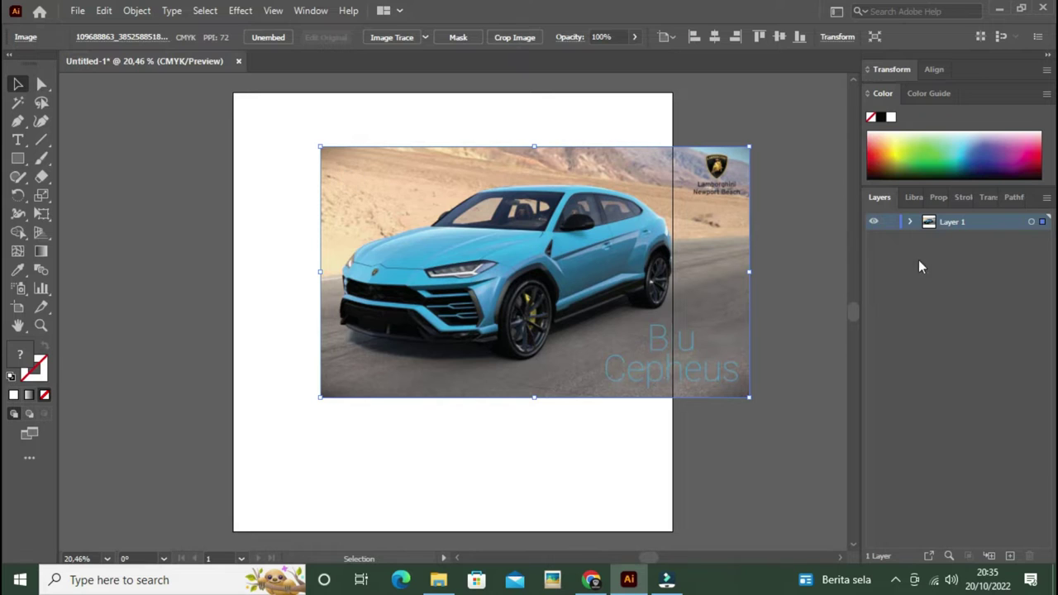
Step: Centre the car photo horizontally and vertically on the artboard
click(939, 199)
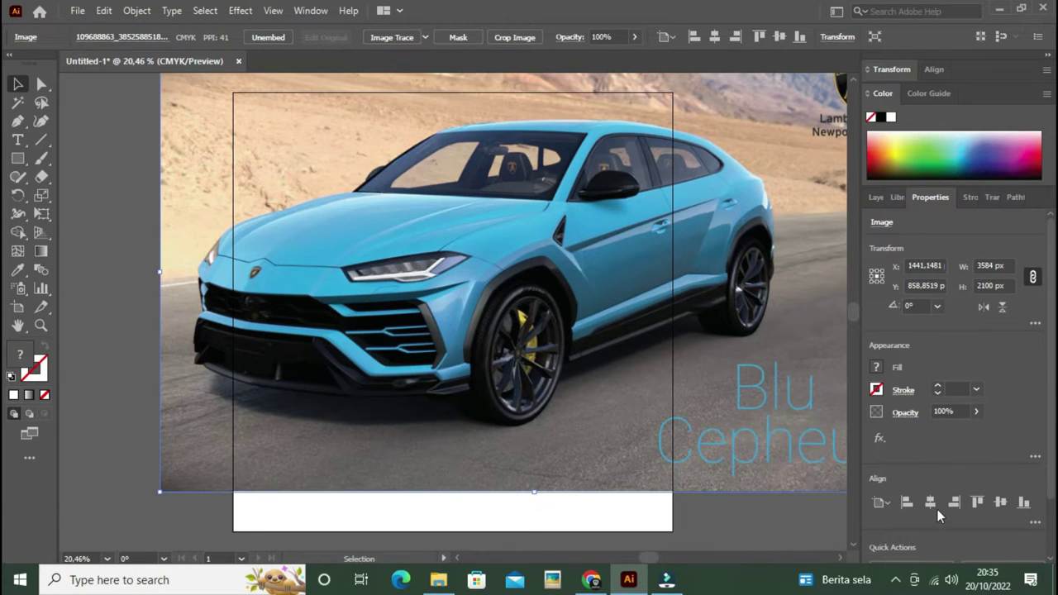
click(930, 503)
click(1000, 503)
Step: Fit the artboard to the 3584 × 2100 px photo, lock Layer 1 and add Layer 2
key(shift+o)
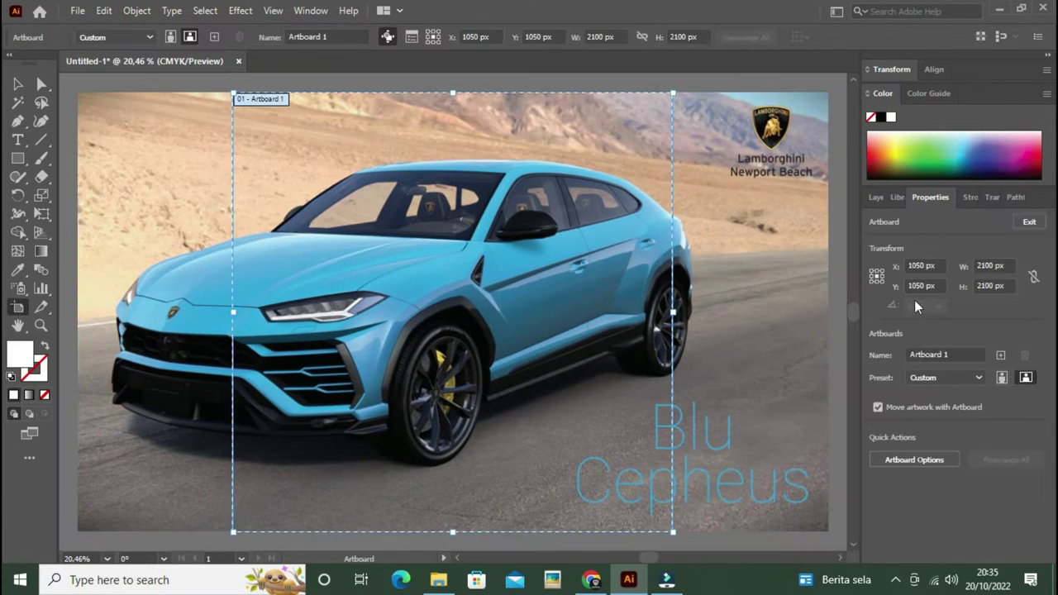
text(3584)
key(Return)
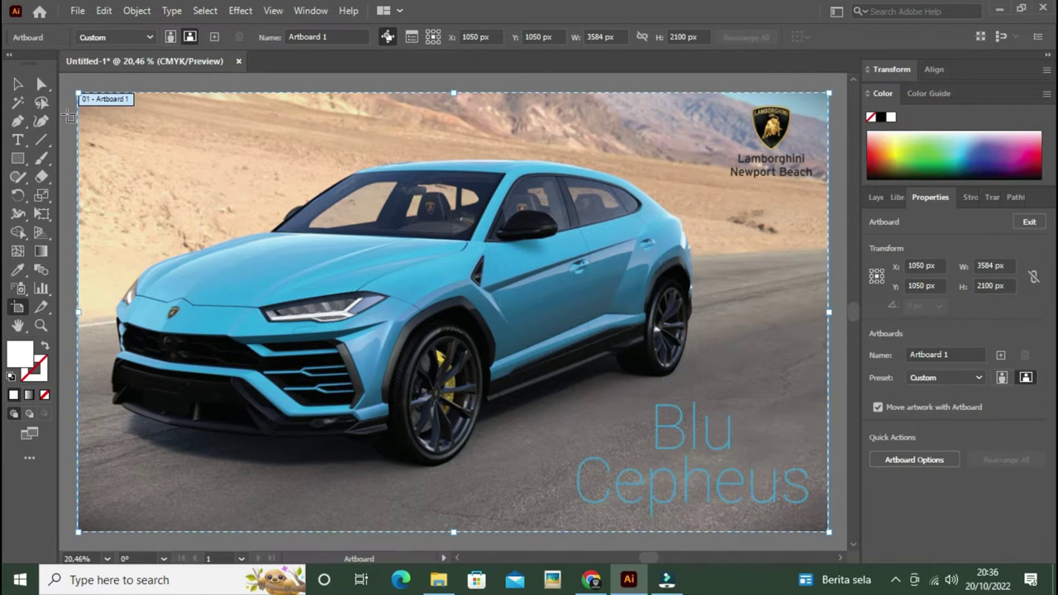
click(1029, 222)
click(874, 199)
click(891, 238)
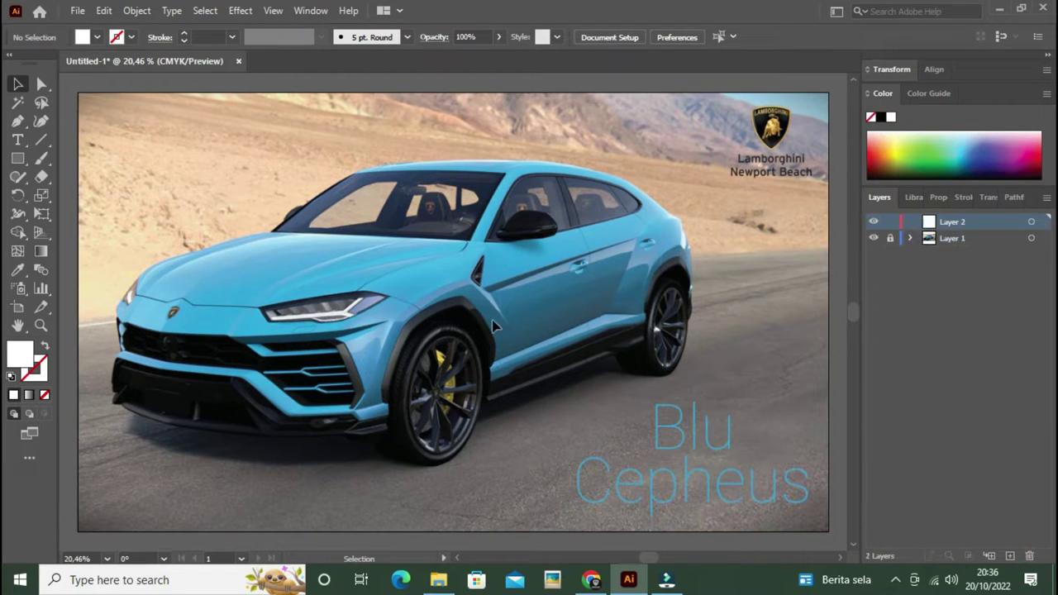
Step: Set the path style to a black 5 pt stroke with no fill
double_click(35, 369)
click(878, 276)
click(158, 37)
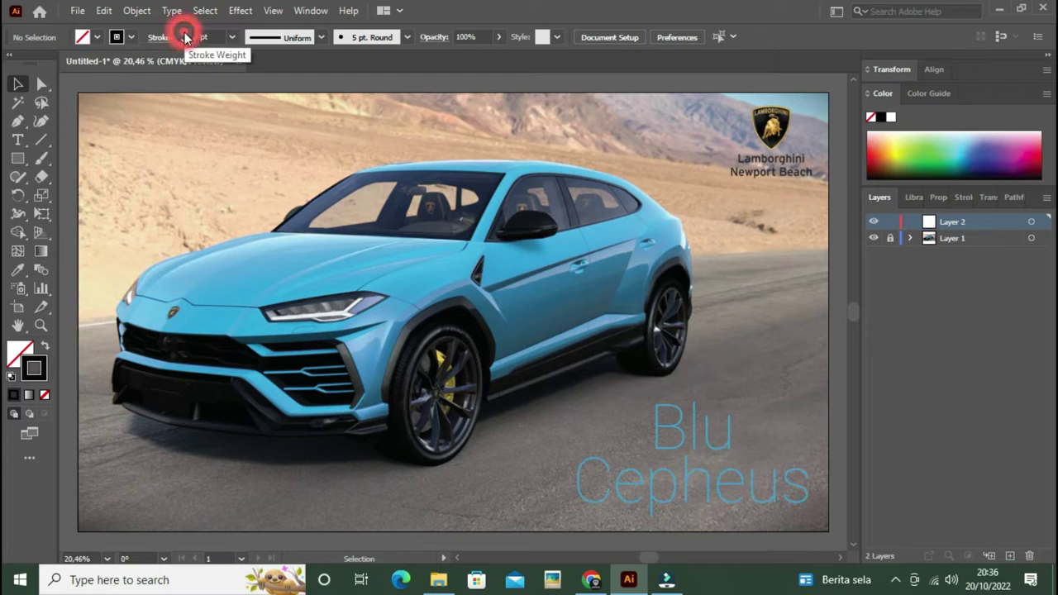
scroll(169, 358, up, 5)
Step: Trace the front corner, hood, windshield and roof line with Pen anchors
key(p)
click(120, 297)
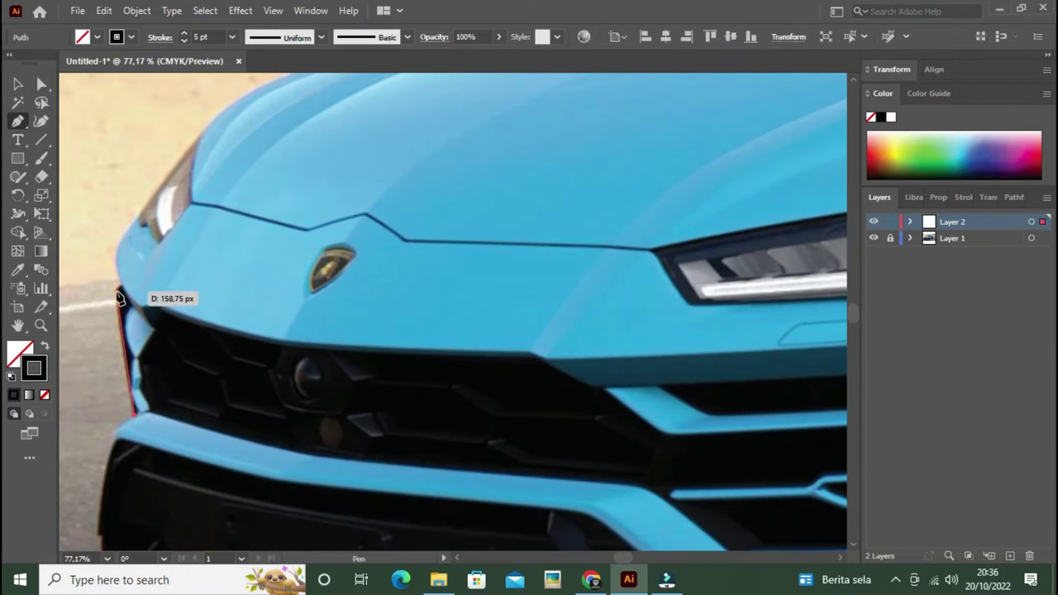
drag(215, 159, 187, 365)
scroll(197, 321, right, 3)
scroll(161, 371, right, 3)
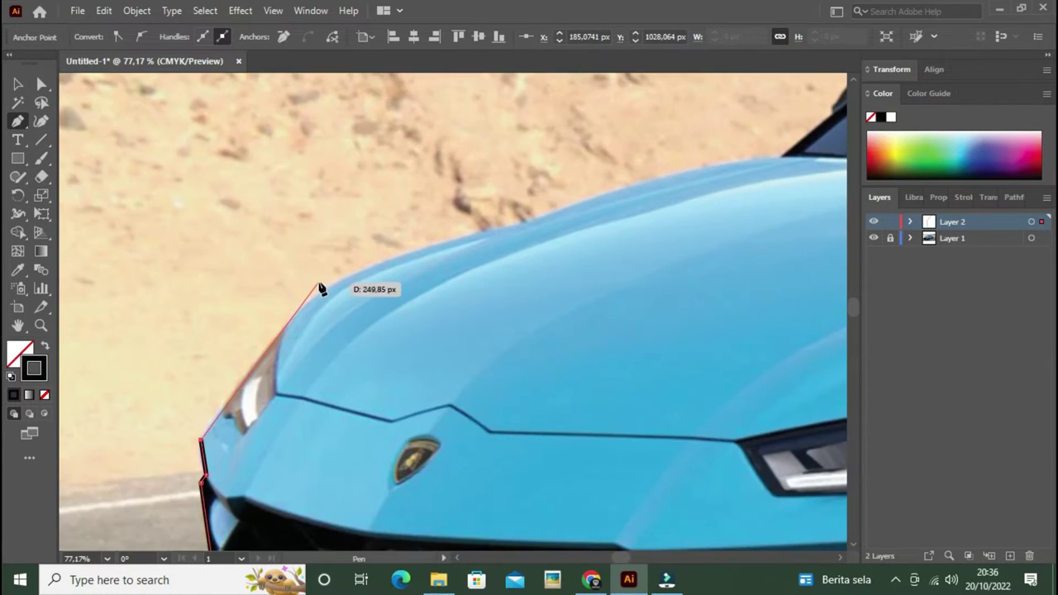
click(320, 289)
scroll(319, 288, right, 3)
click(320, 367)
scroll(320, 367, right, 3)
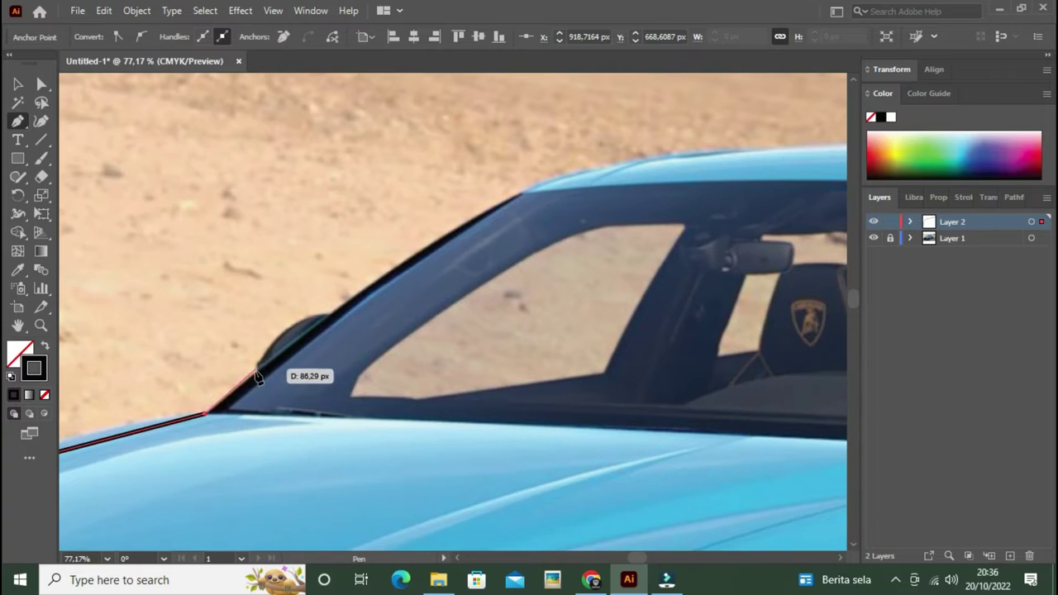
click(331, 316)
scroll(331, 316, right, 3)
scroll(296, 348, up, 2)
scroll(347, 326, right, 3)
scroll(357, 345, up, 2)
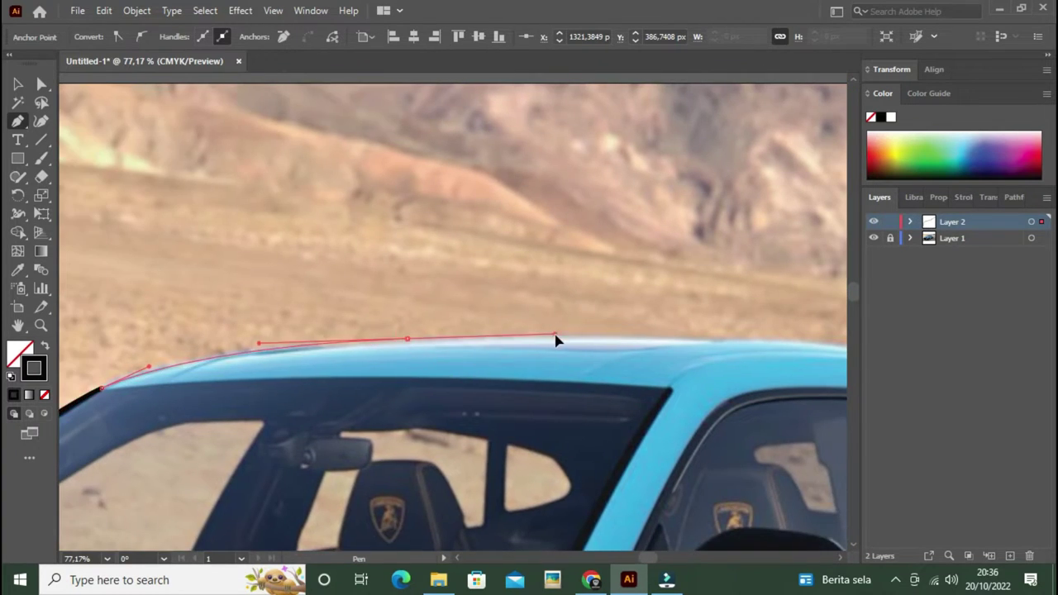
click(557, 339)
scroll(557, 340, right, 3)
scroll(557, 340, down, 2)
drag(610, 296, 680, 311)
scroll(695, 328, right, 3)
Step: Continue the outline down the rear window, rear edge, rear bumper and rear wheel arch
click(484, 383)
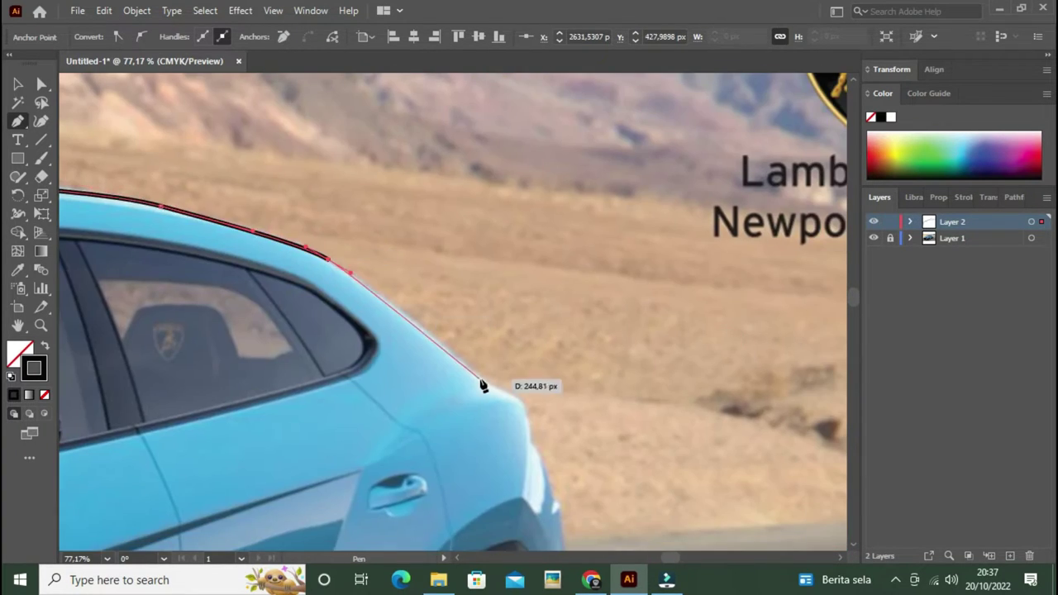
drag(567, 495, 469, 294)
click(461, 306)
scroll(461, 305, down, 3)
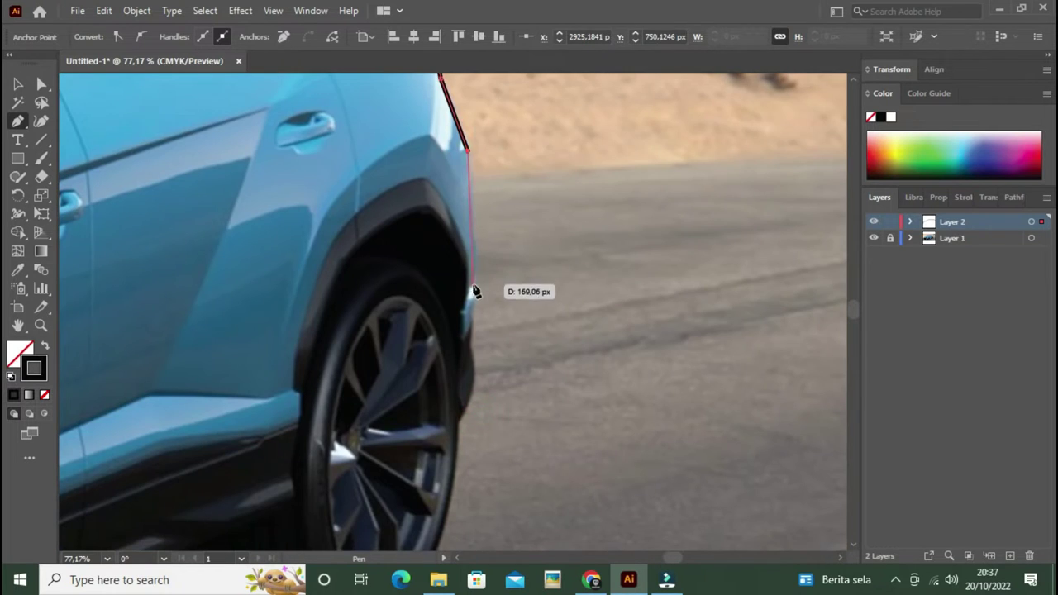
click(476, 350)
scroll(476, 351, down, 2)
scroll(476, 350, left, 1)
click(491, 327)
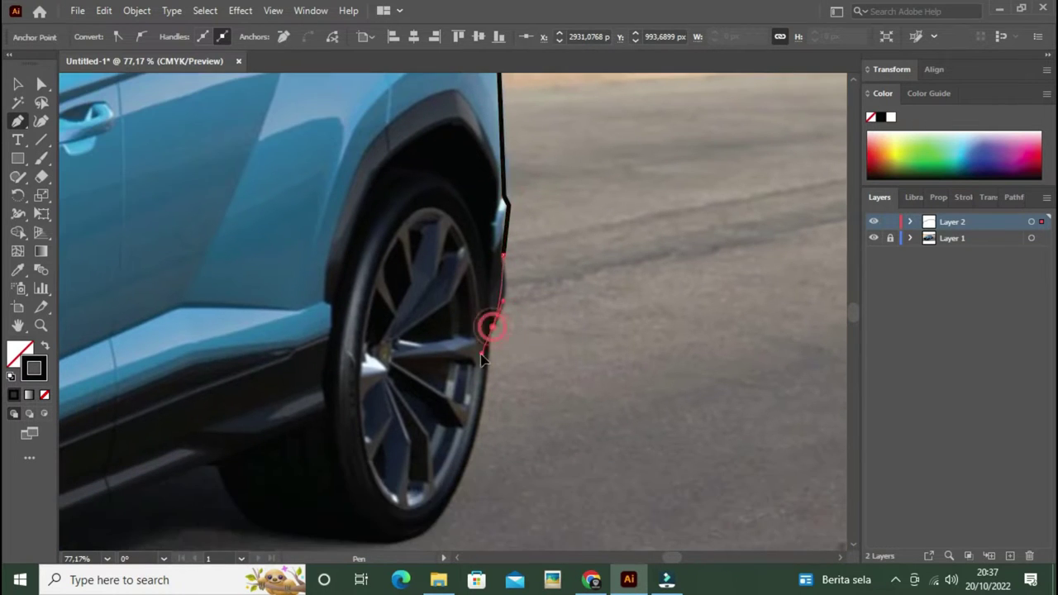
click(491, 223)
scroll(493, 228, up, 1)
scroll(493, 229, left, 1)
click(476, 189)
scroll(359, 355, down, 3)
Step: Trace the outline along the sill and around the front wheel arch
click(377, 250)
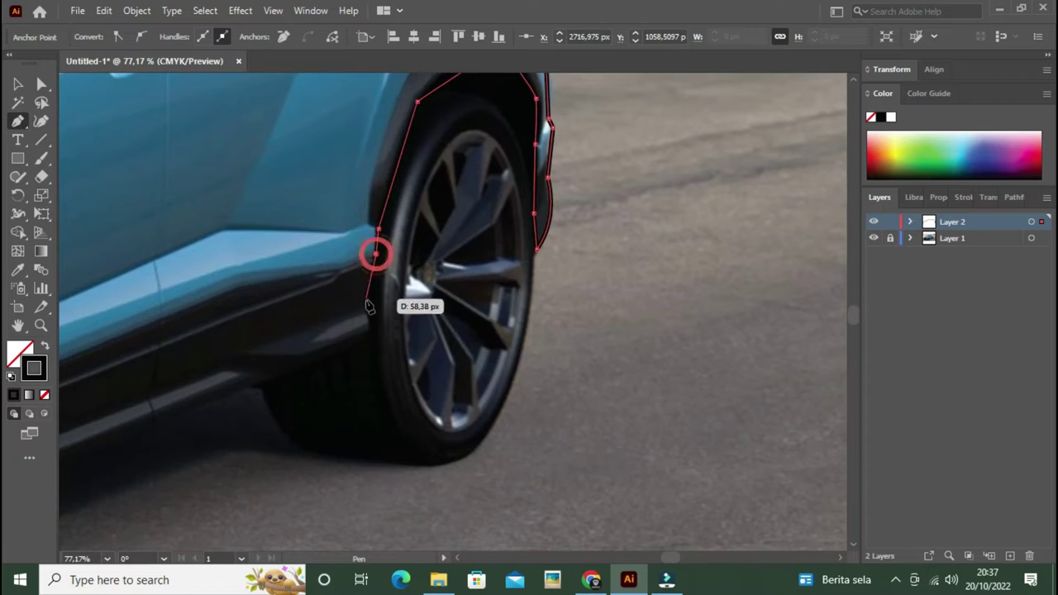
scroll(631, 272, left, 3)
scroll(295, 374, left, 5)
click(303, 284)
scroll(363, 347, up, 4)
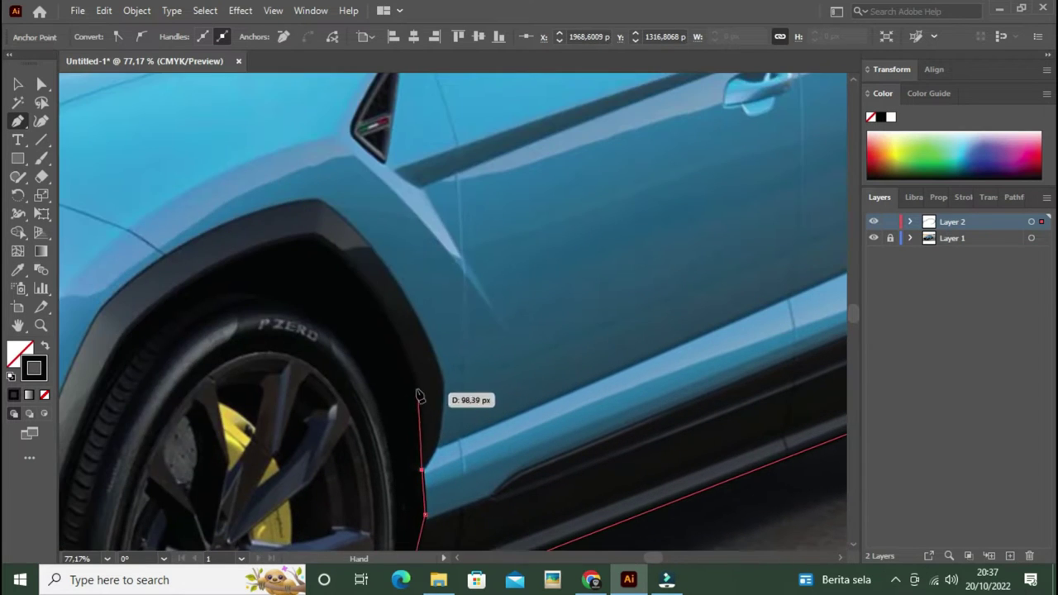
click(419, 390)
scroll(463, 248, left, 5)
click(624, 187)
scroll(537, 190, down, 2)
click(447, 186)
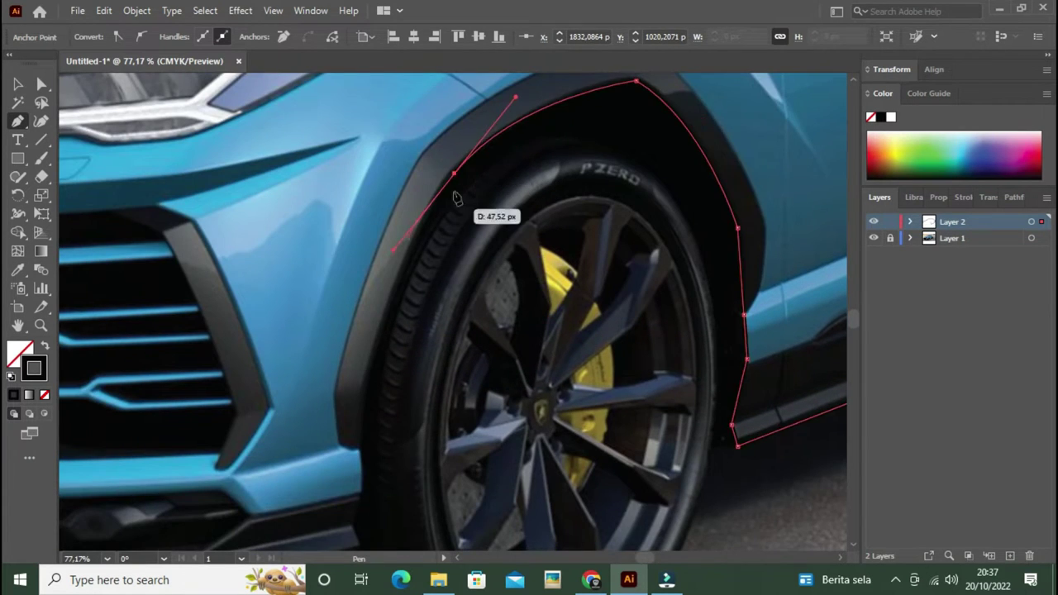
scroll(371, 349, down, 1)
click(371, 349)
click(364, 403)
Step: Extend the outline along the lower sill to the front bumper's left corner
mouse_move(378, 473)
mouse_down()
mouse_move(410, 343)
mouse_move(548, 373)
mouse_up()
drag(439, 380, 538, 380)
click(533, 382)
click(479, 376)
mouse_move(249, 392)
mouse_down()
mouse_move(508, 425)
mouse_move(290, 504)
mouse_up()
click(351, 414)
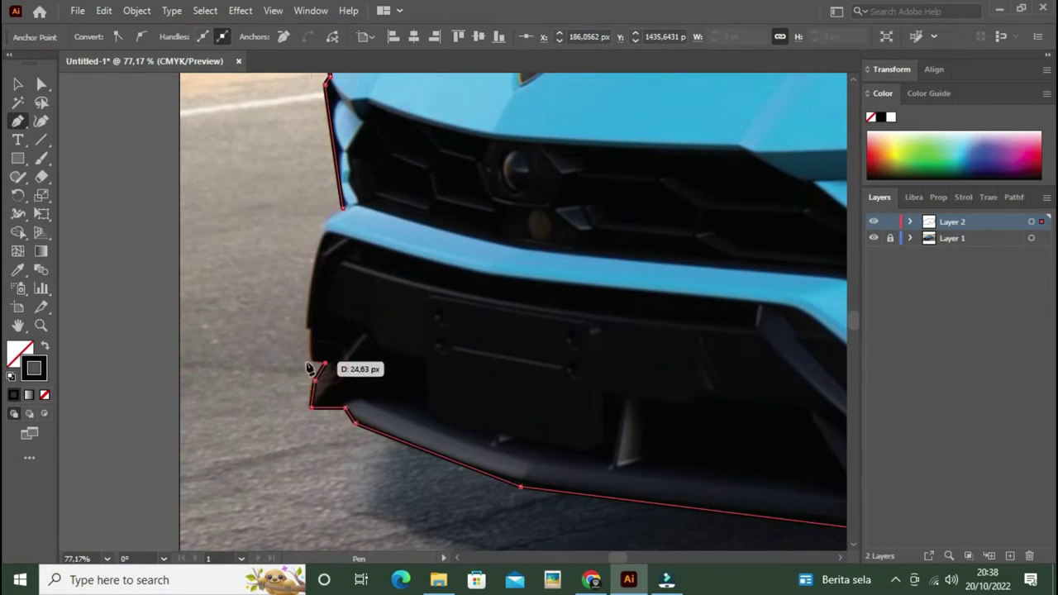
Step: Round off the outline's hood corner with the live corner widget
drag(322, 318, 303, 467)
key(a)
drag(316, 376, 305, 528)
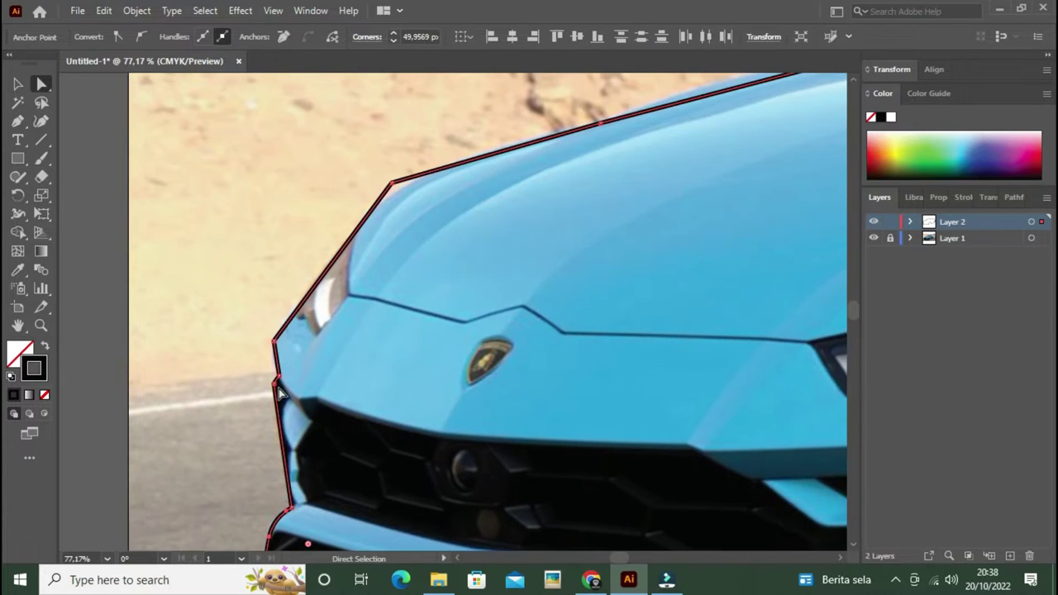
mouse_move(296, 354)
mouse_down()
mouse_move(326, 357)
mouse_move(397, 510)
mouse_up()
Step: Reshape outline segments into curves along the hood edge, side skirt and wheel arches
key(p)
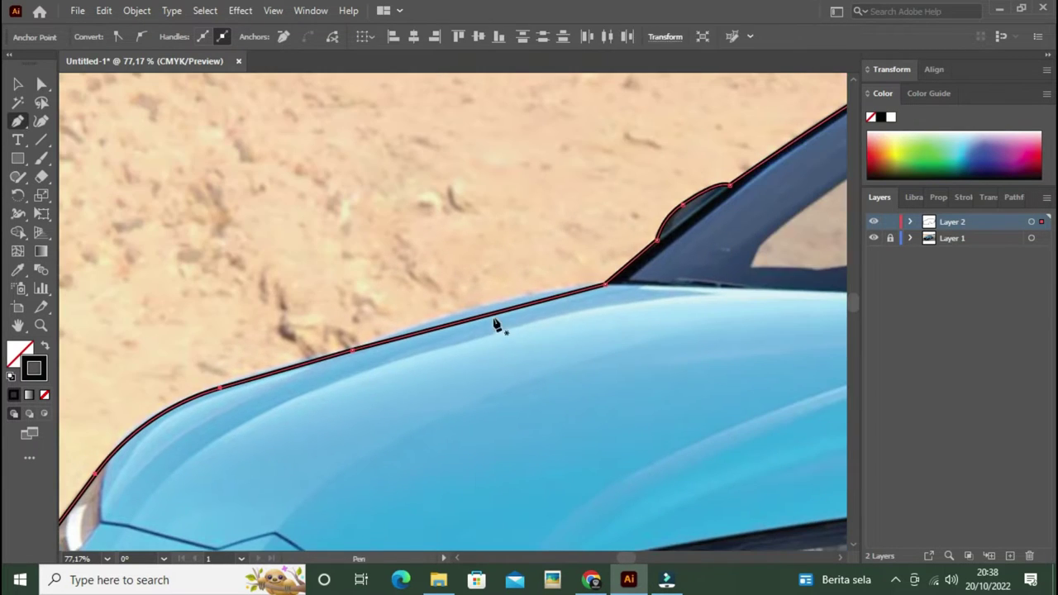
mouse_move(496, 324)
mouse_down()
mouse_move(406, 376)
mouse_move(256, 331)
mouse_up()
key(a)
mouse_move(569, 530)
mouse_down()
mouse_move(521, 385)
mouse_move(533, 234)
mouse_move(494, 234)
mouse_up()
key(p)
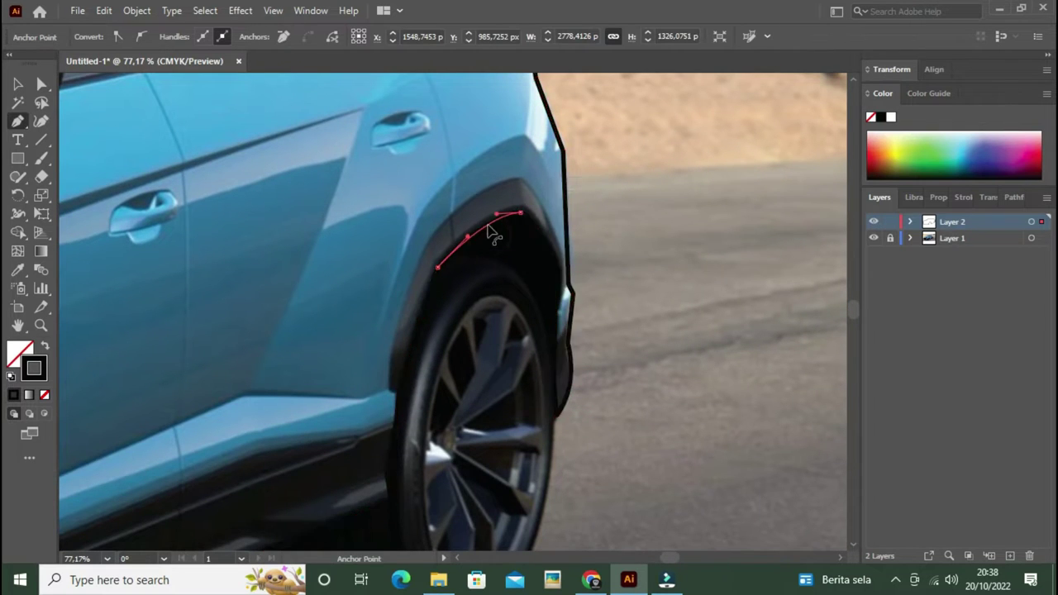
drag(421, 326, 432, 406)
mouse_move(633, 302)
mouse_down()
mouse_move(477, 371)
mouse_move(529, 330)
mouse_up()
Step: Select the front bumper and bumper-corner anchors, then zoom out to the whole artboard
key(a)
scroll(390, 362, down, 5)
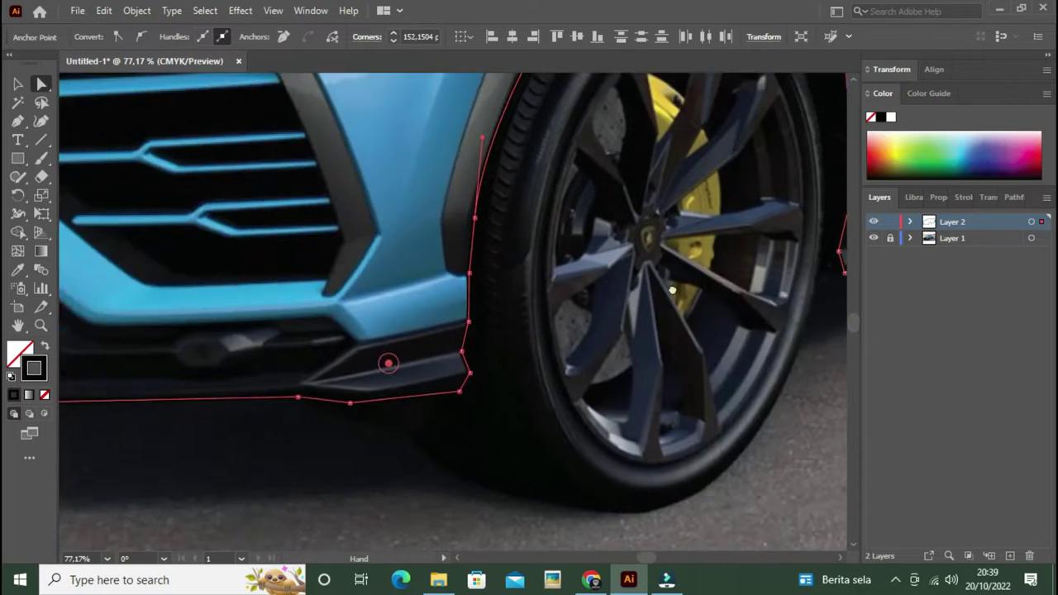
scroll(496, 355, left, 6)
click(595, 353)
scroll(628, 397, left, 5)
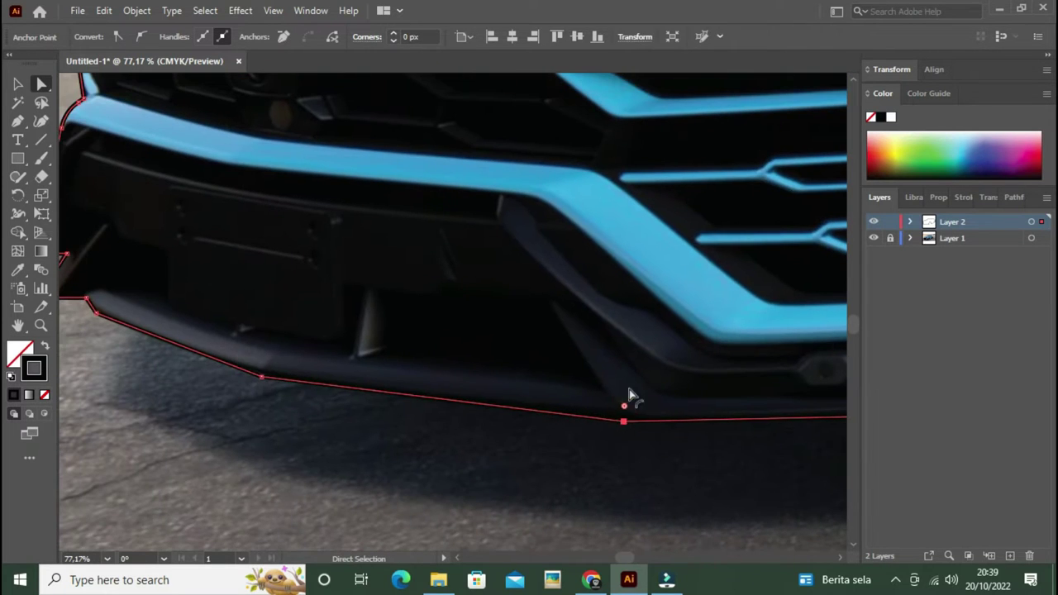
click(261, 378)
scroll(331, 389, left, 4)
scroll(413, 413, up, 1)
key(ctrl+0)
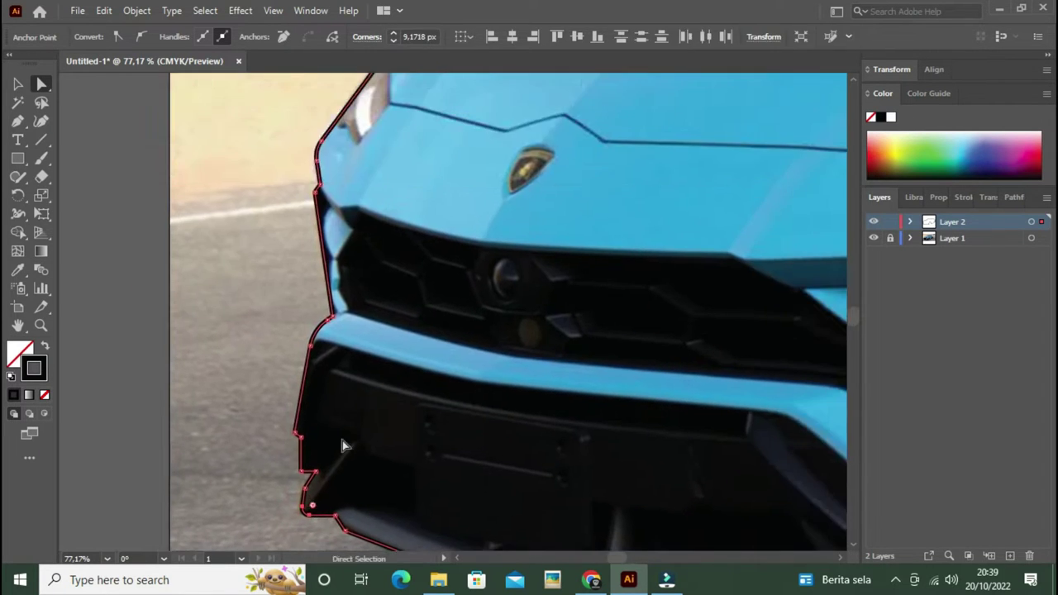
Step: Trace the front bumper's upper edge with Pen anchors
key(p)
scroll(107, 366, up, 4)
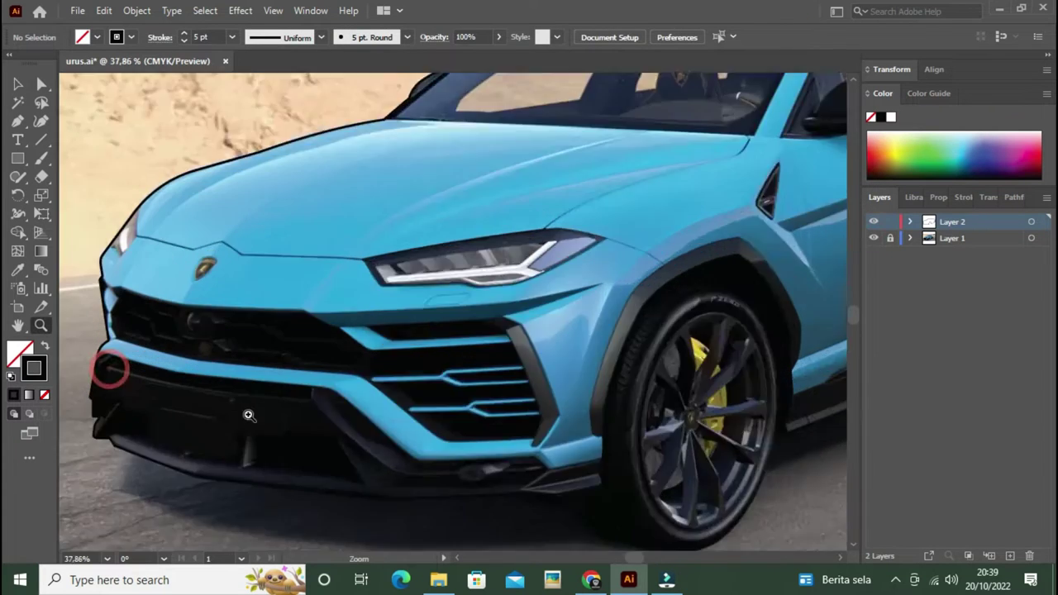
scroll(204, 366, up, 2)
click(141, 336)
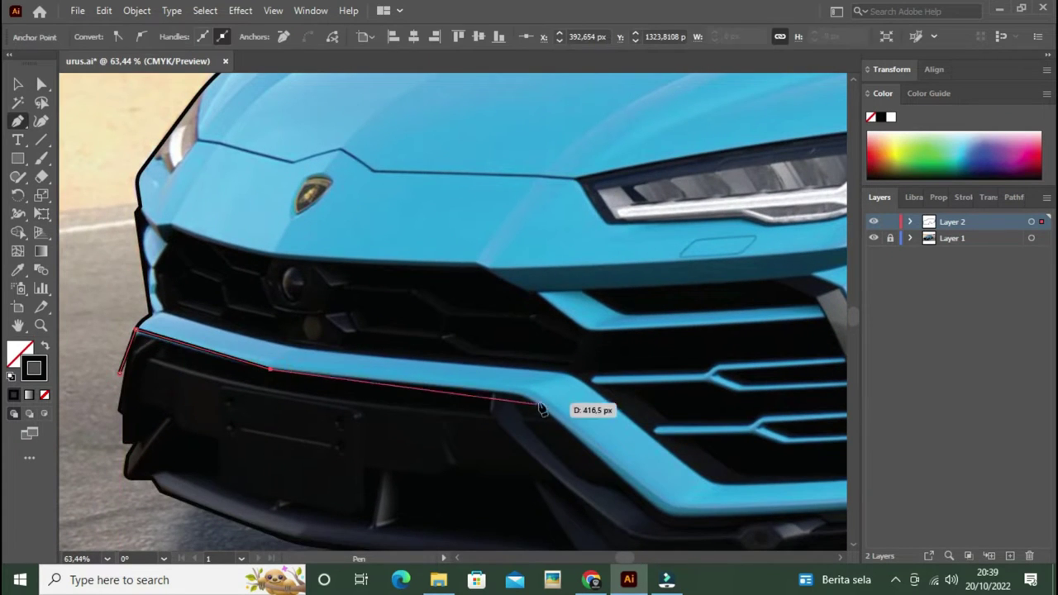
click(537, 395)
scroll(463, 388, down, 1)
scroll(463, 389, right, 3)
click(419, 401)
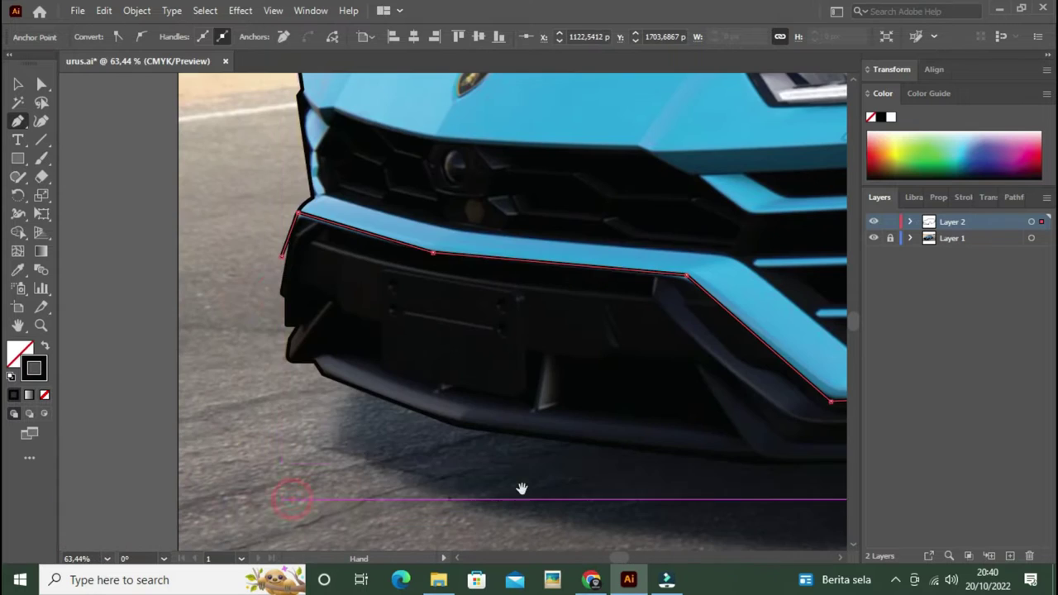
Step: Merge the bumper region into one shape with Shape Builder, then deselect it
key(ctrl+a)
key(shift+m)
scroll(265, 330, right, 3)
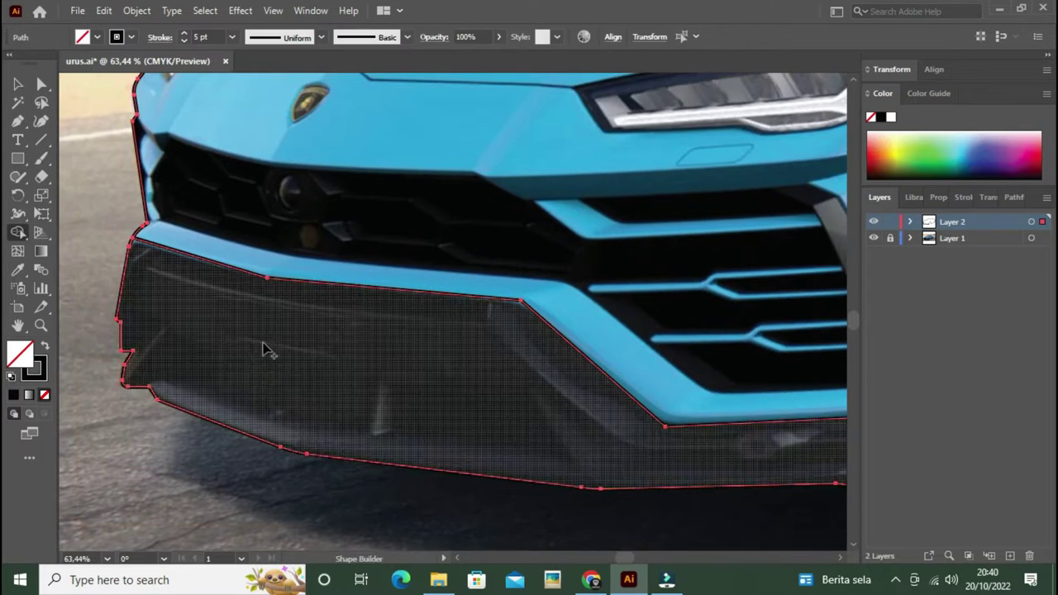
click(259, 350)
key(a)
scroll(437, 315, right, 1)
scroll(443, 404, right, 3)
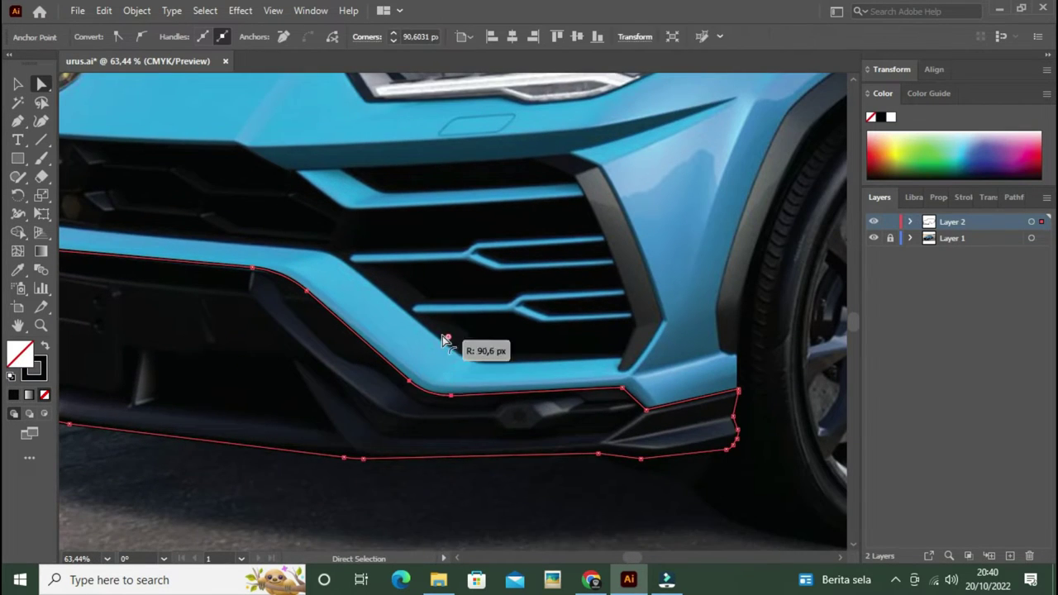
scroll(444, 340, right, 3)
scroll(402, 371, left, 10)
key(p)
key(ctrl+shift+a)
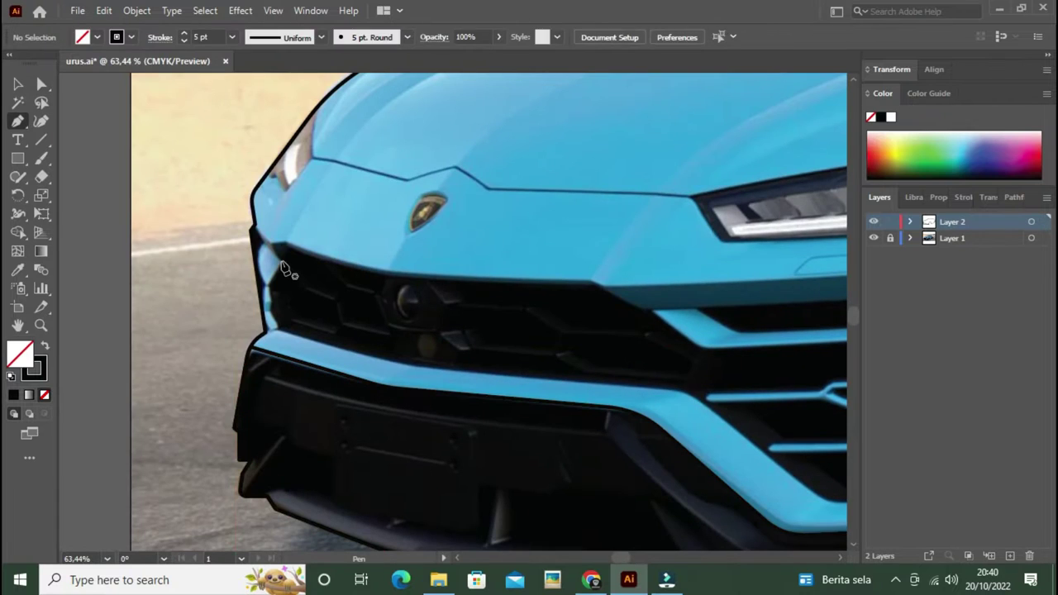
Step: Start the grille outline with anchors at its corner and along its top edge
click(281, 261)
click(273, 245)
click(287, 244)
drag(566, 288, 256, 269)
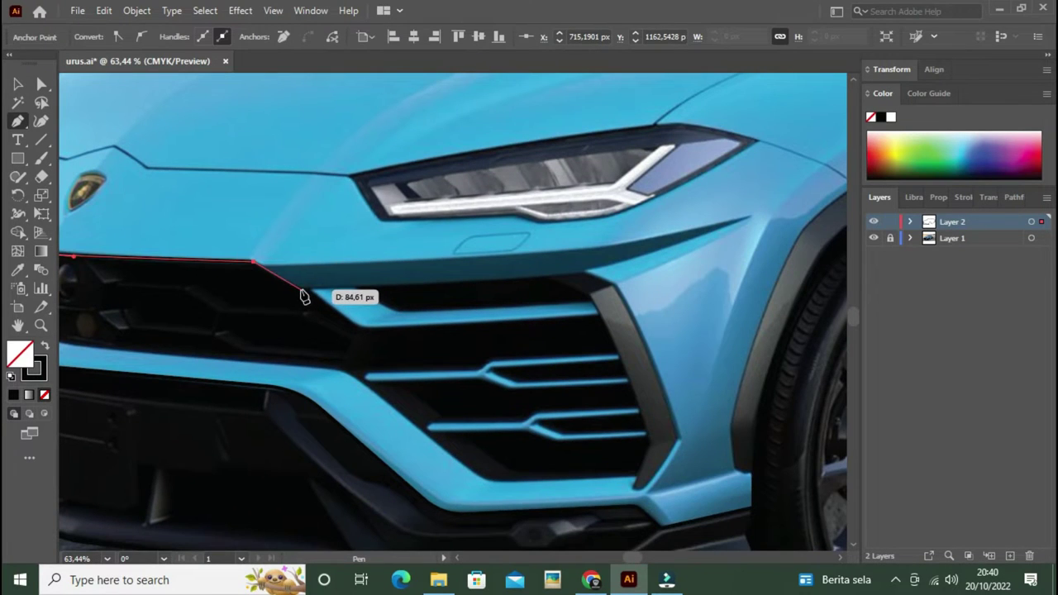
drag(391, 285, 296, 290)
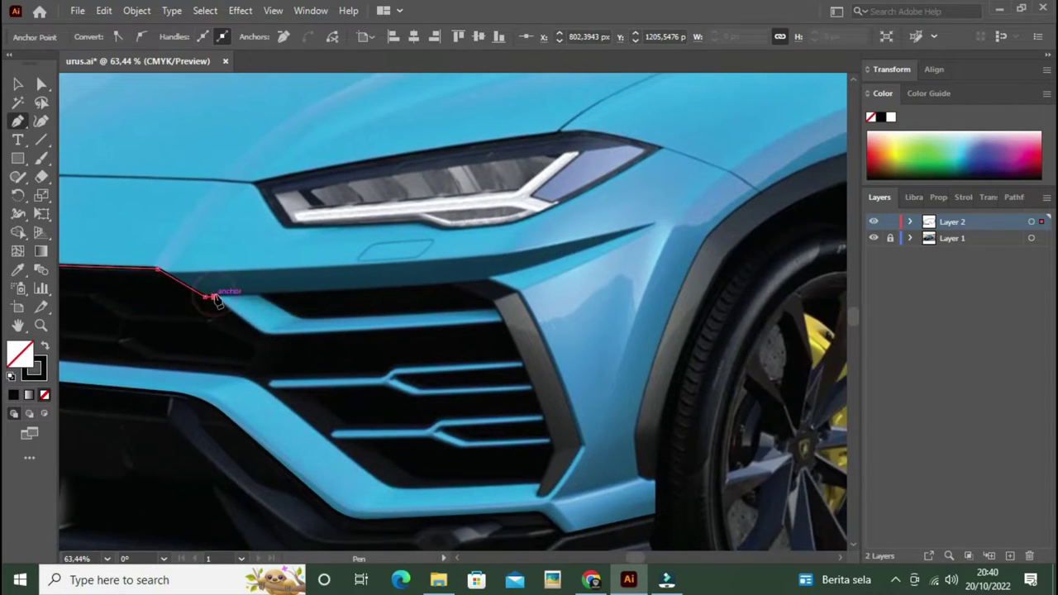
click(263, 335)
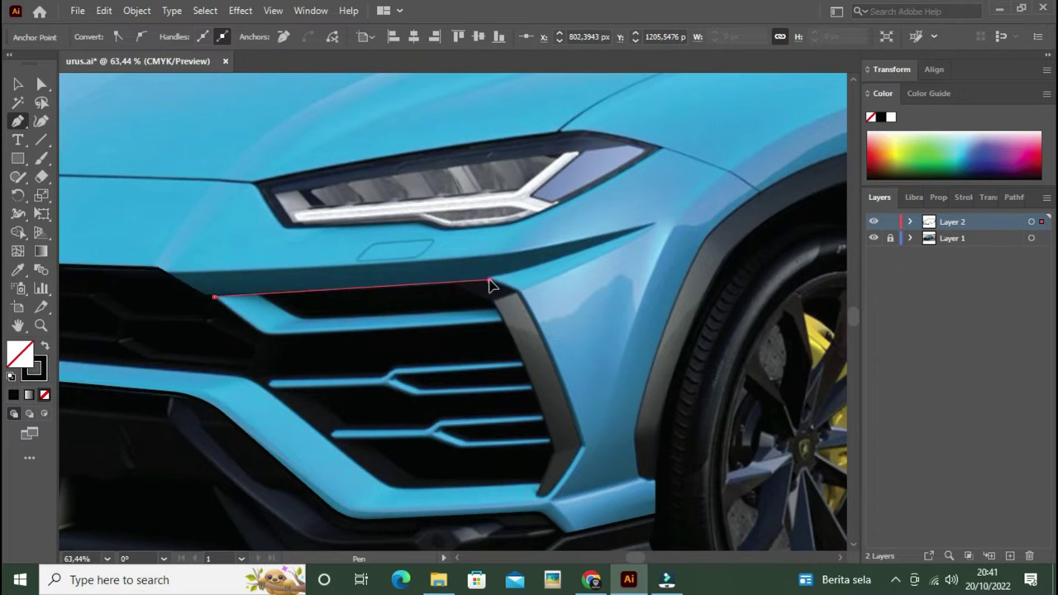
Step: Carry the grille outline around the lower air intake and close it at its start point
click(586, 446)
scroll(595, 413, down, 3)
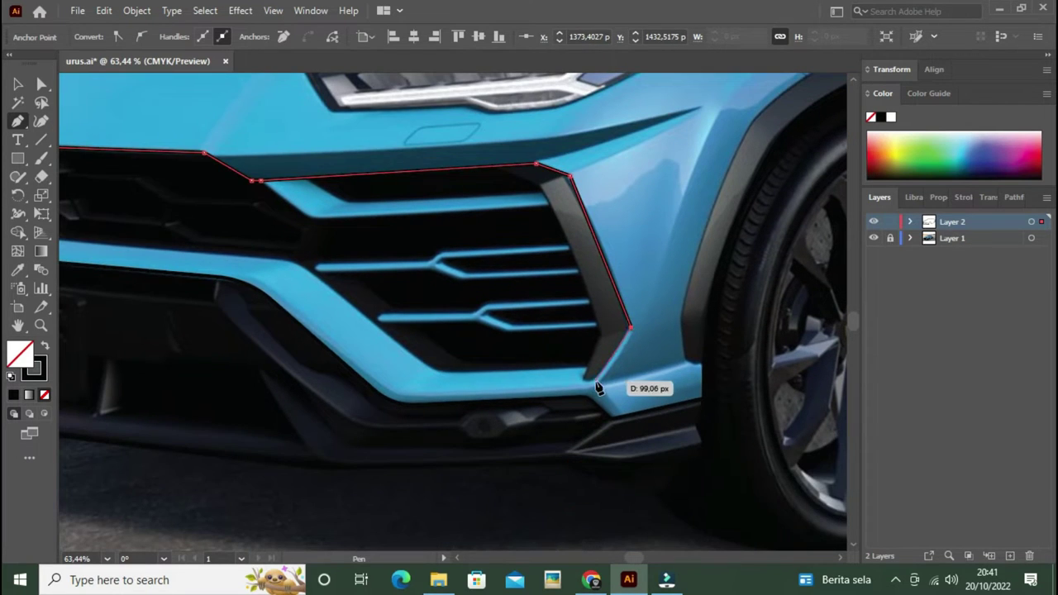
click(300, 265)
scroll(300, 264, up, 2)
scroll(300, 265, left, 5)
click(420, 324)
click(278, 257)
ctrl+click(406, 255)
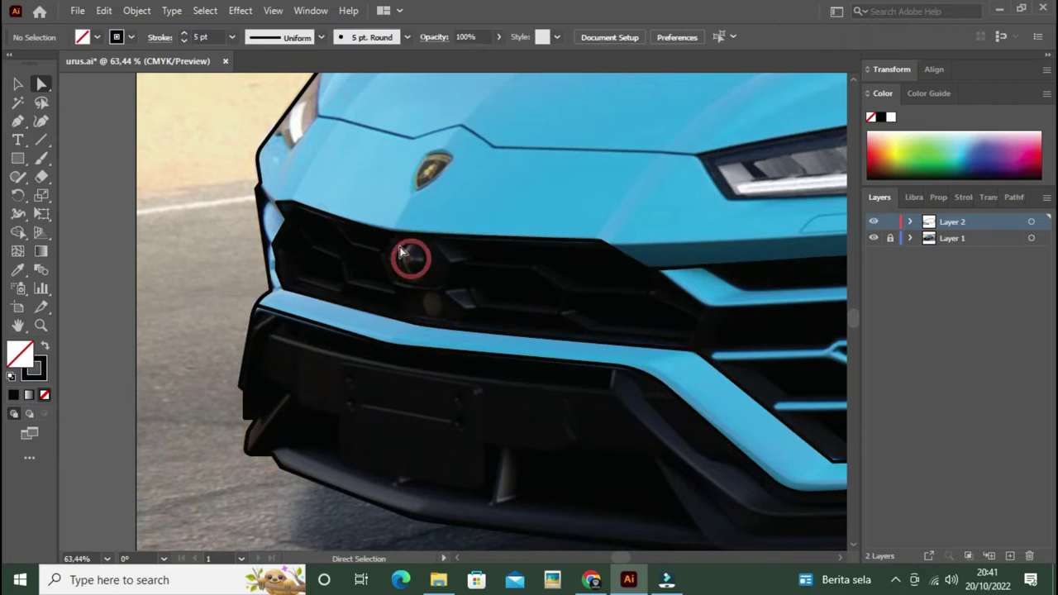
Step: Round the corners of the closed grille outline with the live corner widget
key(a)
click(397, 235)
drag(562, 286, 207, 281)
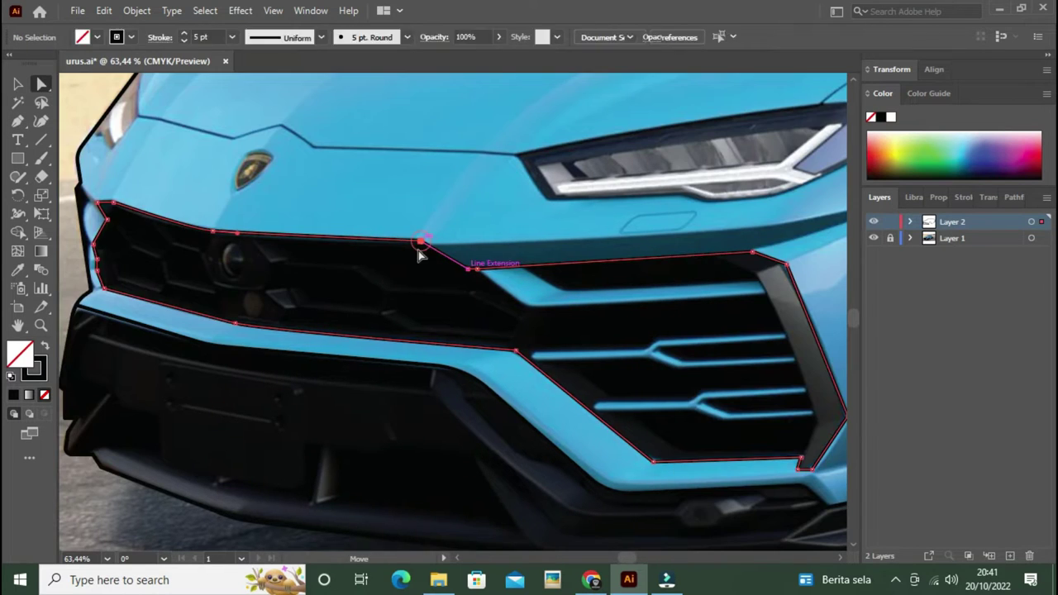
drag(581, 290, 614, 273)
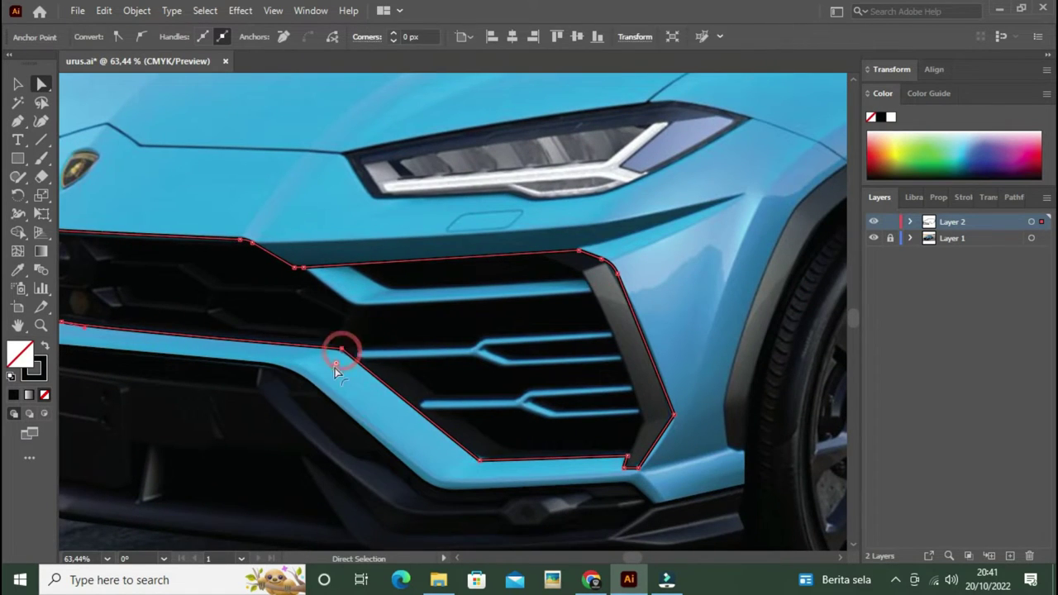
drag(337, 363, 508, 391)
scroll(662, 419, left, 5)
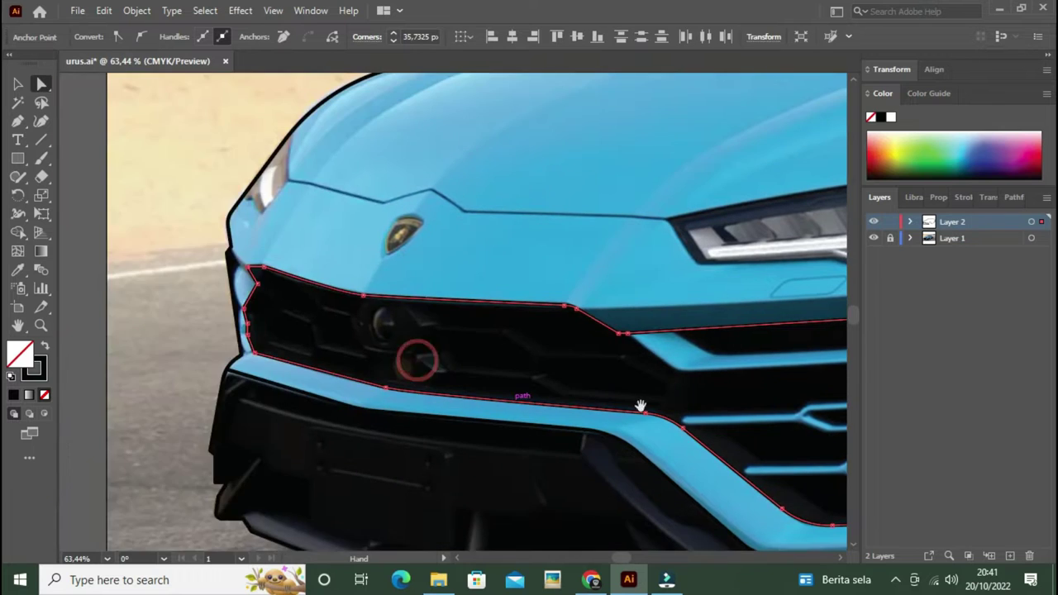
scroll(413, 355, up, 3)
Step: Draw a small curved light shape at the hood edge beside the headlight
key(p)
mouse_move(330, 327)
mouse_down()
mouse_move(347, 255)
mouse_move(309, 258)
mouse_up()
key(v)
key(v)
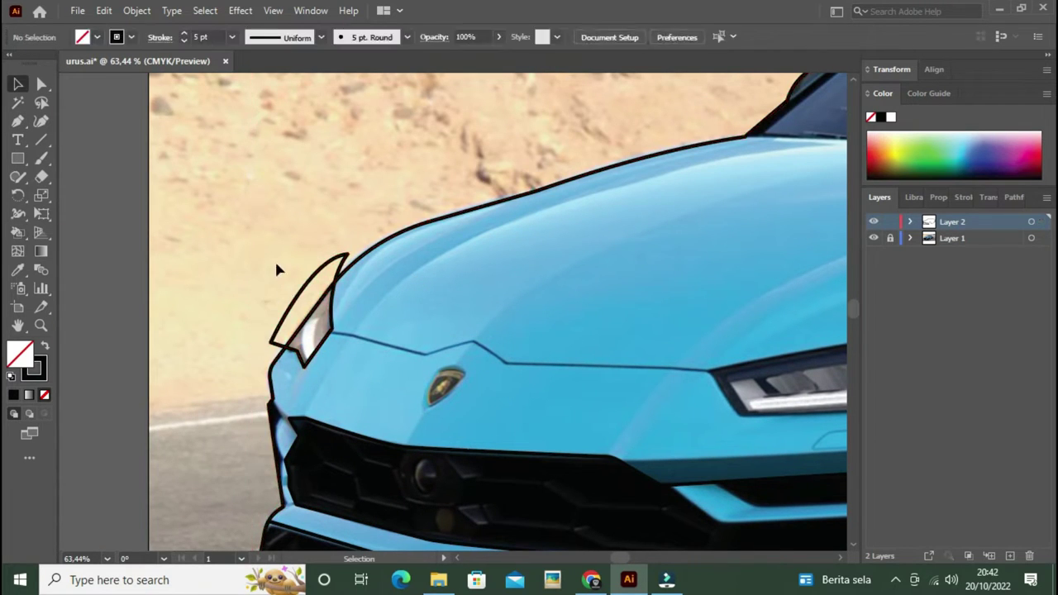
Step: Trace a closed black outline around the headlight
key(ctrl+shift+a)
key(p)
scroll(382, 355, right, 6)
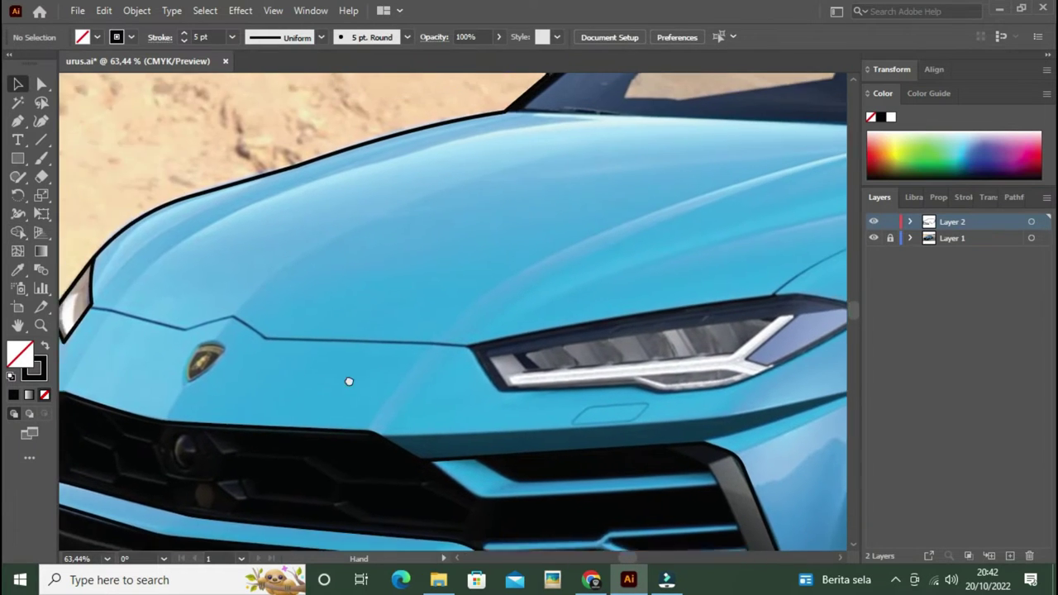
click(368, 364)
scroll(574, 303, right, 3)
click(548, 318)
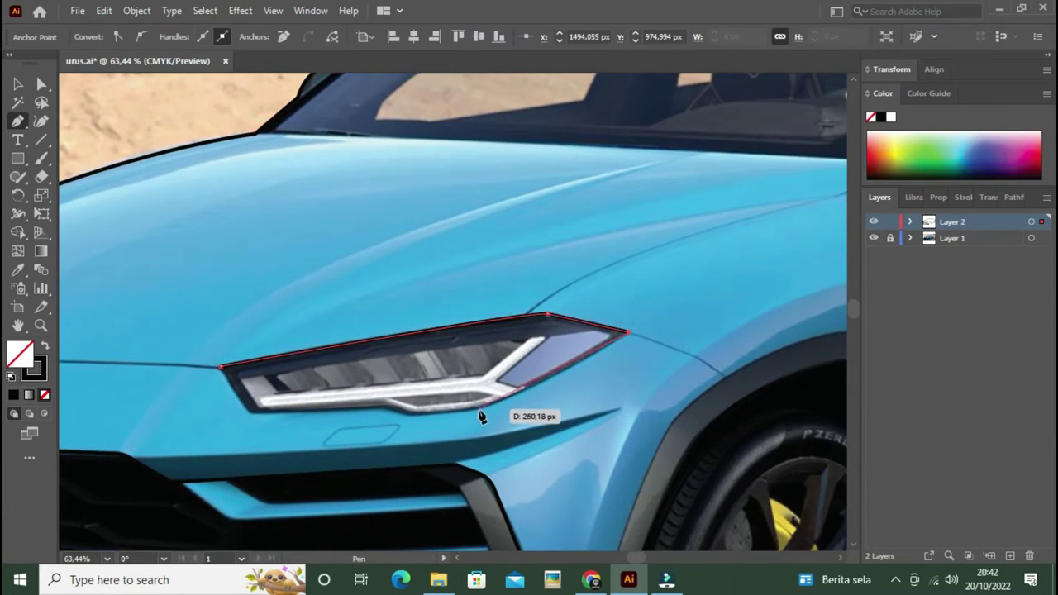
click(414, 413)
click(382, 408)
click(250, 415)
click(220, 366)
key(a)
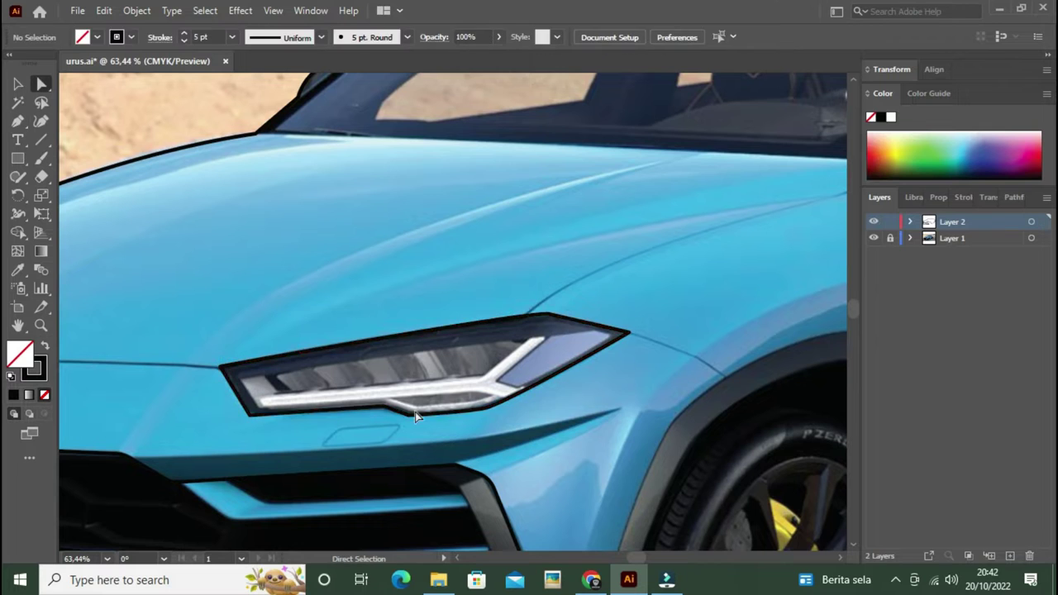
click(273, 418)
key(ctrl+shift+a)
Step: Zoom in and draw the hood crease line from the hood's left corner to the headlight corner
key(p)
scroll(279, 355, left, 5)
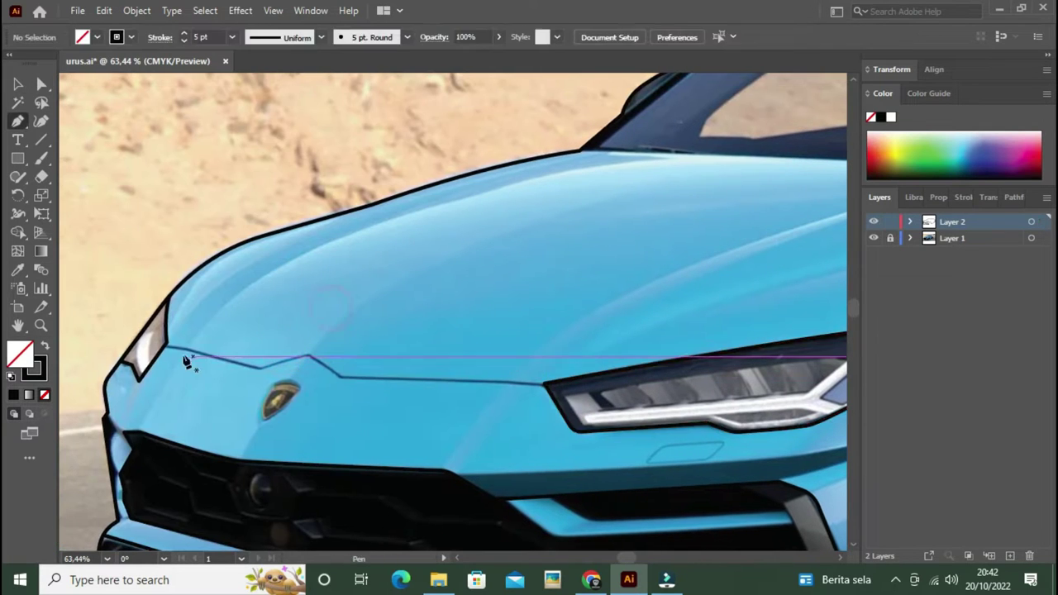
key(z)
click(168, 314)
key(p)
click(166, 379)
click(360, 426)
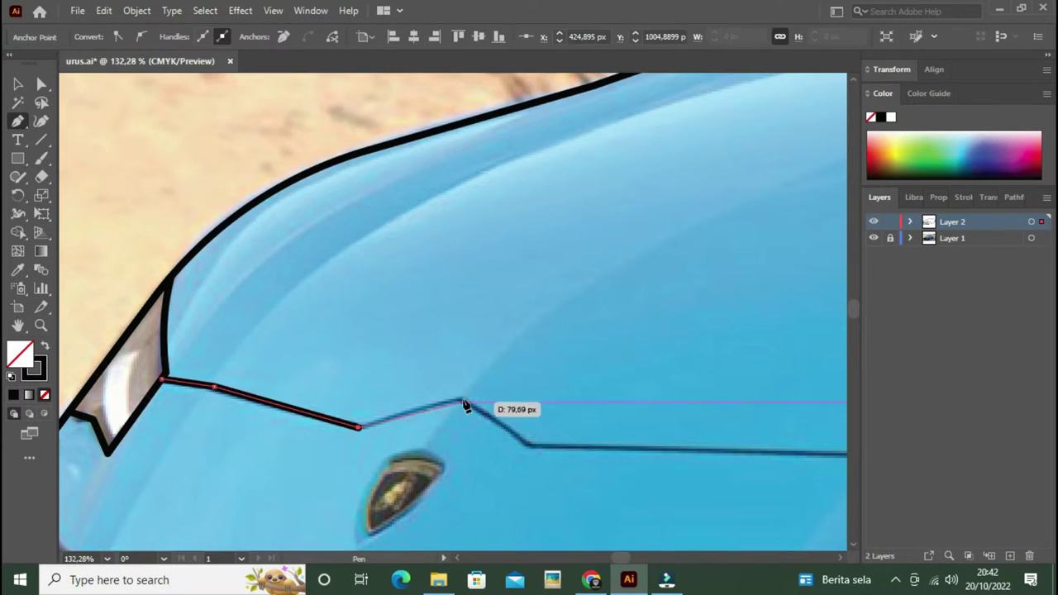
click(461, 401)
click(530, 447)
click(525, 382)
click(584, 386)
ctrl+click(543, 331)
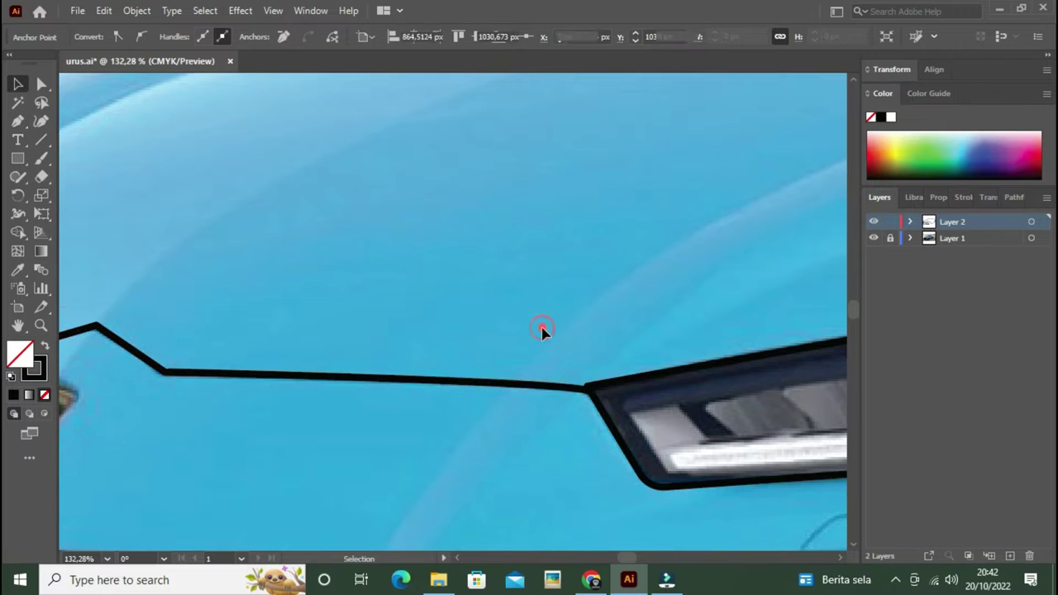
Step: Outline the front fender and wheel arch with a curved closed path
key(z)
scroll(264, 281, down, 3)
scroll(478, 349, up, 2)
mouse_move(479, 349)
mouse_down()
mouse_move(570, 213)
mouse_move(253, 406)
mouse_up()
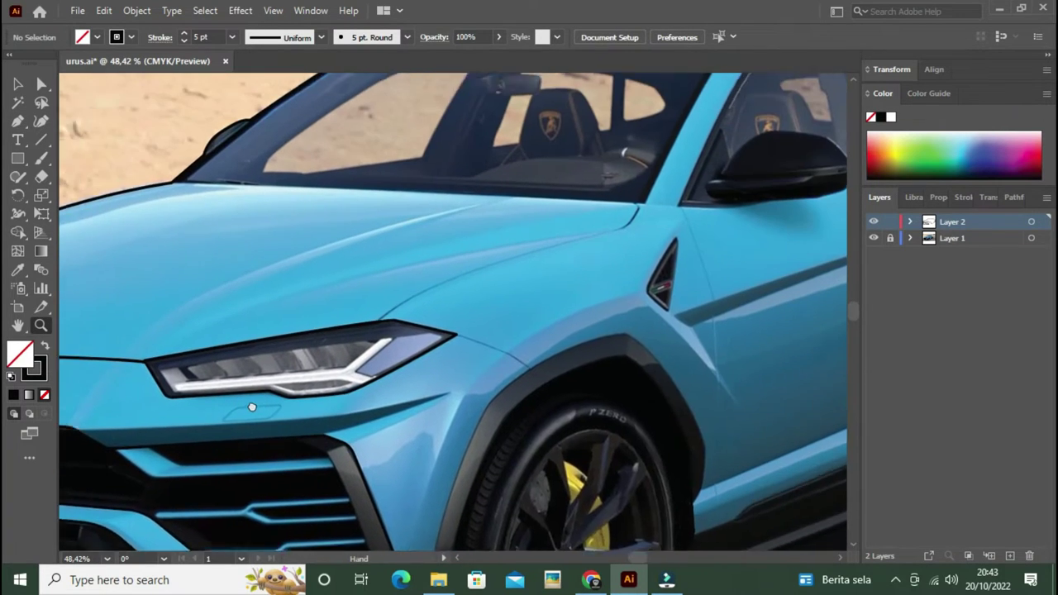
click(413, 401)
click(489, 435)
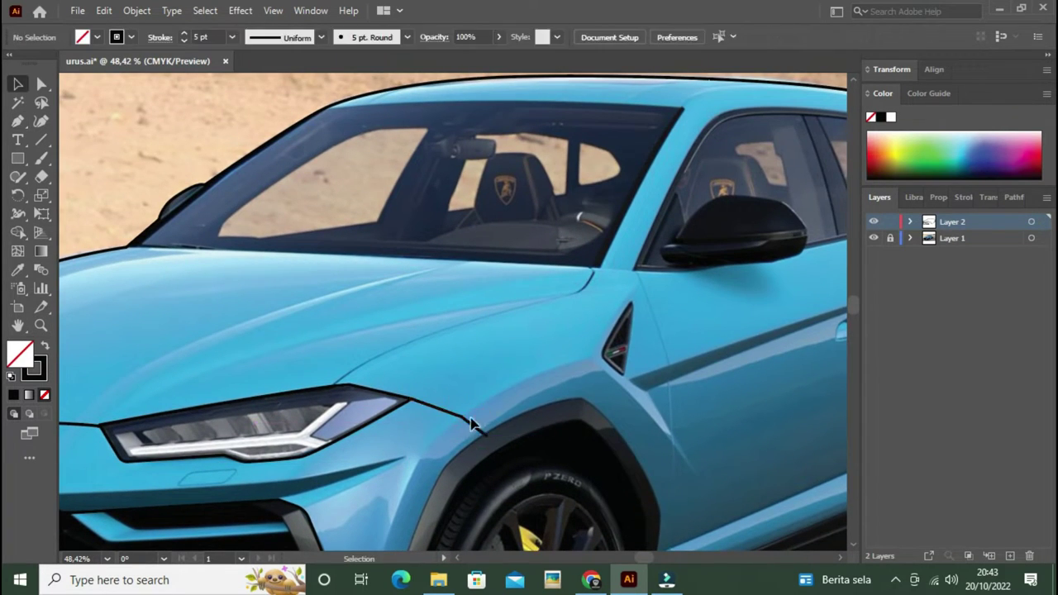
drag(454, 450, 461, 261)
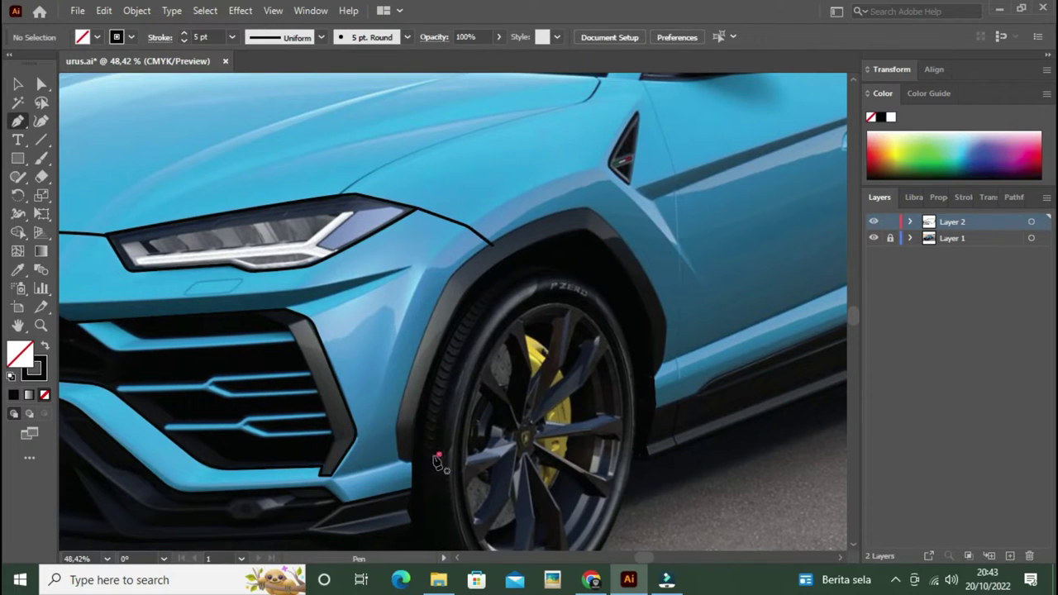
drag(400, 459, 398, 430)
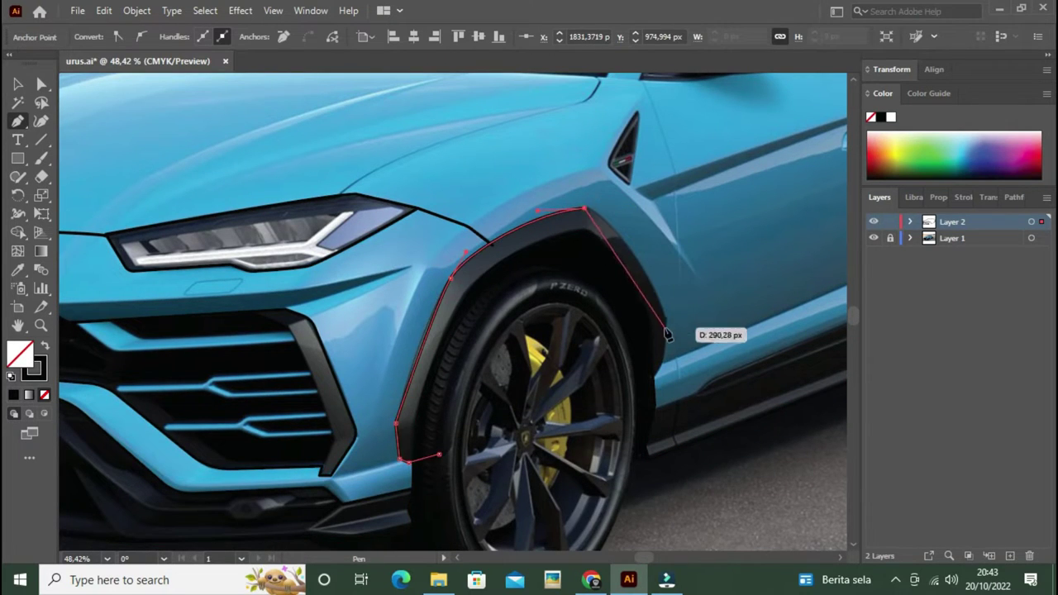
drag(673, 329, 671, 331)
click(643, 386)
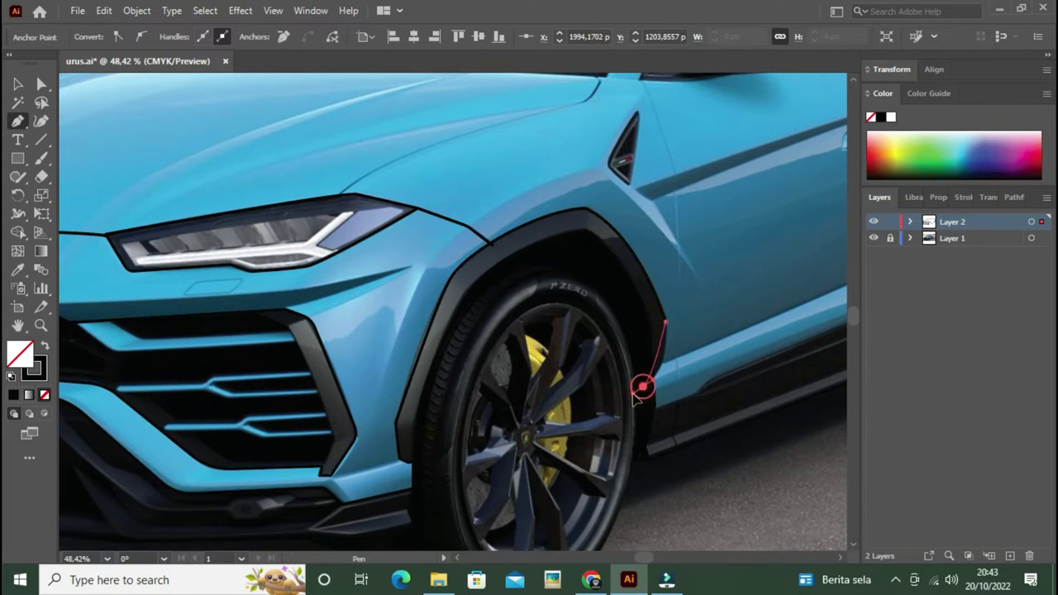
click(431, 473)
key(ctrl+shift+a)
Step: Outline the side vent and curve the fender line from the headlight up to the windshield base
scroll(573, 364, up, 3)
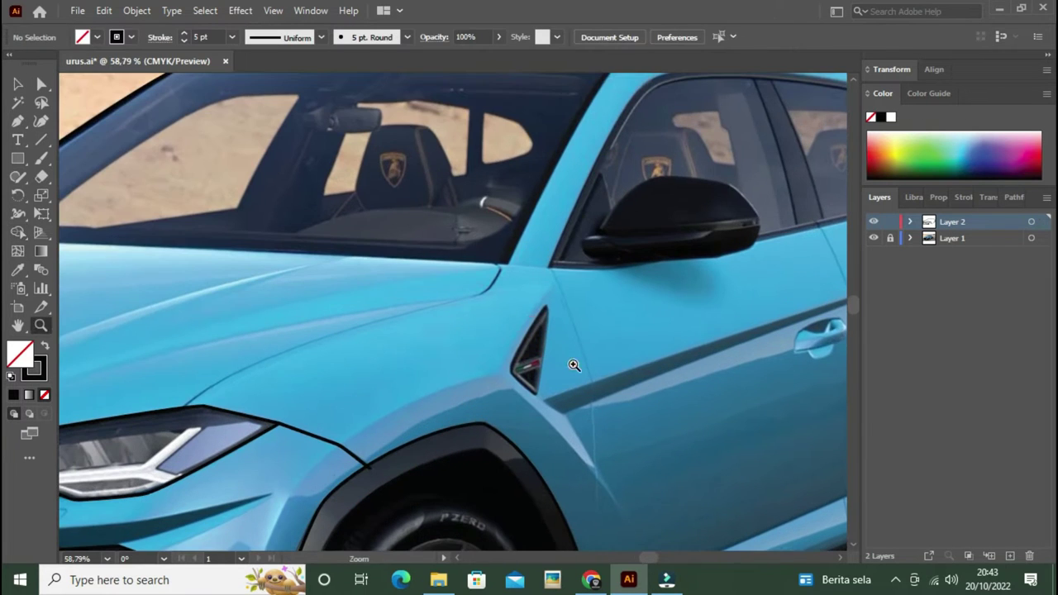
mouse_move(546, 305)
mouse_down()
mouse_move(553, 323)
mouse_move(570, 308)
mouse_up()
key(ctrl+shift+a)
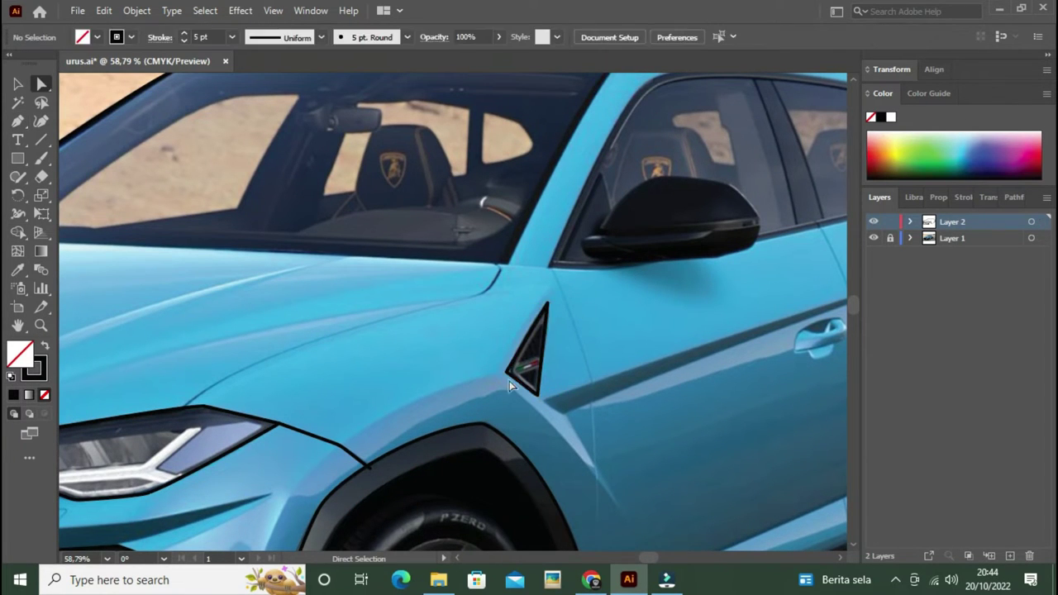
drag(513, 356, 524, 366)
drag(387, 287, 634, 259)
click(437, 383)
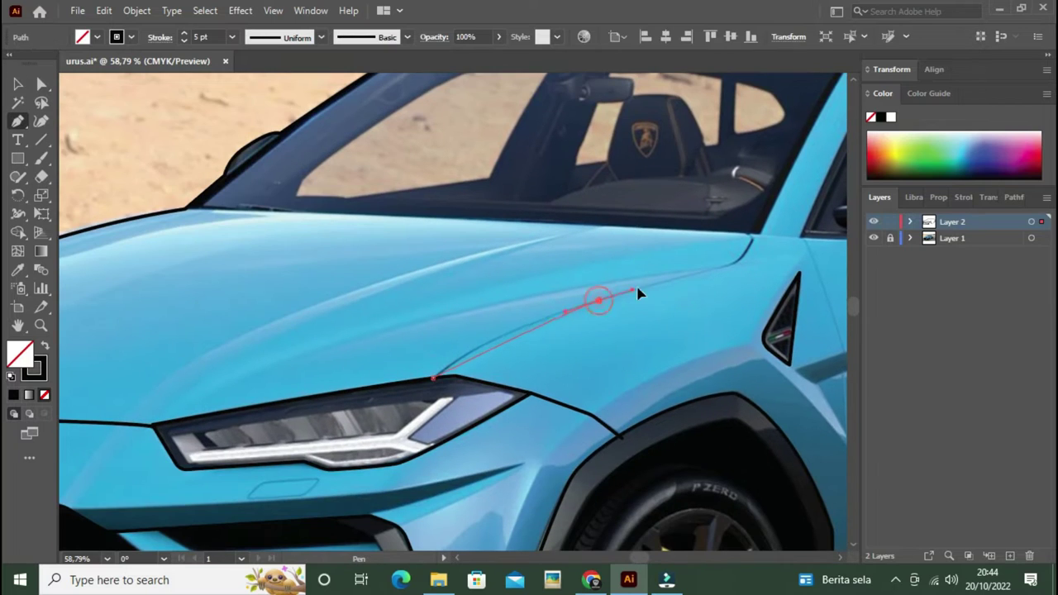
drag(729, 269, 794, 257)
drag(732, 273, 589, 275)
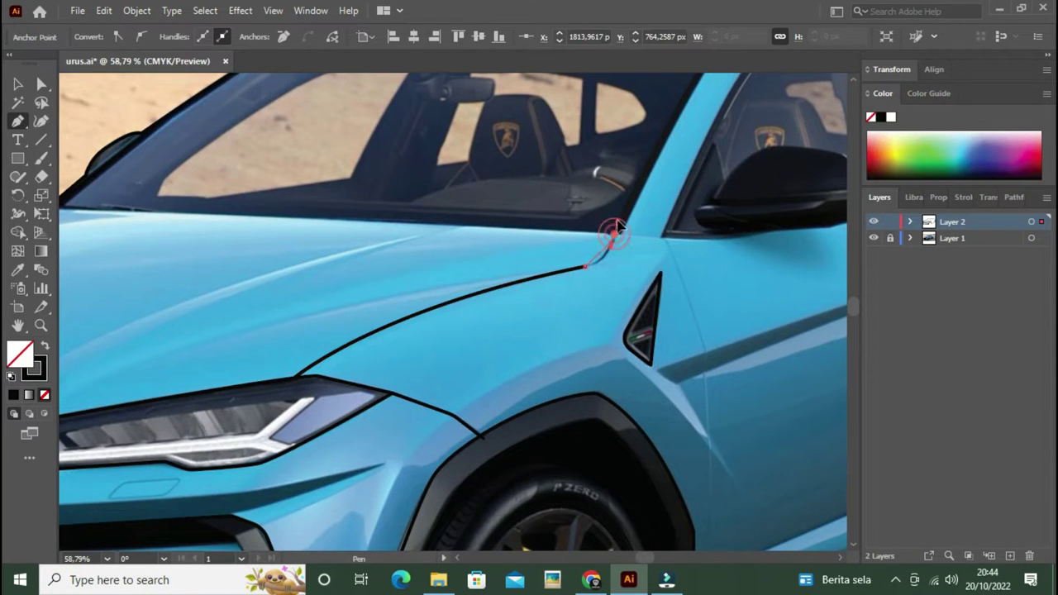
Step: Trace the windshield outline through its corner anchors and close it
scroll(534, 336, up, 4)
scroll(260, 350, down, 2)
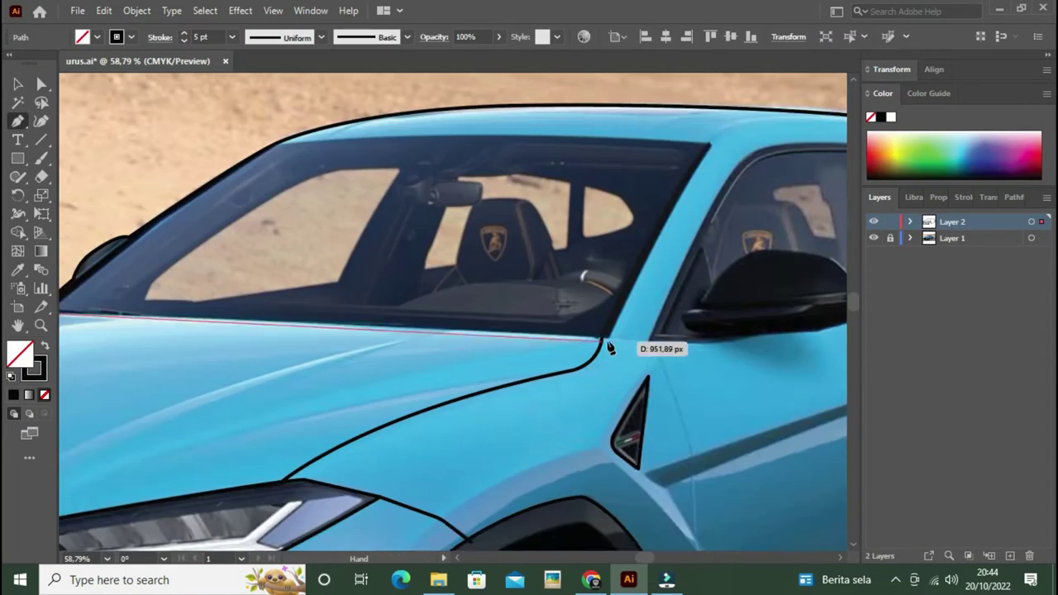
click(602, 340)
scroll(653, 248, up, 3)
click(656, 238)
scroll(579, 248, left, 4)
scroll(579, 248, down, 1)
click(373, 198)
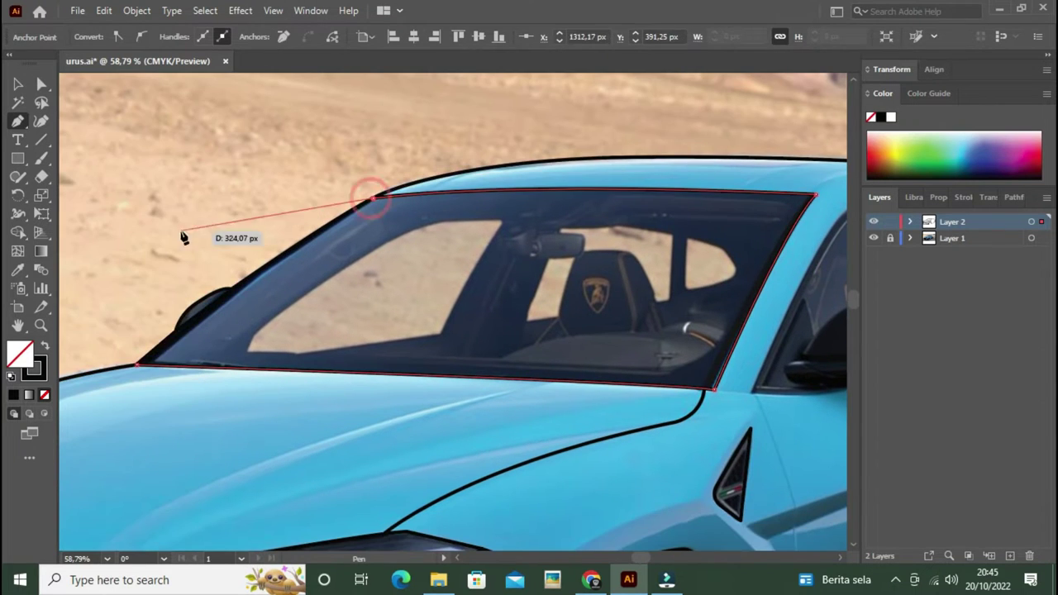
click(183, 237)
click(138, 364)
Step: Draw a five-sided shape over the windshield corner and trim the excess piece with Shape Builder
key(shift+m)
alt+click(220, 260)
key(v)
click(217, 310)
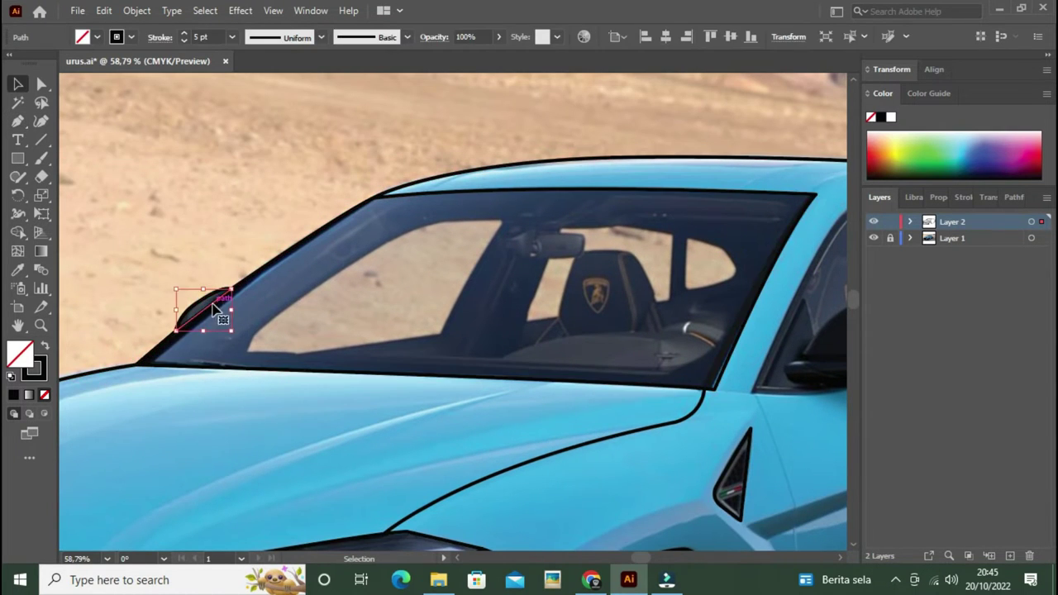
scroll(216, 310, up, 4)
key(p)
click(223, 299)
click(322, 278)
click(326, 329)
key(shift+m)
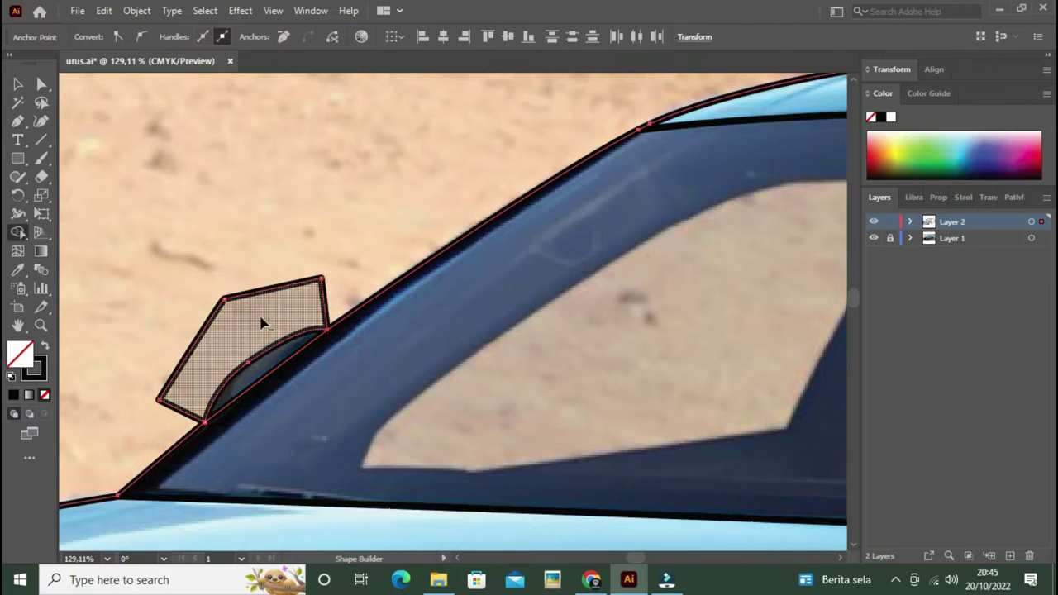
alt+click(261, 323)
scroll(261, 323, down, 5)
scroll(462, 353, up, 2)
scroll(461, 354, up, 2)
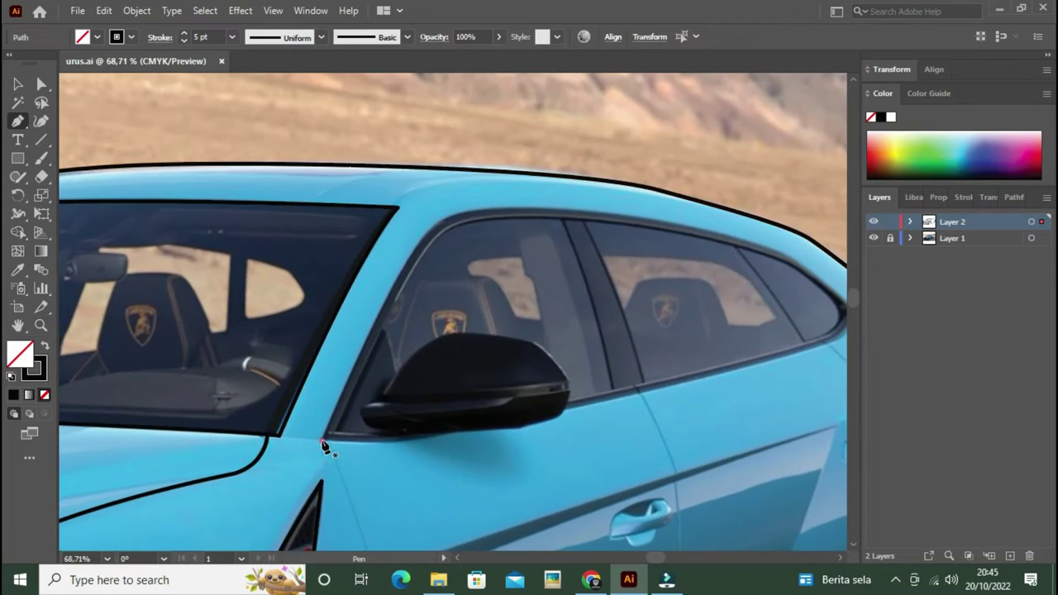
Step: Trace a closed black outline around the side window, curving its front pillar and top edge
click(395, 278)
drag(456, 239, 635, 267)
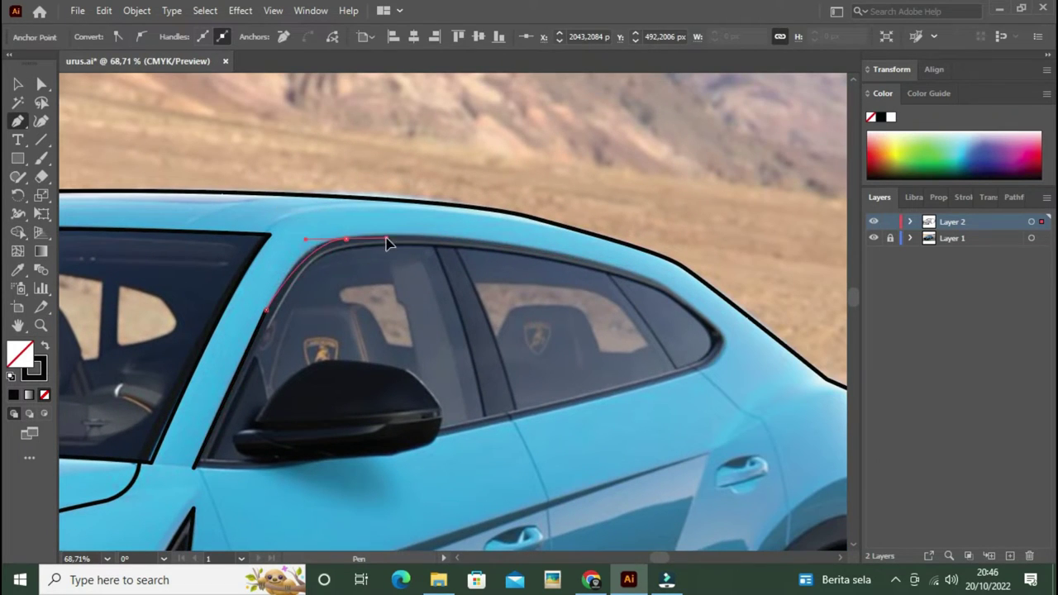
key(ctrl+z)
key(ctrl+z)
click(195, 467)
drag(313, 250, 350, 225)
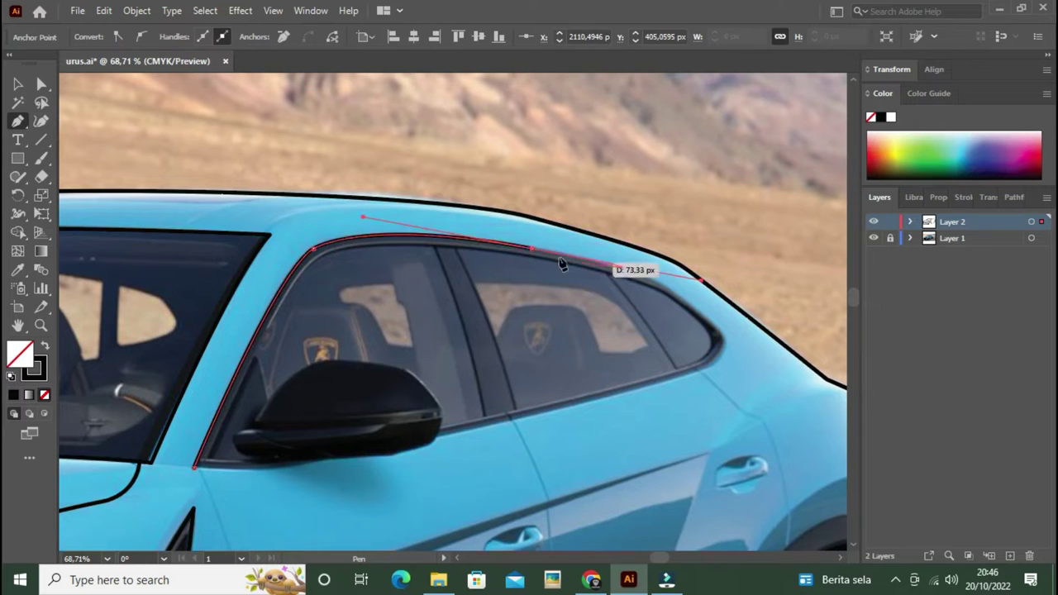
drag(668, 283, 533, 266)
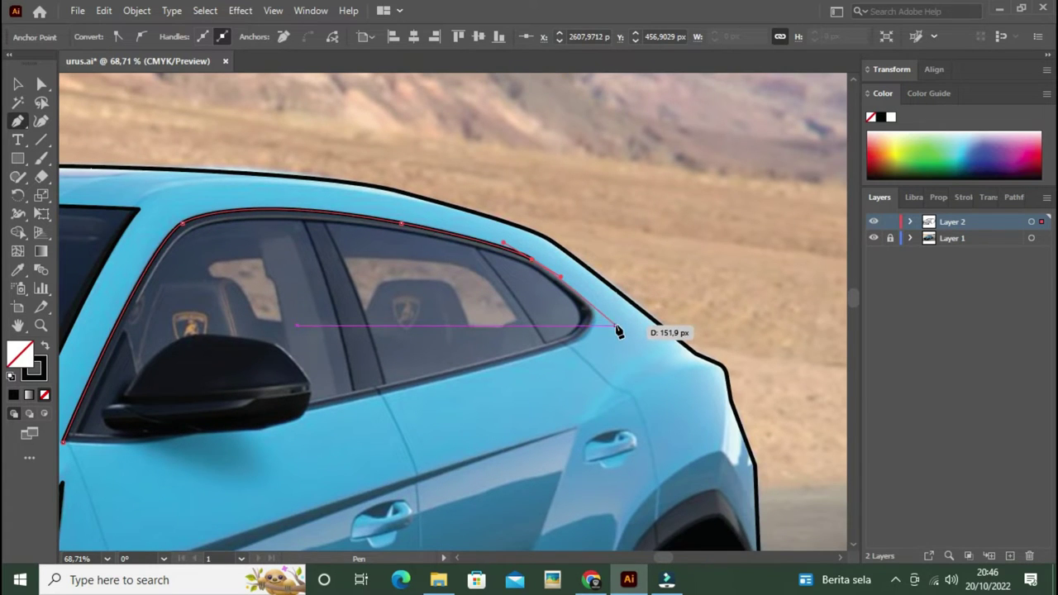
drag(299, 410, 394, 388)
click(248, 413)
click(157, 419)
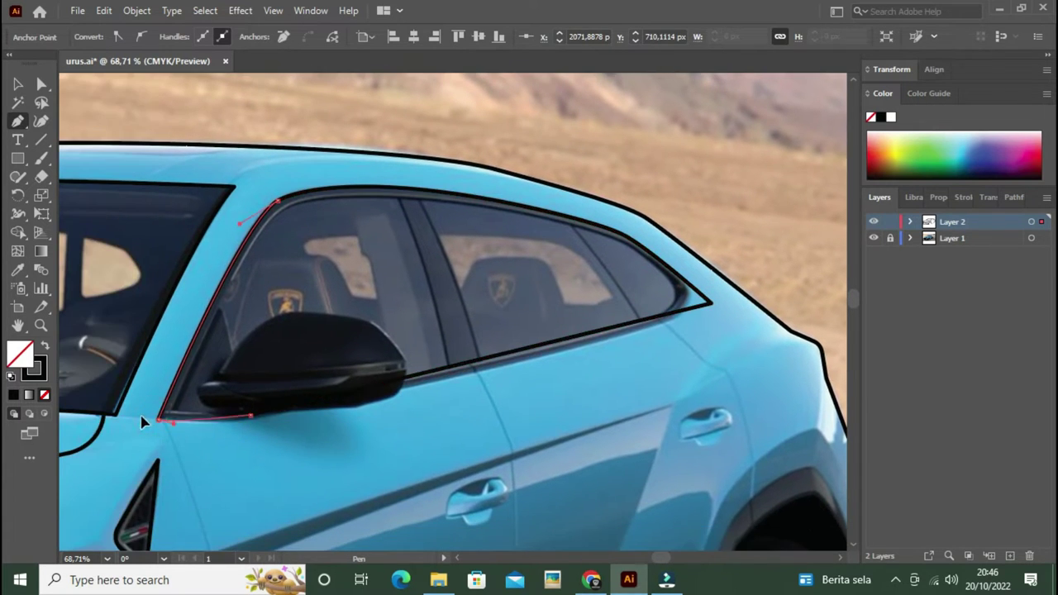
ctrl+click(699, 305)
key(v)
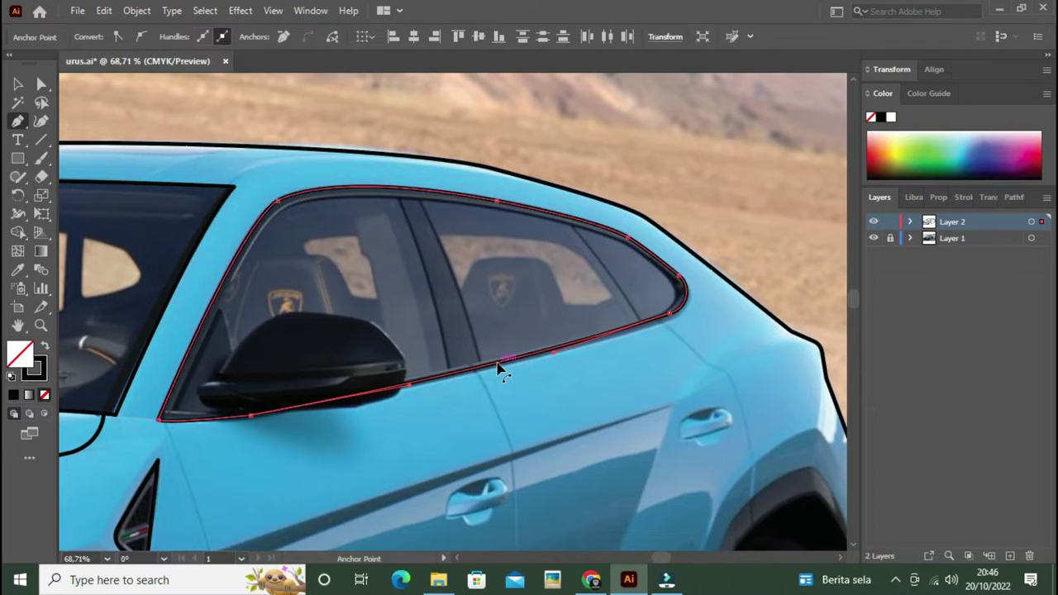
click(254, 368)
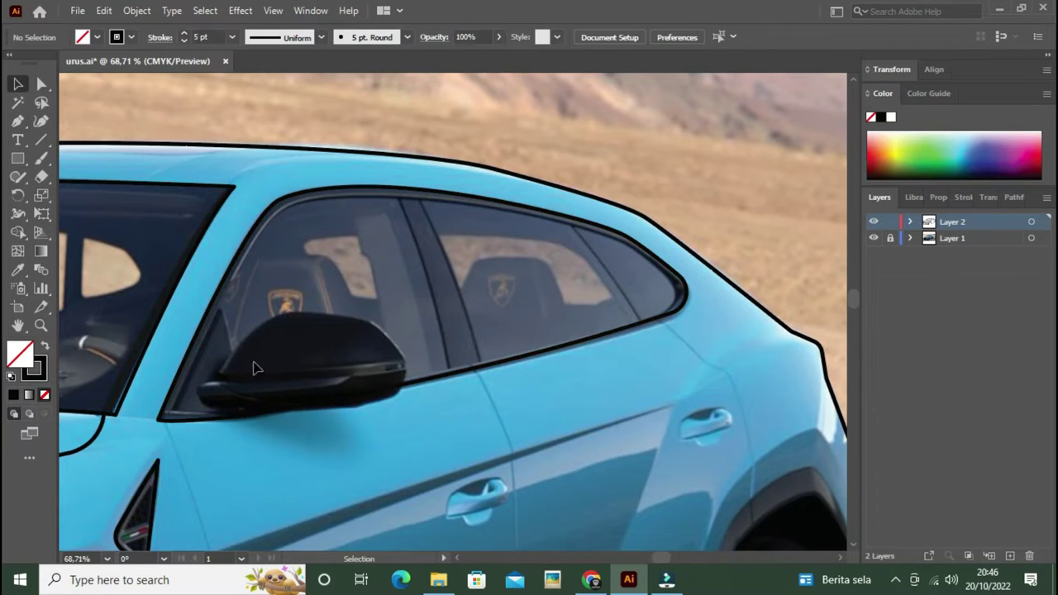
Step: Outline the wing mirror and round its lower corner to about 22 px
click(241, 415)
click(205, 408)
click(194, 386)
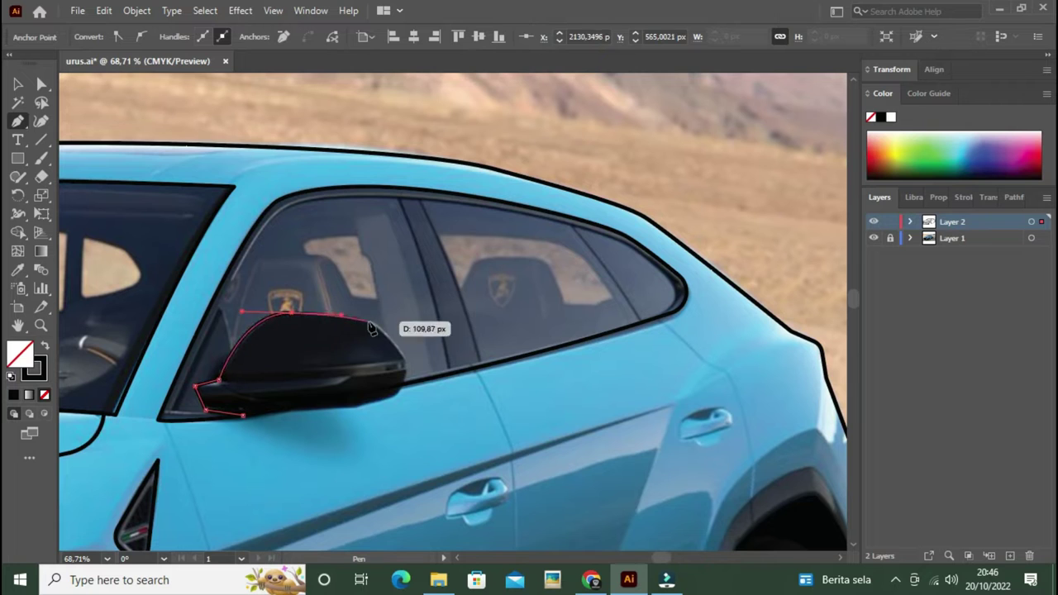
click(402, 395)
click(337, 409)
click(242, 414)
key(a)
drag(232, 406, 217, 401)
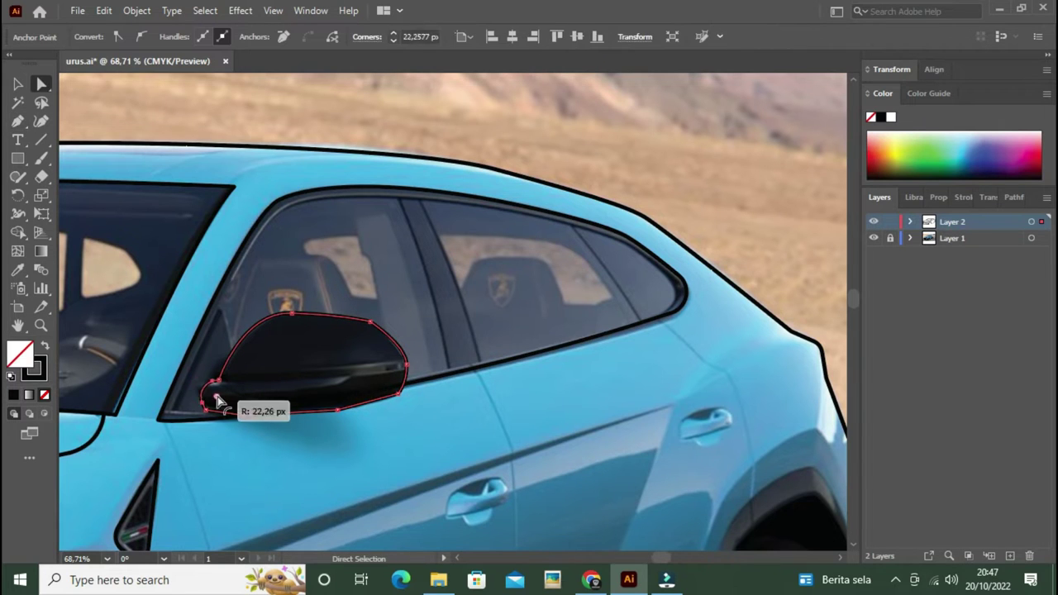
Step: Draw the front door seam line down to the sill
key(v)
click(435, 427)
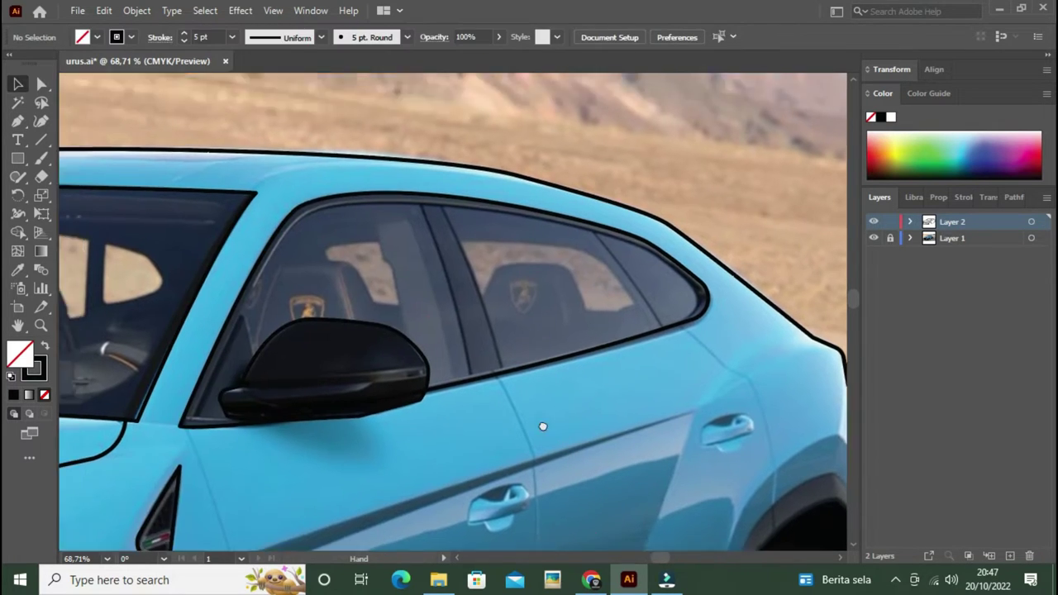
drag(352, 400, 491, 296)
click(339, 160)
click(386, 258)
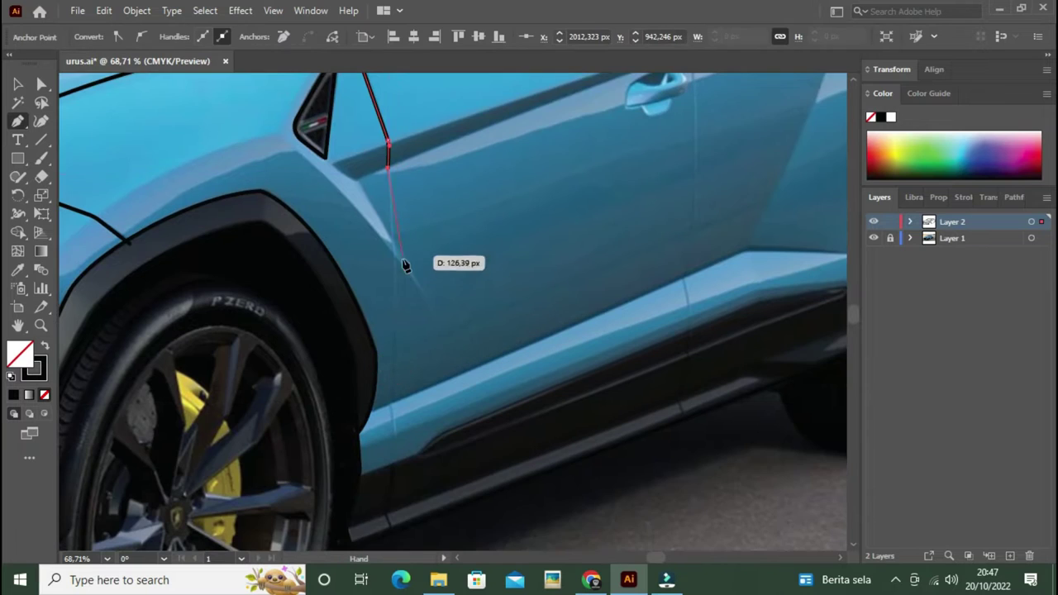
scroll(406, 264, down, 4)
click(397, 370)
Step: Trace the lower sill as a closed shape around the rocker toward the rear wheel
drag(400, 412, 385, 381)
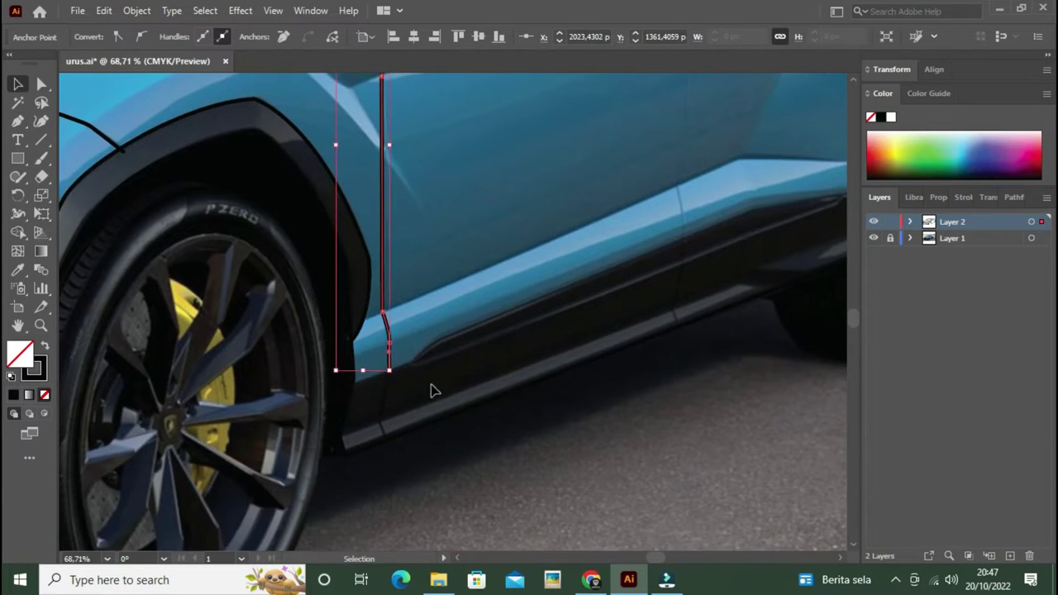
ctrl+click(359, 389)
click(252, 450)
drag(315, 427, 361, 405)
click(365, 392)
click(406, 378)
drag(634, 321, 563, 360)
click(584, 315)
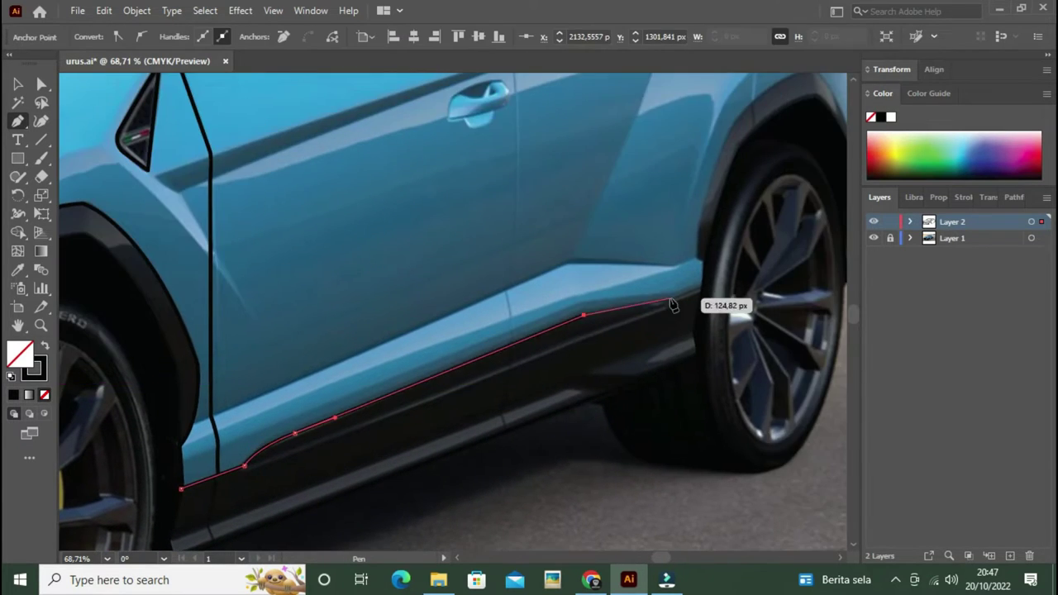
click(705, 417)
drag(222, 504, 444, 366)
click(396, 423)
click(390, 405)
click(403, 352)
key(v)
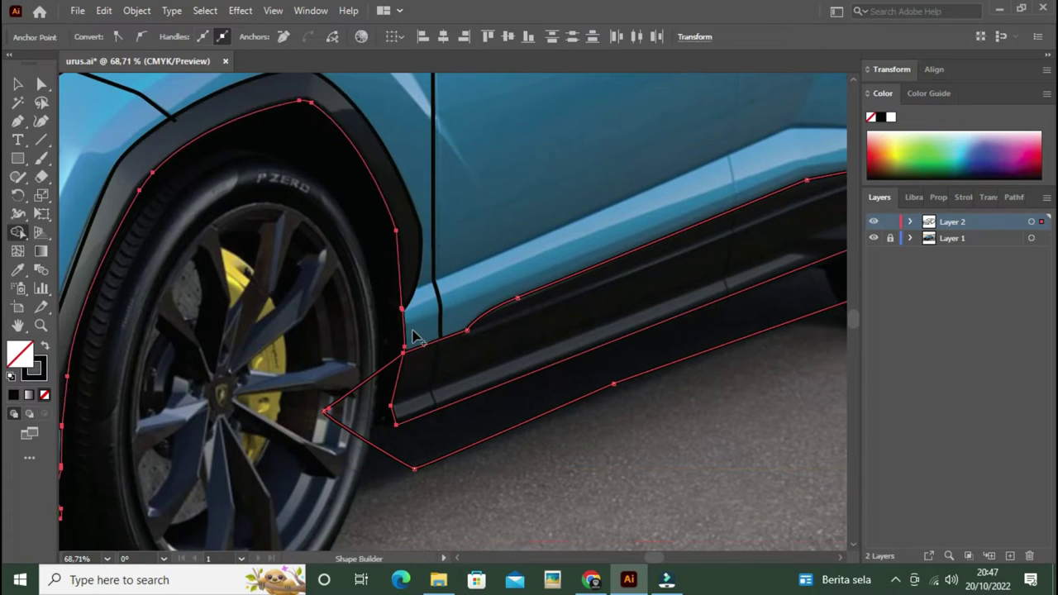
Step: Outline the rear wheel arch and a small adjoining shape, then combine the pieces
drag(576, 419, 409, 259)
key(p)
click(464, 405)
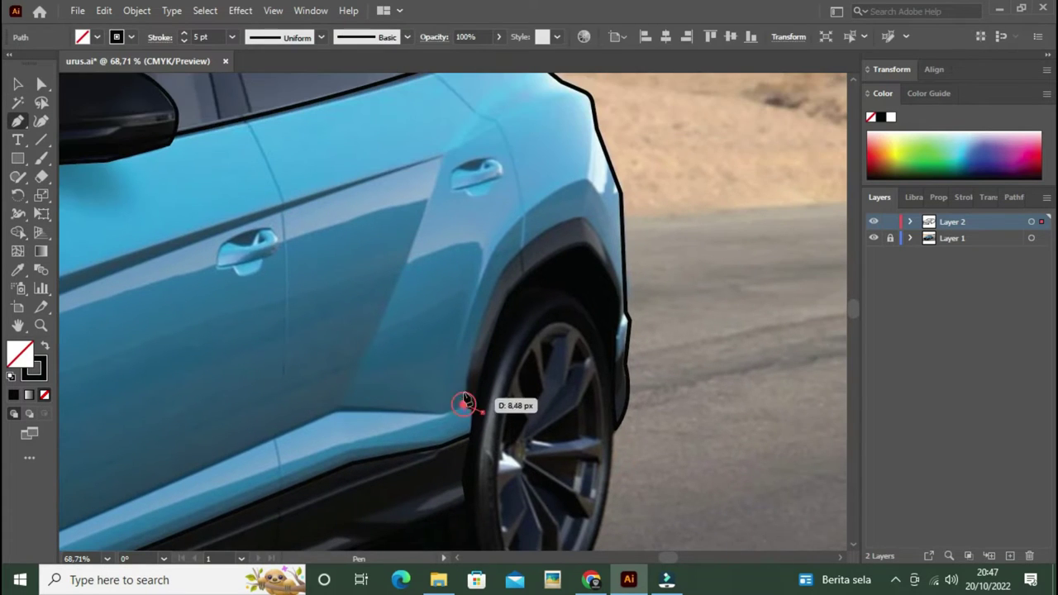
click(474, 348)
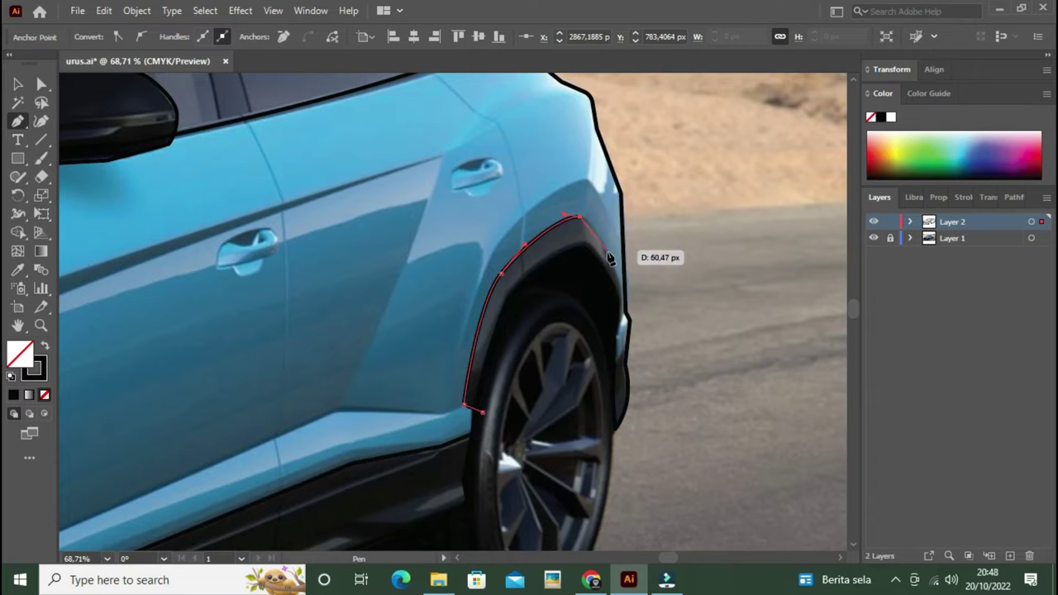
click(467, 407)
click(608, 371)
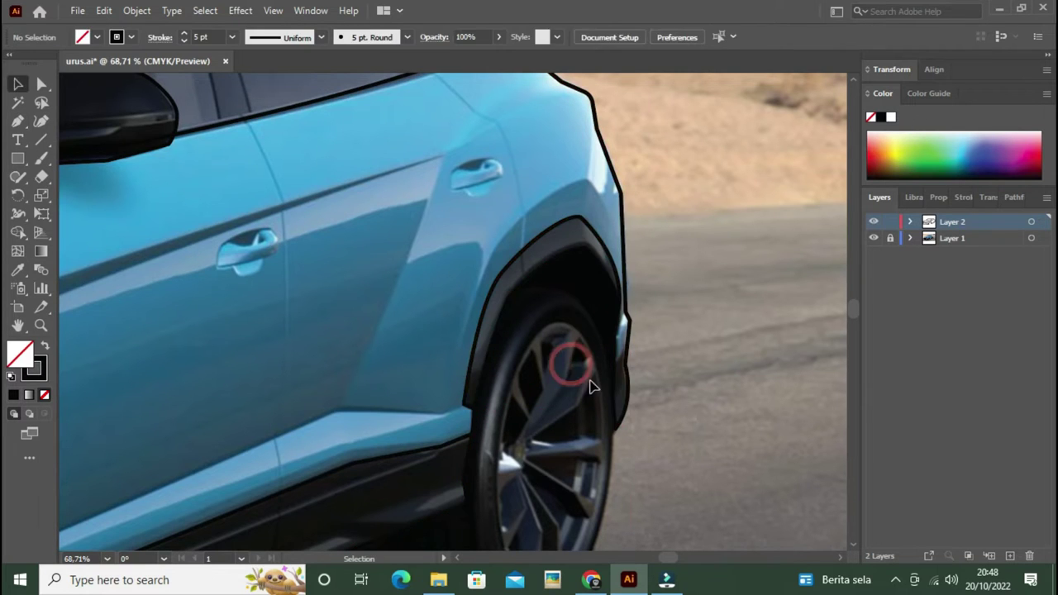
click(646, 402)
click(638, 437)
click(611, 444)
click(607, 371)
key(v)
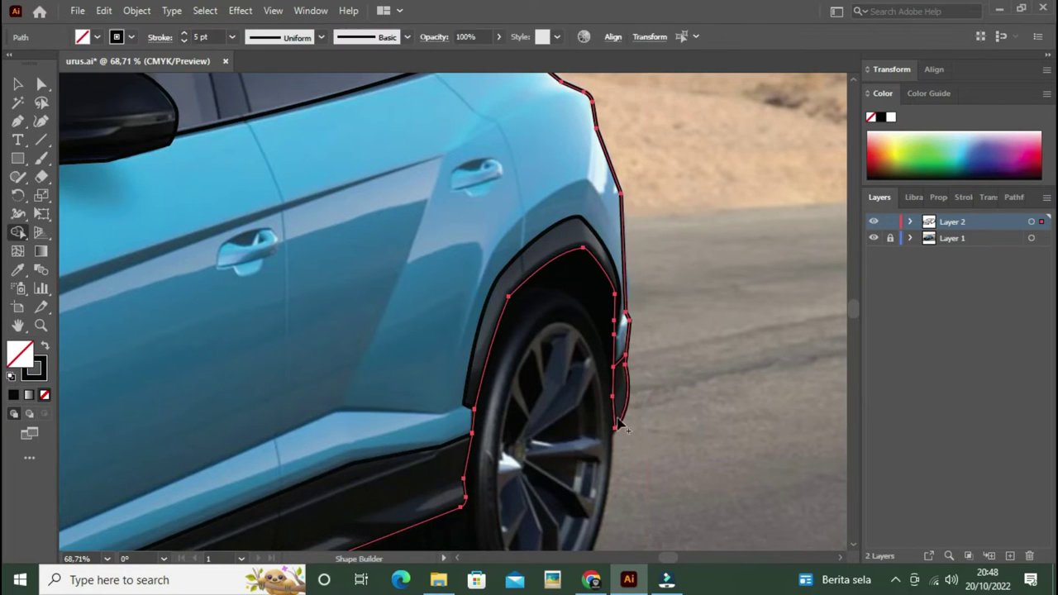
drag(87, 290, 377, 343)
Step: Draw the dark stripe shape along the door toward the rear door
key(p)
click(214, 379)
click(730, 208)
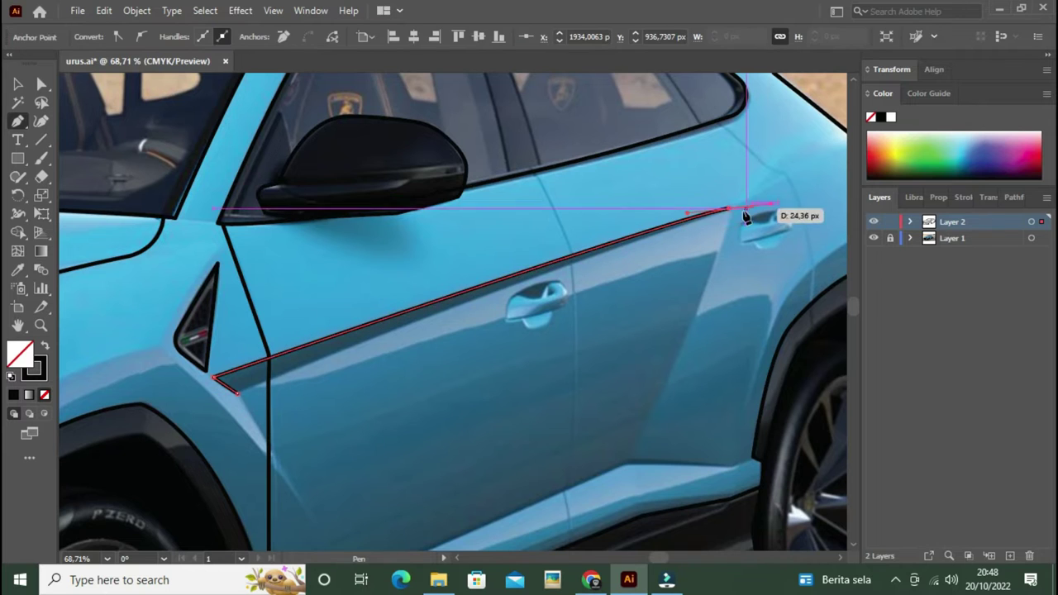
click(232, 400)
Step: Draw the rear door seam line
drag(482, 383, 441, 415)
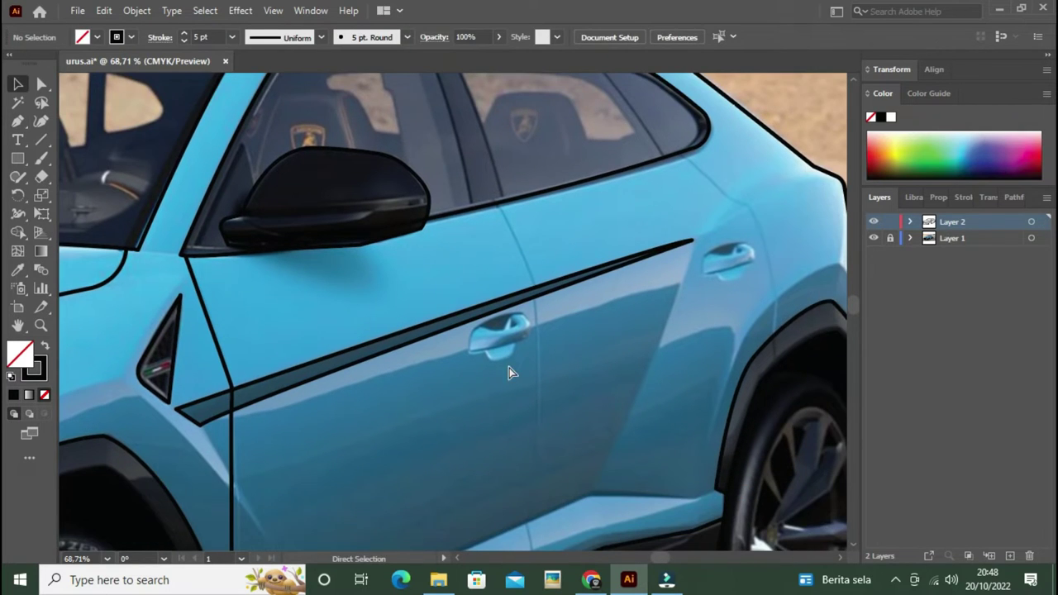
click(496, 205)
scroll(536, 305, down, 3)
scroll(519, 366, down, 3)
drag(508, 364, 509, 347)
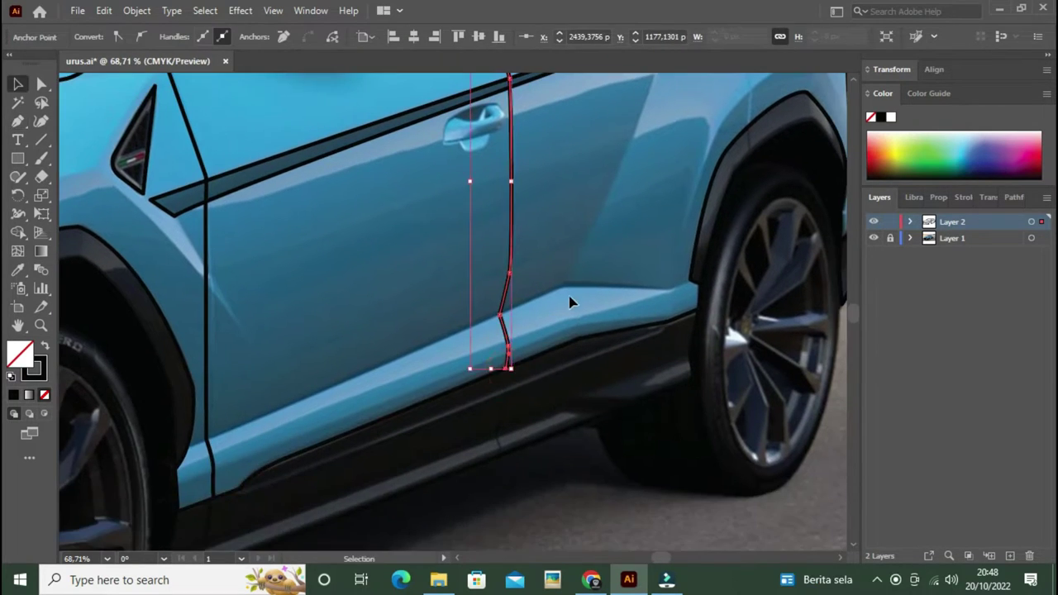
key(Escape)
Step: Draw the lower stripe along the doors and begin the front door handle outline
click(565, 282)
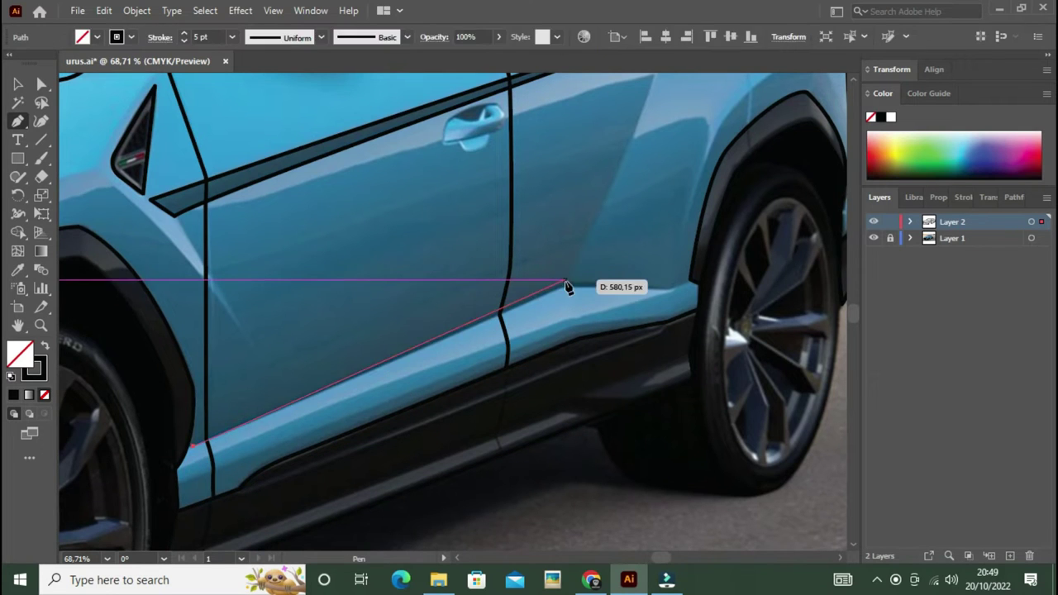
click(671, 287)
click(197, 450)
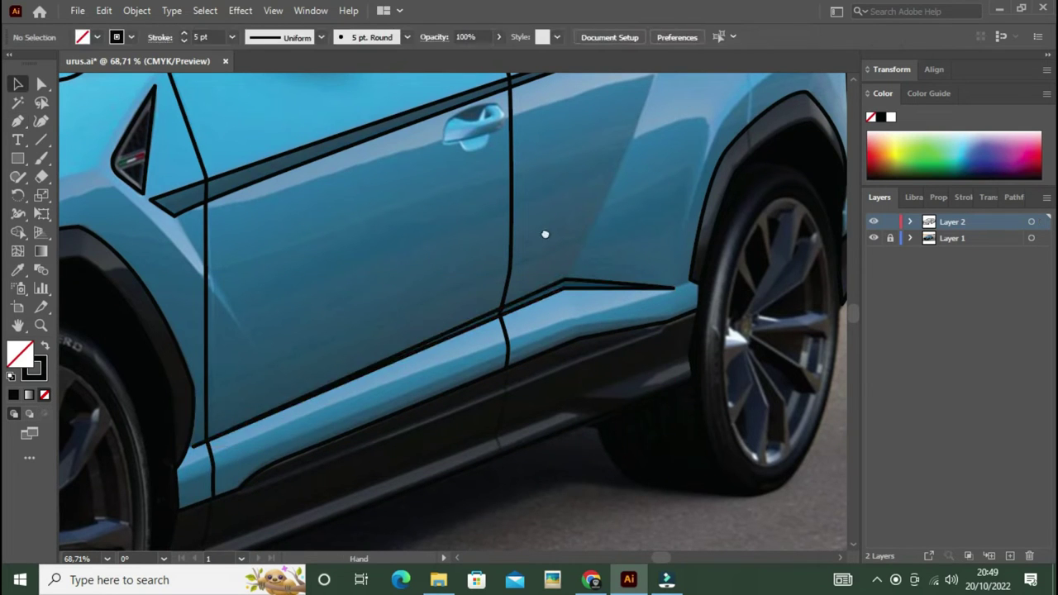
scroll(546, 234, up, 4)
click(300, 395)
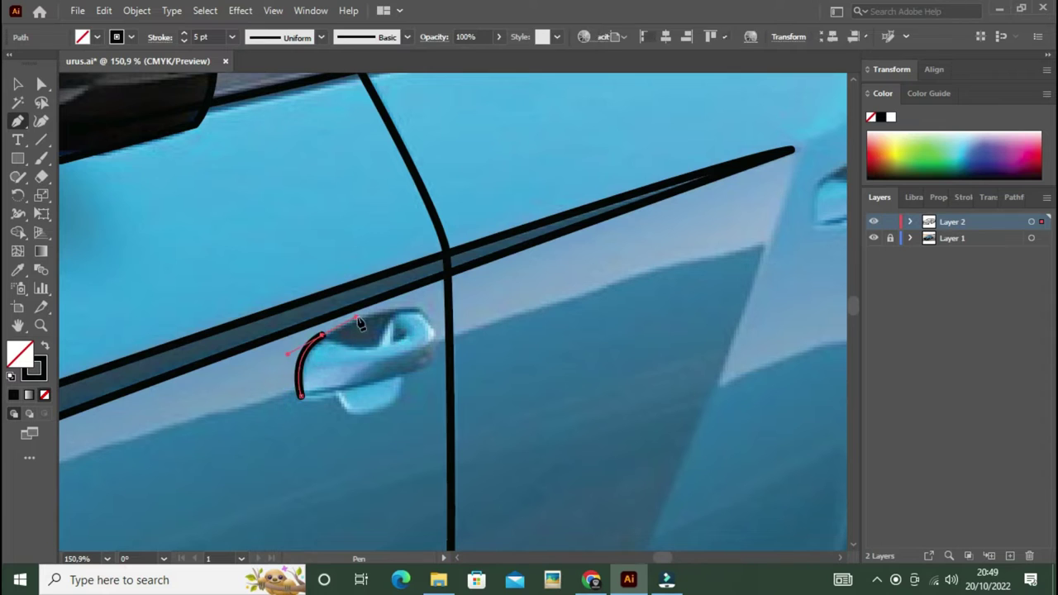
Step: Outline the front door handle with curved pen segments
drag(422, 310, 427, 319)
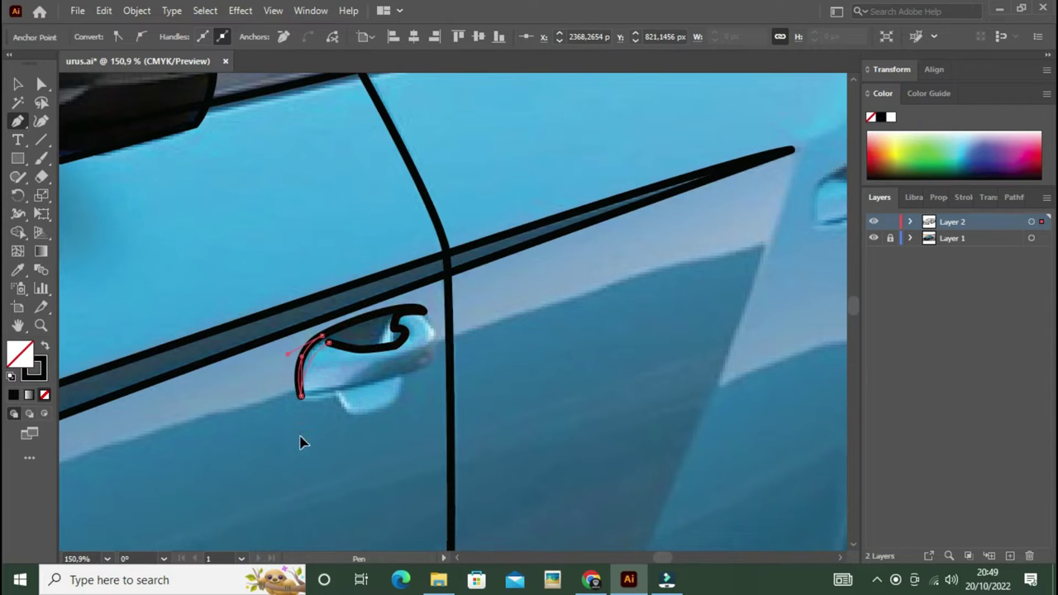
key(Escape)
click(361, 378)
drag(392, 358, 430, 349)
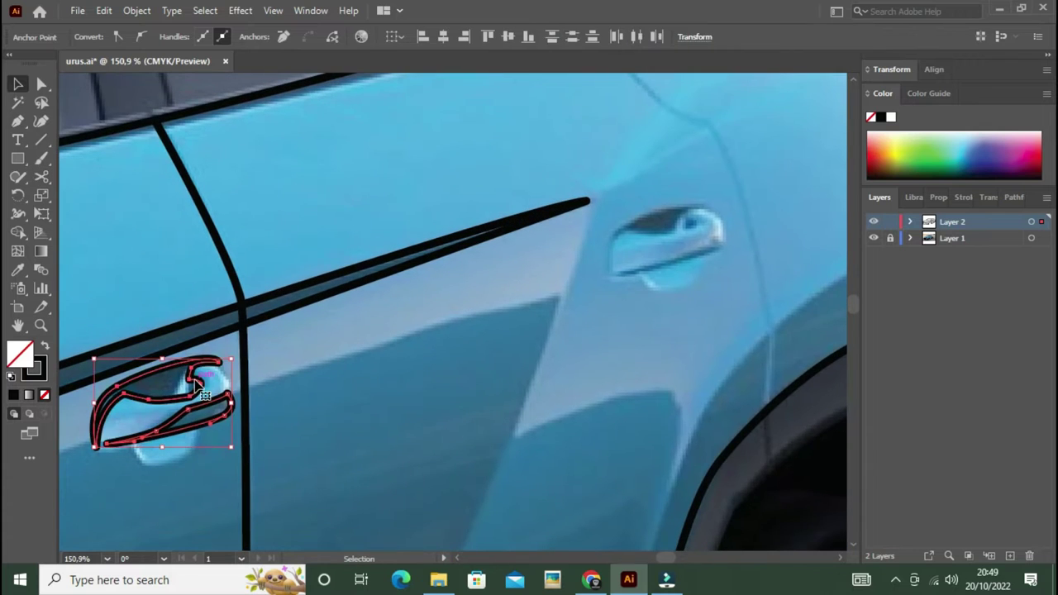
Step: Alt-drag a copy of the handle outline onto the rear door handle
drag(200, 403, 688, 233)
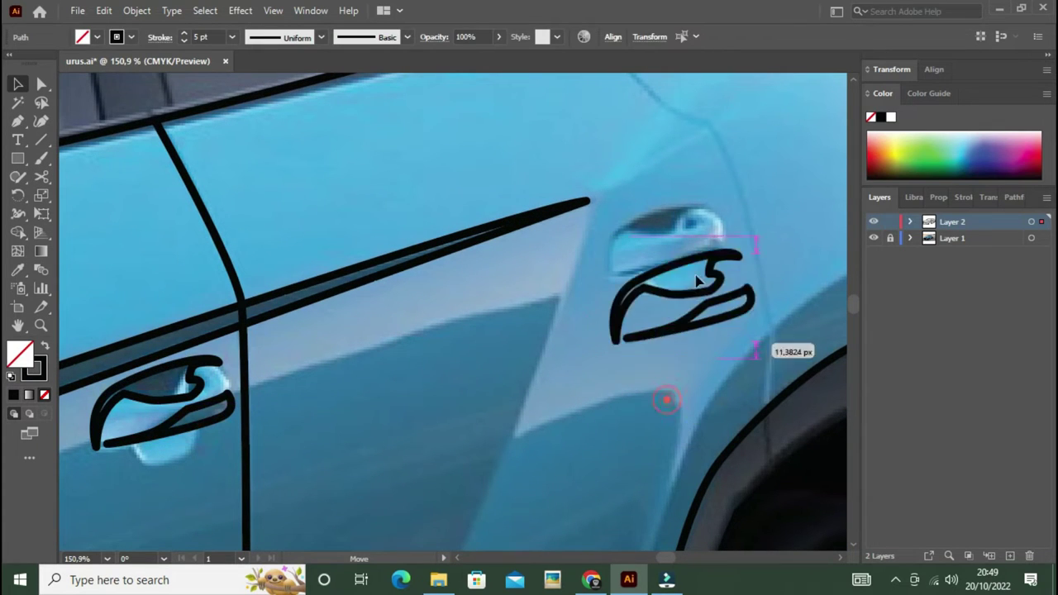
drag(697, 257, 653, 275)
click(680, 321)
Step: Draw a small rectangle beneath the headlight and slant it with Free Transform
key(ctrl+0)
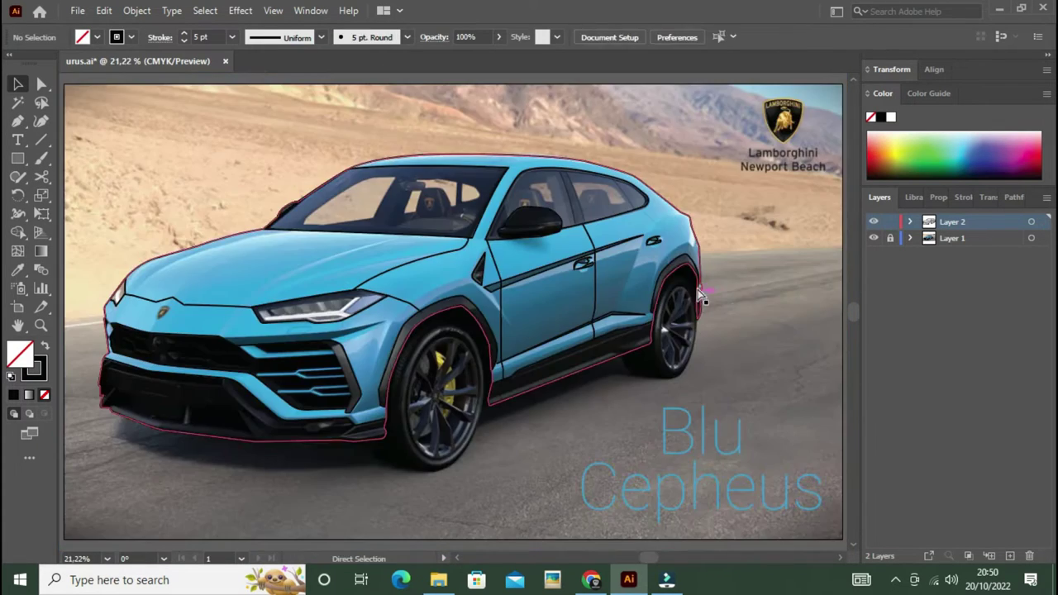
key(z)
drag(295, 319, 563, 414)
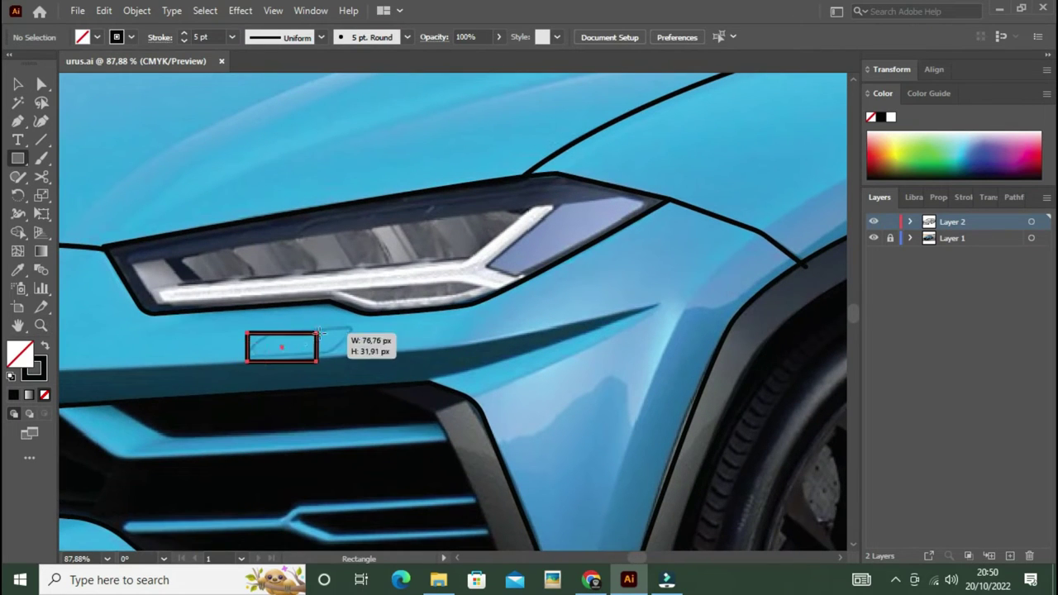
drag(319, 333, 347, 354)
key(e)
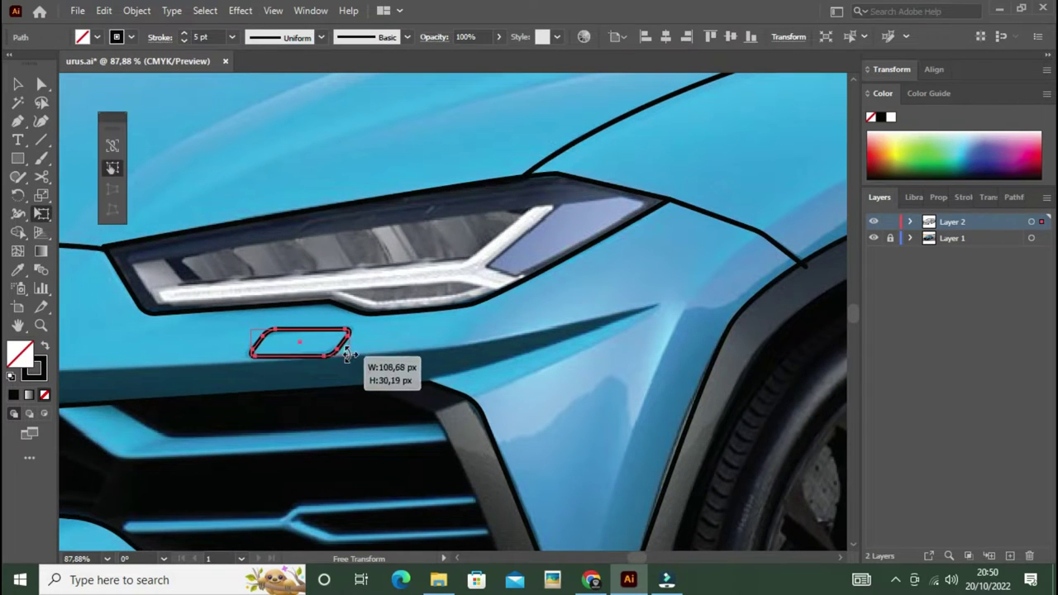
key(v)
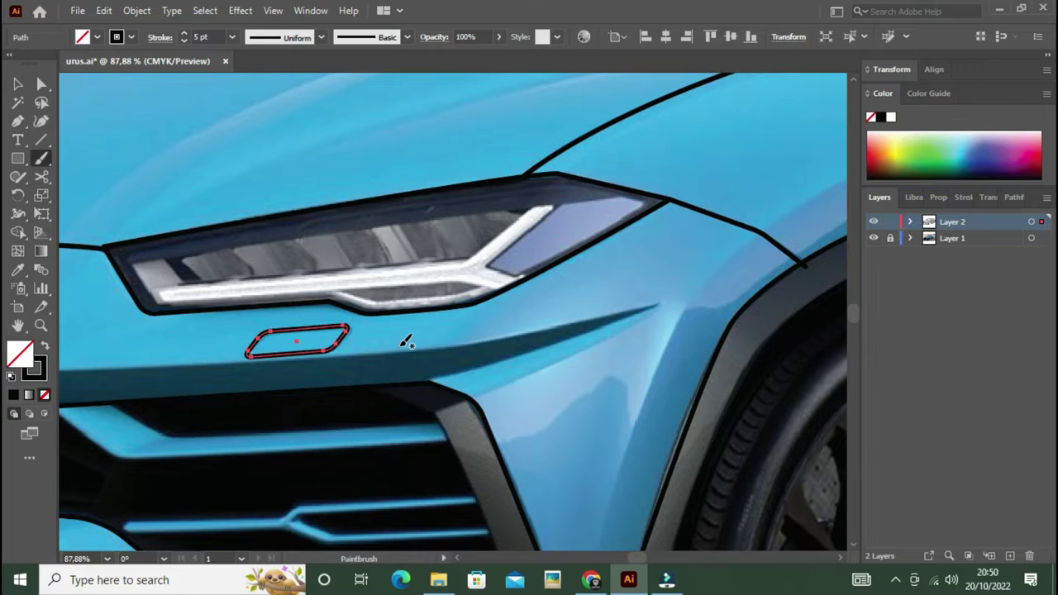
key(v)
click(426, 344)
key(ctrl+0)
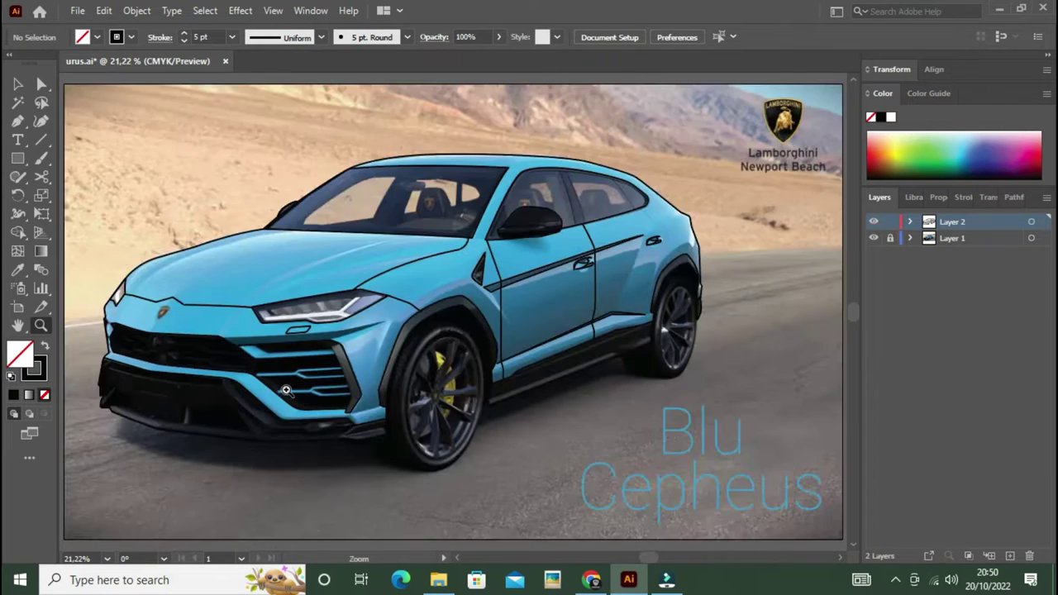
drag(75, 430, 276, 329)
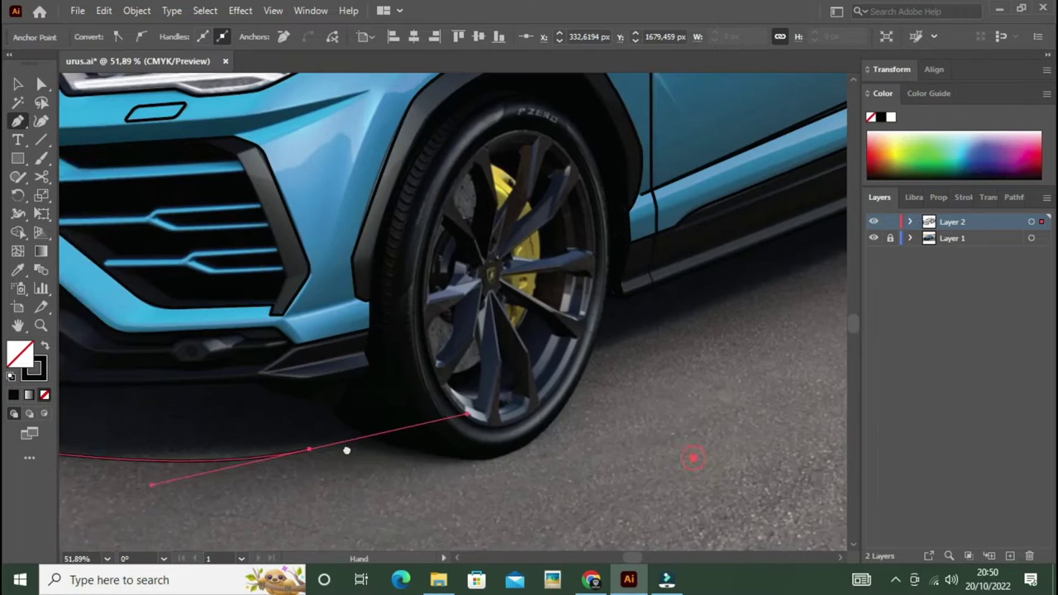
Step: Trace a closed outline along the ground and around both wheels
drag(288, 437, 464, 399)
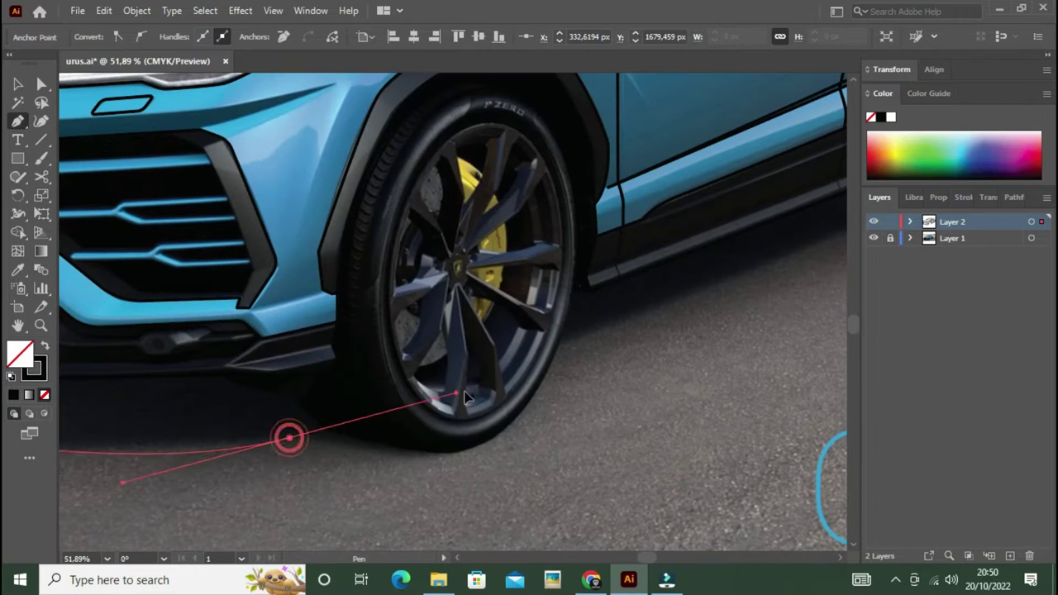
drag(494, 434, 414, 444)
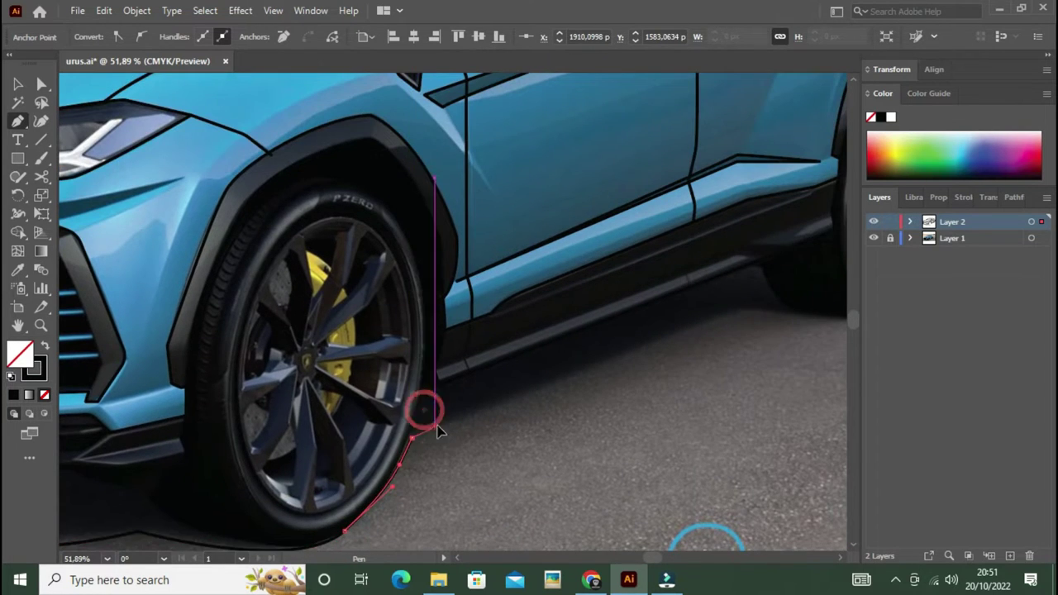
scroll(438, 430, right, 10)
click(273, 426)
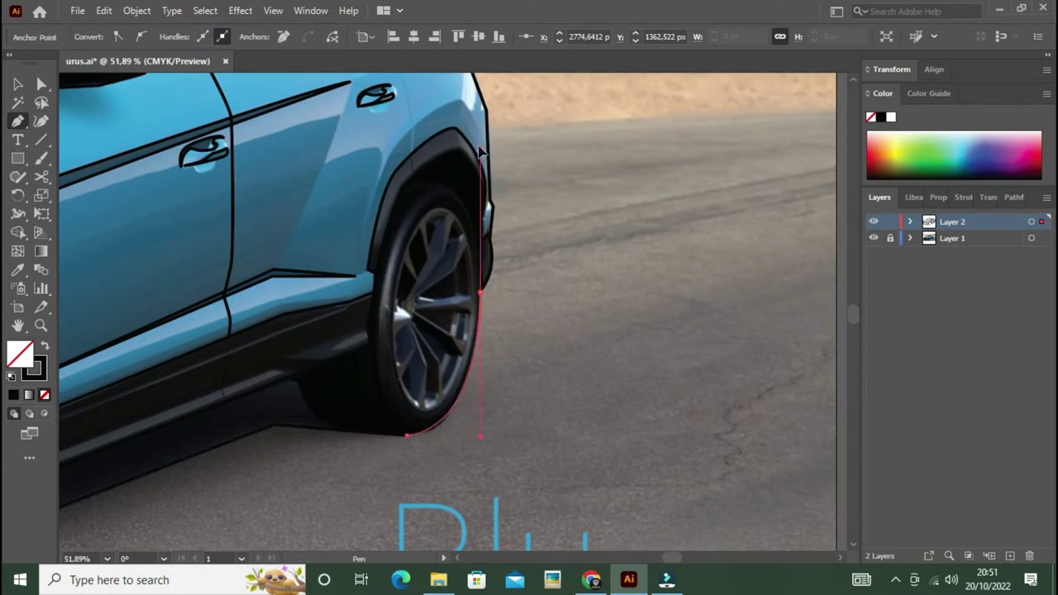
drag(480, 294, 487, 136)
scroll(573, 160, left, 10)
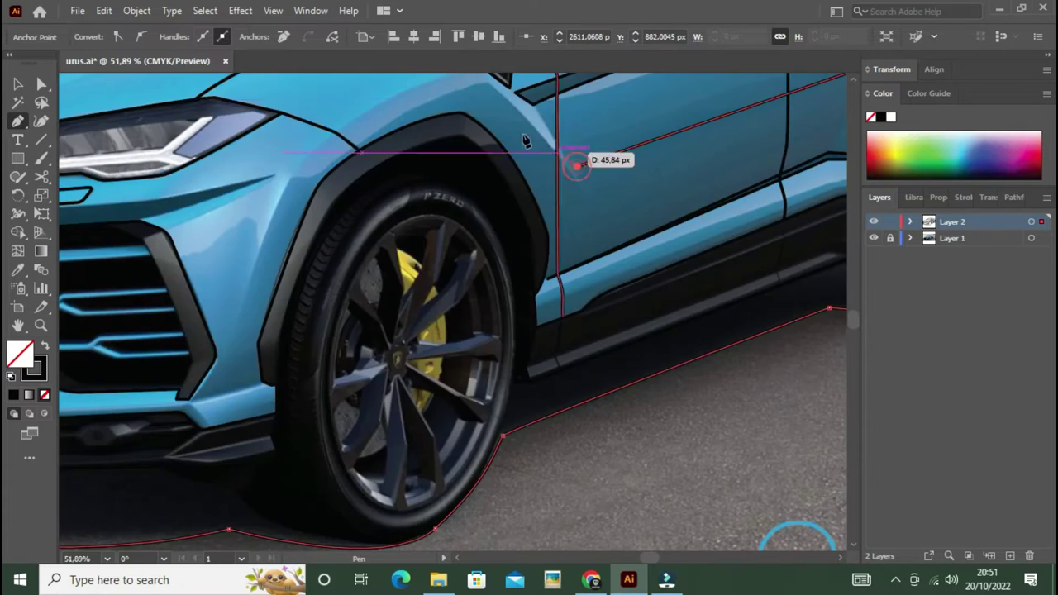
scroll(449, 267, left, 5)
click(515, 163)
click(341, 344)
scroll(443, 403, right, 10)
Step: Bring the new ground outline to the front via Object > Arrange
key(a)
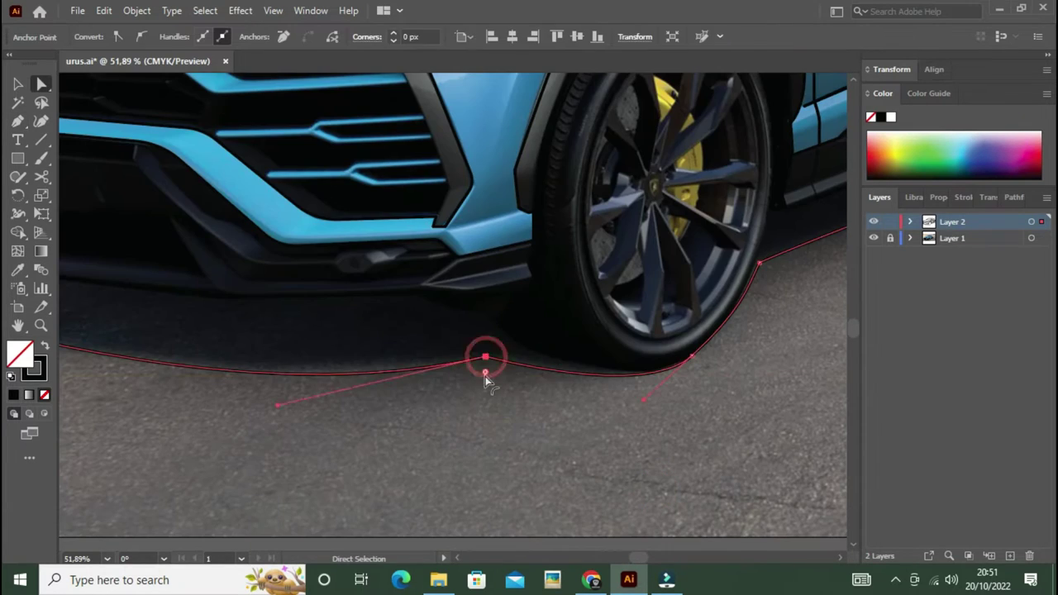
key(ctrl+0)
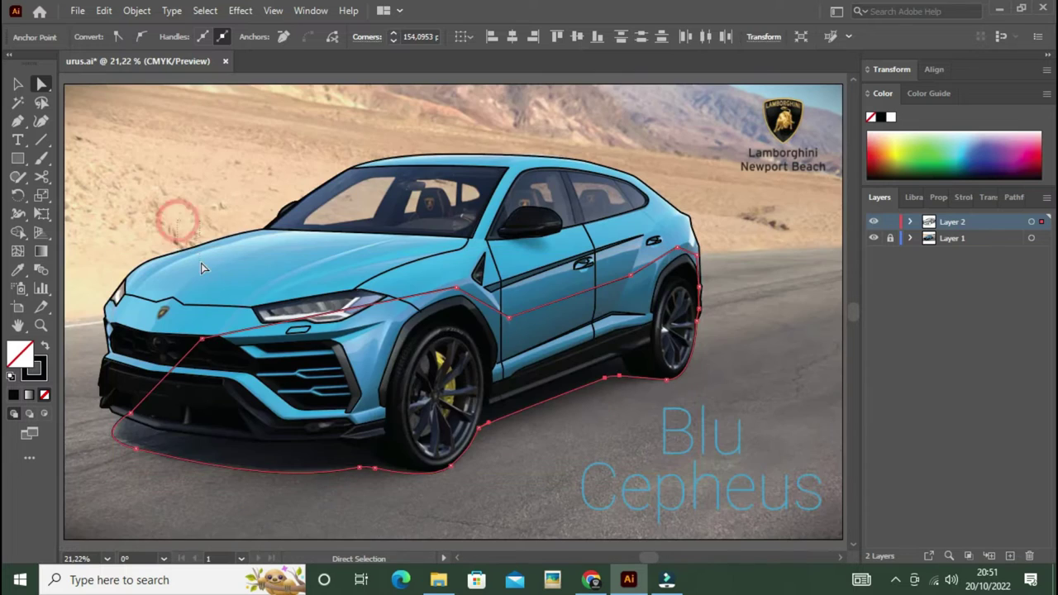
click(136, 10)
click(417, 41)
Step: Select and inspect the car outline paths with the Direct Selection and Selection tools
click(1036, 197)
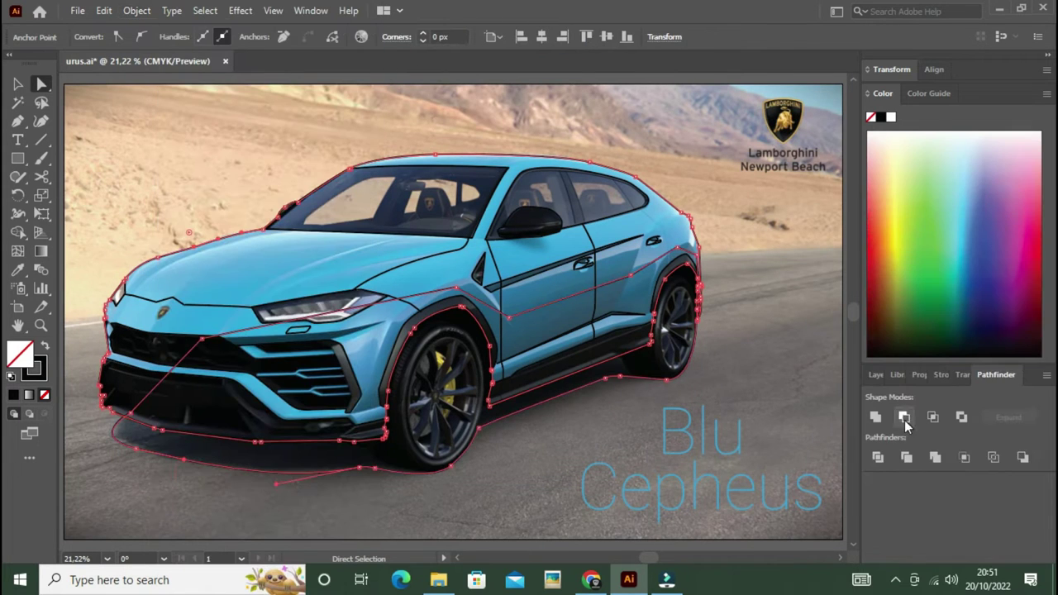
click(418, 381)
click(610, 427)
drag(195, 199, 238, 271)
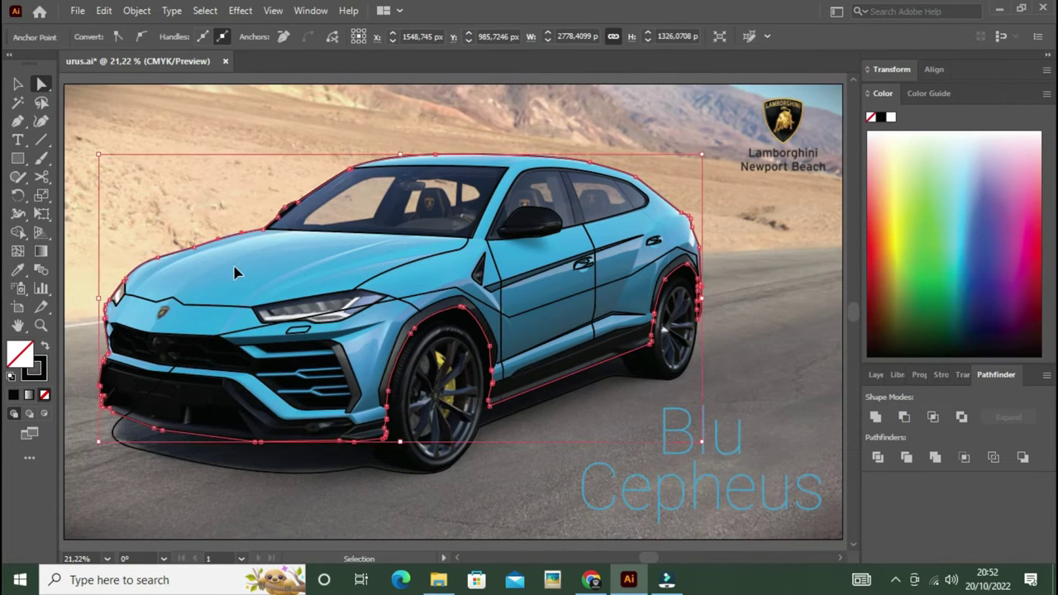
key(v)
scroll(367, 317, up, 5)
click(283, 228)
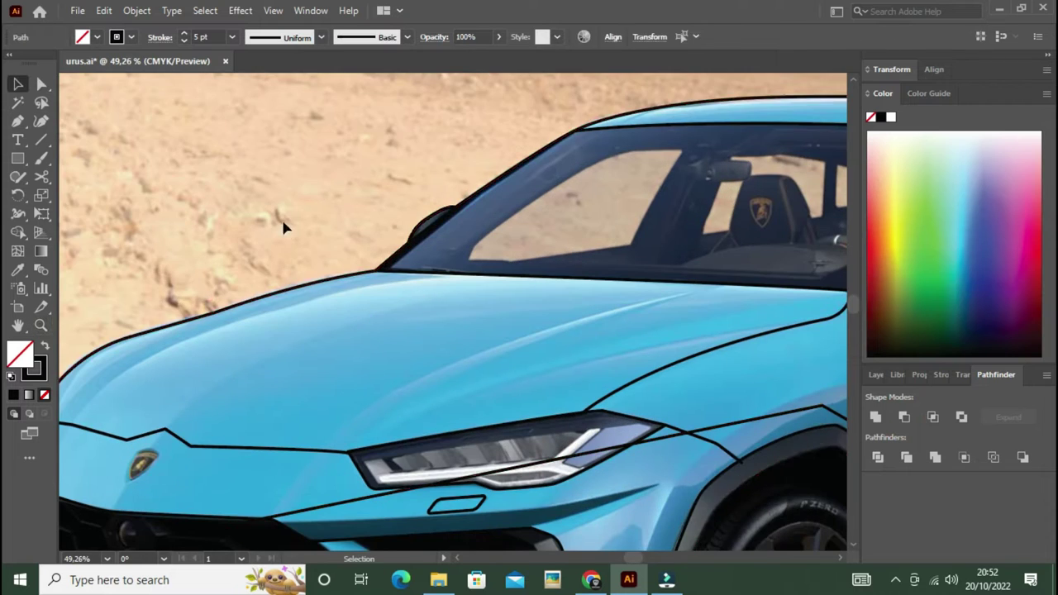
key(a)
click(307, 284)
key(ctrl+0)
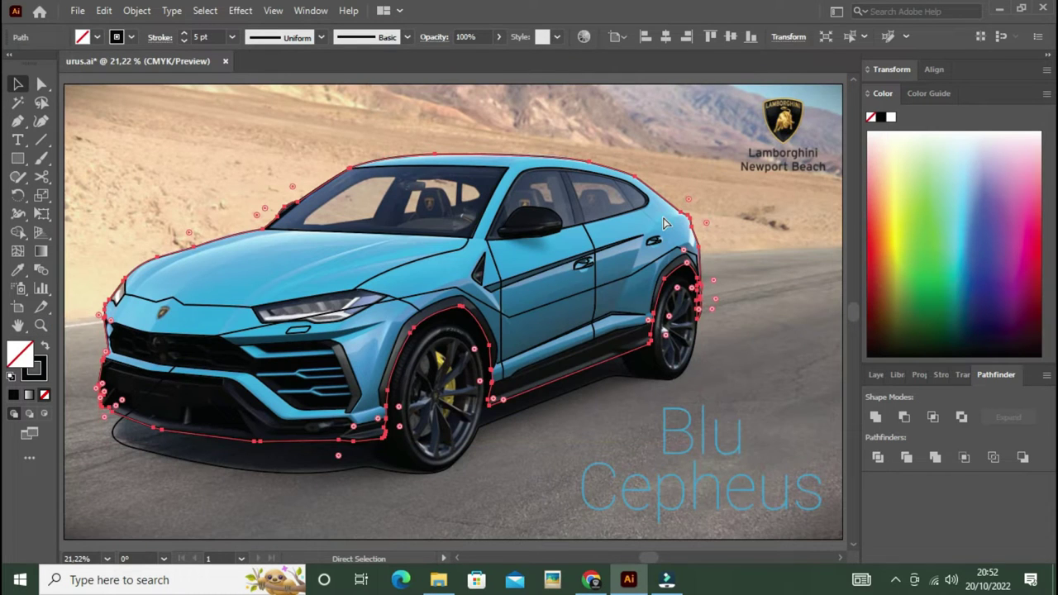
key(v)
click(344, 492)
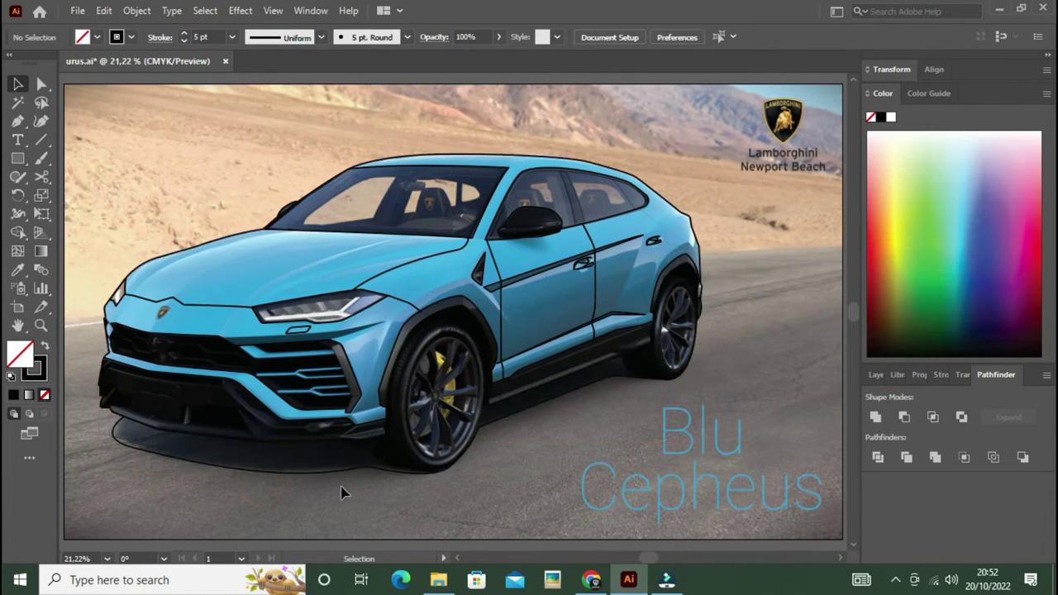
Step: Draw a panel line from the rear side-window corner down toward the rear wheel arch
click(385, 283)
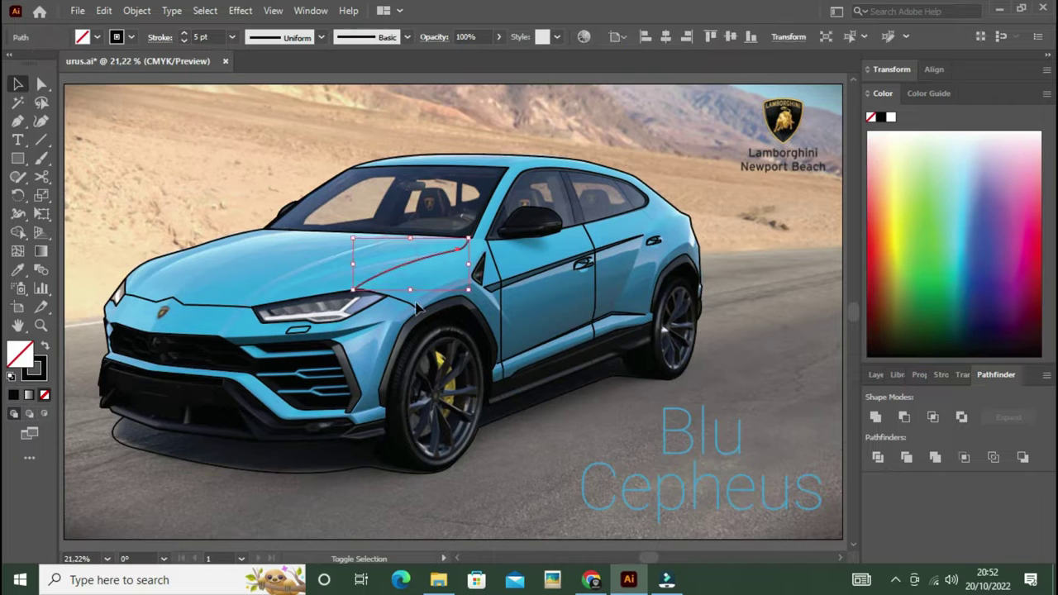
click(261, 157)
scroll(463, 215, up, 5)
click(368, 226)
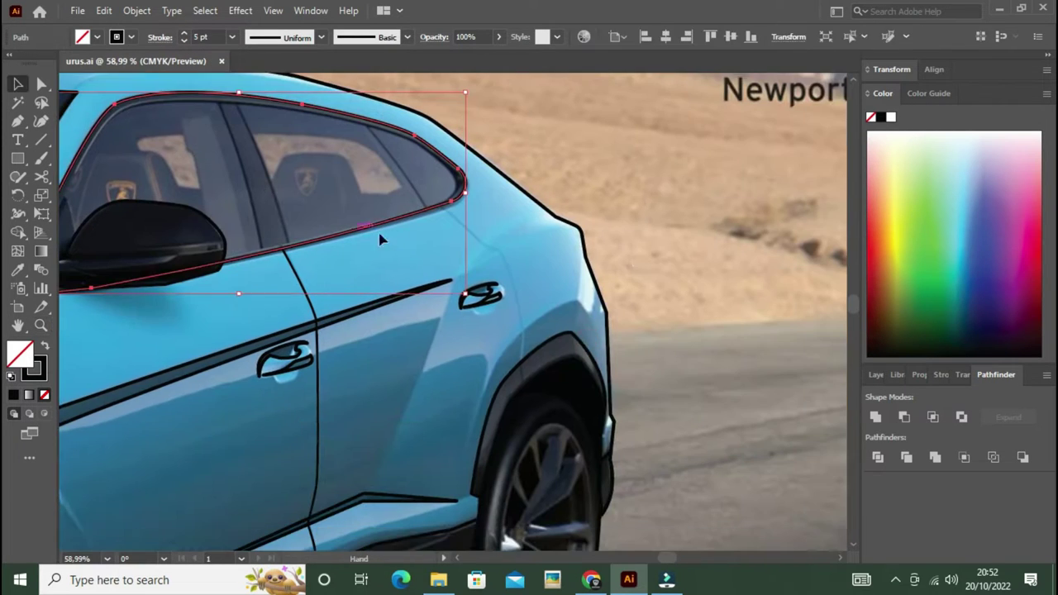
key(p)
click(441, 204)
drag(488, 245, 500, 256)
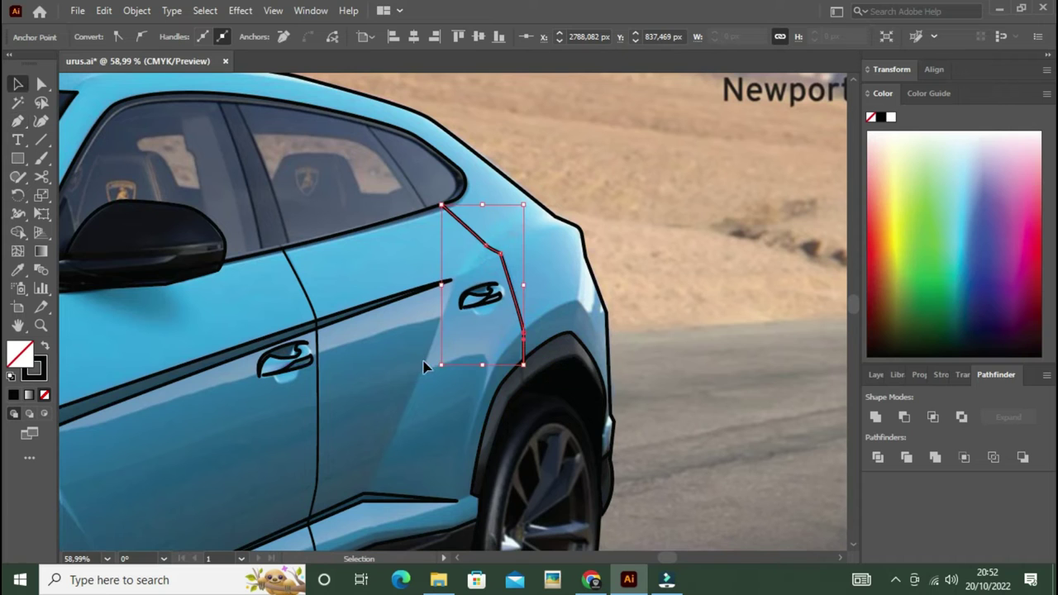
Step: Save urus.ai and select the large car body outline
key(v)
key(ctrl+0)
key(ctrl+s)
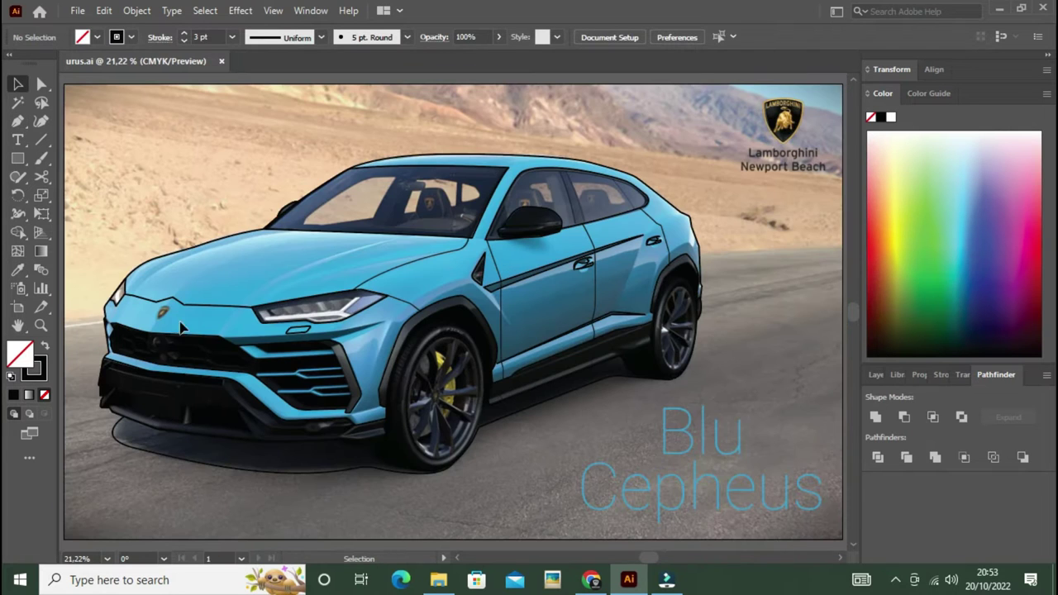
click(113, 295)
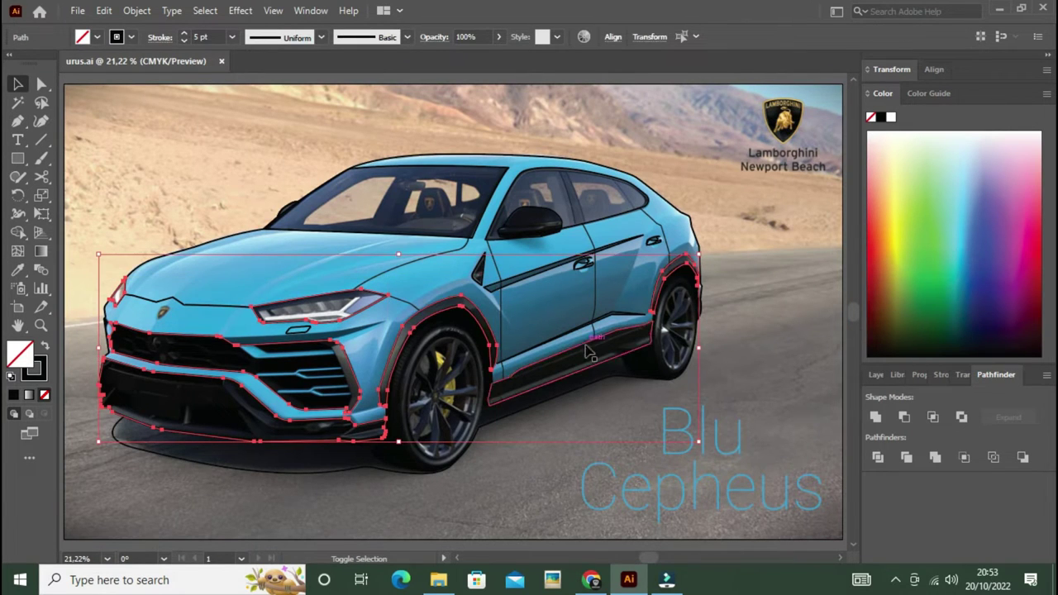
Step: Fill the window, mirror and side-line paths solid black using Shift+X and the Eyedropper
shift+click(405, 233)
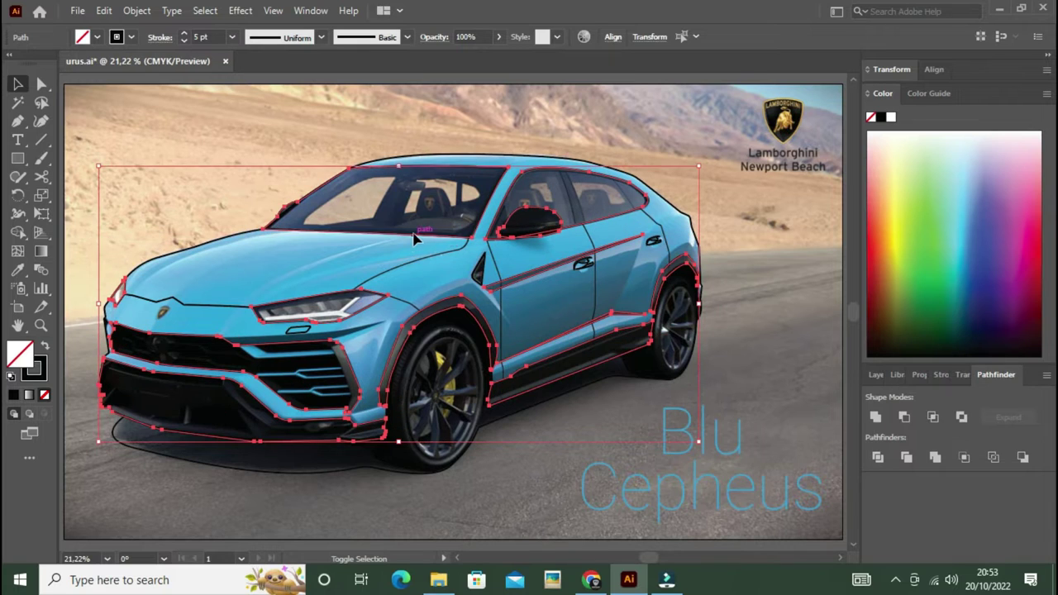
key(shift+x)
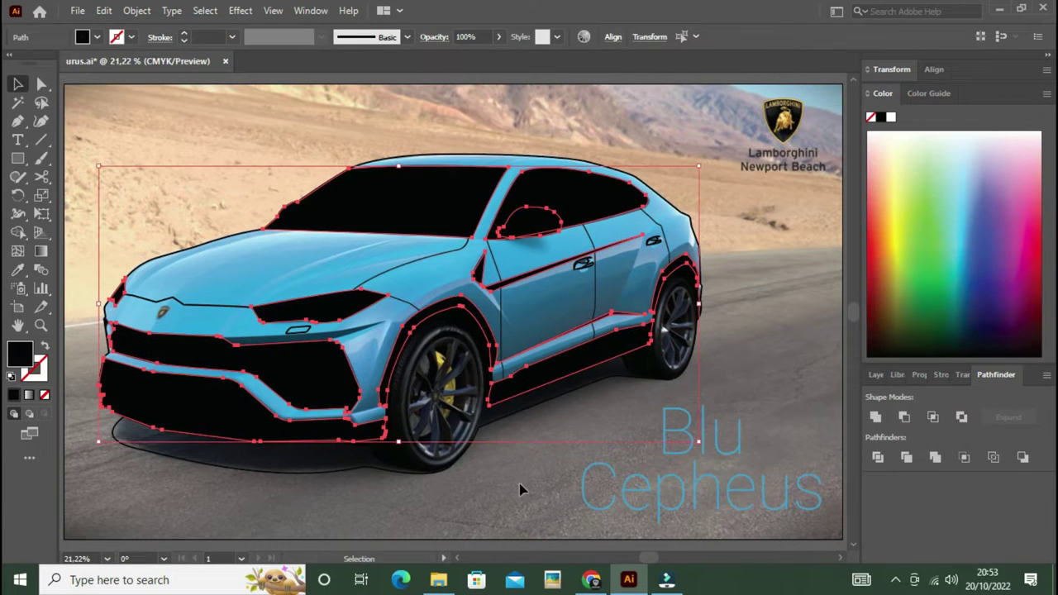
click(552, 425)
click(582, 263)
key(i)
click(589, 199)
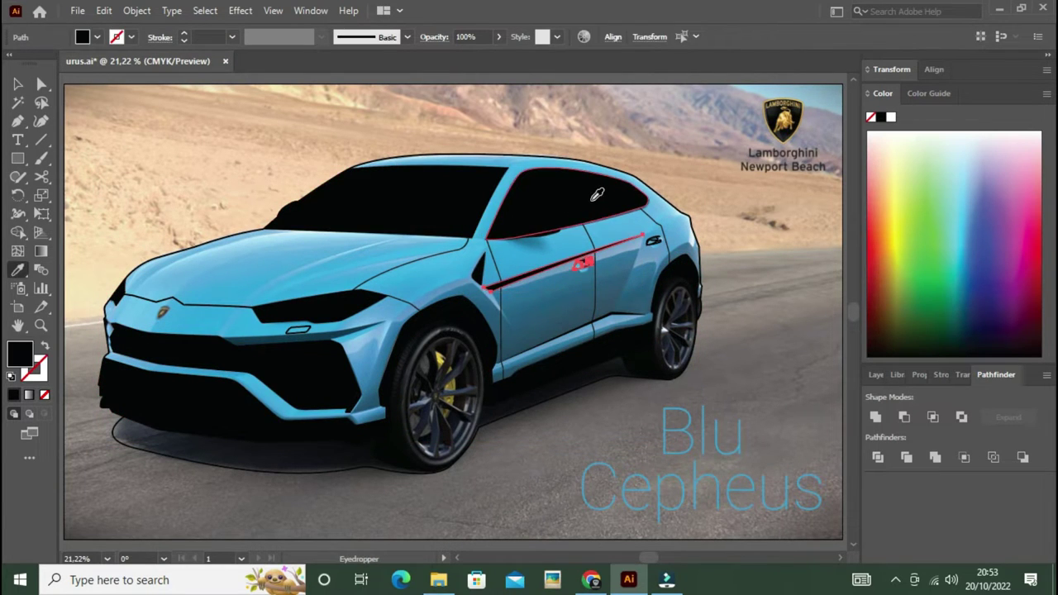
key(v)
click(727, 297)
Step: Select the rear-quarter badge, toggle the photo layer to check the artwork, and save
click(653, 240)
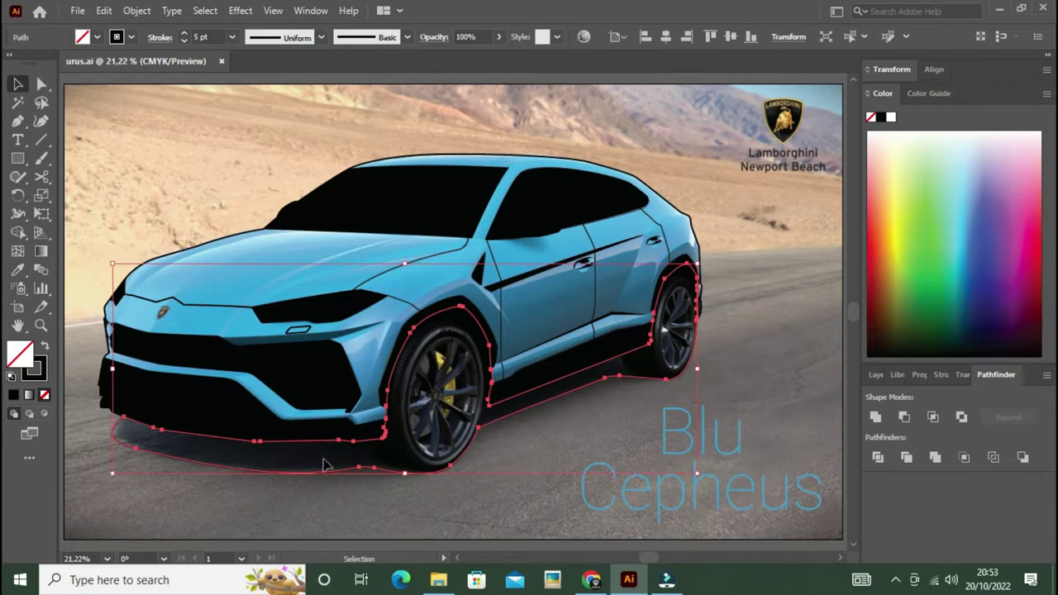
click(875, 376)
click(874, 238)
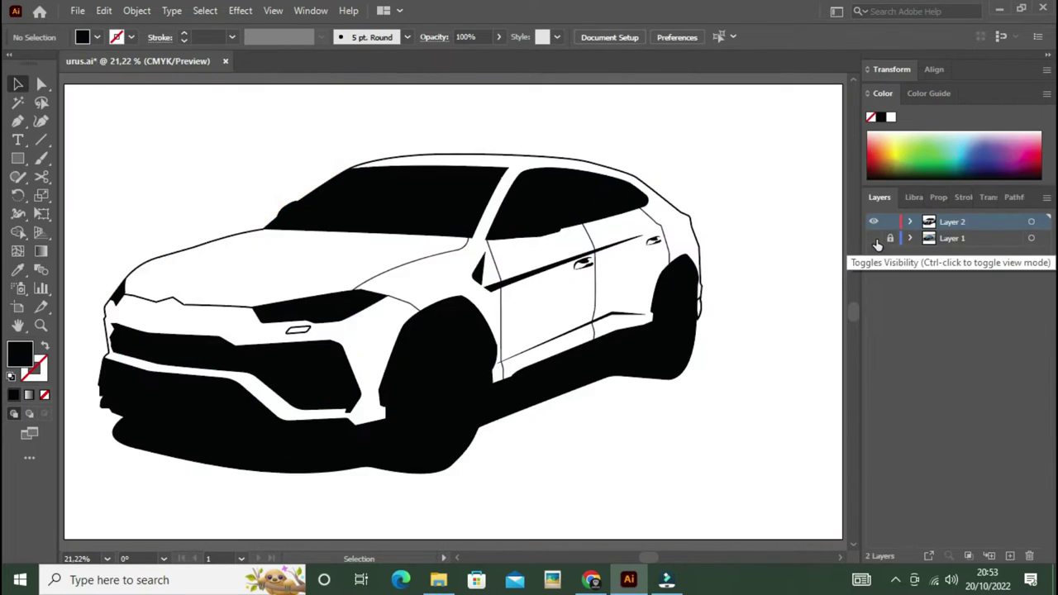
click(874, 222)
key(ctrl+s)
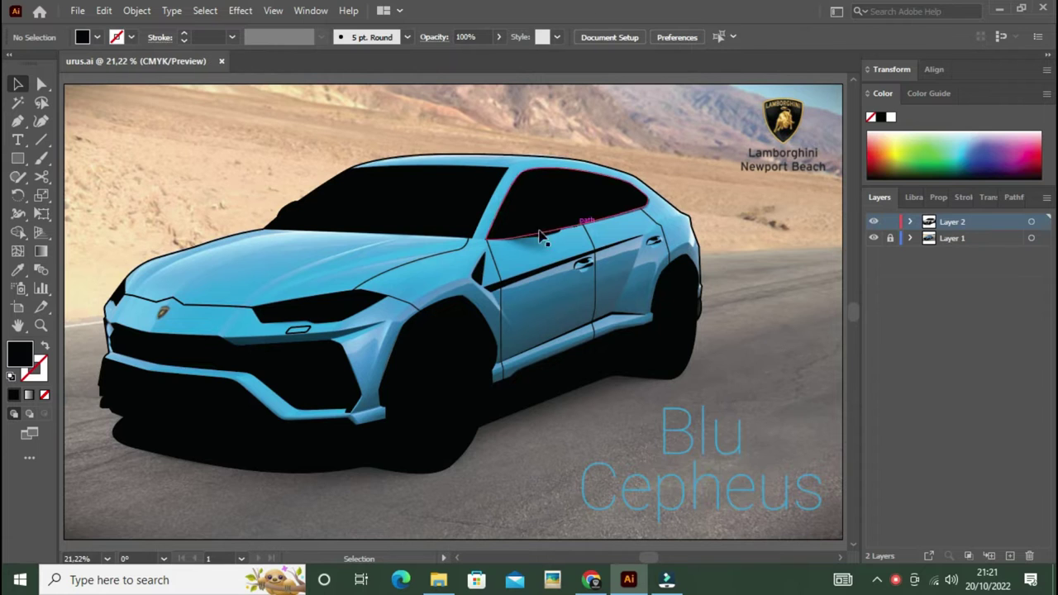
Step: Copy the body outline, create Layer 3, and lock and hide Layer 2
key(ctrl+a)
click(103, 10)
click(132, 83)
click(1010, 555)
click(890, 221)
click(874, 222)
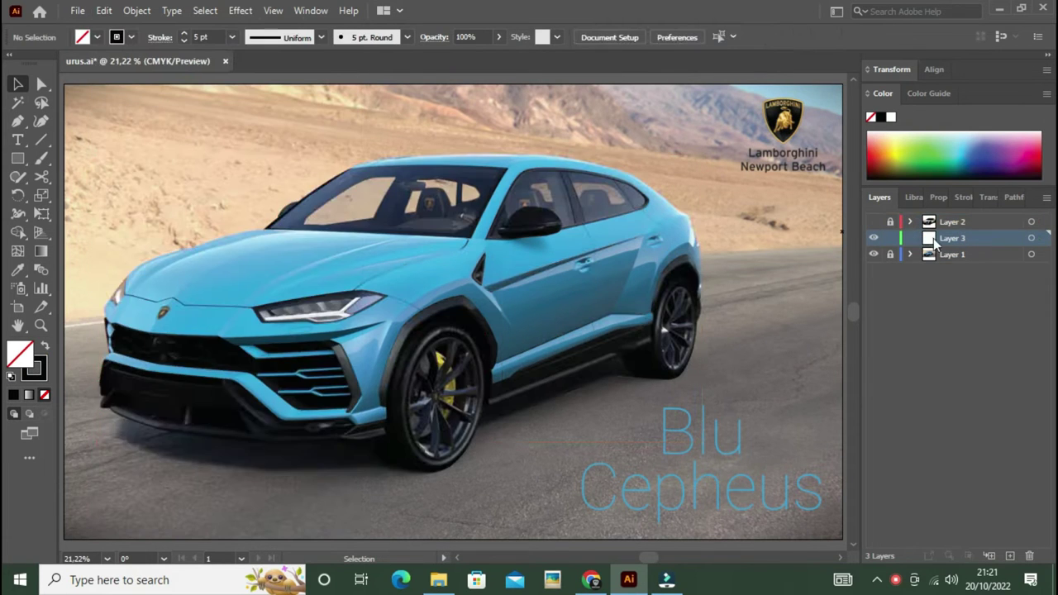
Step: Paste the outline in place on Layer 3 and fill it with blue 00AAED
click(103, 10)
click(132, 118)
key(i)
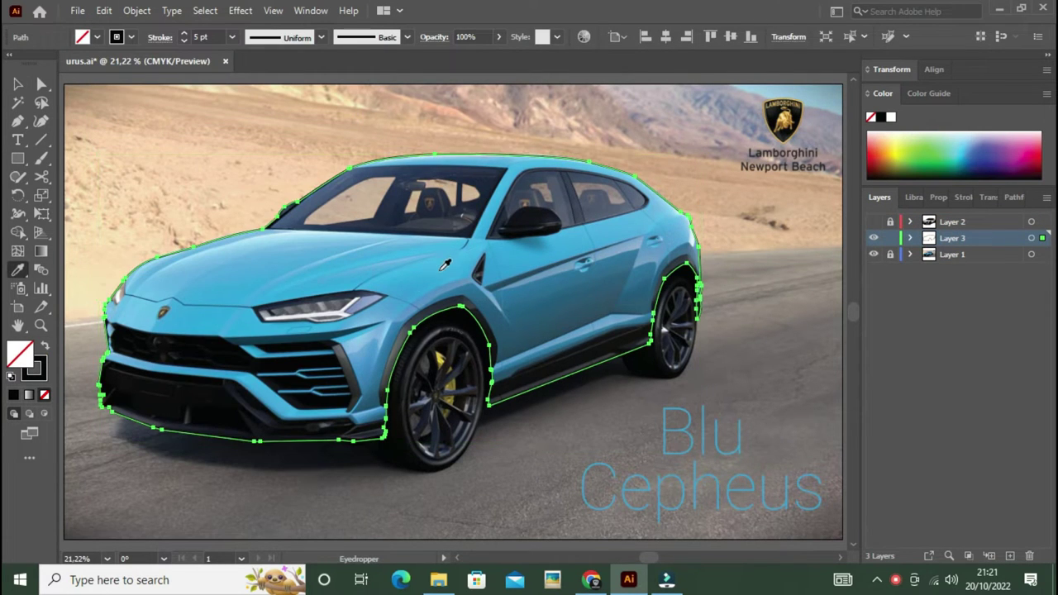
click(445, 264)
double_click(24, 357)
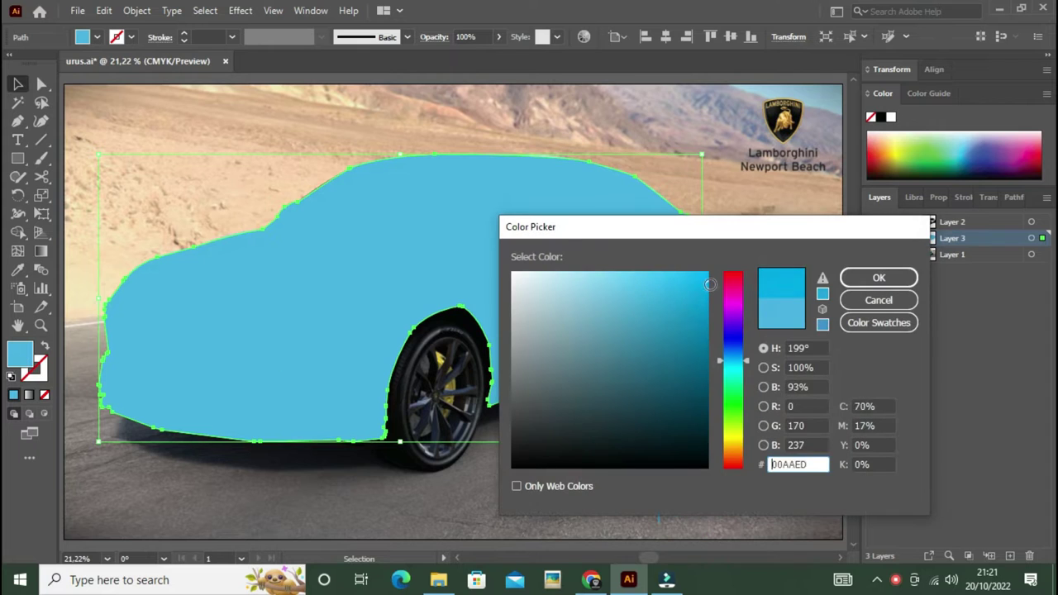
click(847, 279)
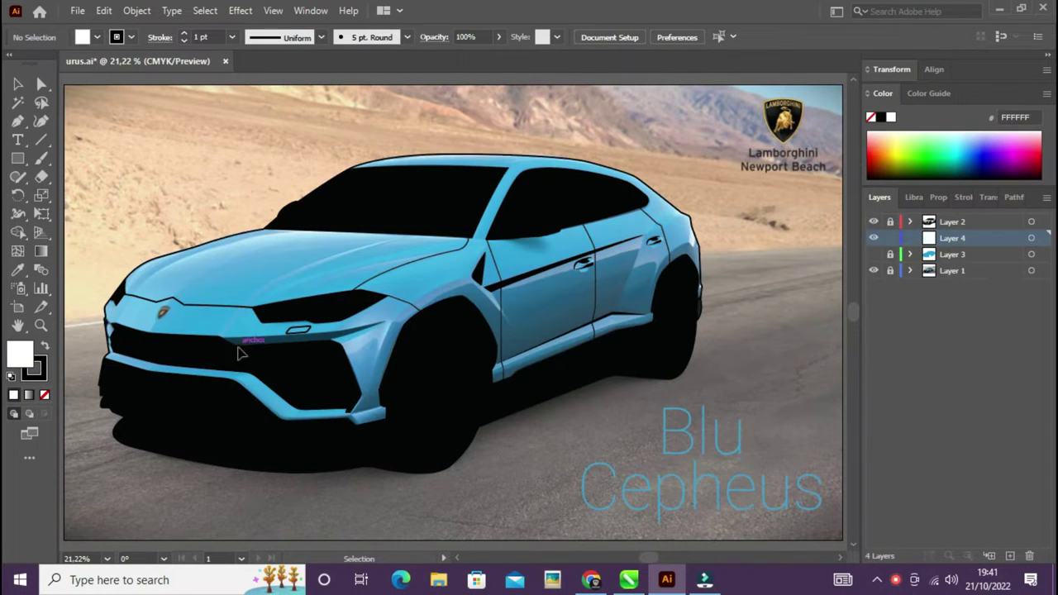
Step: Set the fill to none and the stroke to red FF0049 for tracing
scroll(237, 353, up, 1)
scroll(290, 359, up, 2)
scroll(259, 255, up, 2)
scroll(260, 256, up, 1)
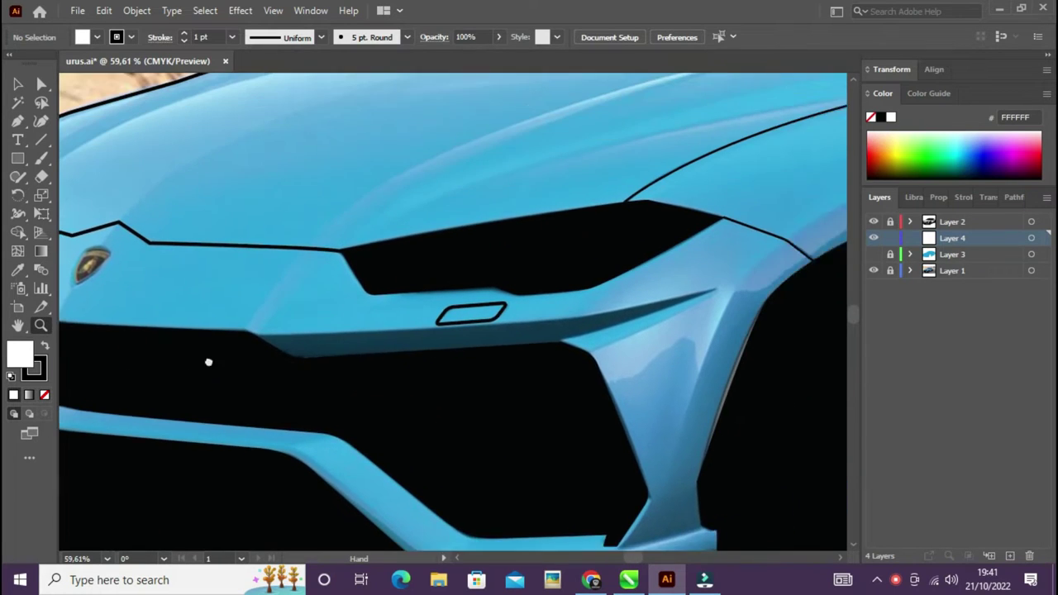
key(p)
click(250, 332)
drag(554, 325, 580, 340)
key(Escape)
click(45, 396)
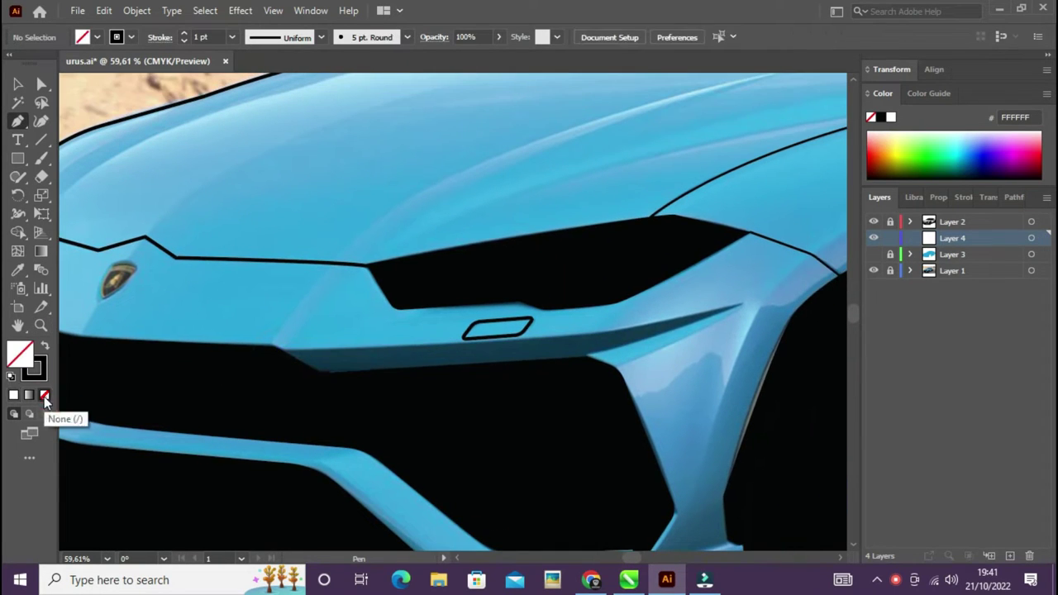
double_click(33, 368)
click(878, 276)
click(160, 36)
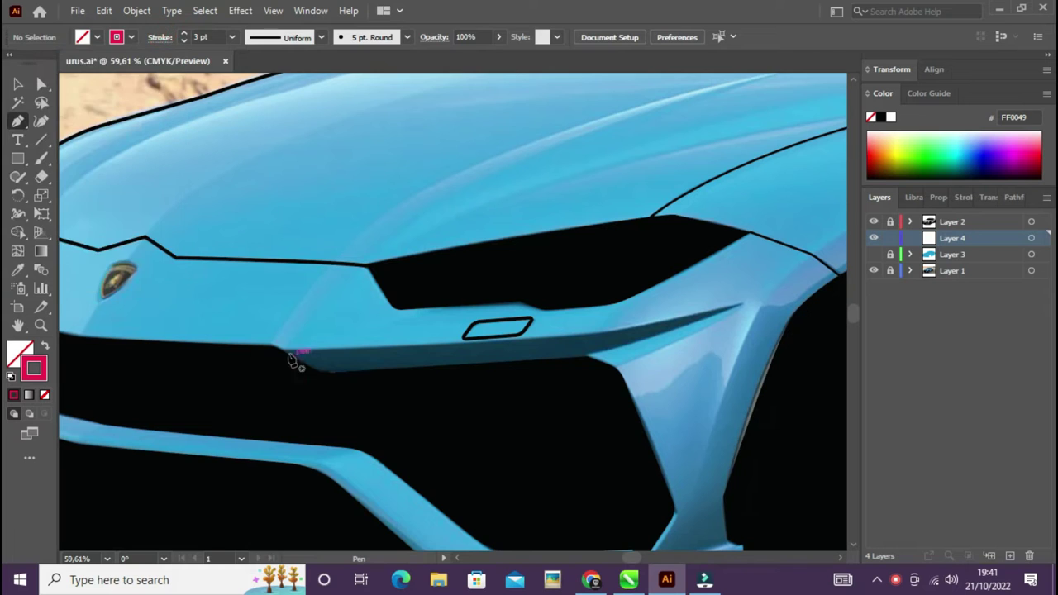
Step: Trace a red outline along the bumper lip
click(214, 362)
drag(689, 315, 525, 376)
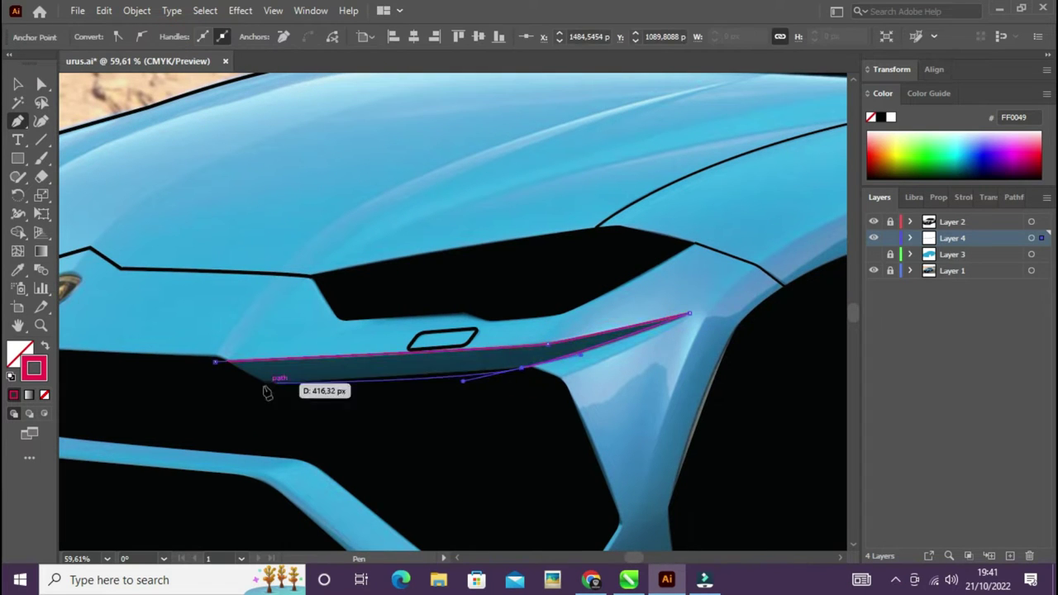
drag(267, 394, 267, 393)
key(Escape)
Step: Trace a closed lower bumper outline from the grille edge and adjust its corner point
click(339, 333)
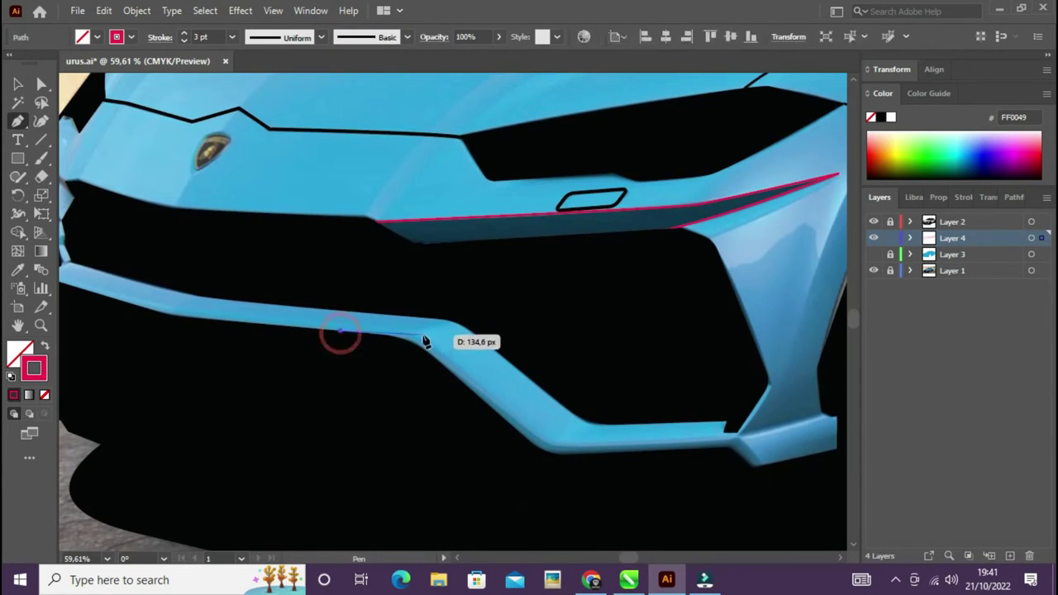
click(424, 341)
click(550, 445)
drag(583, 419, 592, 438)
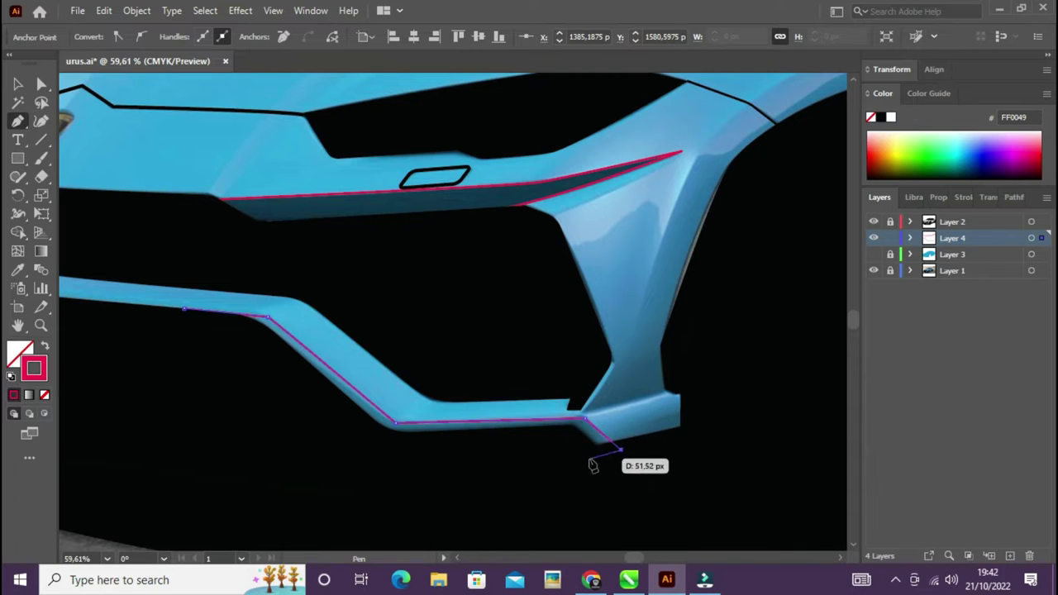
drag(183, 310, 199, 316)
key(a)
click(397, 424)
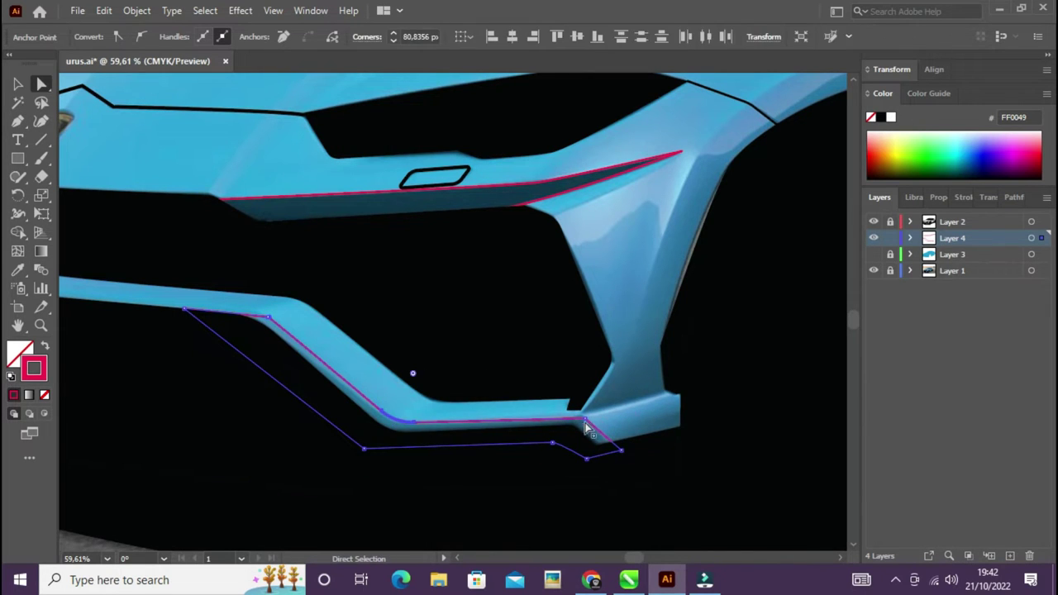
key(p)
Step: Trace a curved outline along the front arch, fender, door crease and rear arch
mouse_move(550, 447)
mouse_down()
mouse_move(479, 427)
mouse_move(471, 349)
mouse_up()
mouse_move(513, 267)
mouse_down()
mouse_move(439, 385)
mouse_move(383, 319)
mouse_move(307, 366)
mouse_up()
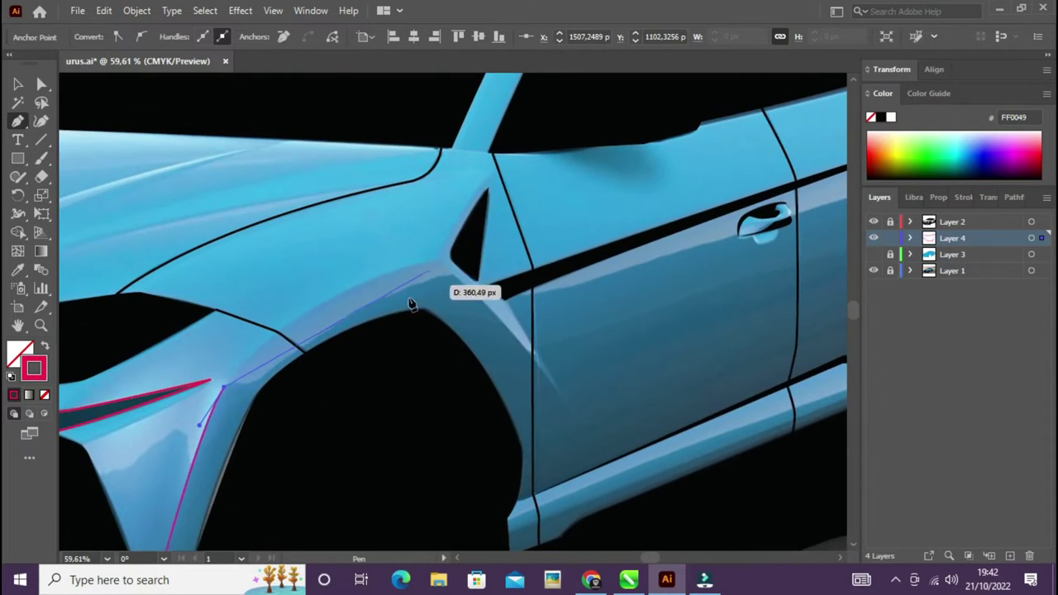
mouse_move(444, 266)
mouse_down()
mouse_move(474, 333)
mouse_move(421, 267)
mouse_move(422, 341)
mouse_up()
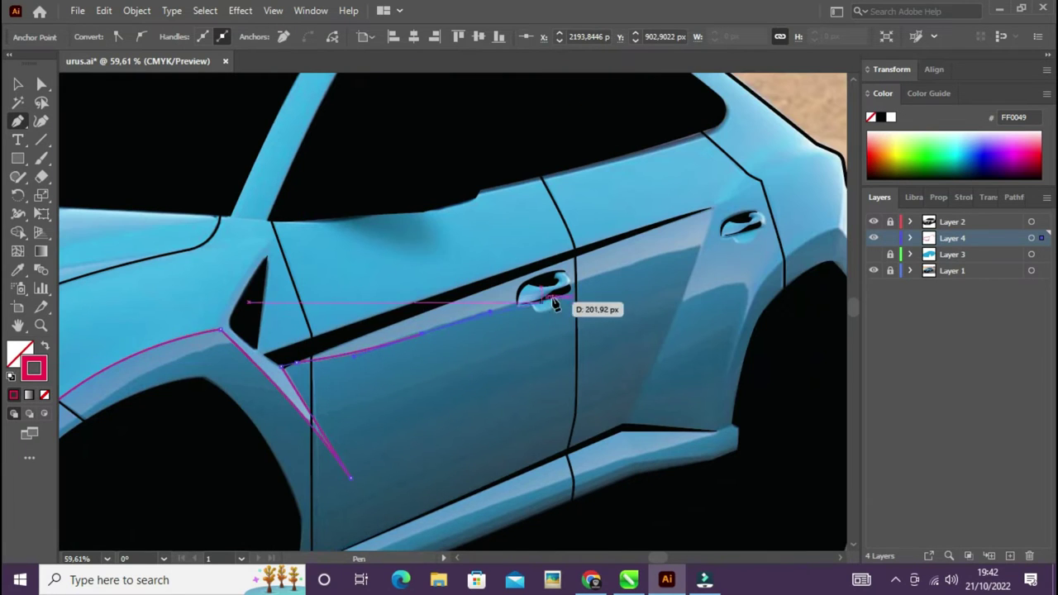
click(678, 307)
drag(678, 308, 281, 328)
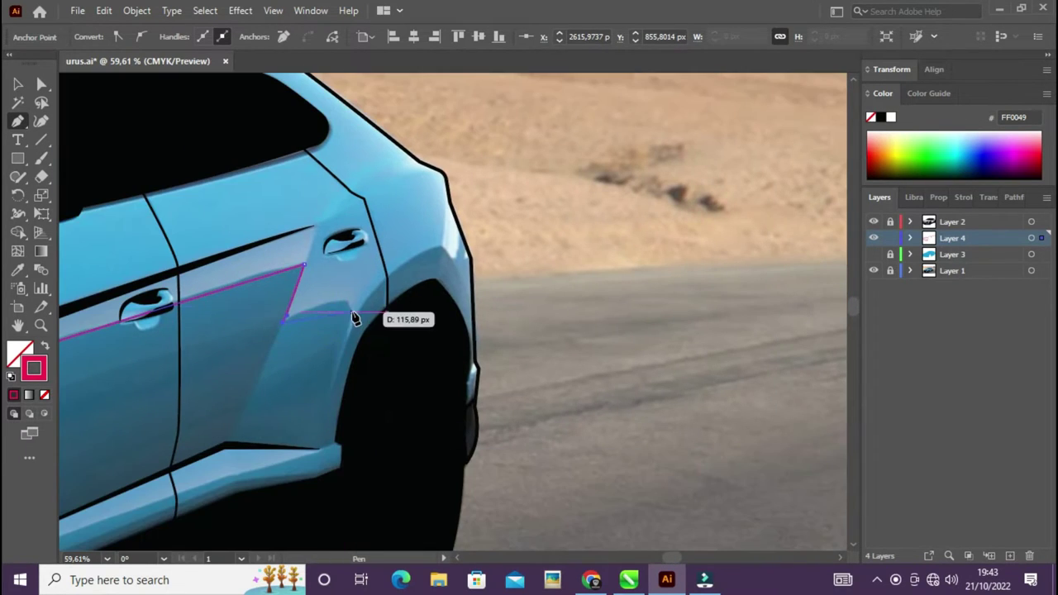
drag(353, 321, 361, 337)
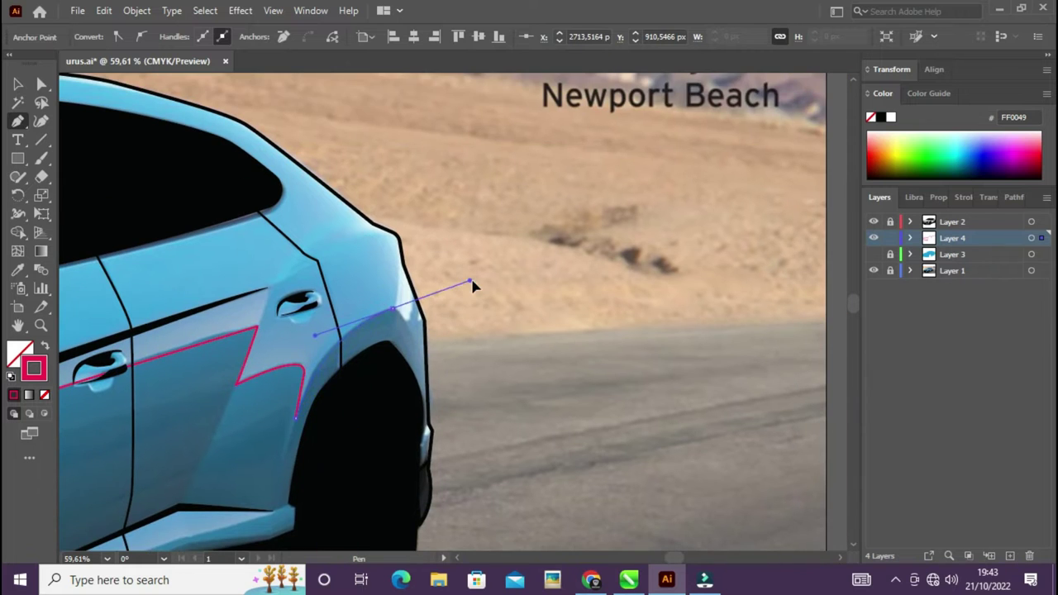
drag(420, 374, 434, 304)
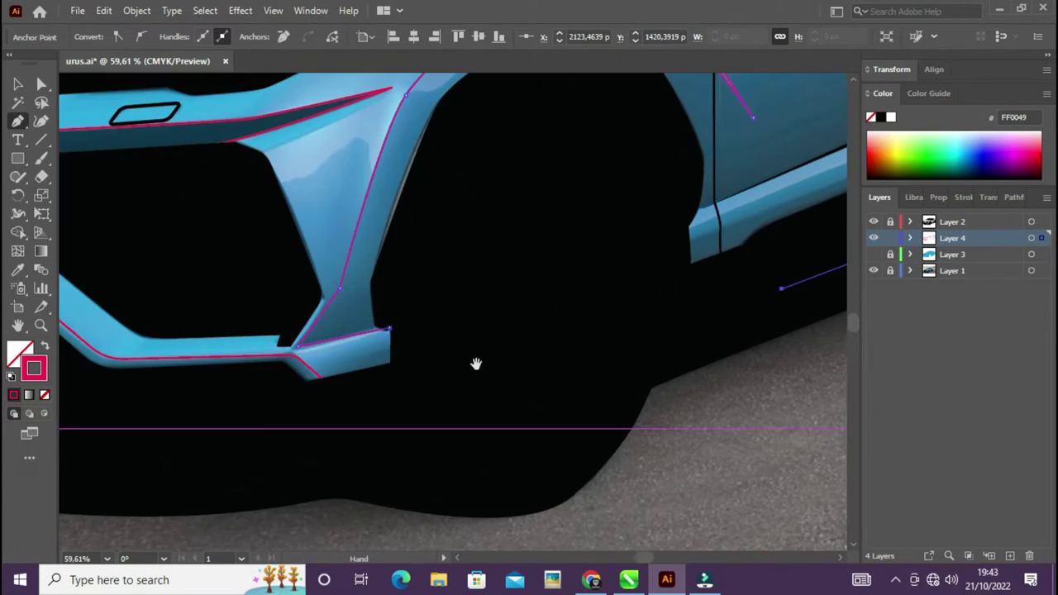
click(394, 328)
Step: Unlock Layer 2 and draw a closed sill shape beneath the doors
click(893, 224)
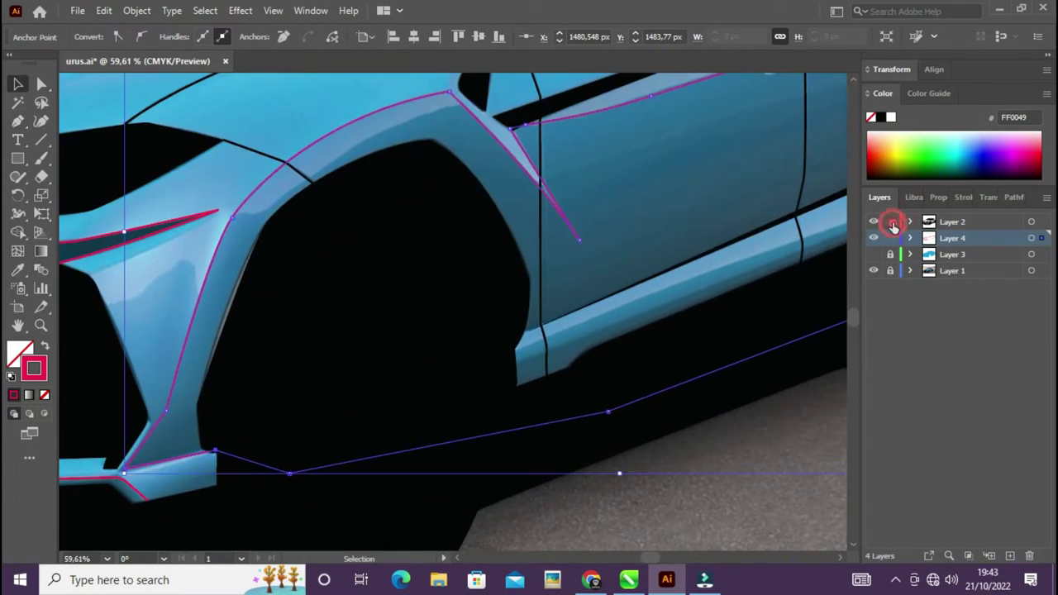
click(273, 500)
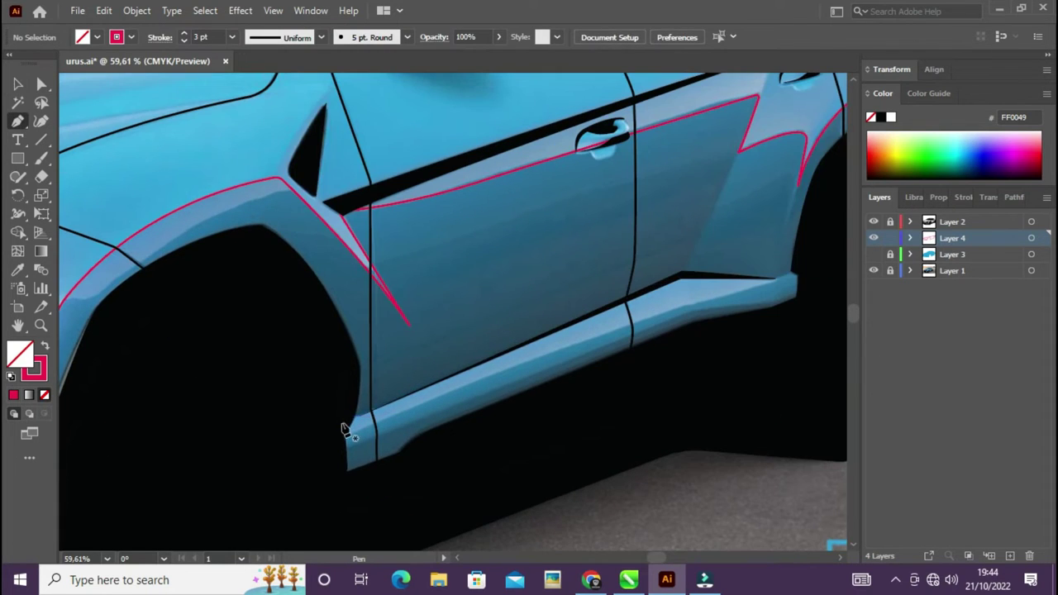
click(342, 423)
click(685, 274)
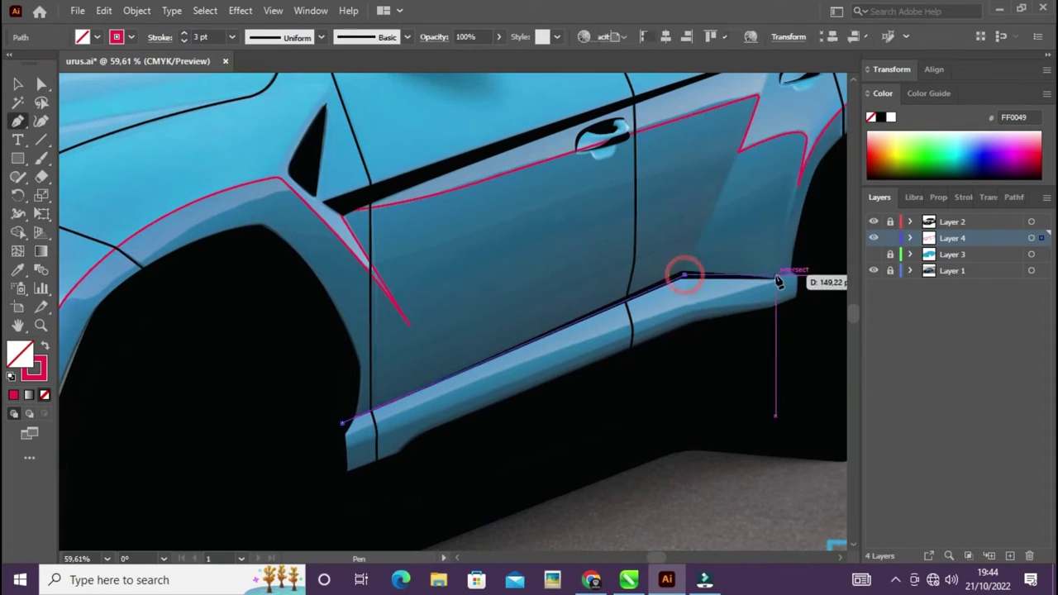
click(777, 280)
click(333, 438)
Step: Intersect the sill shape with the body shape using Pathfinder
key(v)
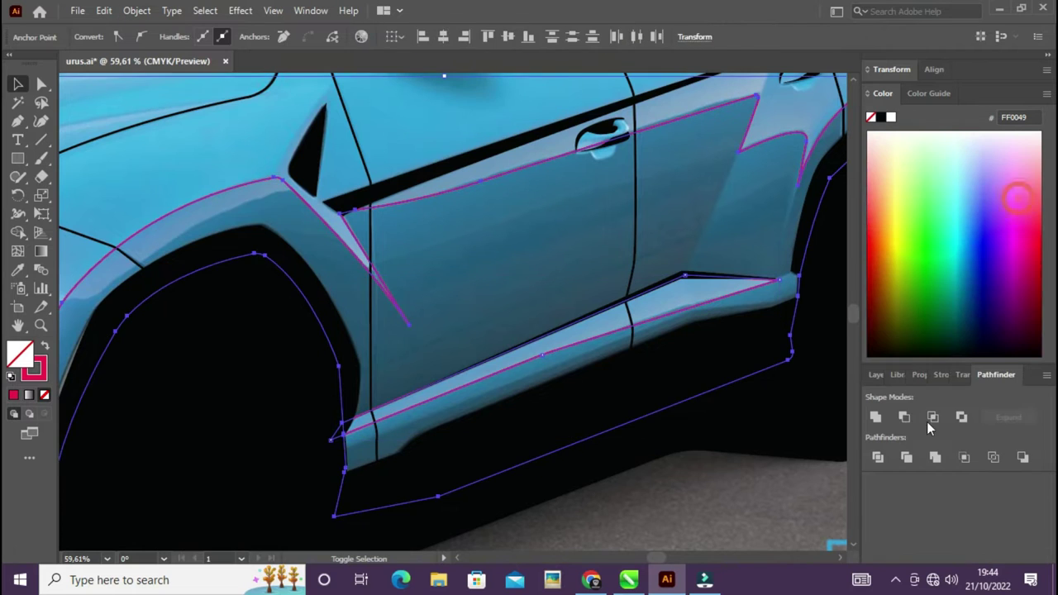
click(567, 420)
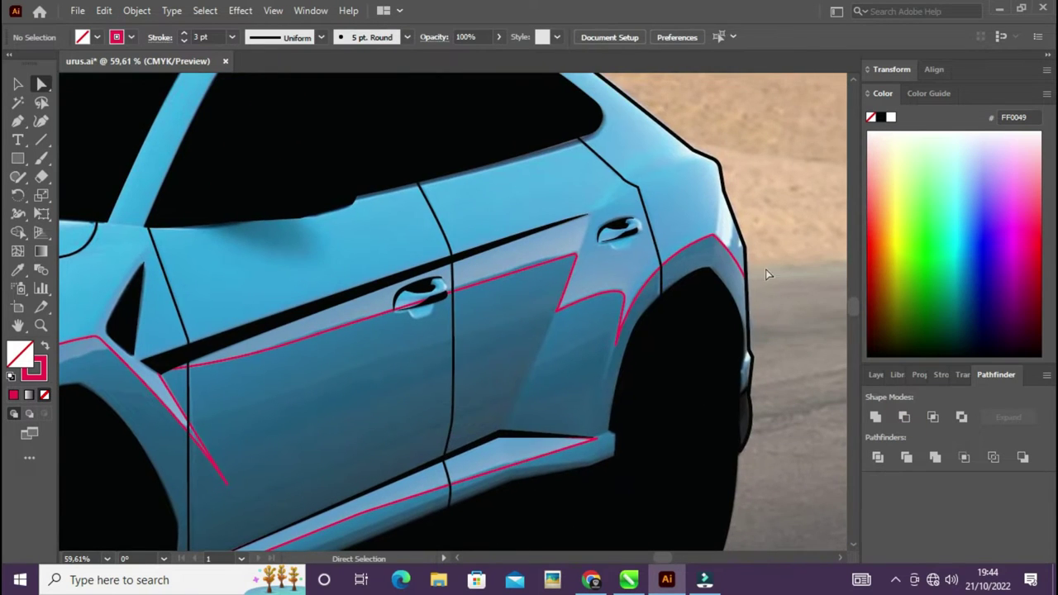
drag(490, 348, 612, 331)
Step: Trace a curved outline with a corner point on the front fender
scroll(612, 331, down, 3)
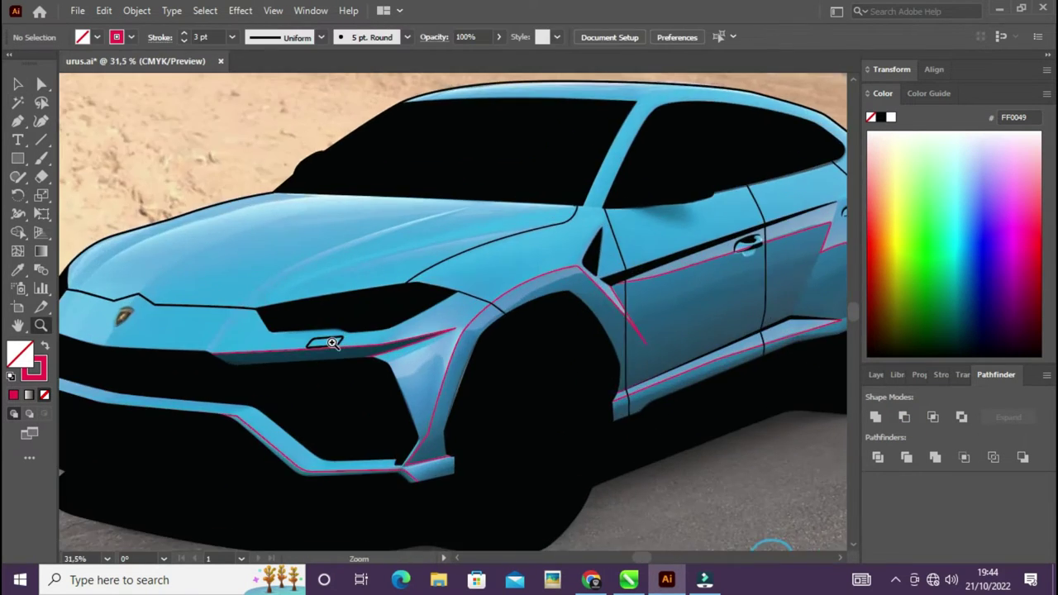
scroll(520, 361, up, 2)
scroll(356, 362, up, 2)
key(p)
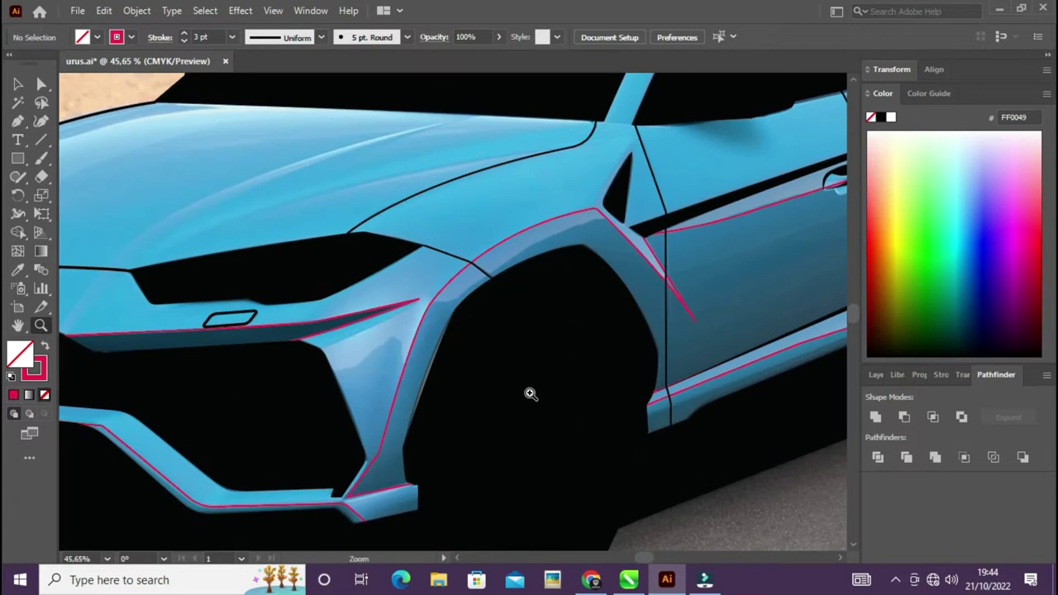
click(321, 372)
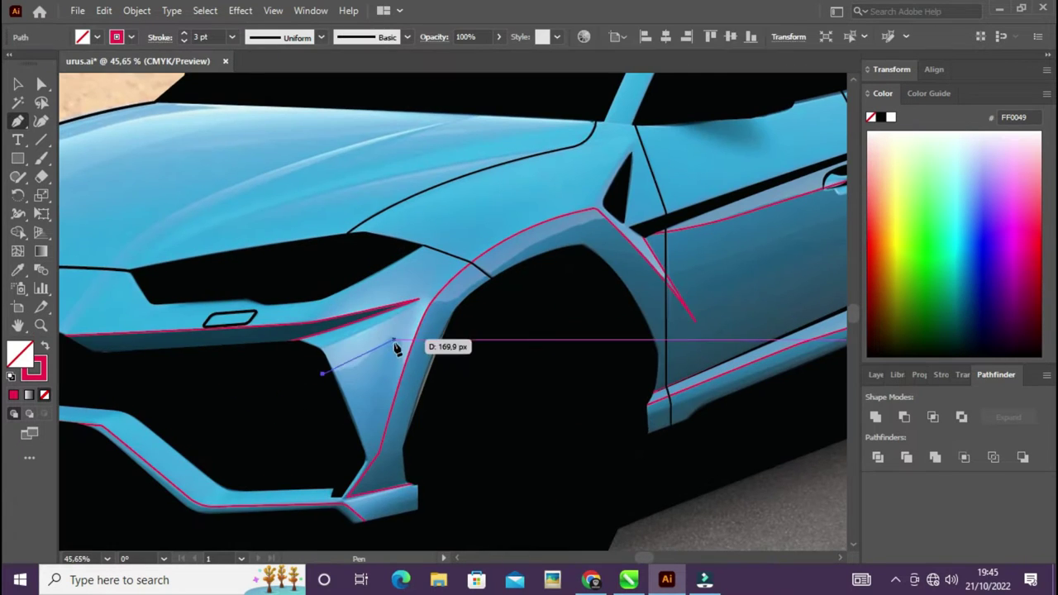
drag(392, 339, 397, 349)
click(394, 340)
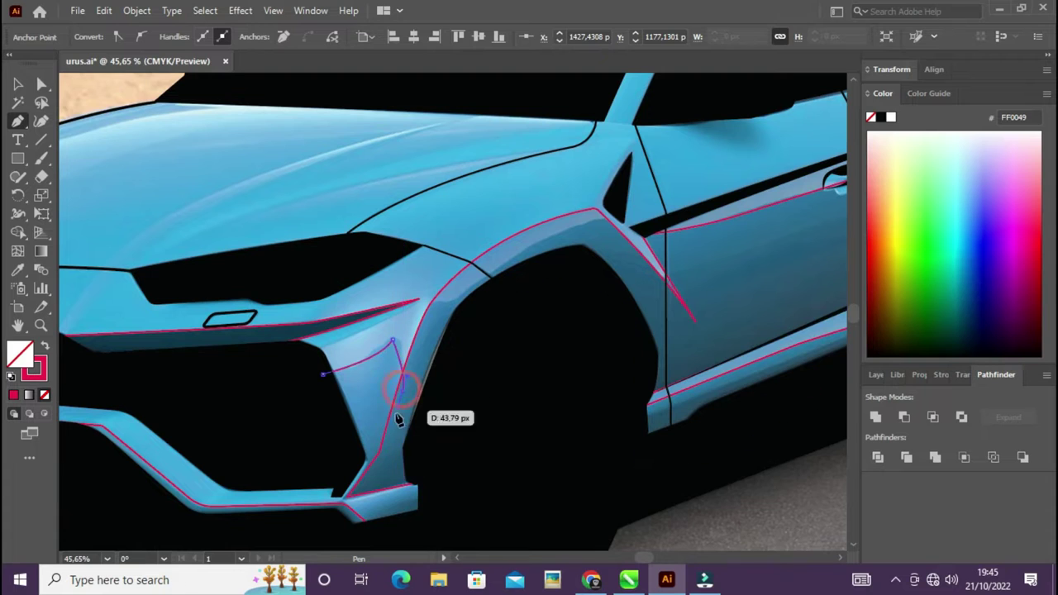
key(ctrl+shift+a)
Step: Start an outline near the roof pillar, then zoom in on the rear side window
scroll(463, 345, up, 3)
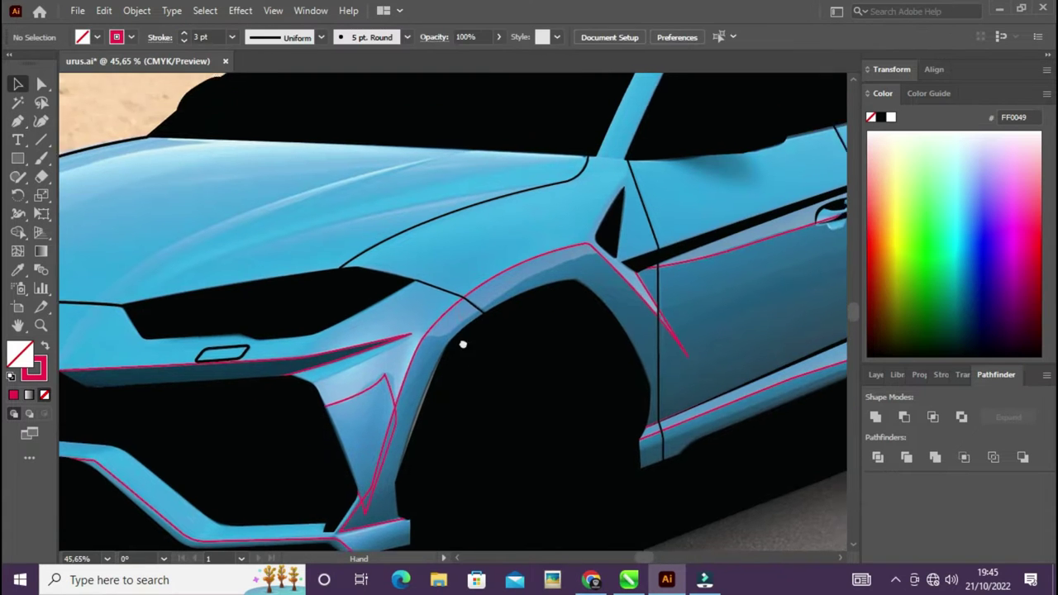
scroll(477, 328, right, 5)
click(411, 300)
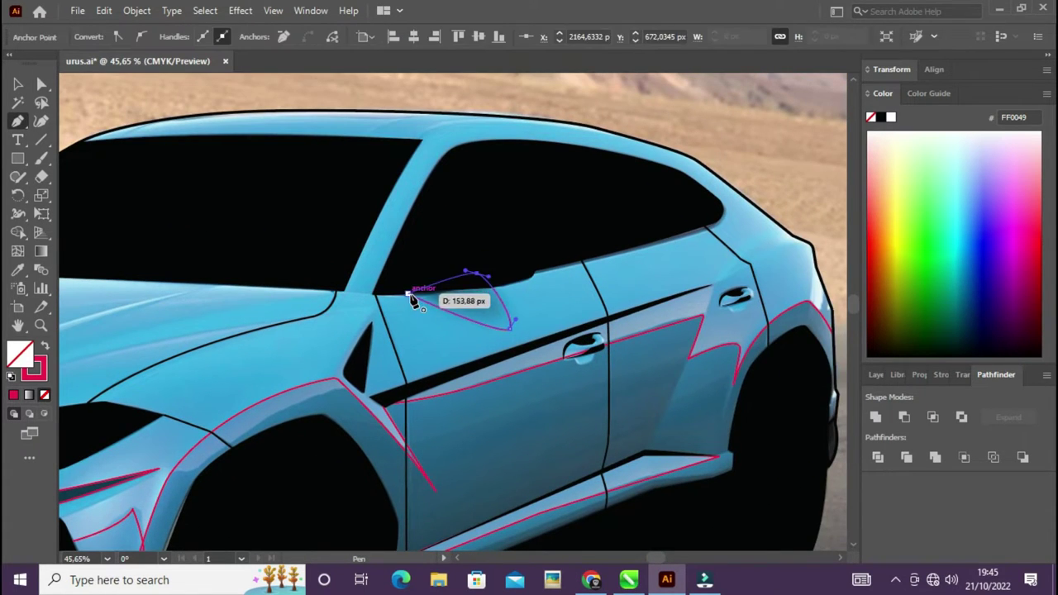
mouse_move(484, 354)
mouse_down()
mouse_move(461, 279)
mouse_move(378, 342)
mouse_up()
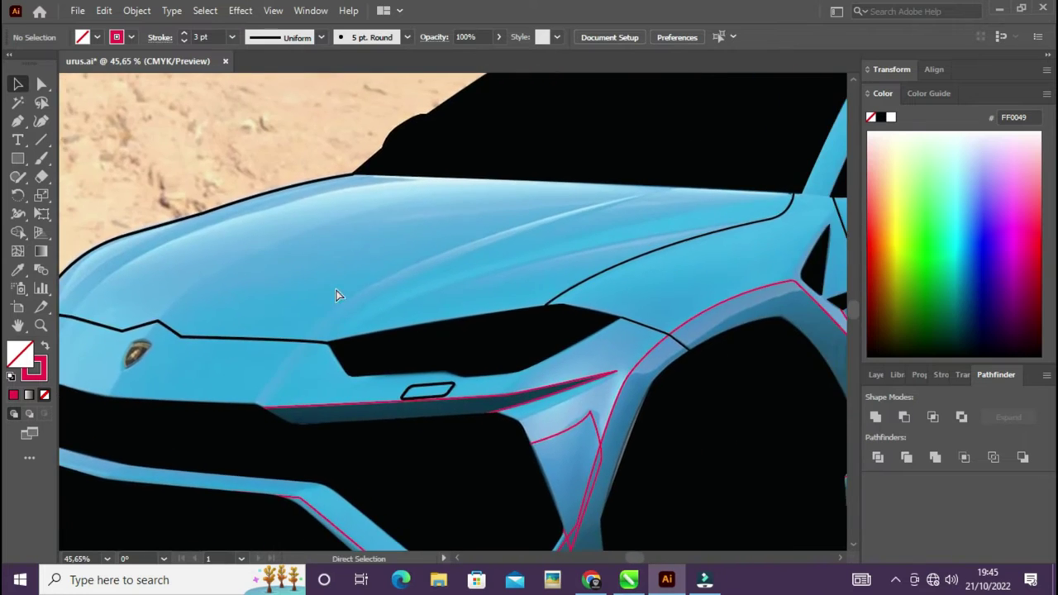
scroll(338, 295, up, 5)
drag(701, 350, 728, 366)
scroll(728, 366, down, 5)
scroll(630, 278, up, 6)
Step: Trace a line under the side windows, curving up at the rear window corner
key(p)
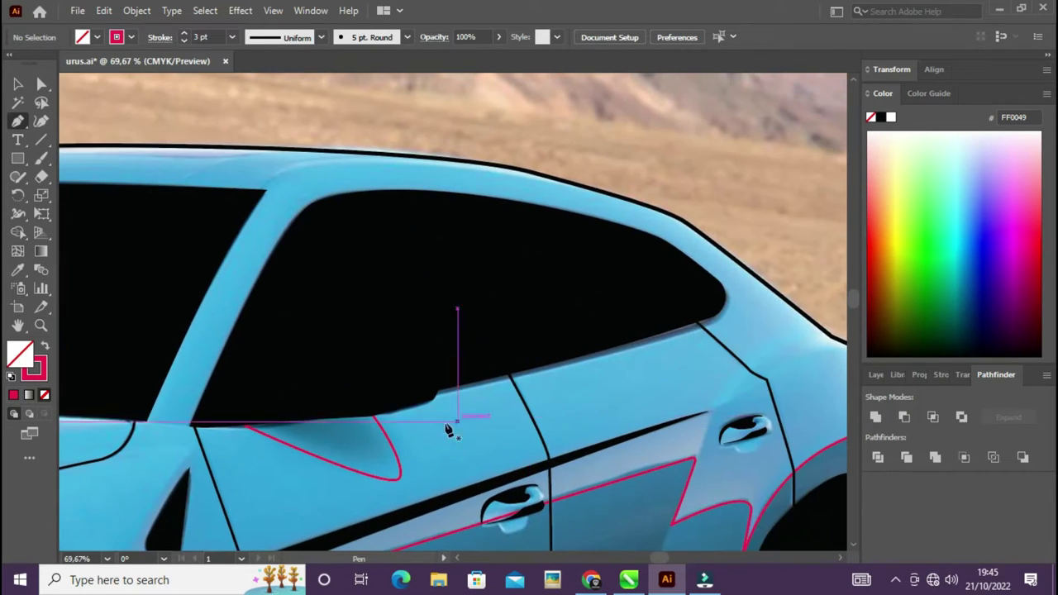
click(716, 325)
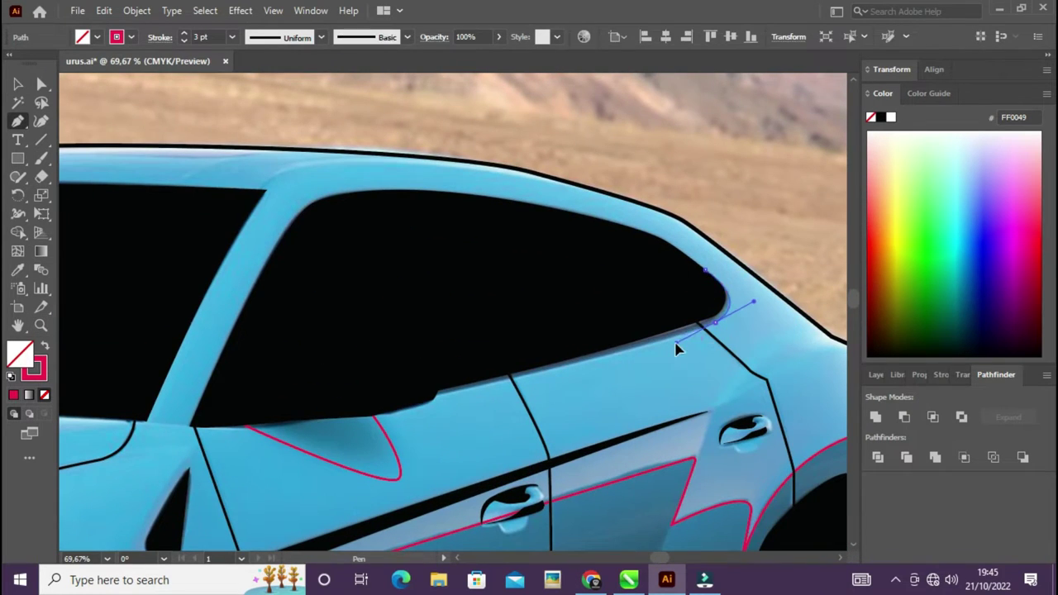
click(430, 401)
click(356, 411)
click(203, 432)
click(706, 270)
Step: Select the sill and wheel-arch shape together with the window-line shape
key(v)
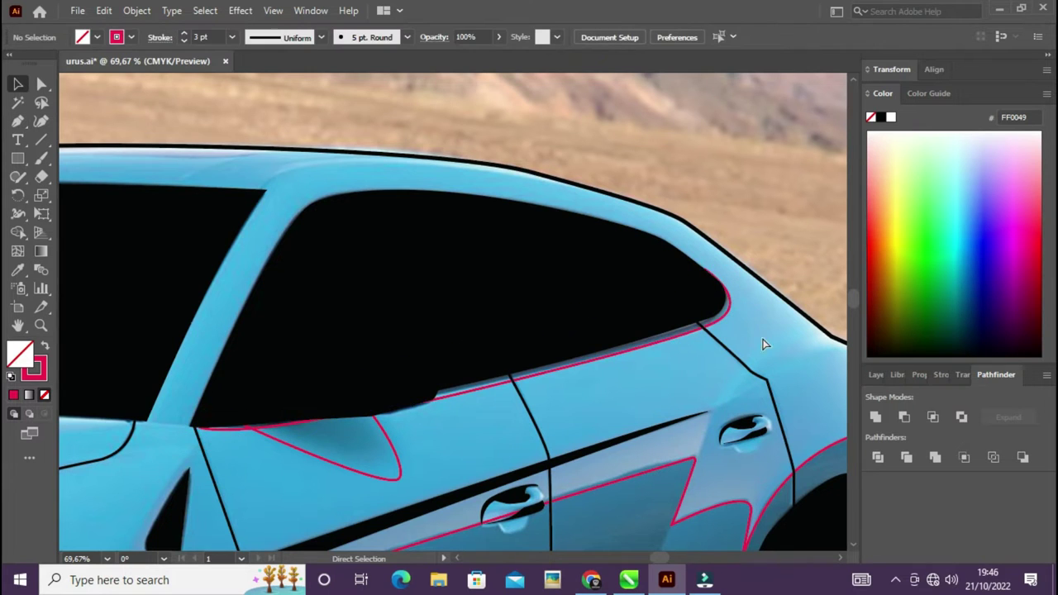
drag(529, 463, 553, 294)
scroll(554, 294, down, 5)
scroll(529, 331, up, 3)
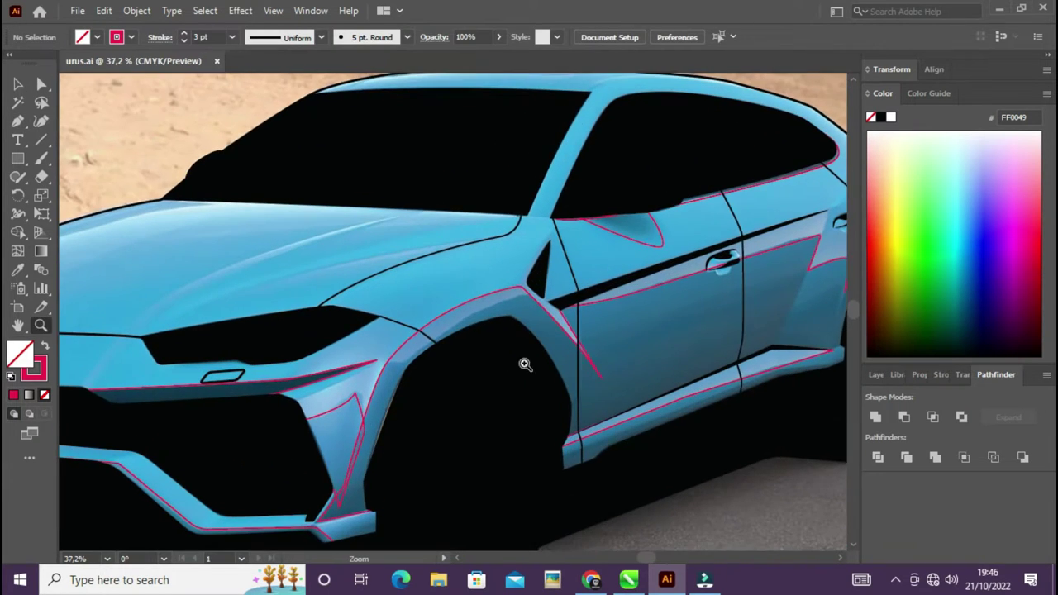
click(744, 363)
shift+click(764, 182)
click(875, 375)
Step: Hide the highlight layer and sample the body blue into the traced shapes
click(874, 254)
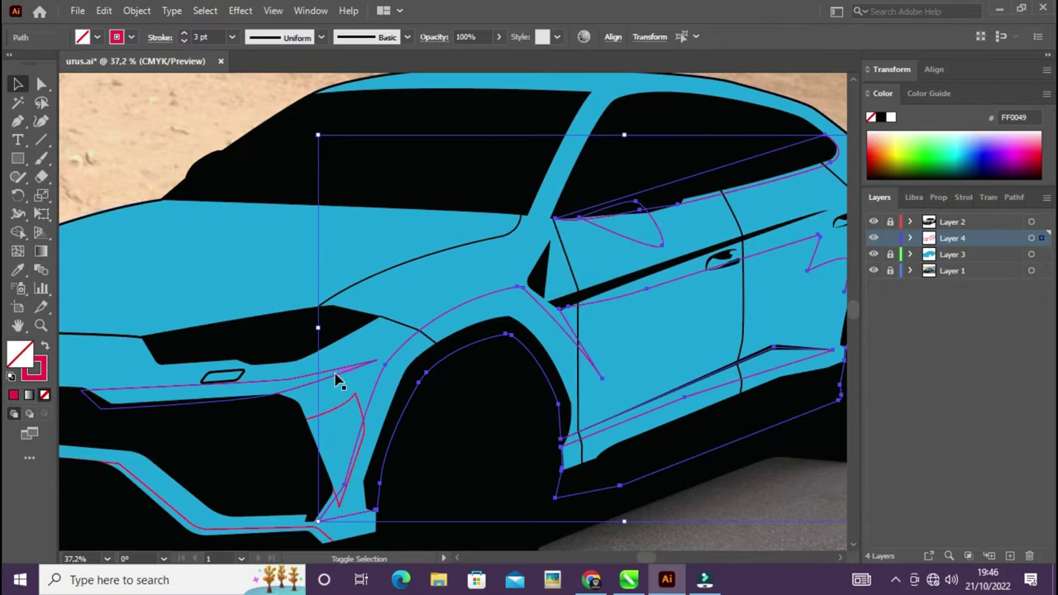
mouse_move(623, 339)
mouse_down()
mouse_move(774, 360)
mouse_move(680, 282)
mouse_up()
key(i)
click(681, 282)
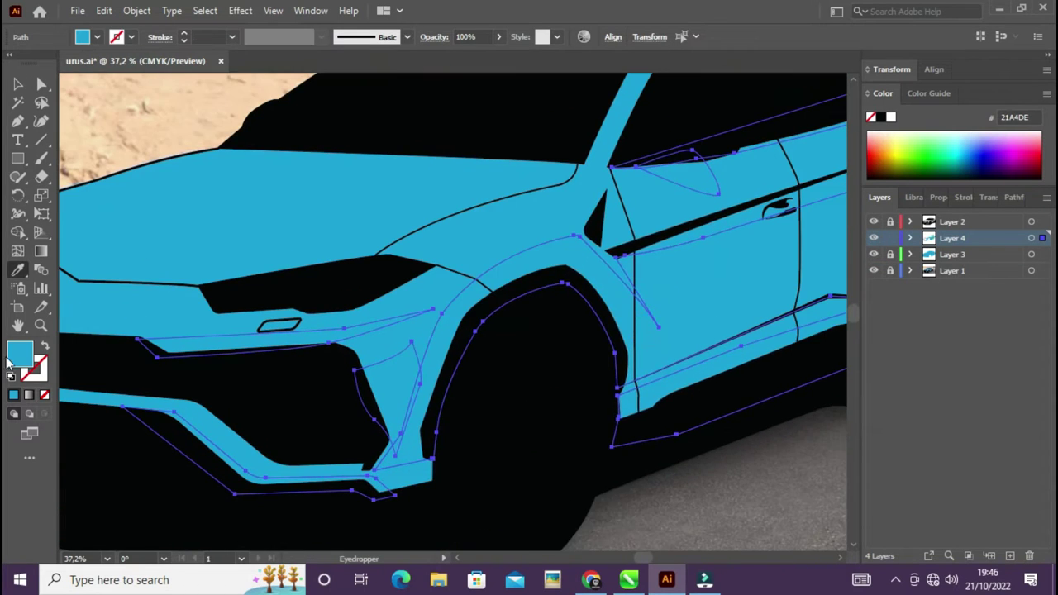
double_click(20, 354)
click(855, 281)
key(ctrl+0)
Step: Refill the traced body shapes with darker blue 0E7AA5 and show the highlight layer
key(v)
click(728, 354)
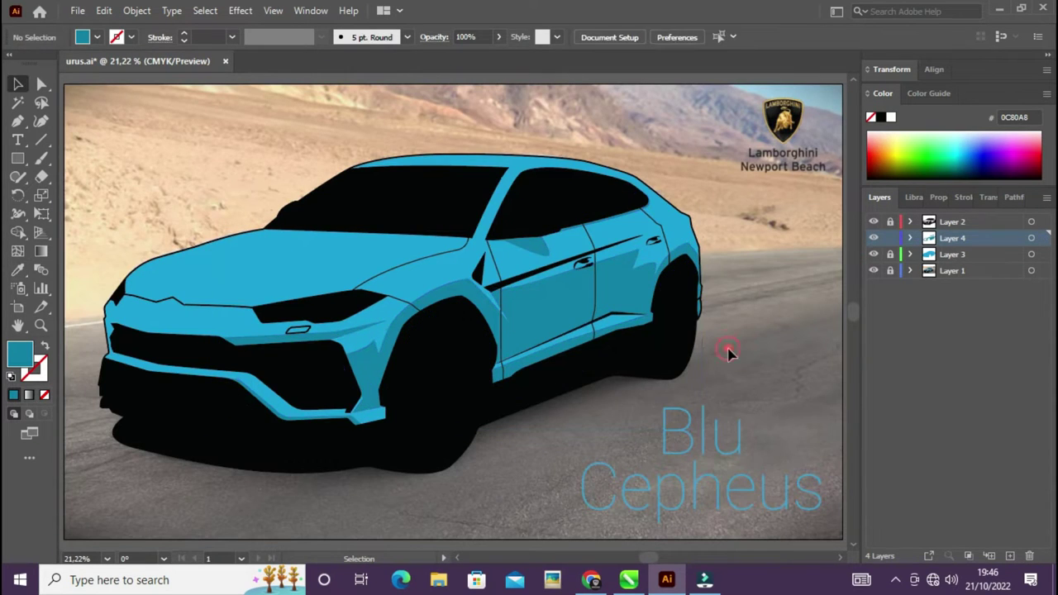
click(699, 346)
double_click(20, 354)
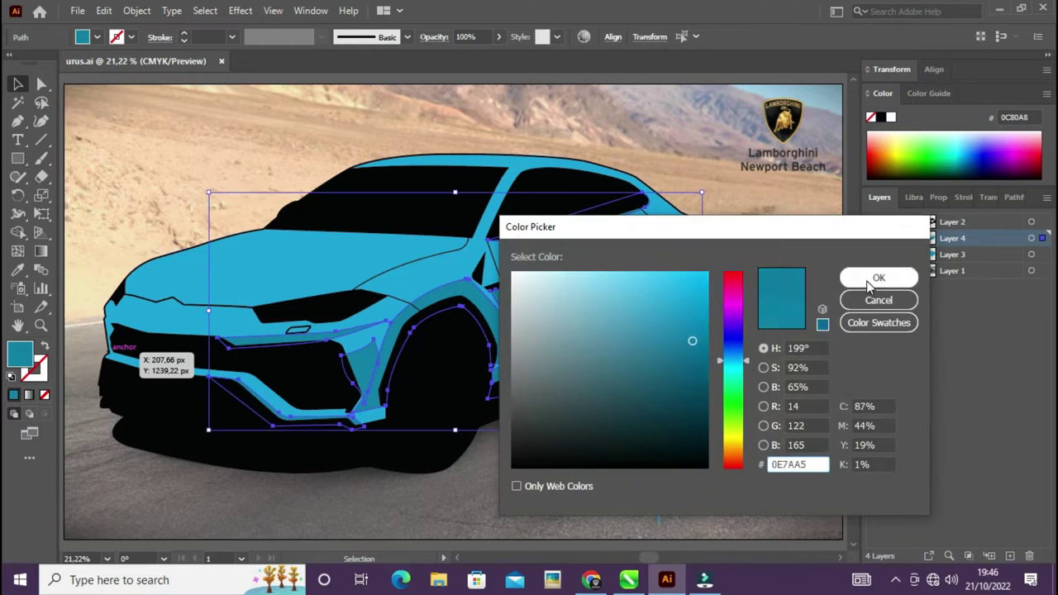
click(878, 279)
click(741, 344)
click(874, 239)
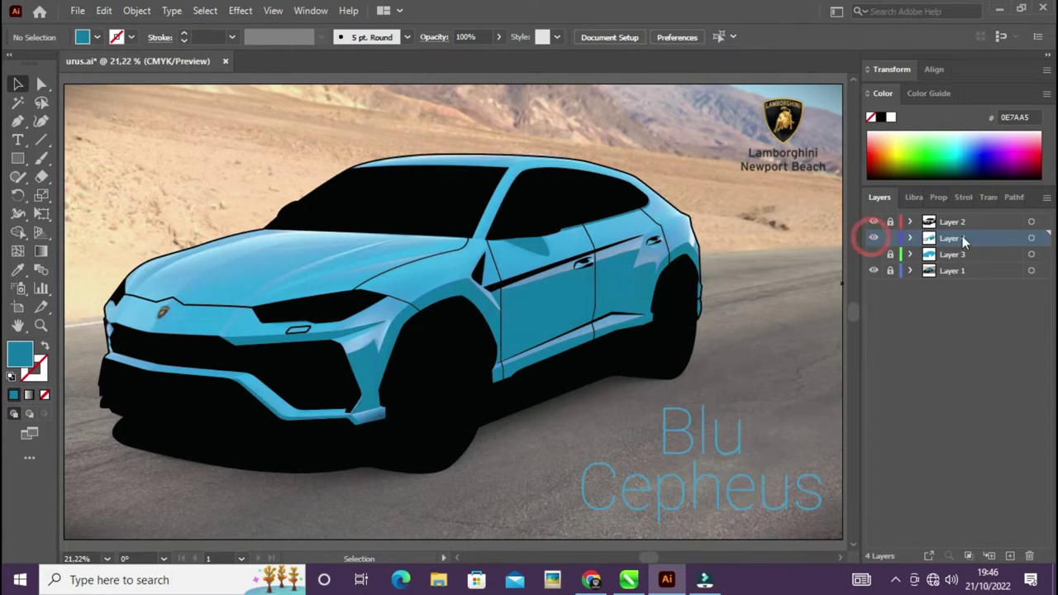
drag(337, 358, 460, 296)
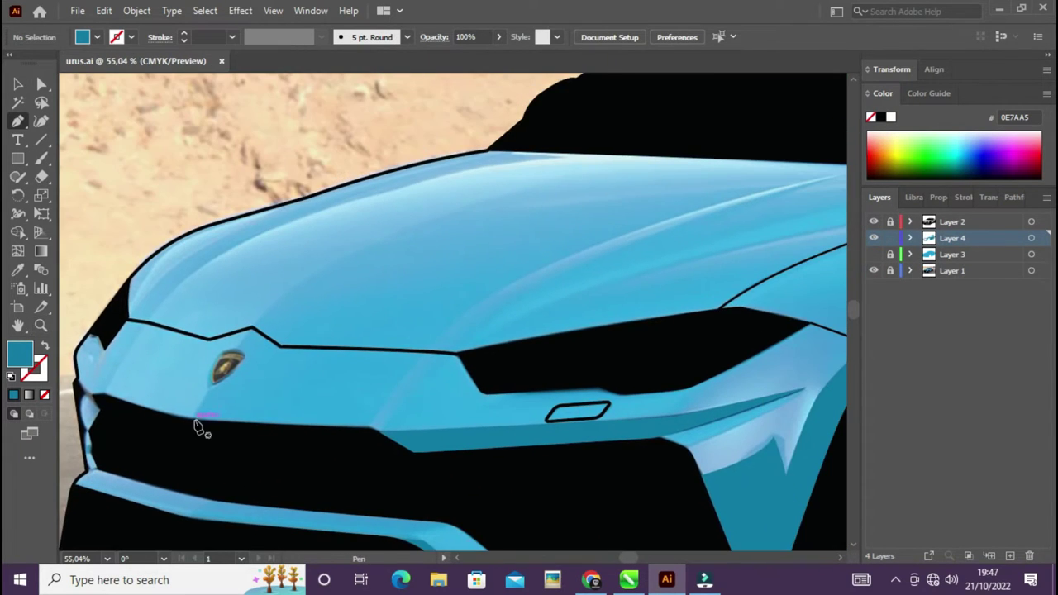
Step: Draw a curved path across the hood and give it a magenta FF00C9 stroke
scroll(248, 380, up, 2)
scroll(314, 326, right, 2)
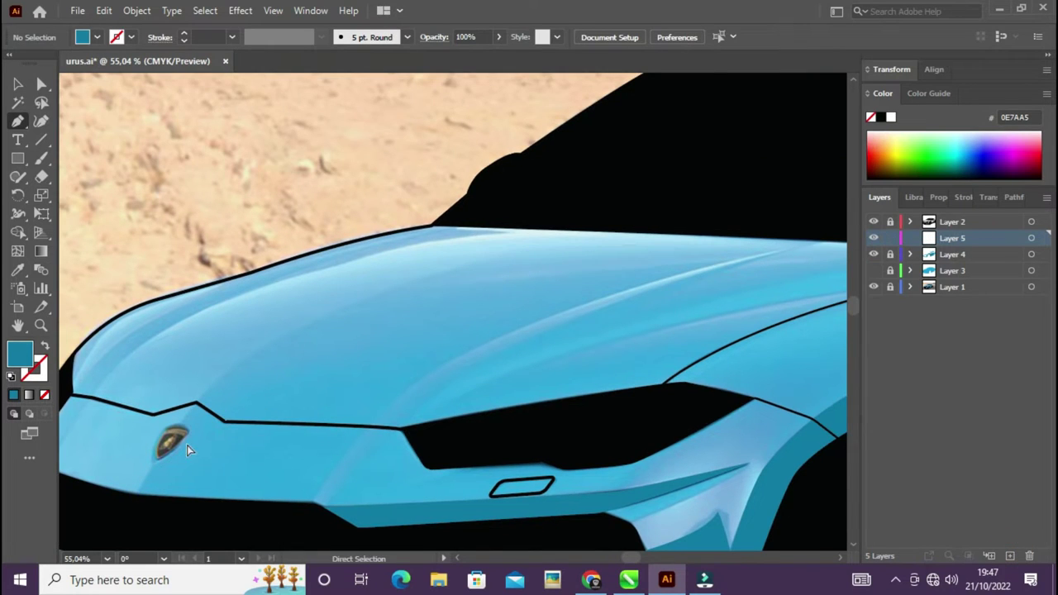
drag(186, 449, 291, 385)
drag(287, 335, 508, 196)
drag(485, 248, 621, 194)
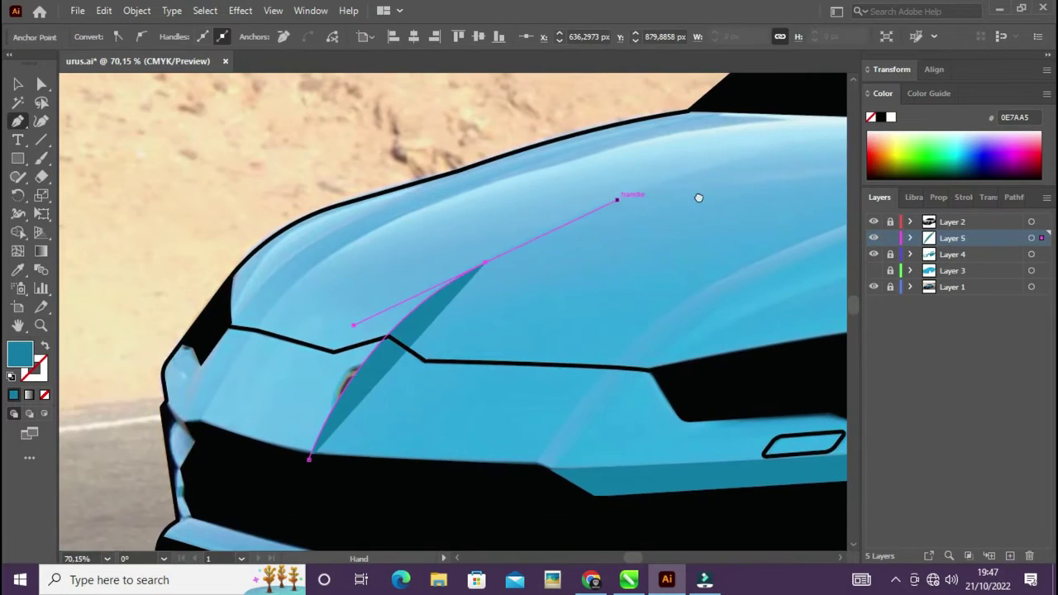
double_click(20, 353)
text(FF00C9)
key(Return)
key(v)
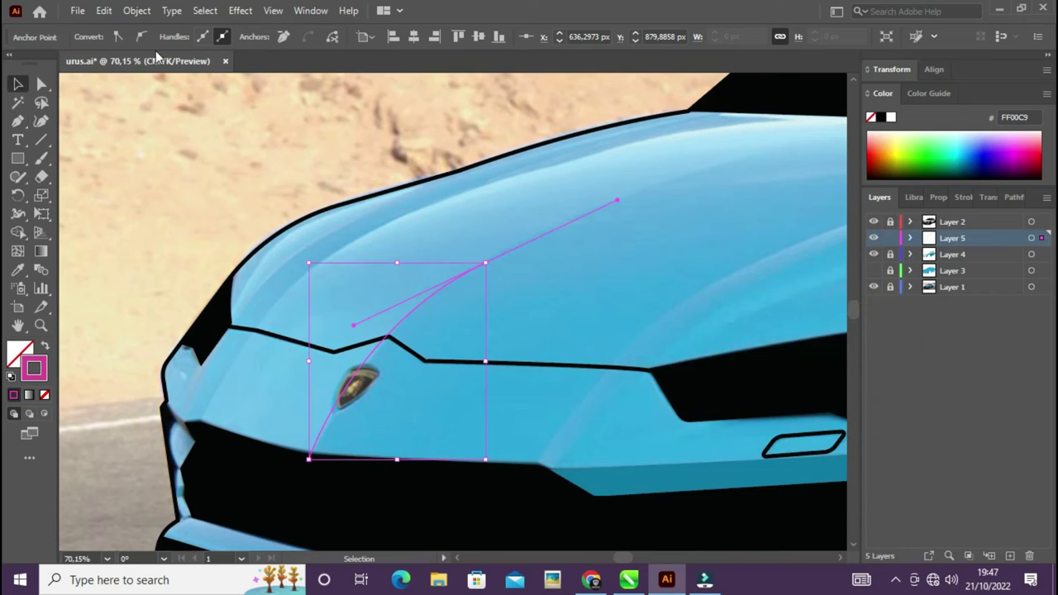
Step: Draw a long highlight line across the hood and zoom in on the front
scroll(551, 225, down, 2)
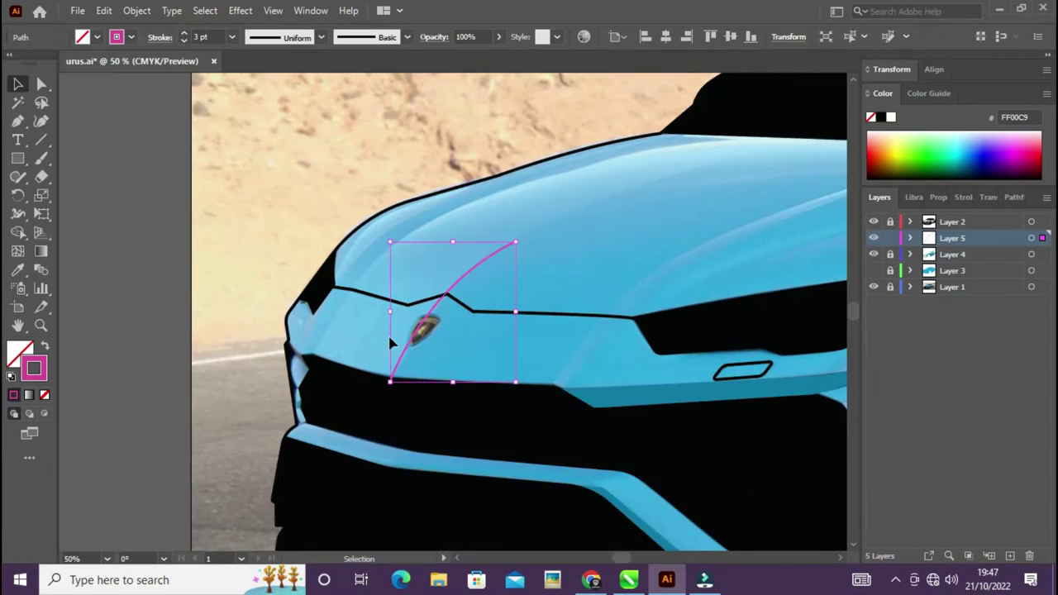
key(p)
drag(479, 307, 341, 317)
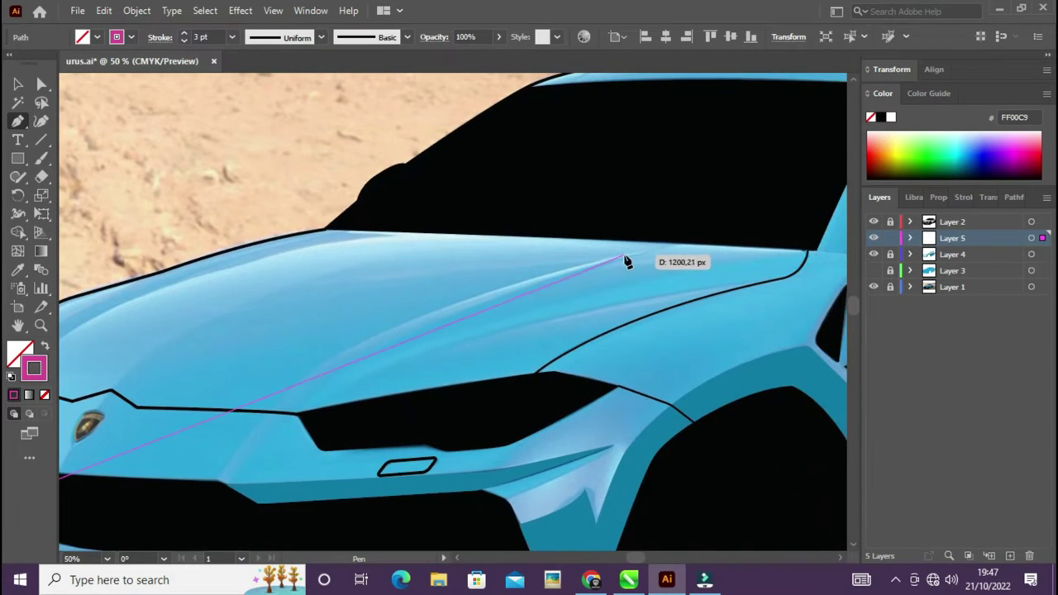
scroll(448, 323, down, 3)
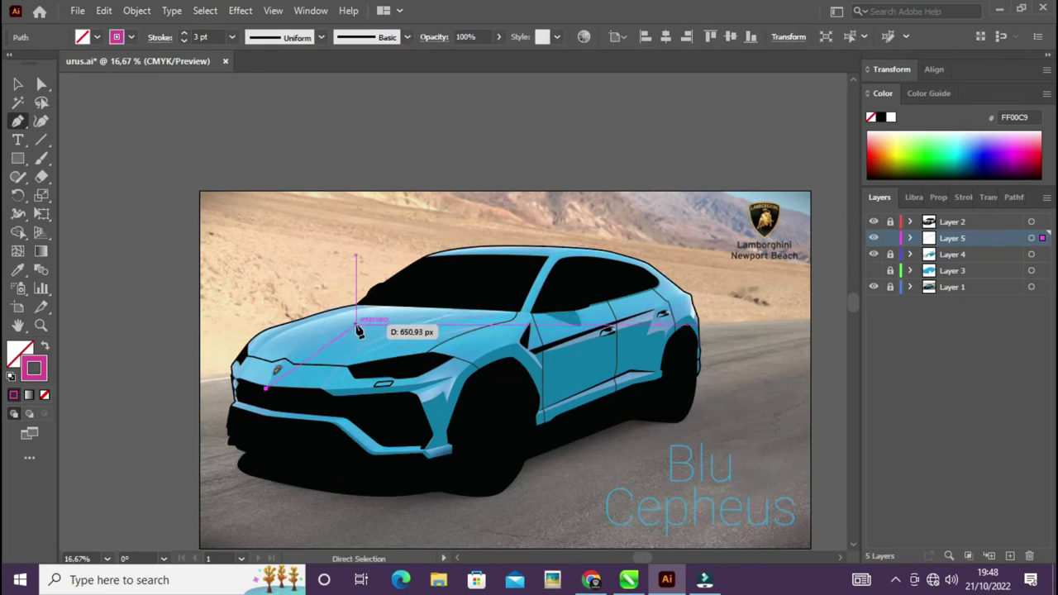
key(z)
drag(291, 328, 334, 438)
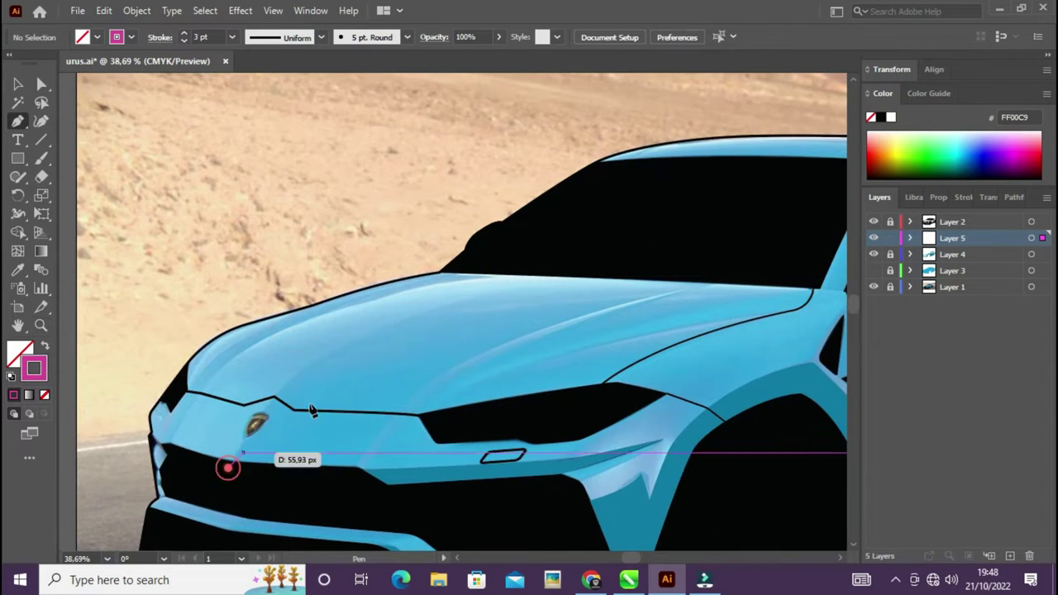
Step: Trace a closed highlight curve from below the badge to the front corner
drag(391, 327, 507, 297)
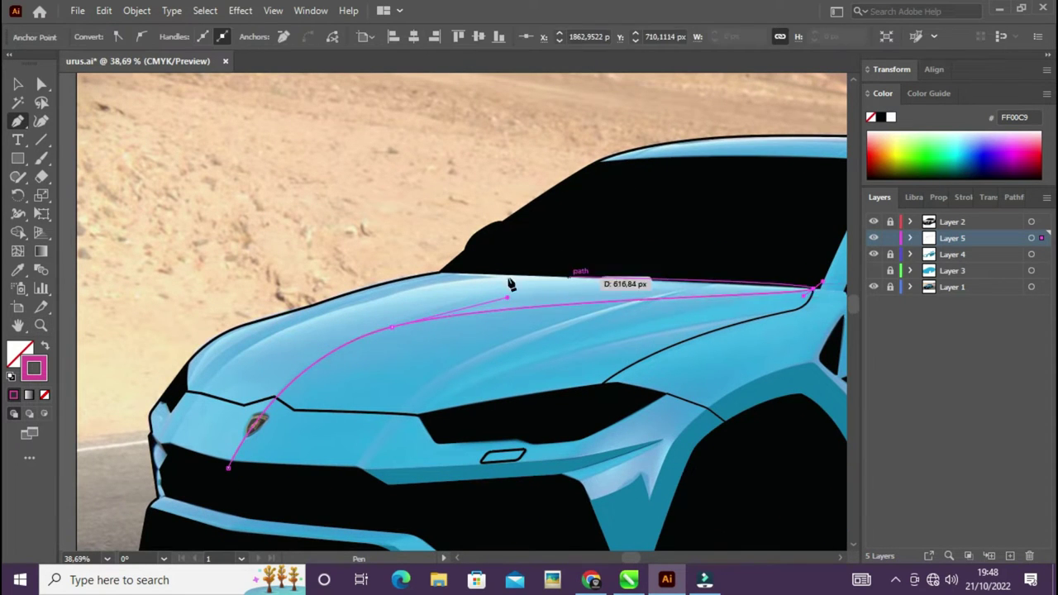
scroll(510, 283, down, 2)
scroll(510, 284, left, 3)
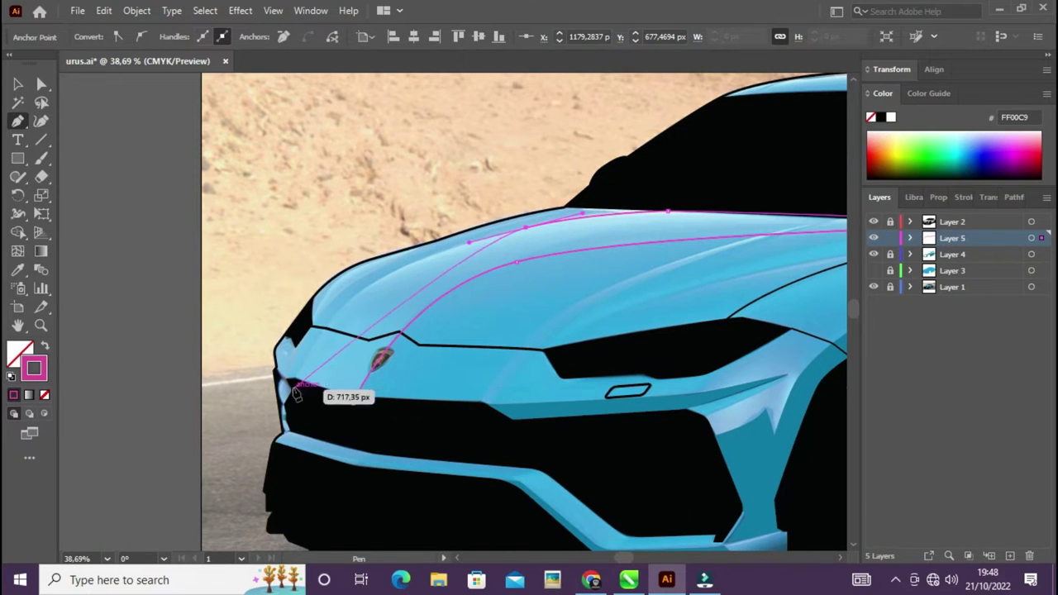
drag(295, 389, 277, 478)
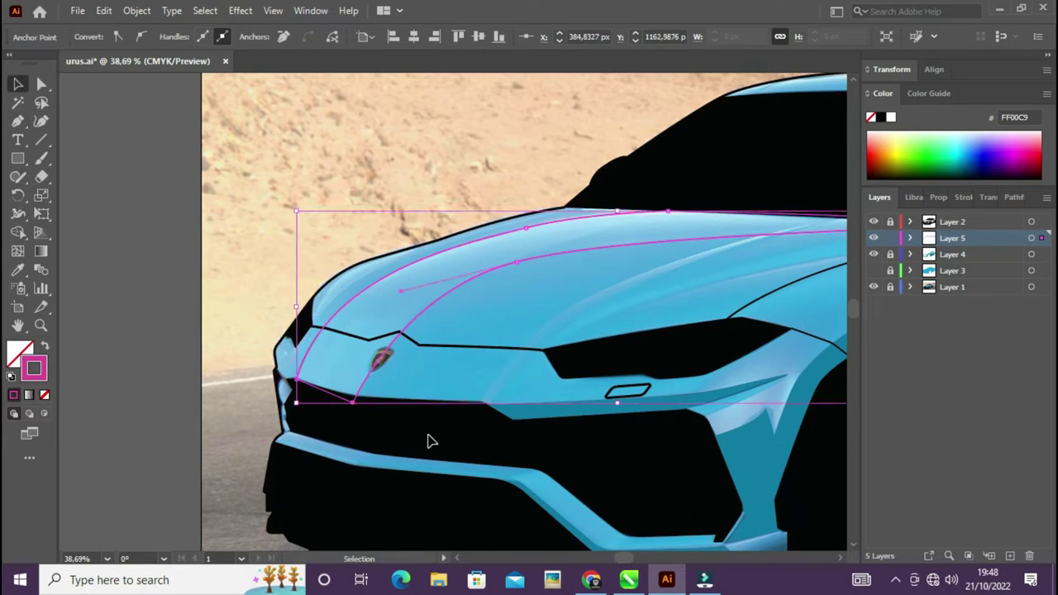
click(296, 343)
key(p)
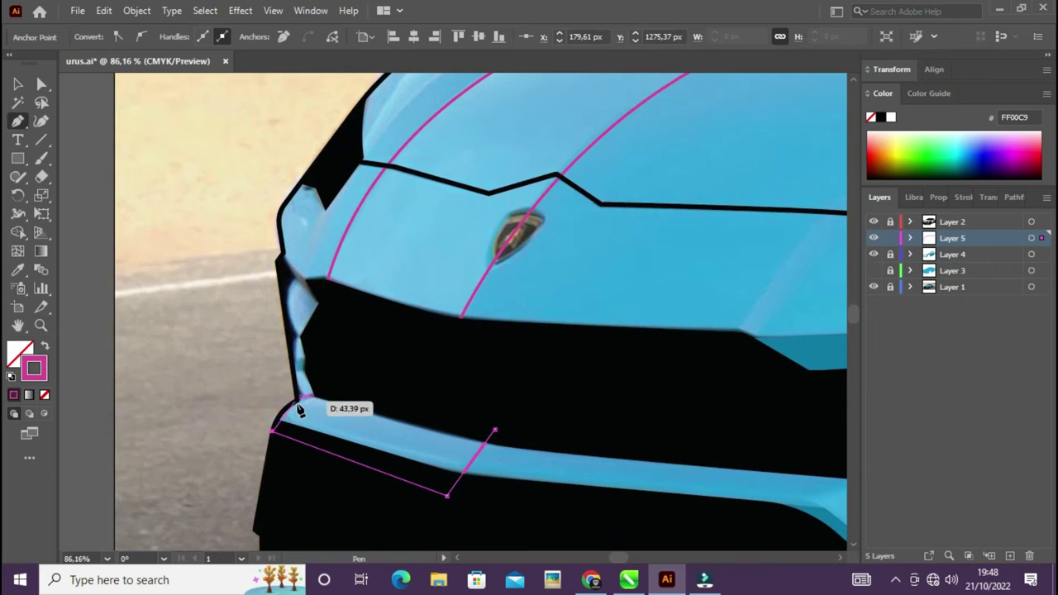
click(494, 430)
Step: Trace a closed highlight path along the hood's top left edge
key(ctrl+0)
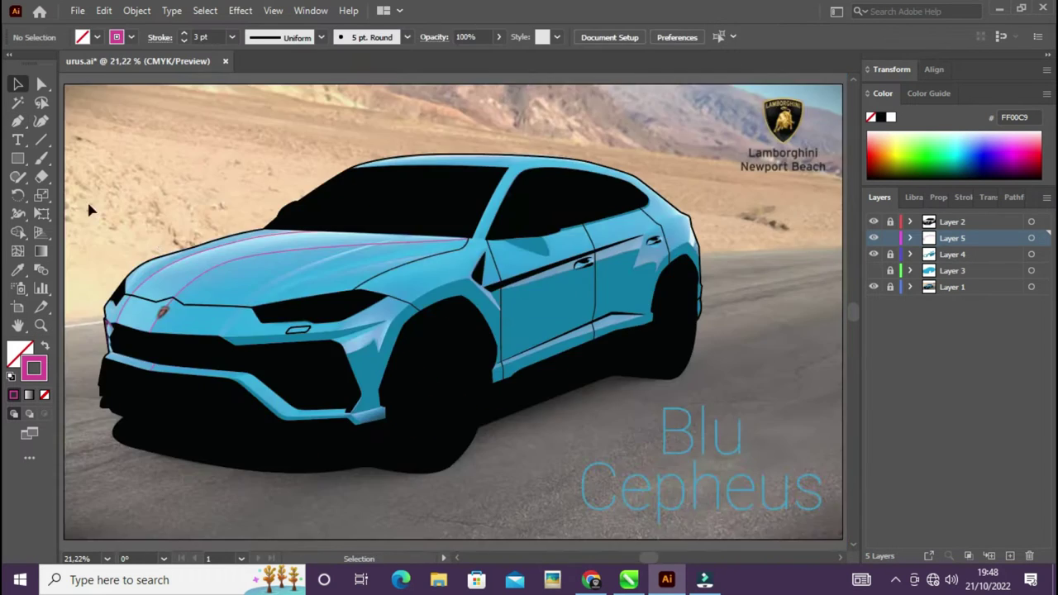
drag(243, 330, 317, 313)
click(135, 399)
drag(252, 276, 376, 248)
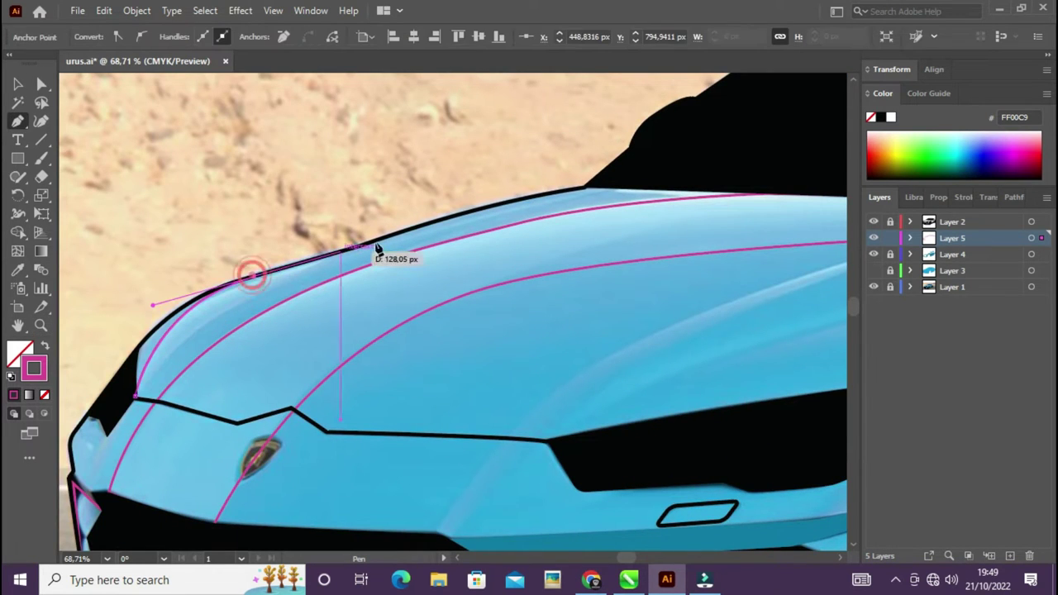
click(137, 402)
Step: Trace a closed hood highlight toward the windshield base and a wedge outline beside the bumper
key(ctrl+0)
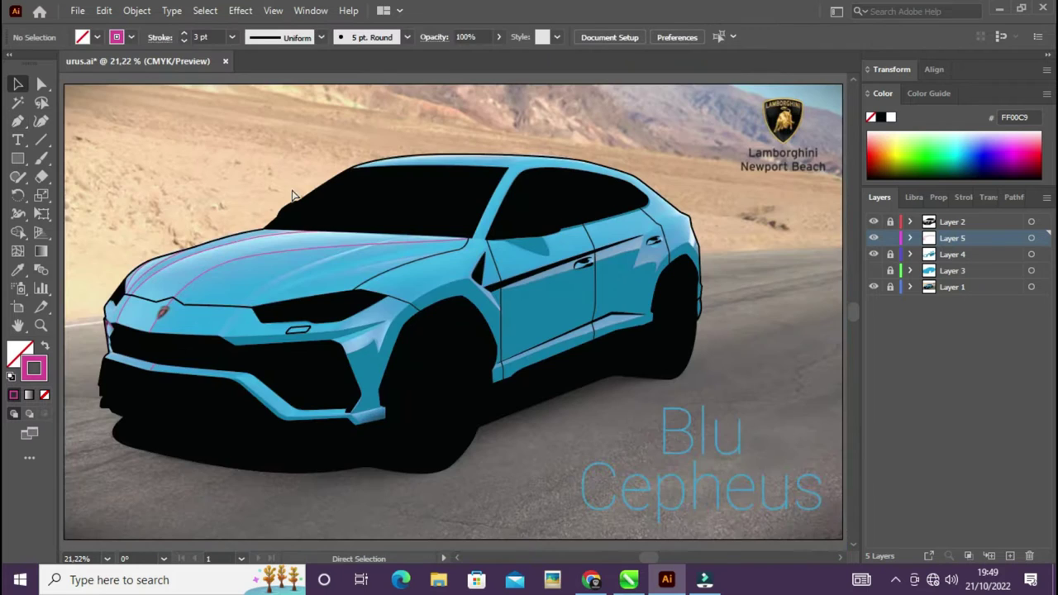
mouse_move(312, 260)
mouse_down()
mouse_move(347, 260)
mouse_move(333, 261)
mouse_up()
key(p)
click(162, 403)
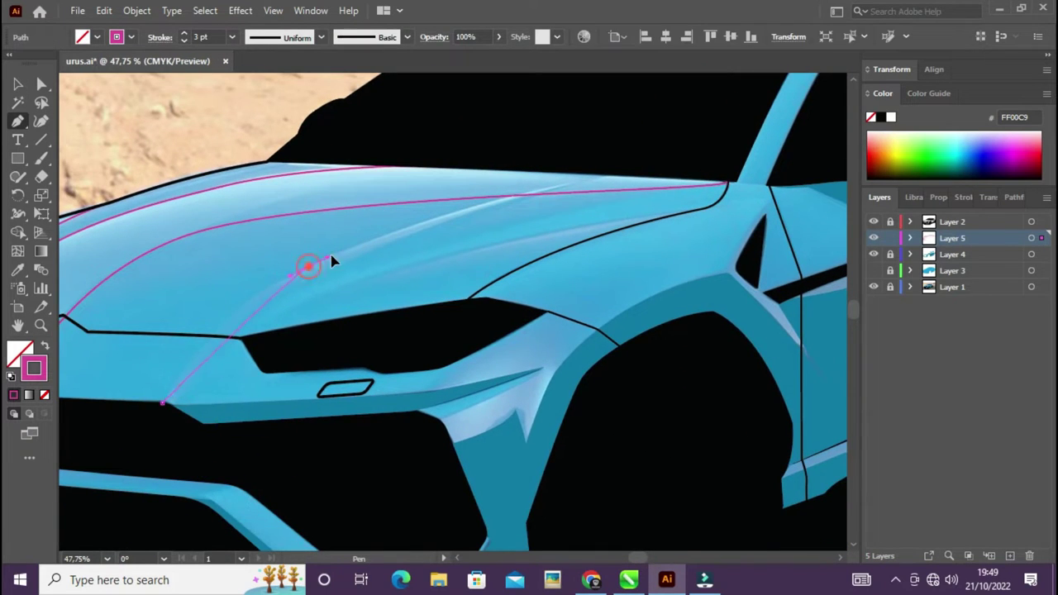
drag(554, 183, 568, 181)
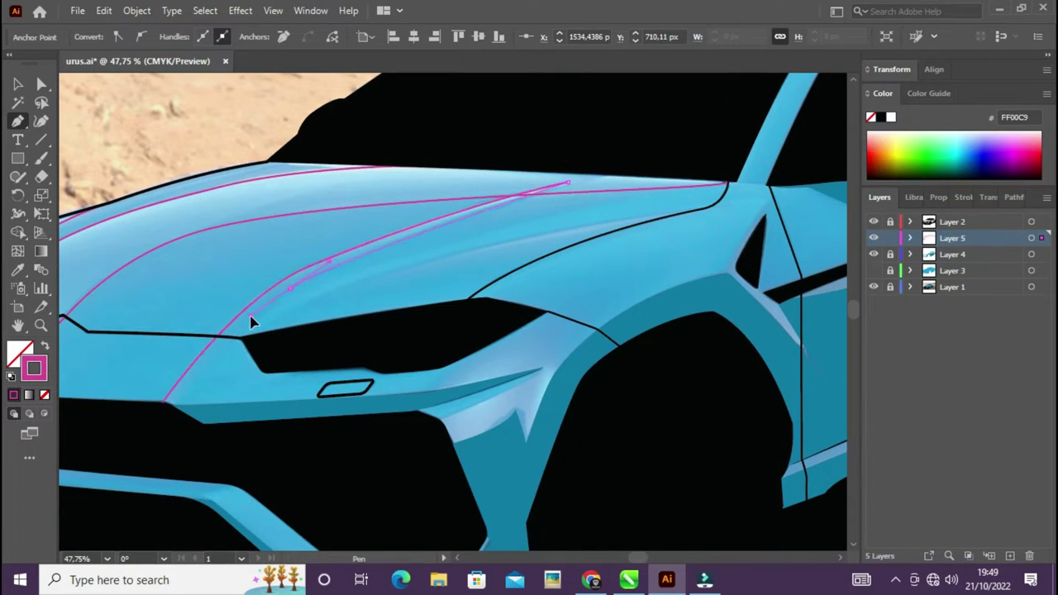
click(164, 405)
mouse_move(470, 415)
mouse_down()
mouse_move(440, 372)
mouse_move(467, 386)
mouse_up()
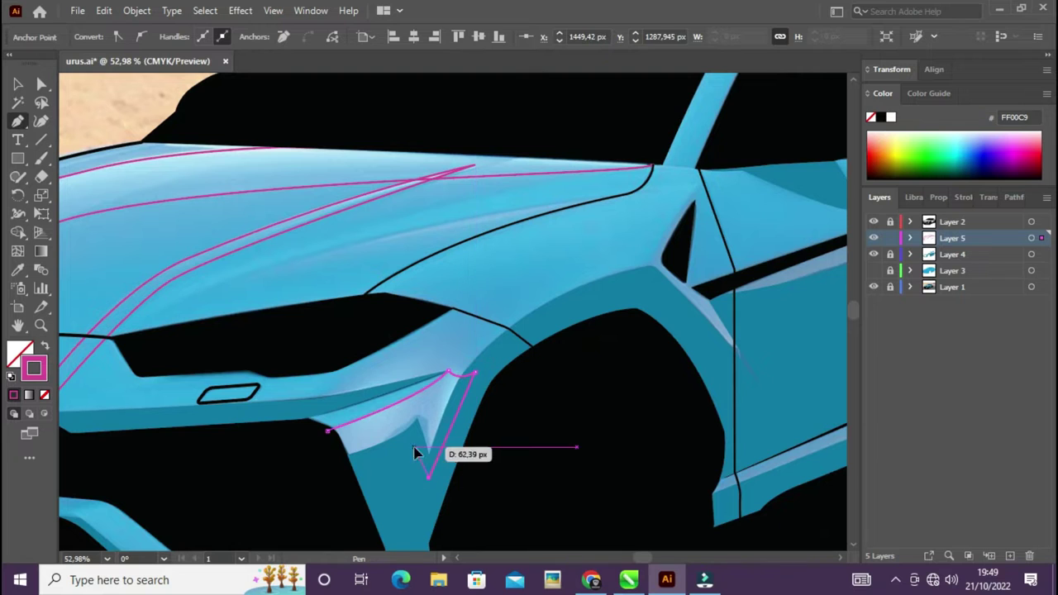
click(579, 331)
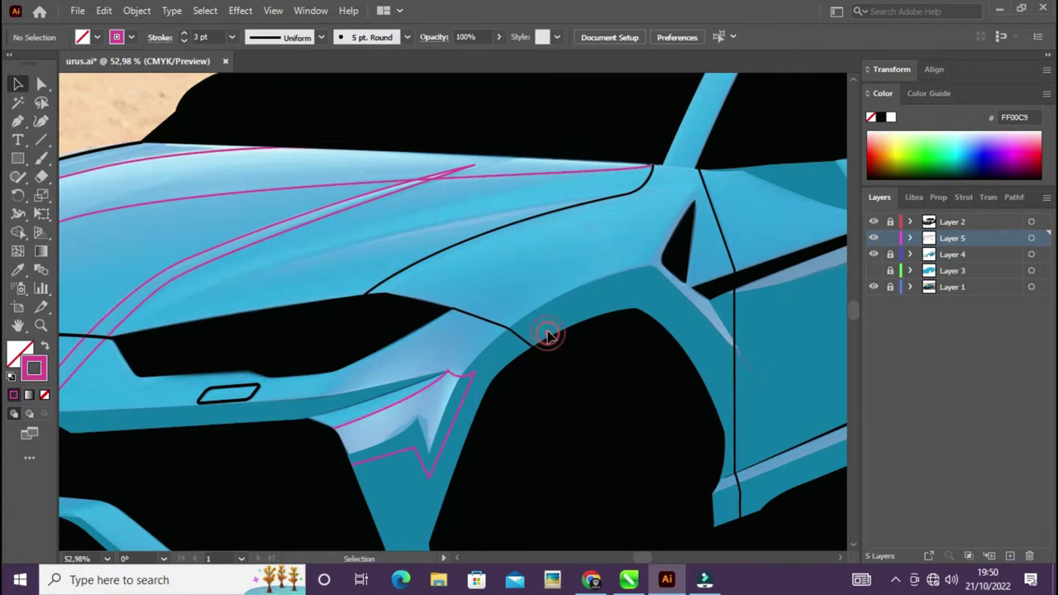
Step: Select the blue wheel-arch shape on Layer 4 and combine it using Pathfinder
click(704, 283)
click(136, 10)
click(424, 39)
click(1014, 197)
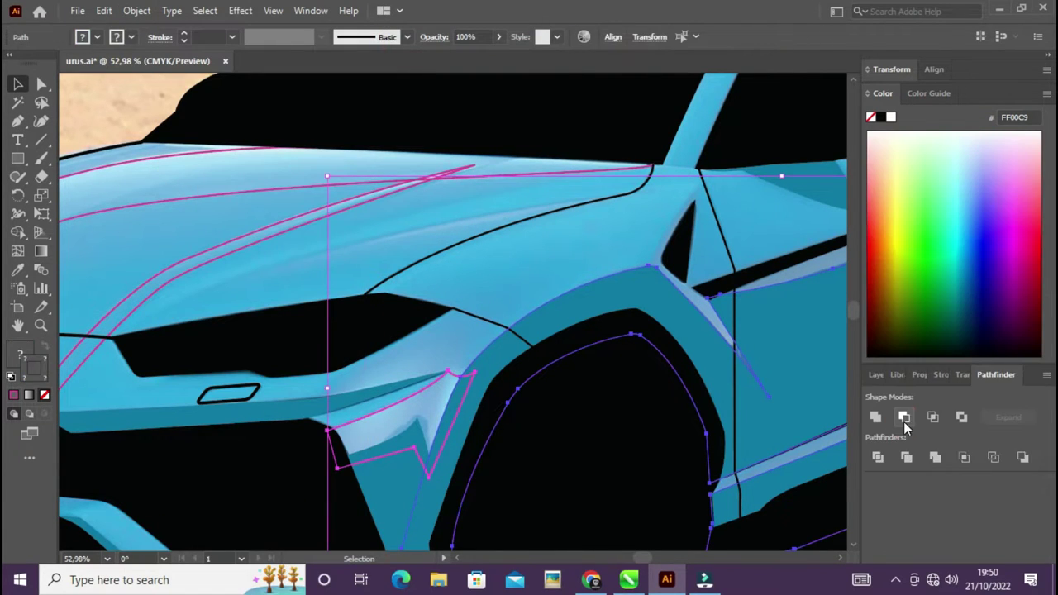
click(505, 331)
click(493, 363)
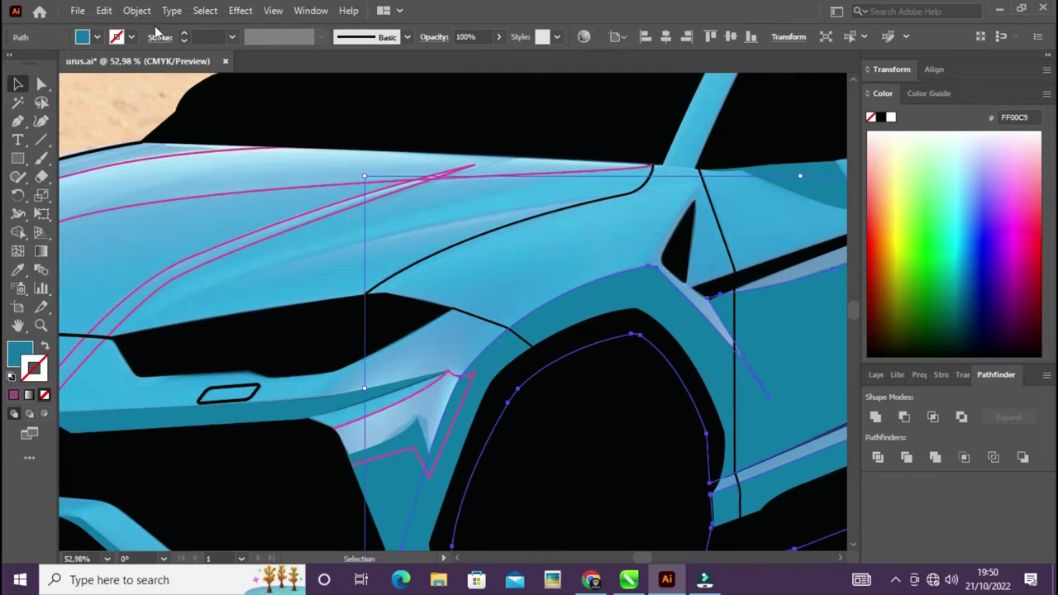
click(904, 416)
click(488, 372)
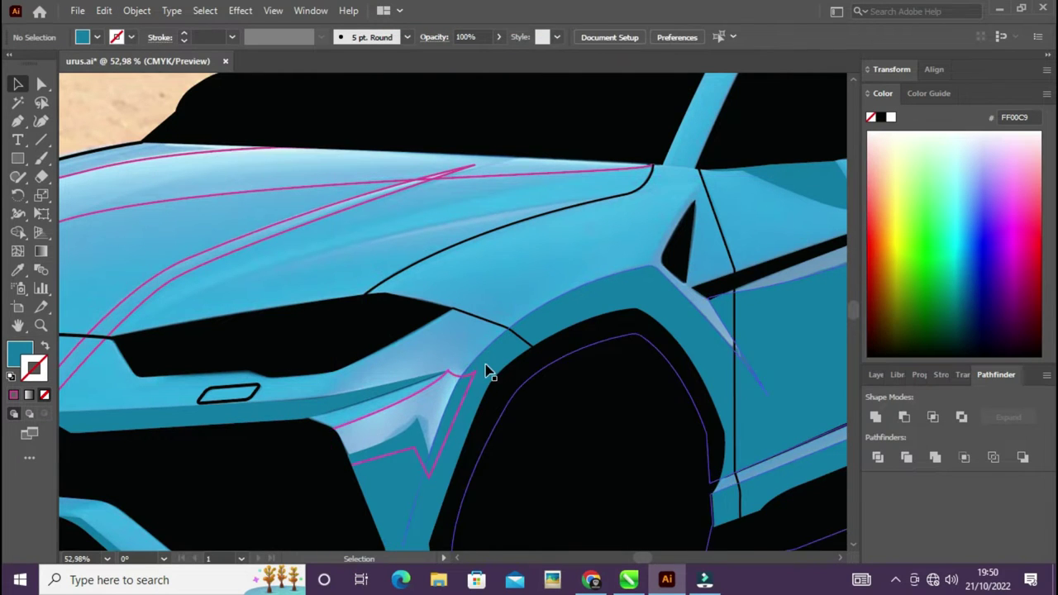
Step: Send the magenta wedge to the back and apply Minus Front with the wheel arch
key(z)
drag(488, 372, 509, 390)
click(508, 397)
click(136, 9)
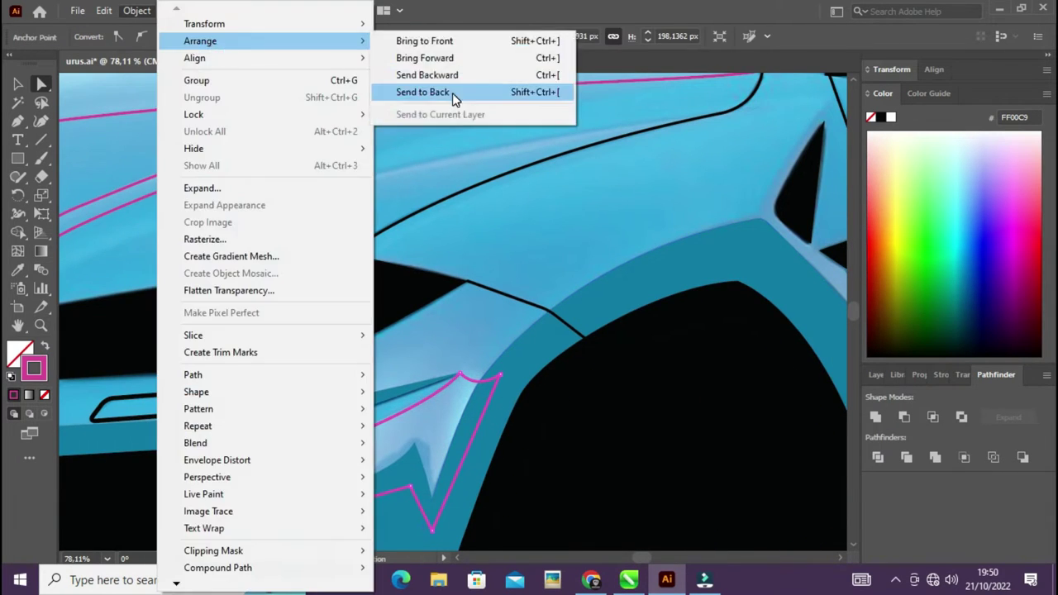
click(453, 99)
shift+click(465, 376)
click(904, 417)
Step: Select the trimmed wedge, then start a new path beside the front wheel
click(468, 381)
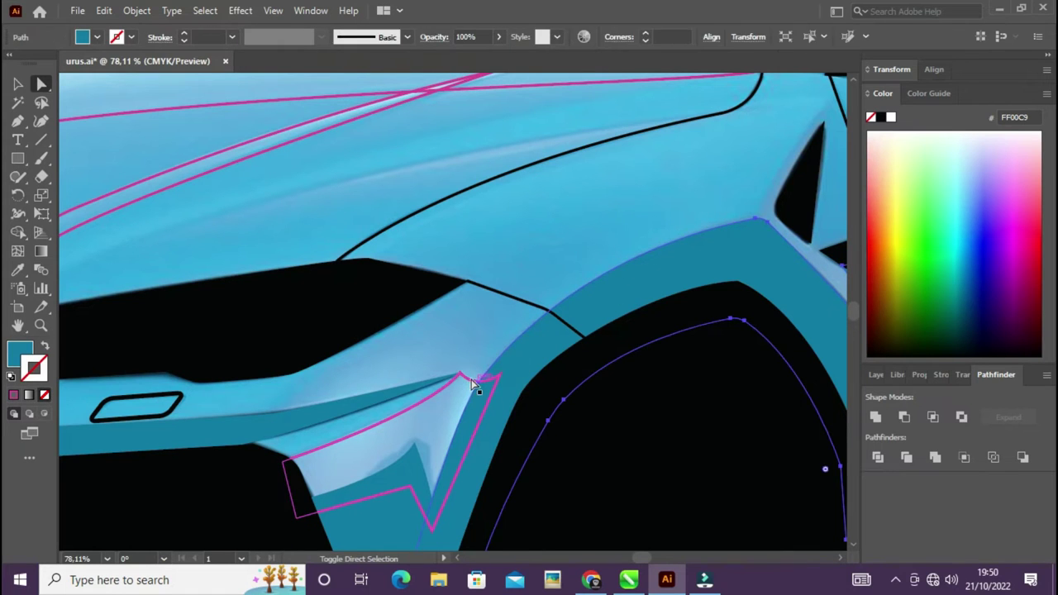
key(v)
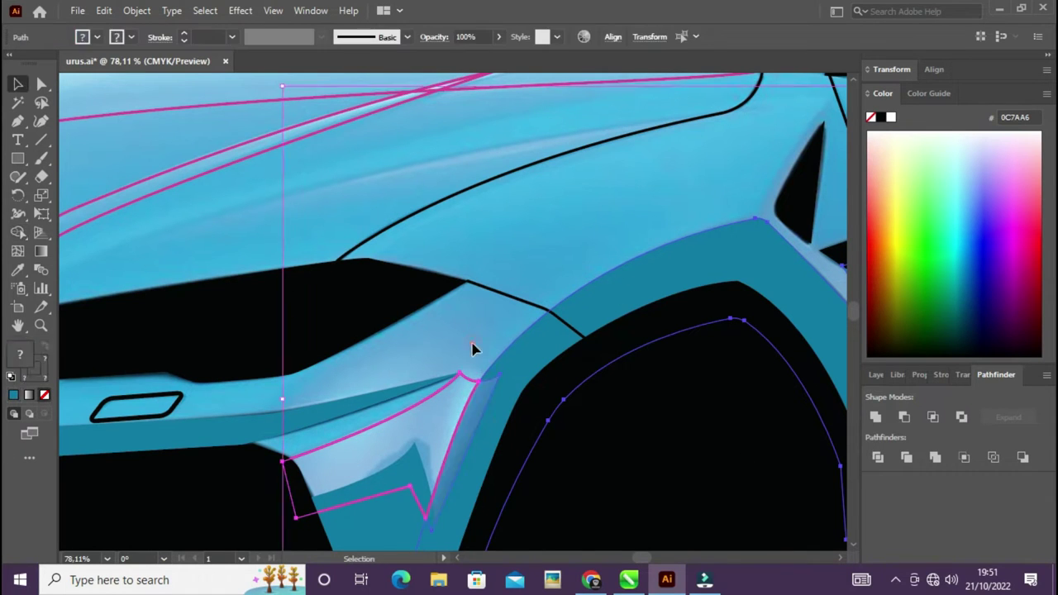
click(468, 381)
key(p)
scroll(411, 362, up, 3)
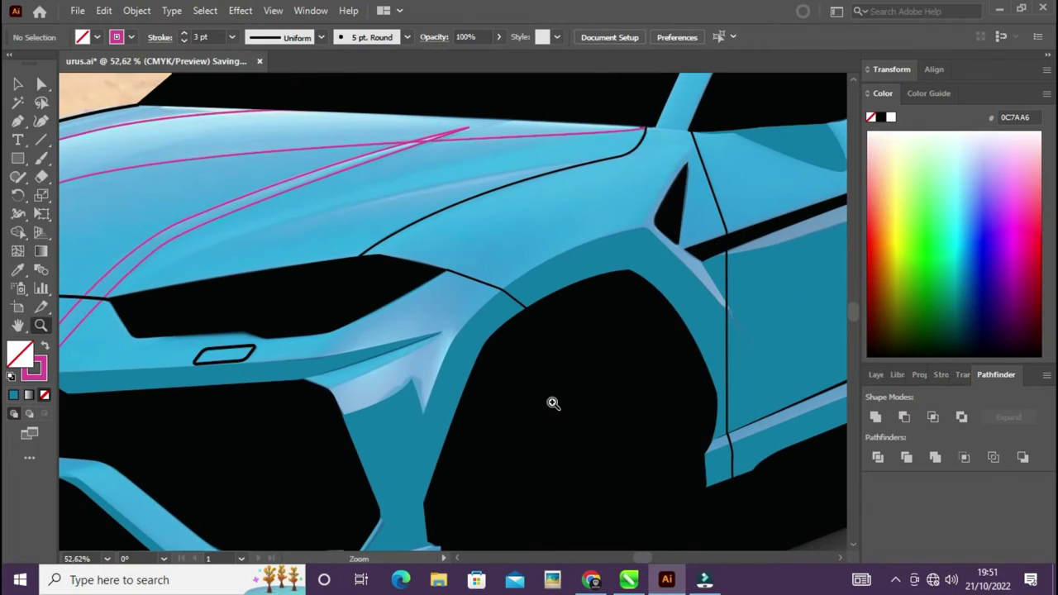
click(329, 389)
Step: Finish and close the shading outline along the front fender edge
click(444, 334)
click(423, 415)
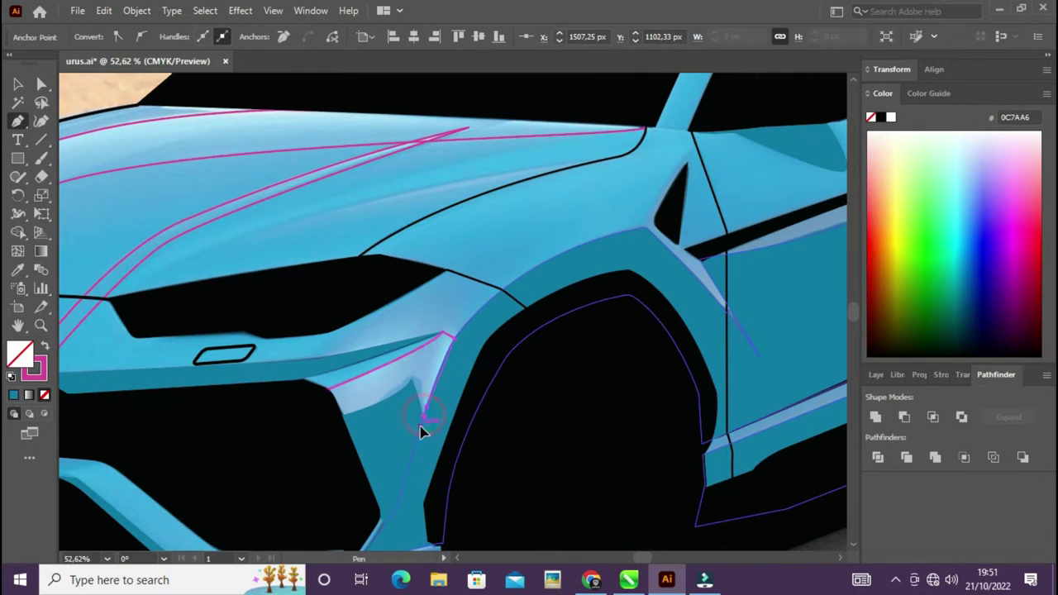
click(411, 380)
click(329, 391)
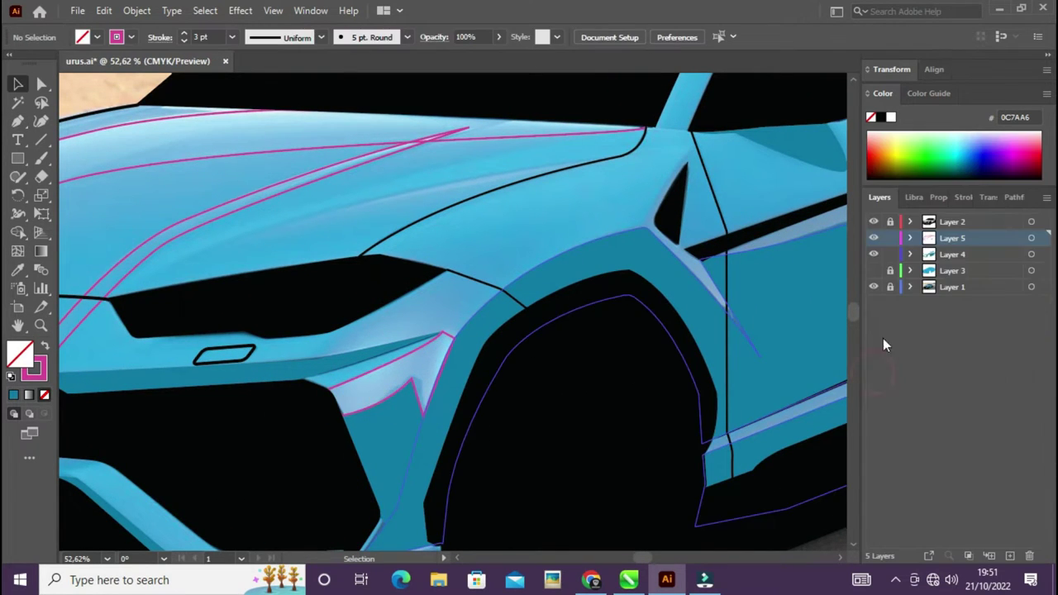
Step: Trace a curved outline around the fender vent
drag(691, 289, 470, 413)
click(427, 356)
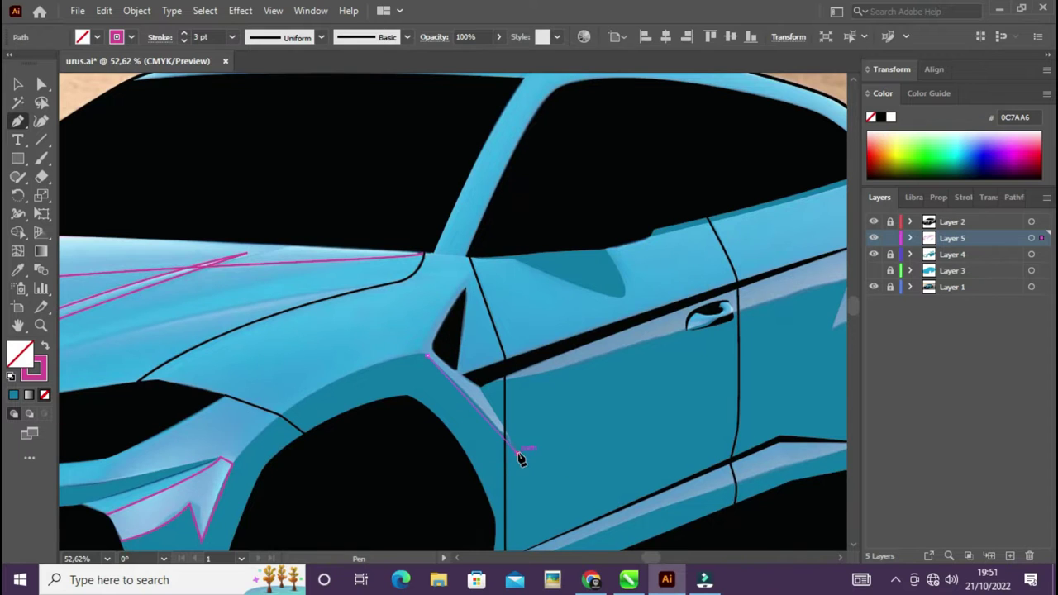
drag(521, 460, 516, 454)
drag(450, 331, 448, 357)
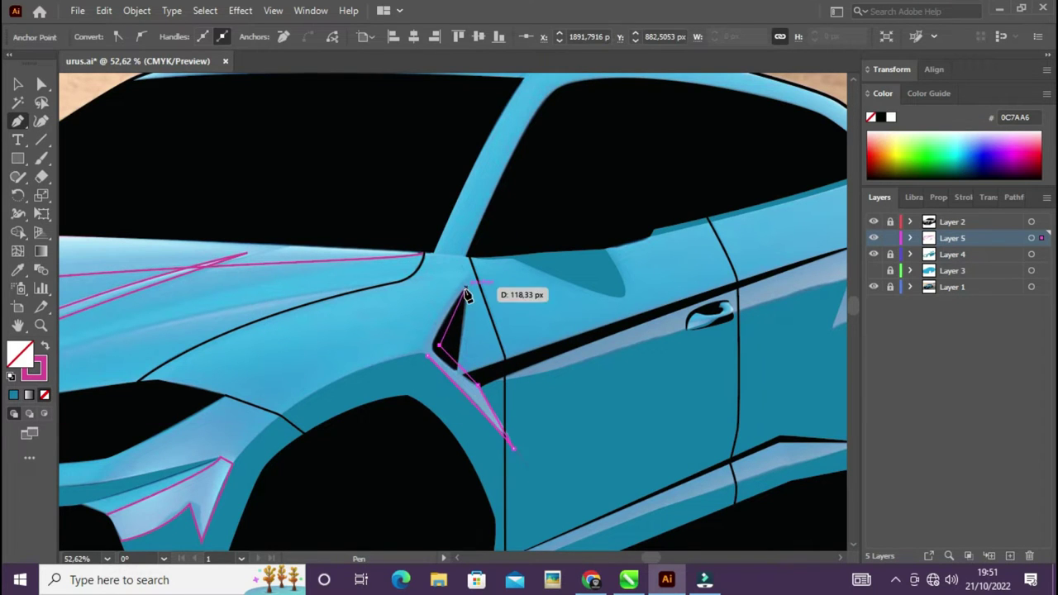
key(ctrl+shift+a)
Step: Add a curved outline near the rear door handle, then zoom out to the whole car
drag(546, 300, 362, 417)
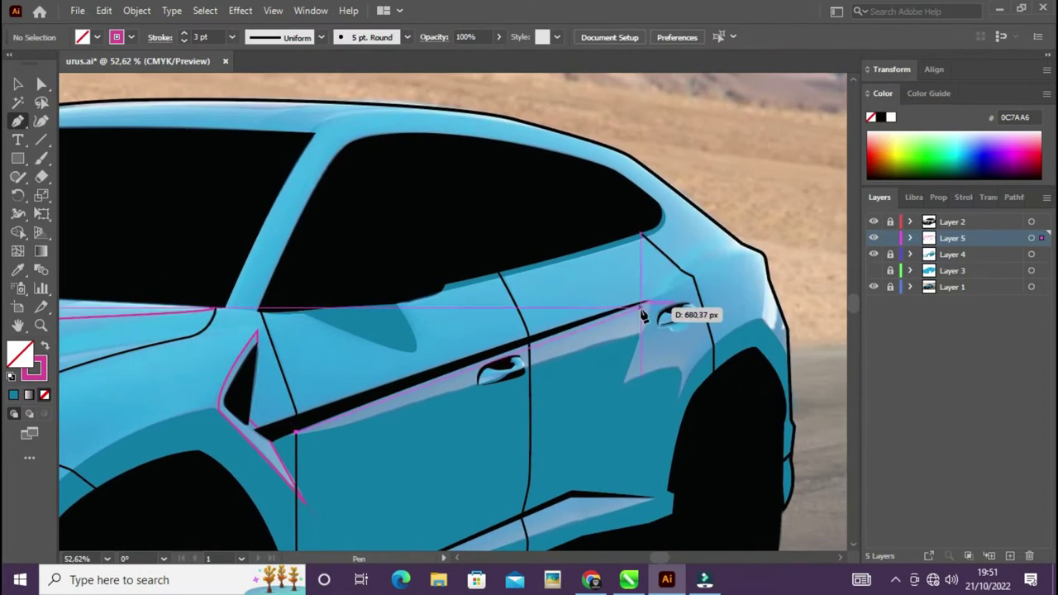
drag(642, 309, 642, 325)
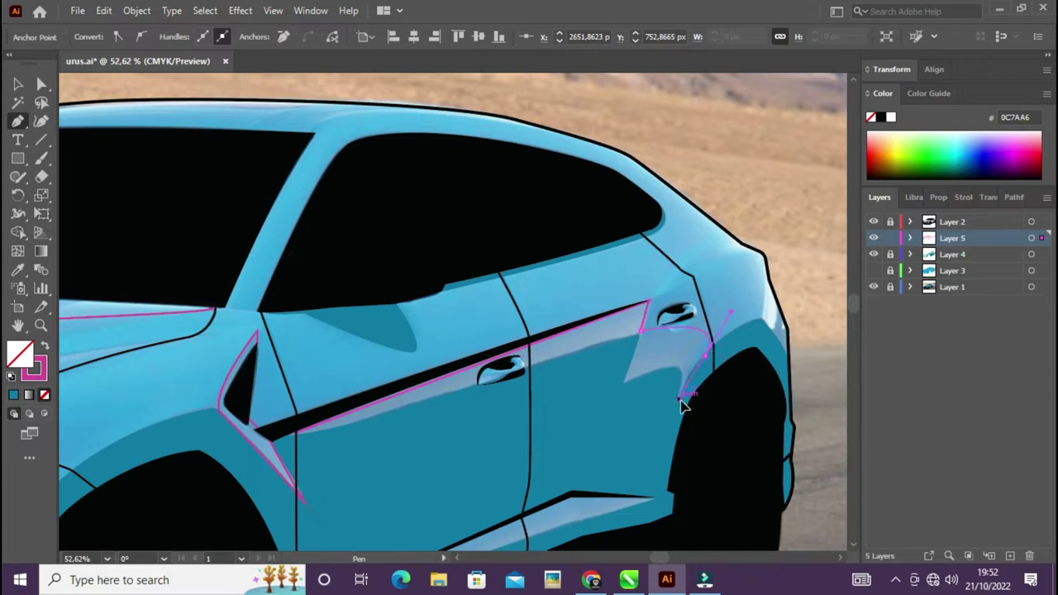
key(z)
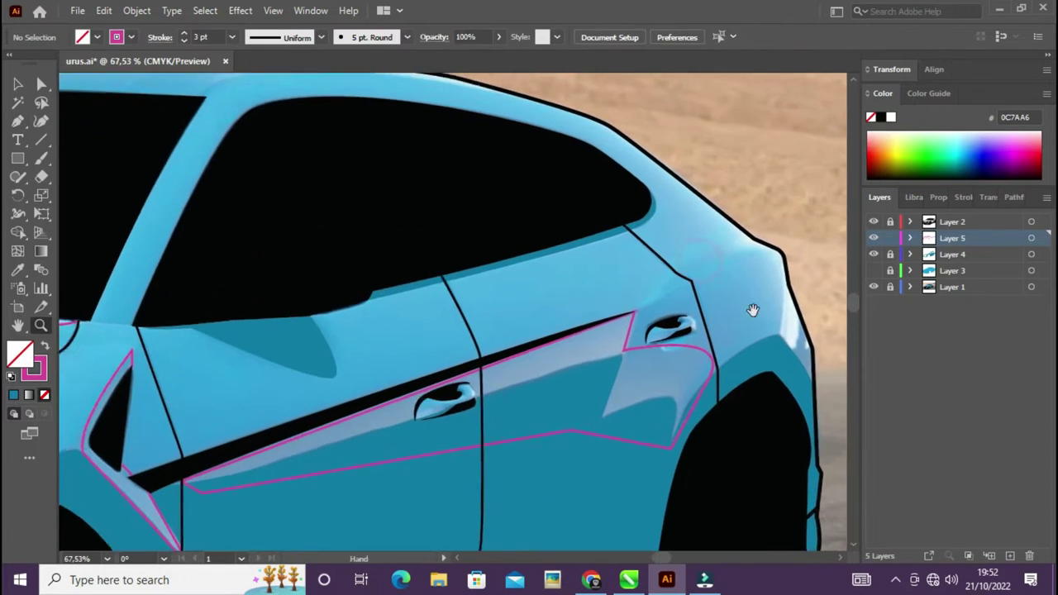
mouse_move(657, 354)
mouse_down()
mouse_move(574, 349)
mouse_move(653, 351)
mouse_up()
Step: Draw a closed shading shape along the lower door trim
key(p)
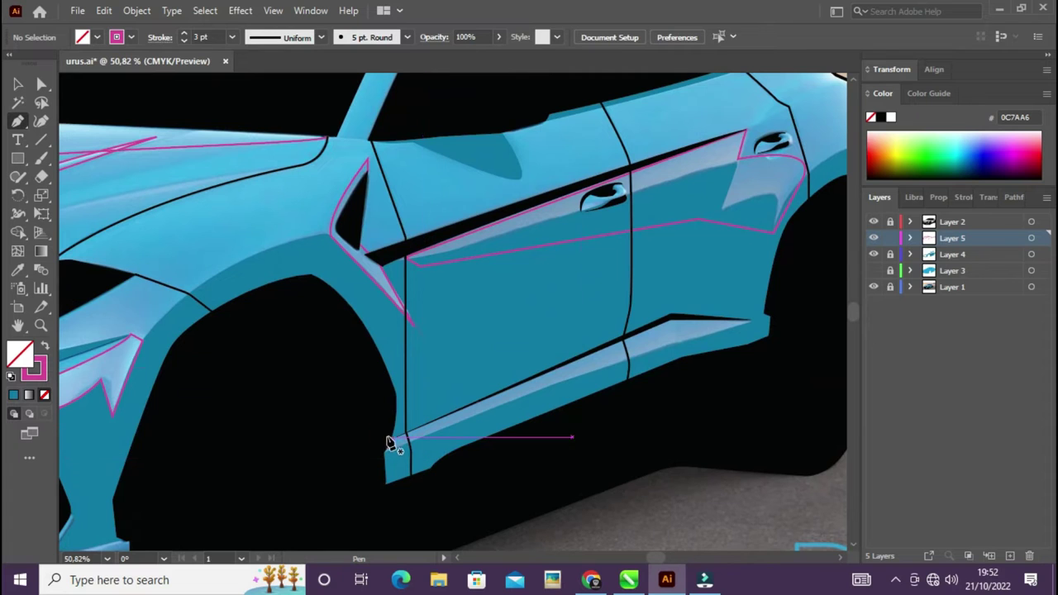
click(390, 438)
click(671, 315)
click(757, 315)
click(382, 456)
click(387, 437)
key(v)
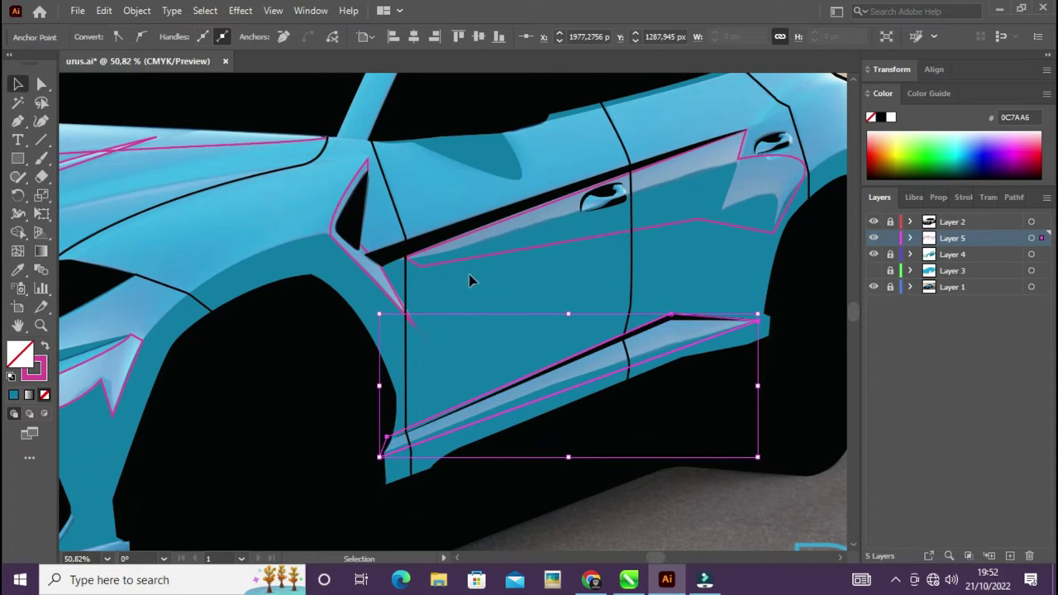
Step: Trace a curved shading path along the roofline toward the windshield
key(z)
mouse_move(469, 282)
mouse_down()
mouse_move(389, 285)
mouse_move(438, 339)
mouse_up()
click(115, 304)
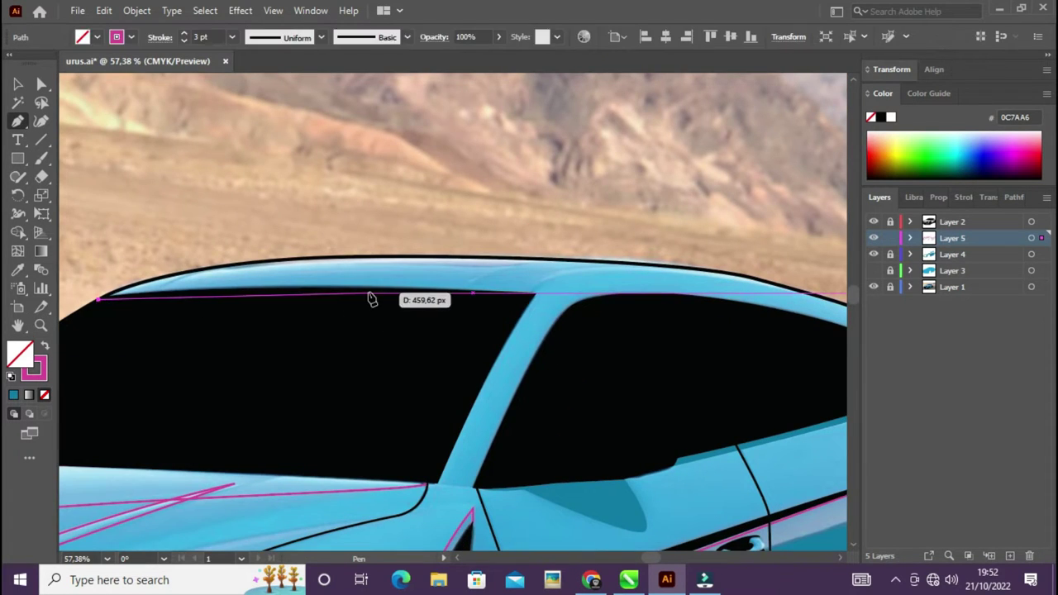
click(371, 295)
scroll(371, 296, right, 3)
drag(643, 277, 835, 304)
scroll(668, 285, left, 3)
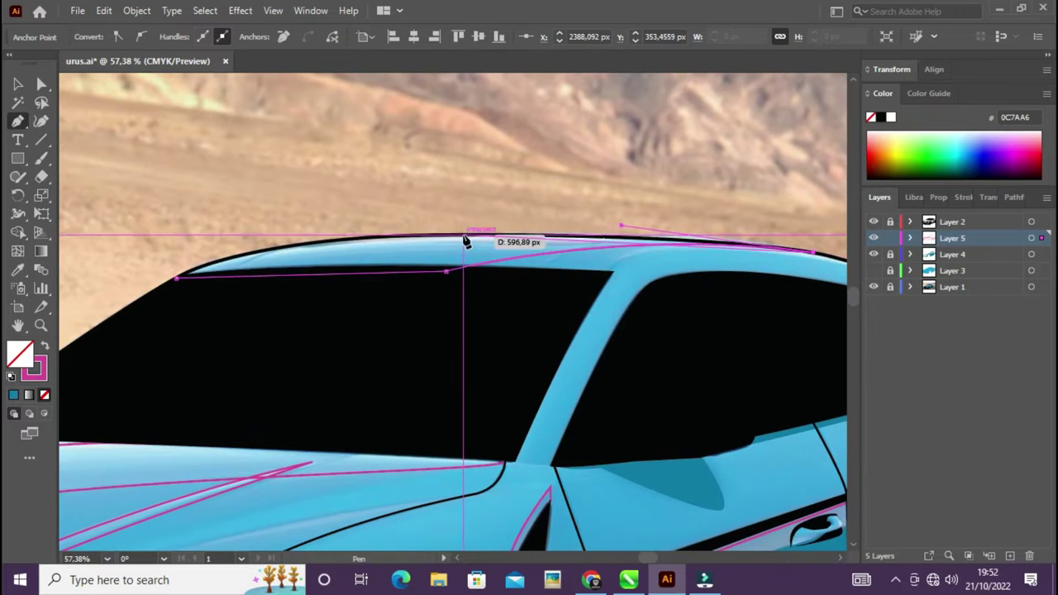
drag(463, 235, 303, 235)
drag(176, 277, 165, 302)
key(v)
key(ctrl+shift+a)
Step: Outline the front bumper's lower corner, then fit the car in view and select all
key(ctrl+0)
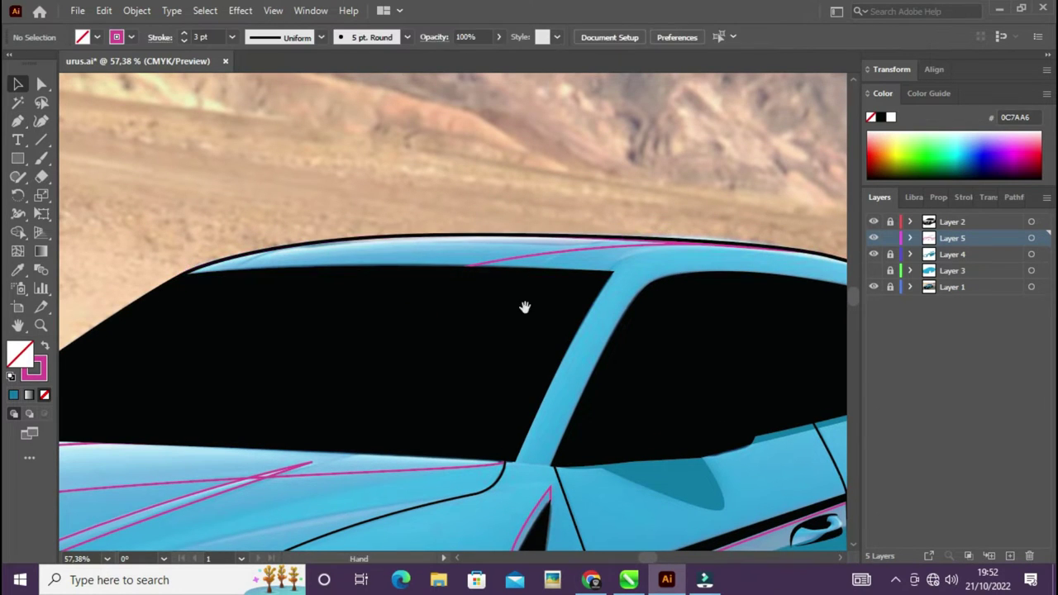
click(305, 408)
drag(225, 383, 369, 373)
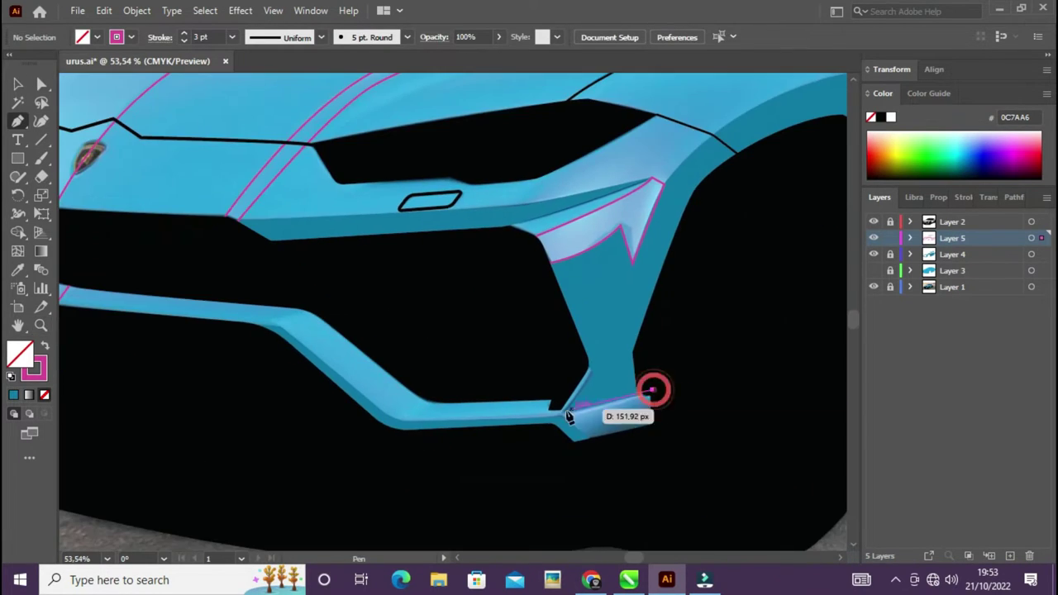
drag(569, 417, 576, 434)
click(653, 395)
key(v)
key(ctrl+shift+a)
drag(368, 438, 562, 448)
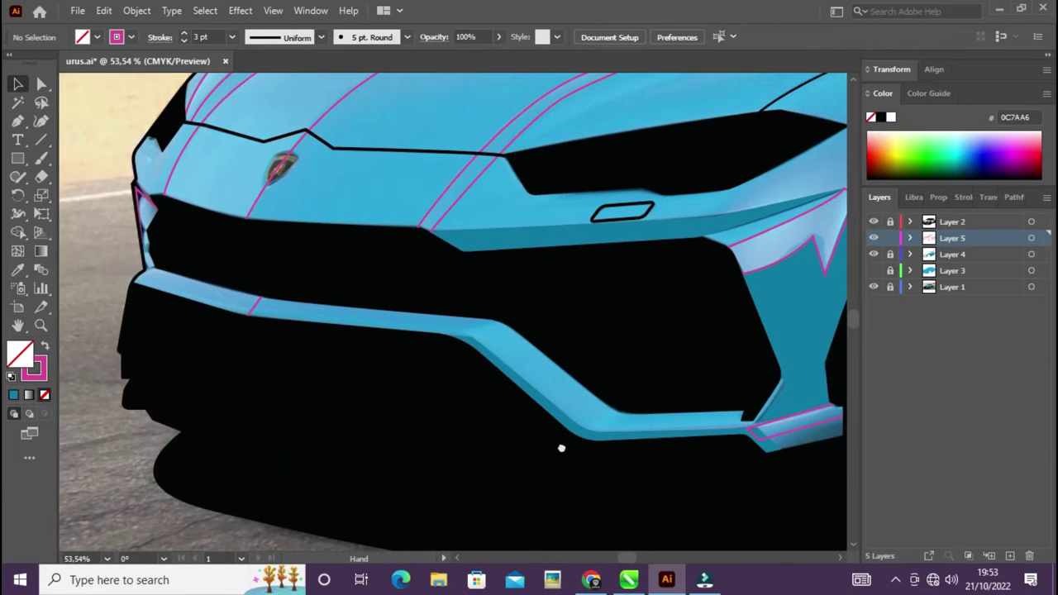
key(ctrl+0)
key(ctrl+a)
Step: Sample the body blue onto the new shapes and pick a lighter fill
key(z)
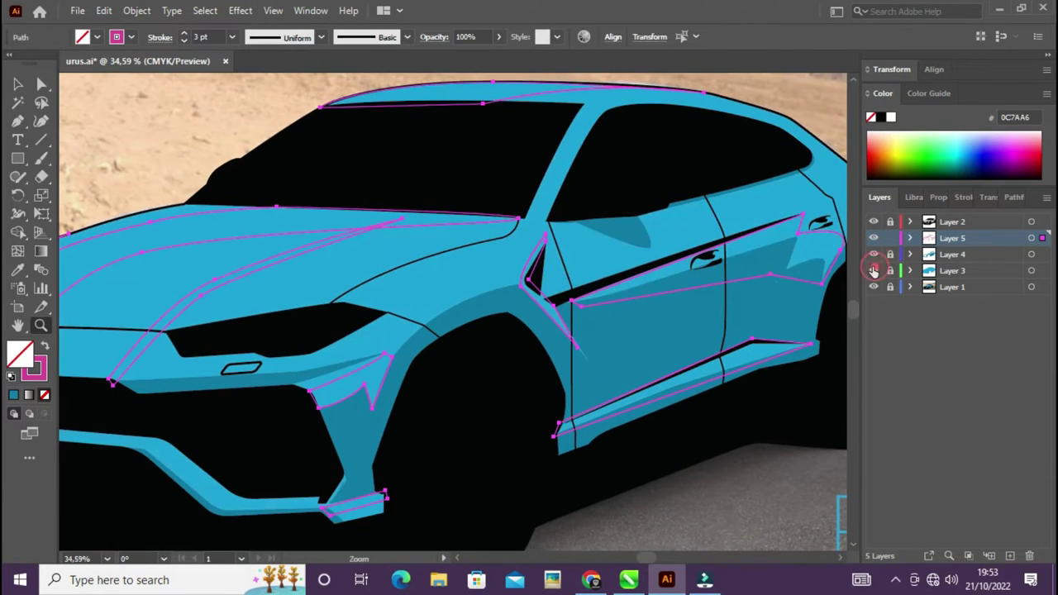
click(475, 273)
double_click(21, 354)
click(650, 289)
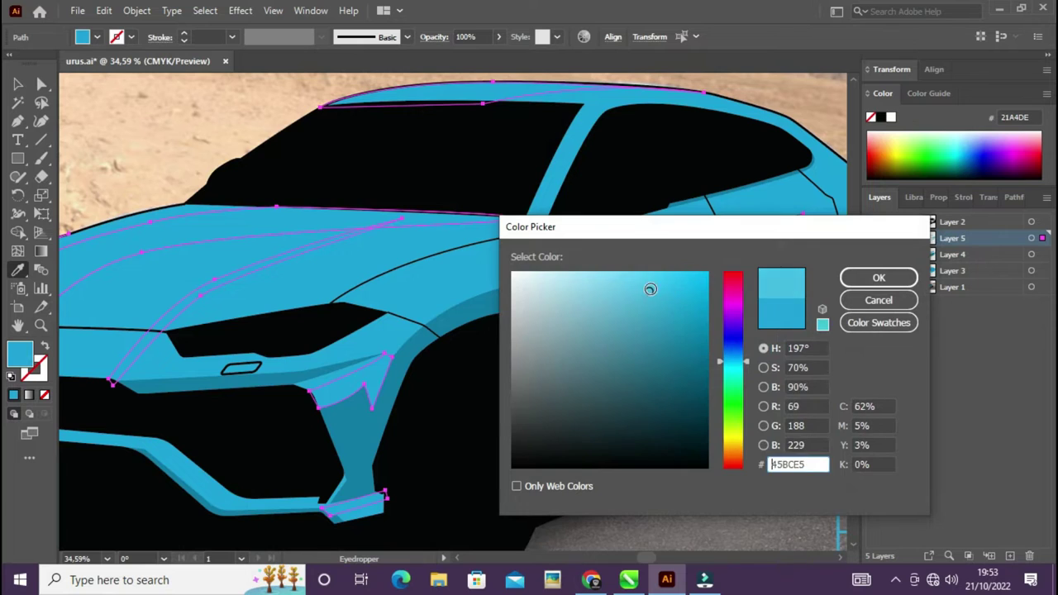
key(Return)
key(ctrl+minus)
key(ctrl+0)
Step: Reapply the body colour and set the shapes' fill to light blue 27C7FF
key(ctrl+shift+a)
key(ctrl+a)
click(430, 265)
double_click(20, 354)
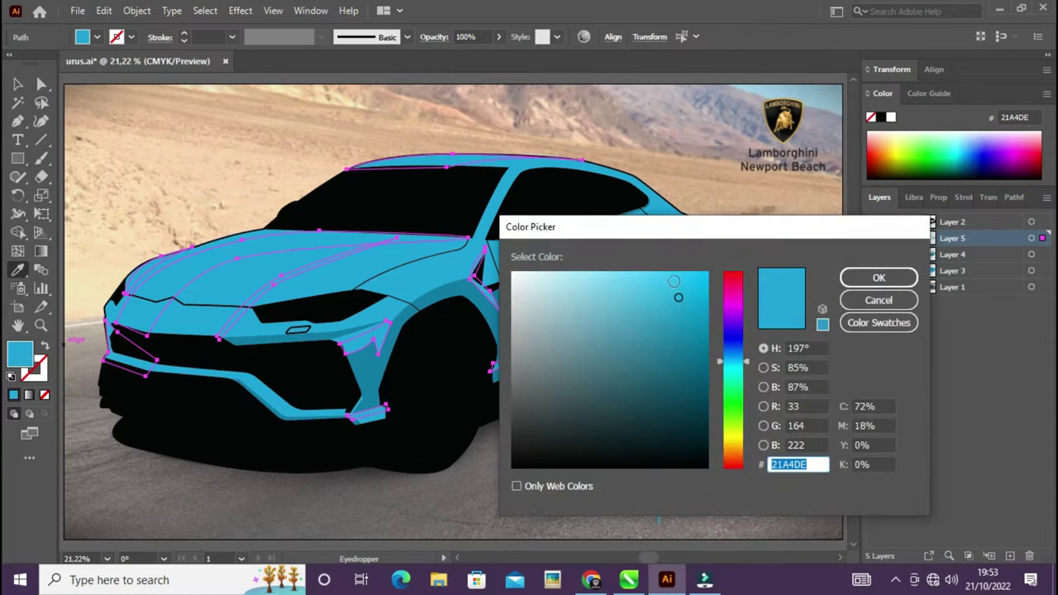
click(678, 271)
click(891, 282)
key(v)
click(752, 335)
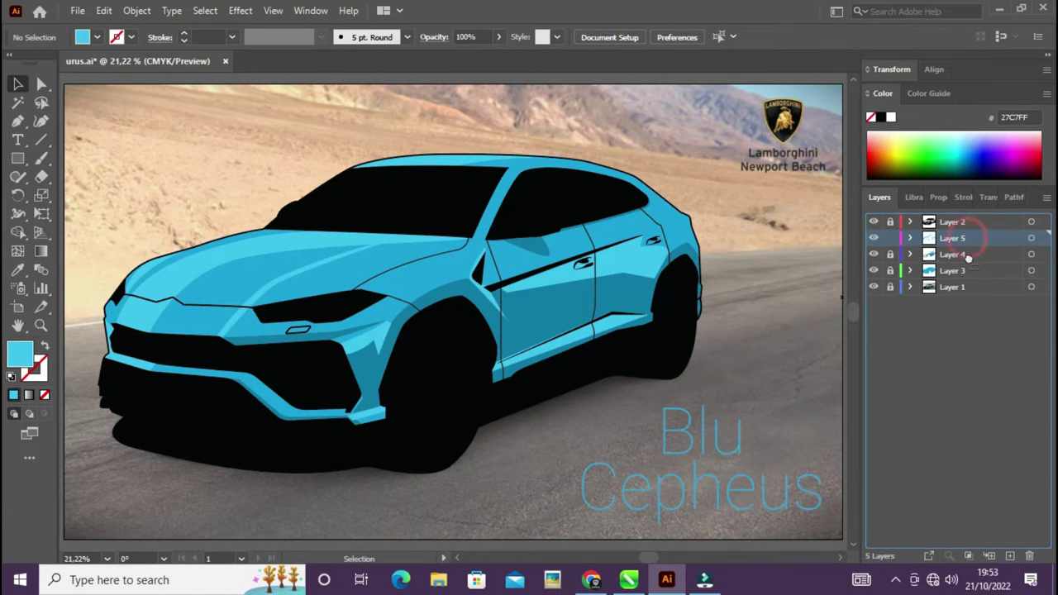
Step: Move Layer 5 below Layer 4, save, hide Layers 3 and 5, and add Layer 6
drag(968, 259, 968, 261)
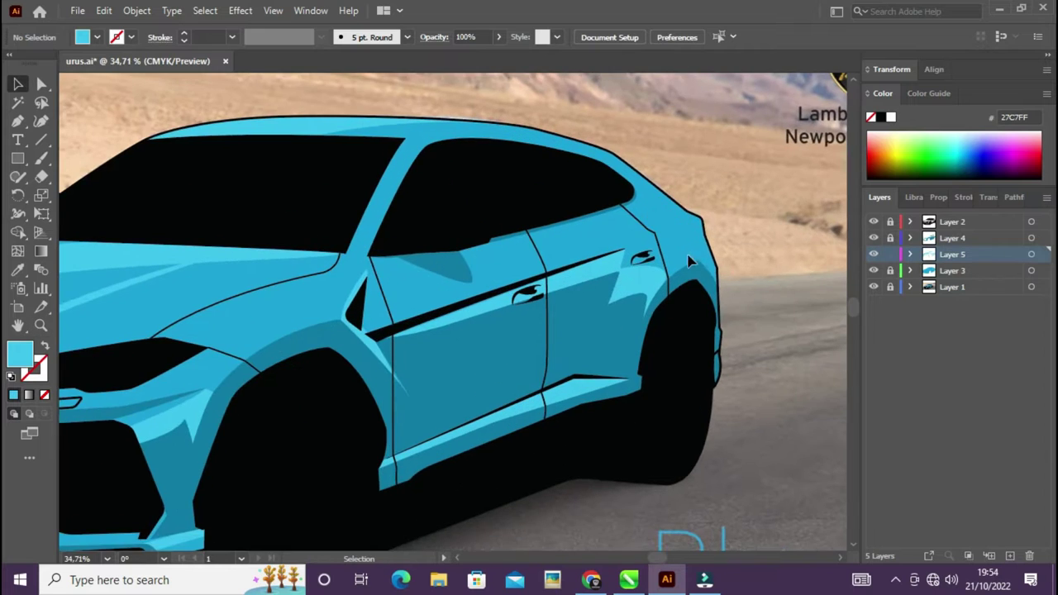
key(ctrl+s)
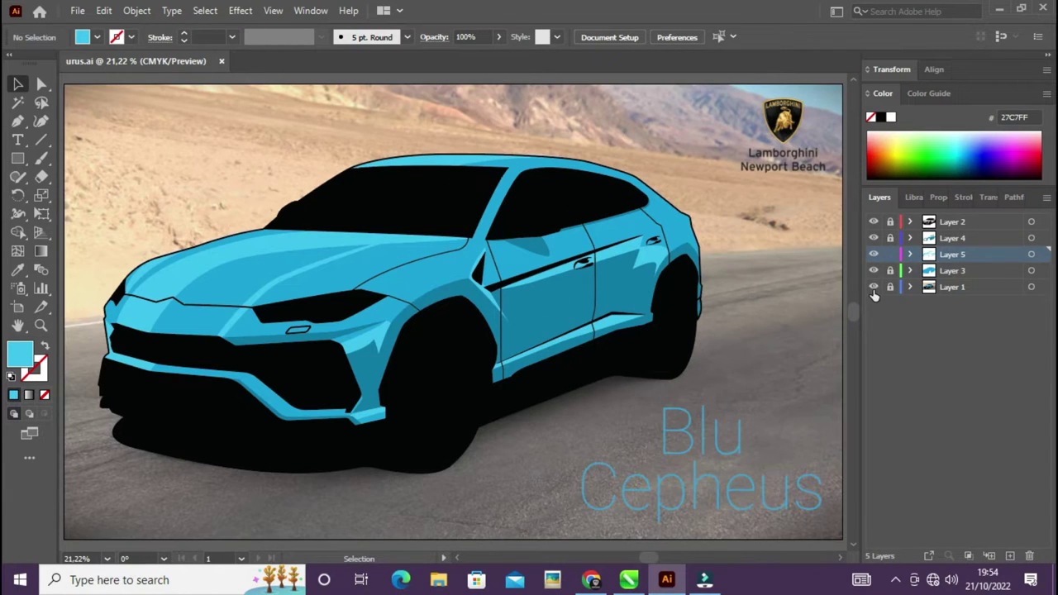
click(873, 287)
key(ctrl+s)
click(874, 271)
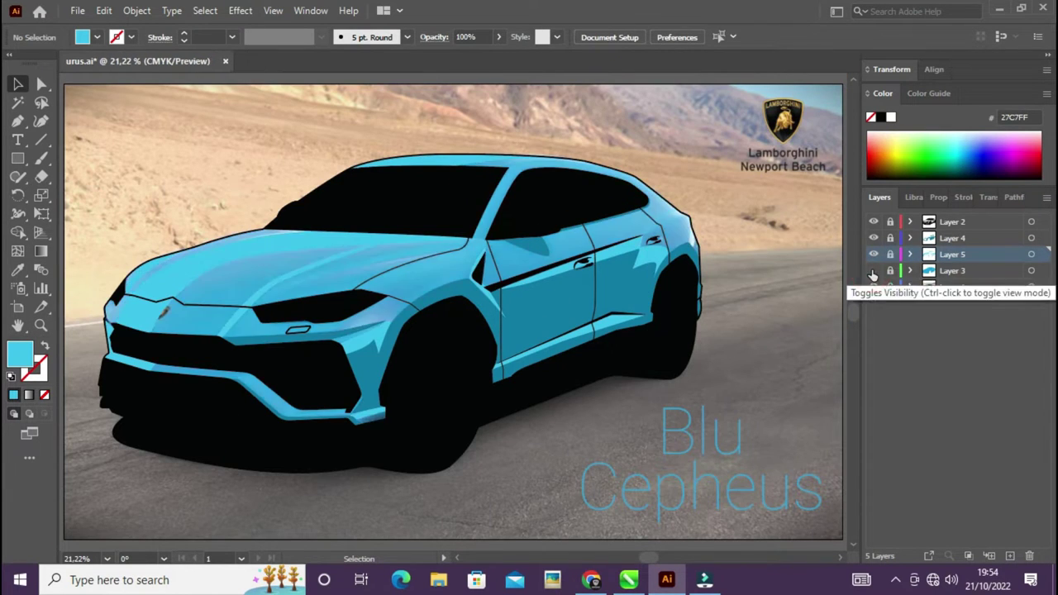
click(972, 240)
click(1010, 554)
Step: Set the Pen tool to no fill with a purple stroke, zoomed on the hood
drag(652, 285, 901, 317)
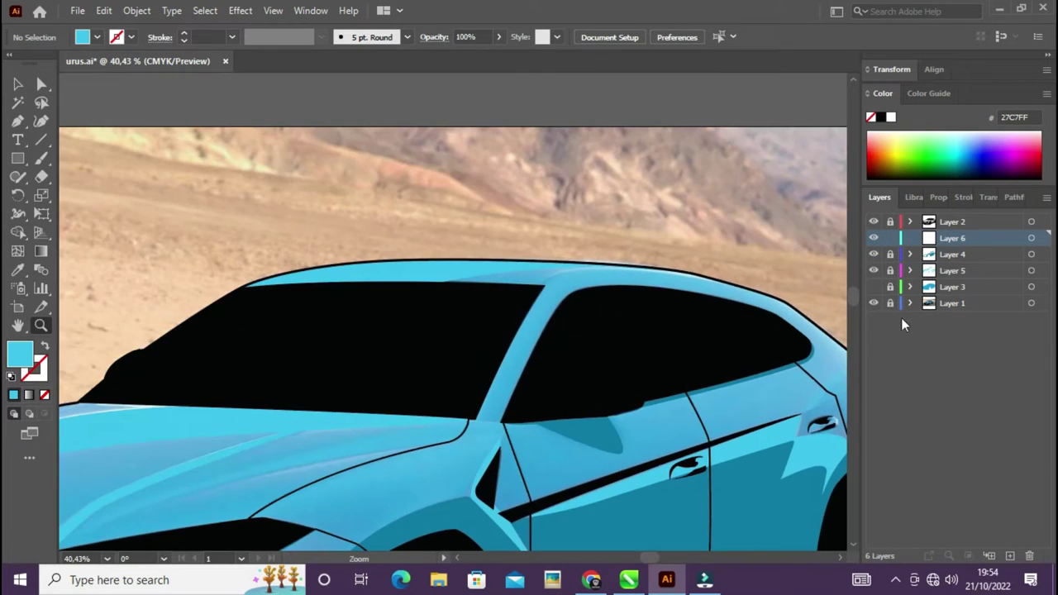
drag(289, 383, 568, 279)
key(p)
click(428, 236)
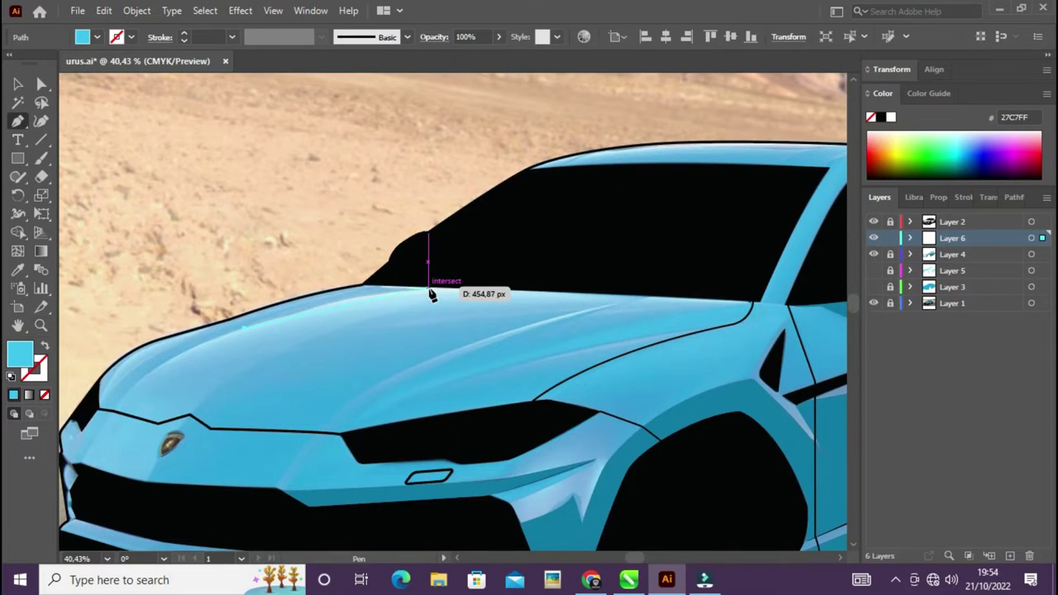
click(45, 395)
double_click(33, 368)
click(813, 276)
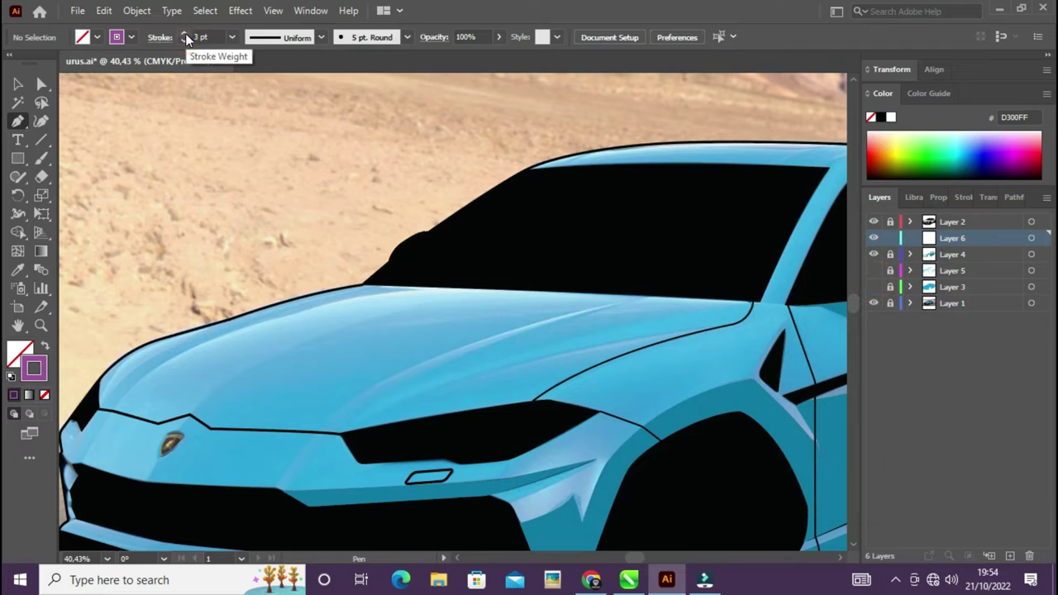
Step: Trace the first hood highlight shape along the hood line
click(617, 294)
click(428, 288)
click(315, 295)
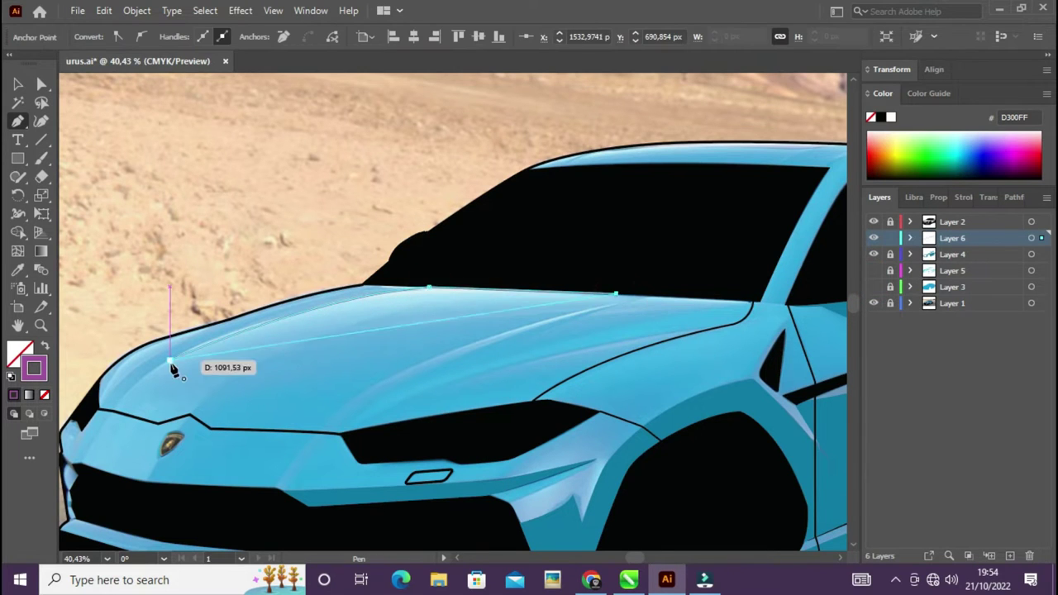
click(170, 361)
scroll(124, 389, left, 2)
scroll(66, 418, left, 2)
ctrl+click(551, 358)
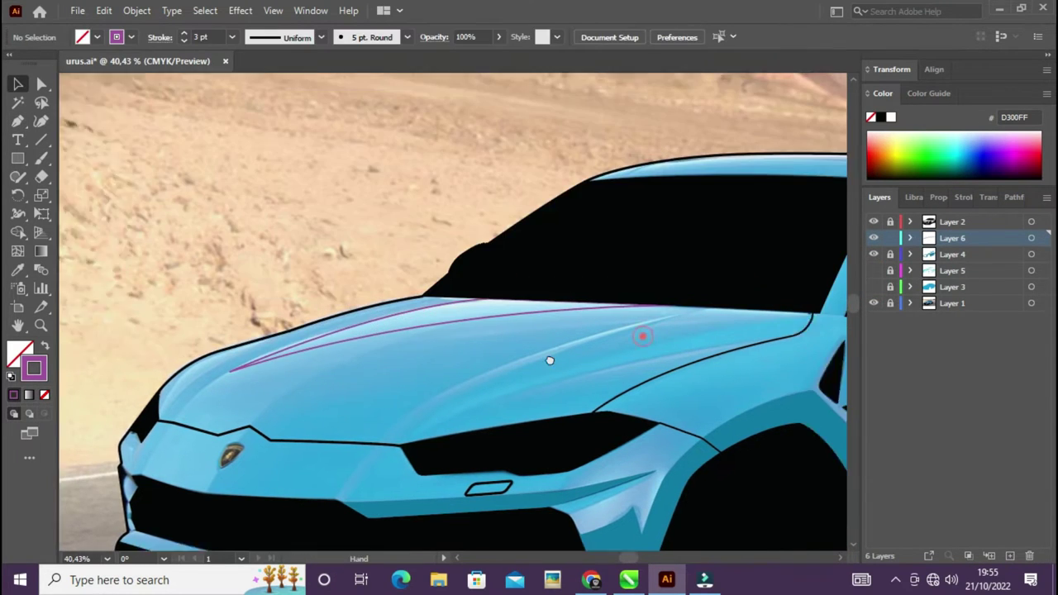
scroll(579, 348, right, 3)
Step: Draw a second, curved hood highlight shape
click(617, 338)
drag(423, 410, 448, 395)
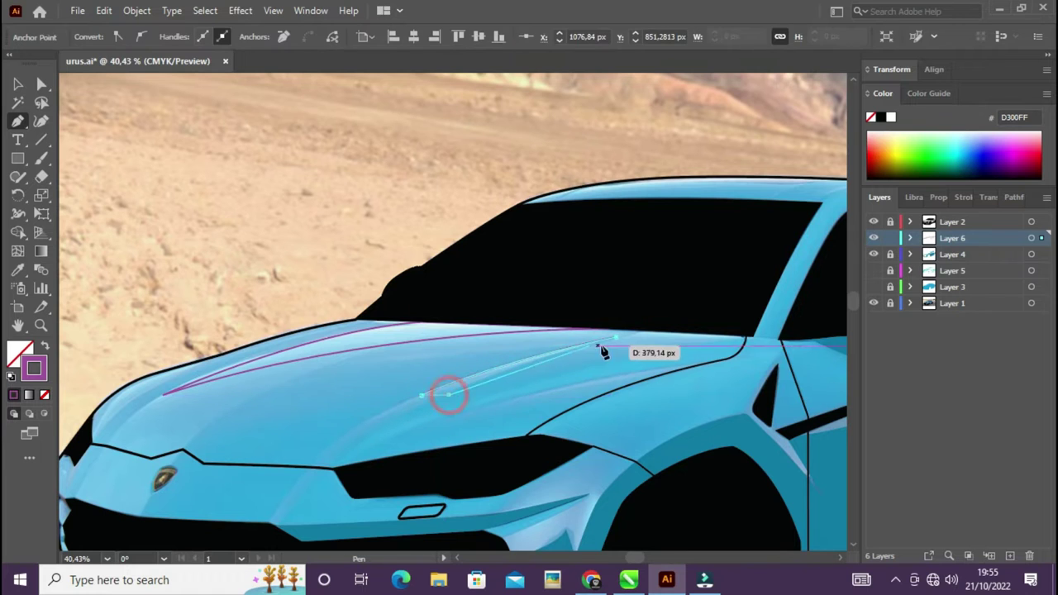
ctrl+click(676, 329)
scroll(378, 320, up, 3)
scroll(551, 276, right, 5)
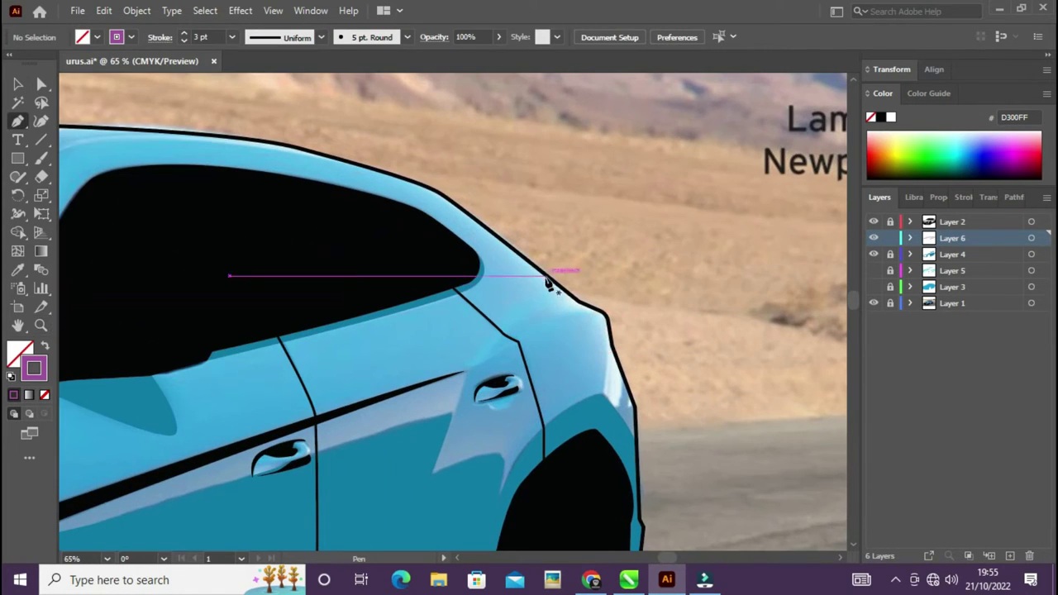
Step: Trace a curved highlight along the rear pillar edge
click(547, 276)
drag(552, 329, 527, 342)
click(606, 315)
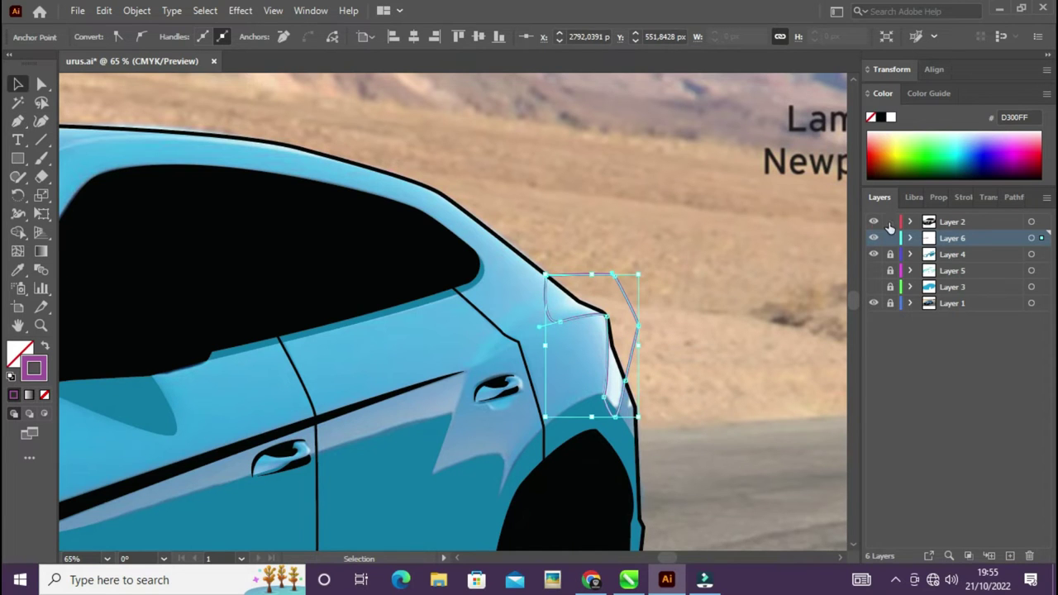
click(950, 222)
drag(548, 540, 610, 283)
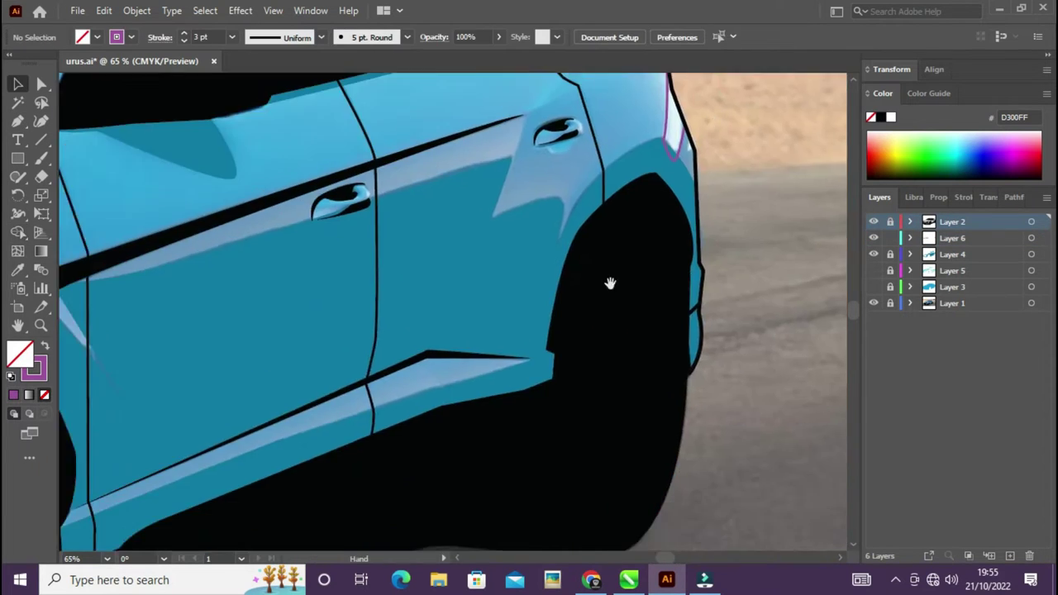
key(ctrl+0)
Step: Select the Layer 6 highlight shapes and fill them white FFFFFF
drag(791, 250, 687, 217)
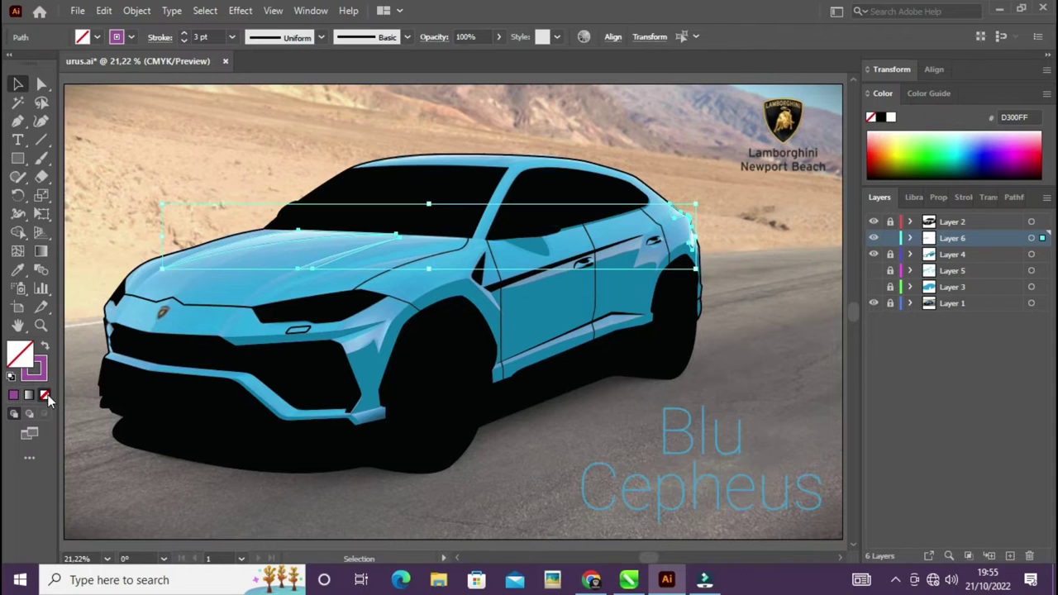
double_click(20, 354)
text(ffffff)
click(879, 276)
key(ctrl+shift+a)
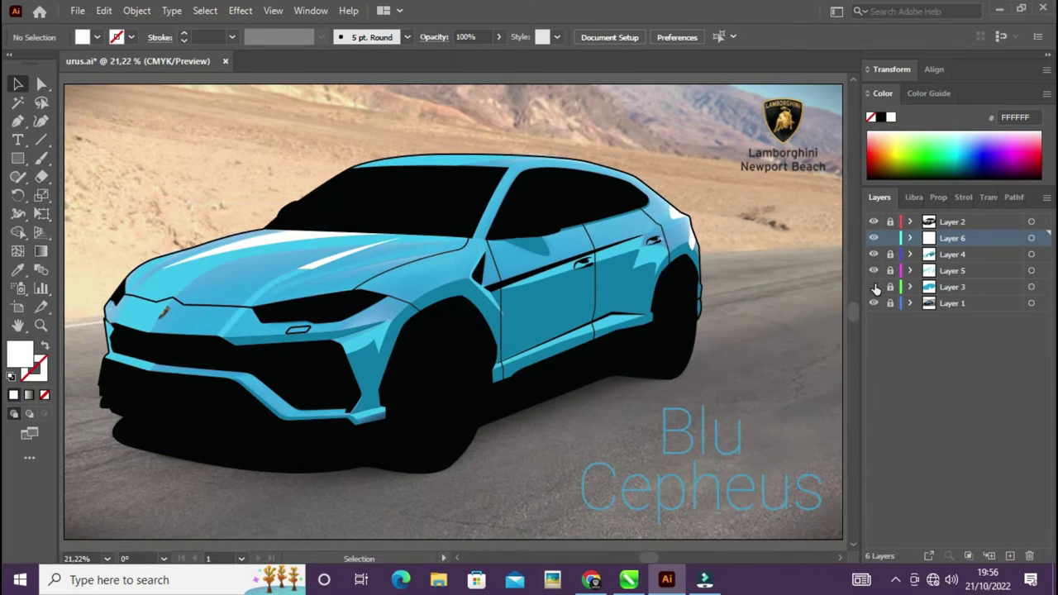
Step: Hide Layers 3–5 and draw a curved highlight along the roof edge
click(874, 287)
drag(873, 287, 874, 254)
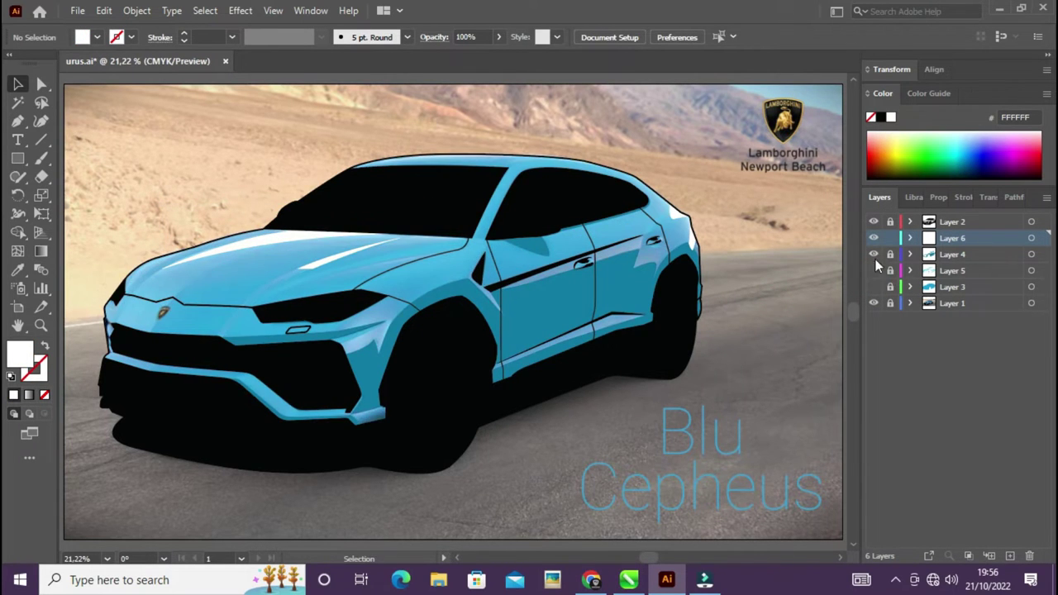
key(z)
click(744, 231)
click(172, 341)
drag(454, 308, 347, 324)
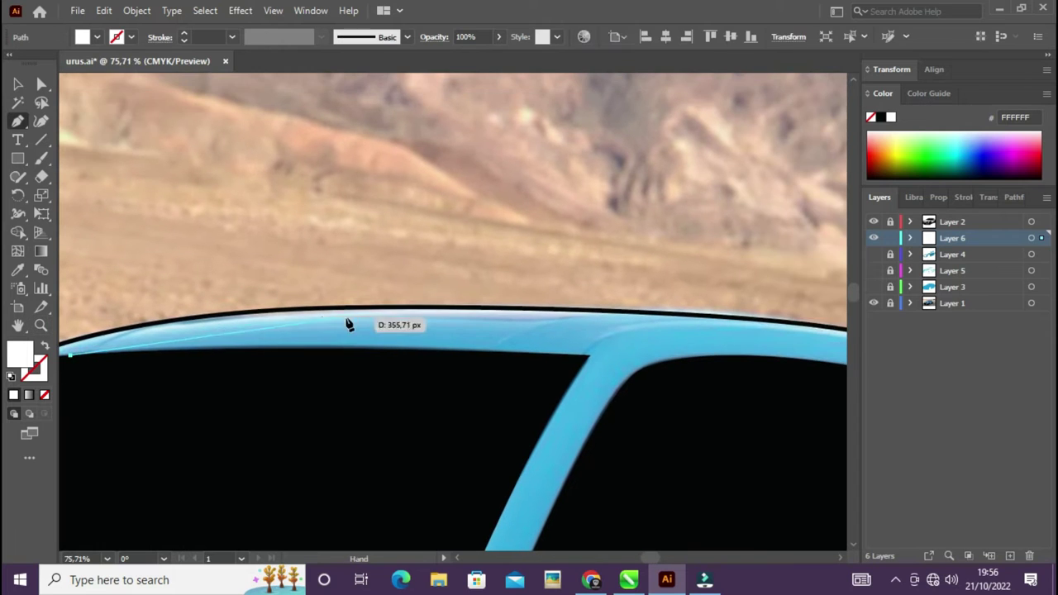
drag(461, 321, 592, 282)
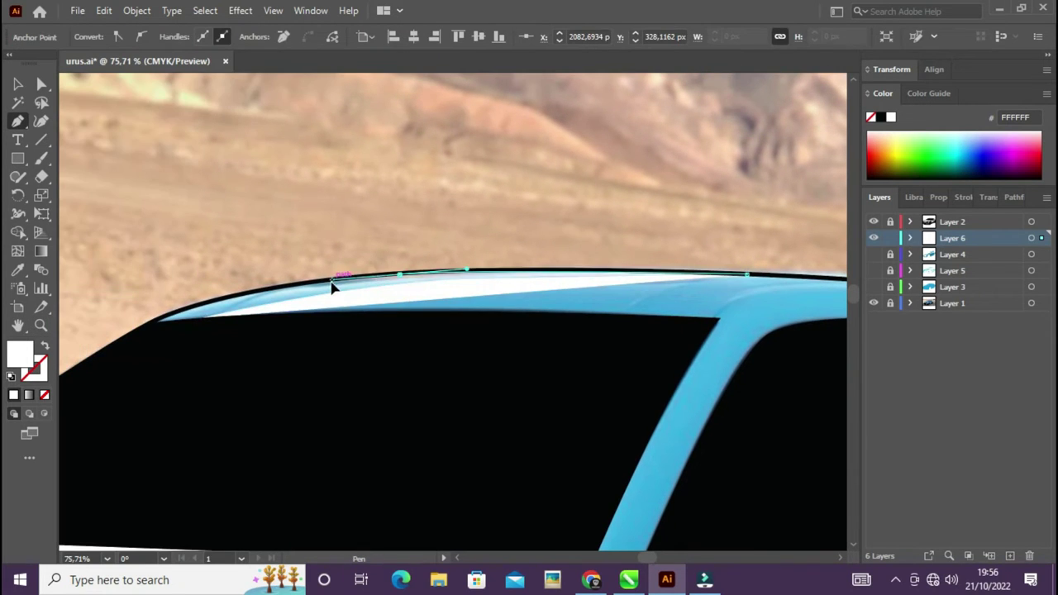
key(v)
key(ctrl+0)
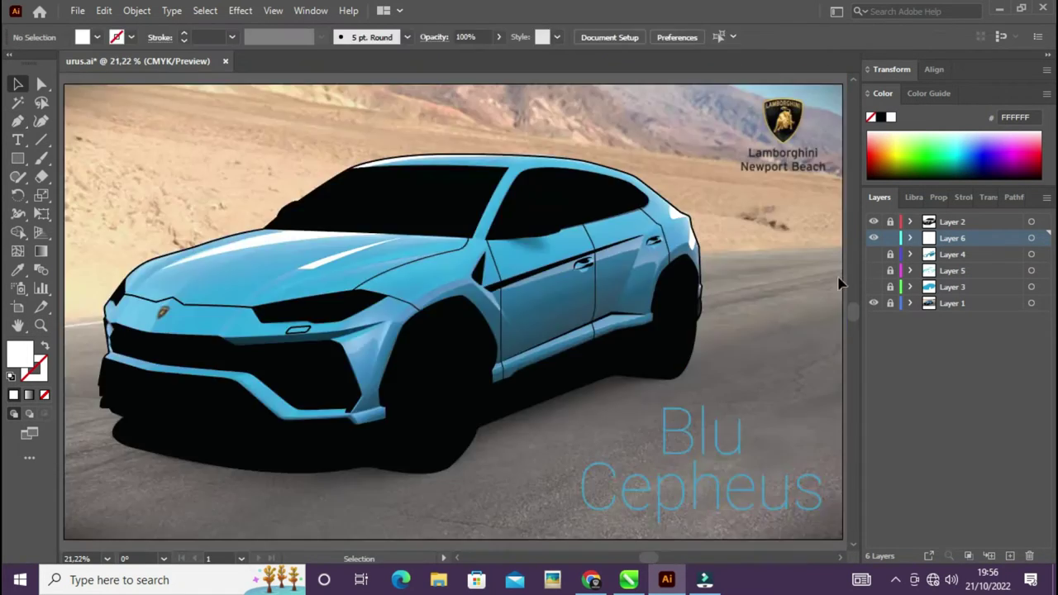
Step: Show the car layers again and give Layer 5's body panels a new blue fill
click(874, 287)
key(z)
click(619, 293)
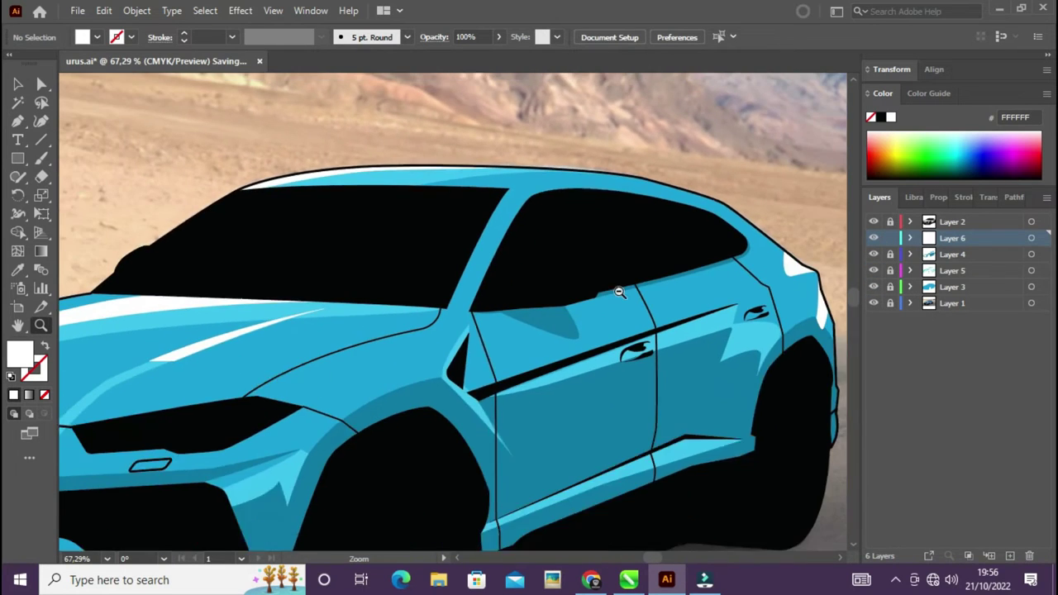
key(ctrl+0)
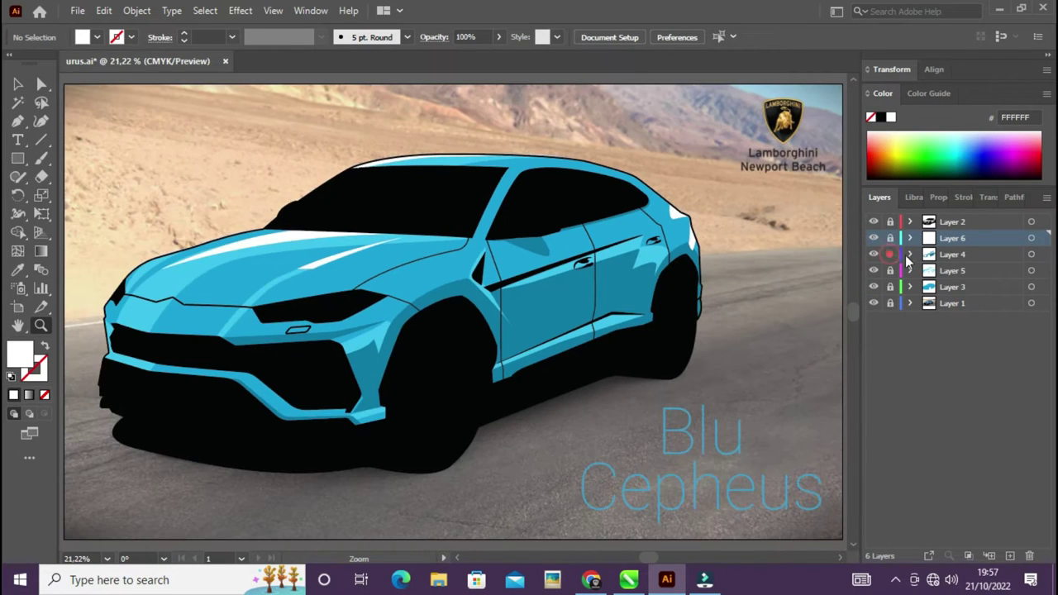
click(874, 272)
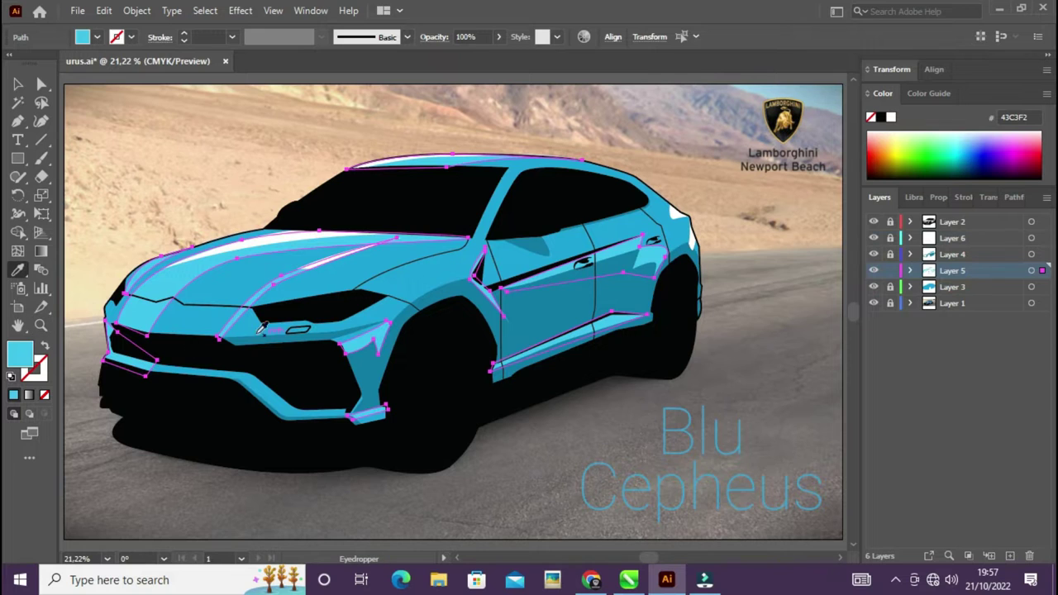
double_click(21, 353)
click(632, 274)
click(879, 278)
Step: Recolour the car body path to brighter blue 27C7FF, save, and hide the background photo
key(v)
click(637, 260)
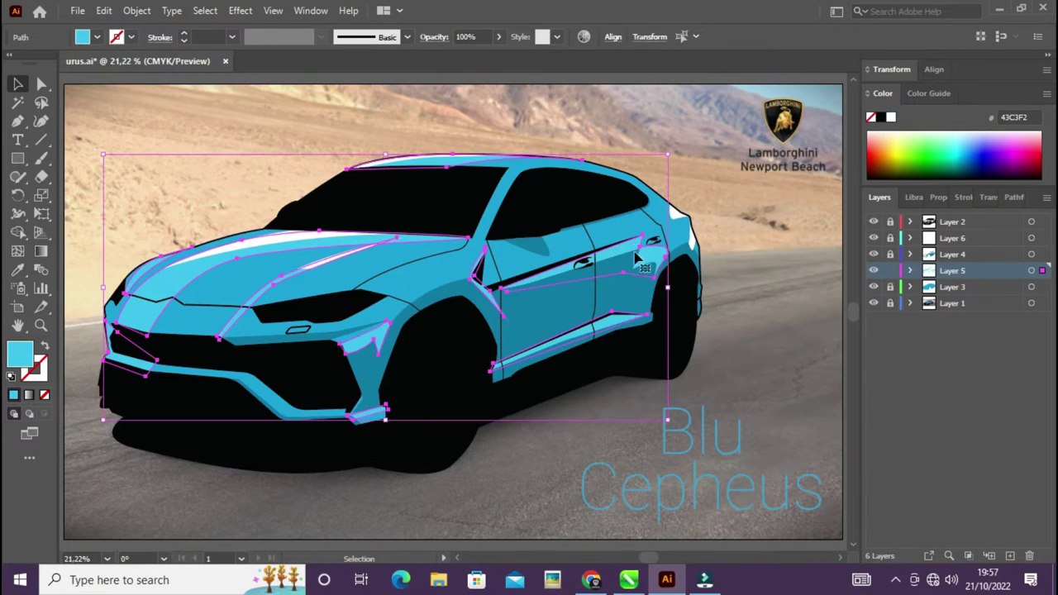
double_click(20, 353)
click(678, 300)
click(879, 279)
click(779, 359)
key(ctrl+s)
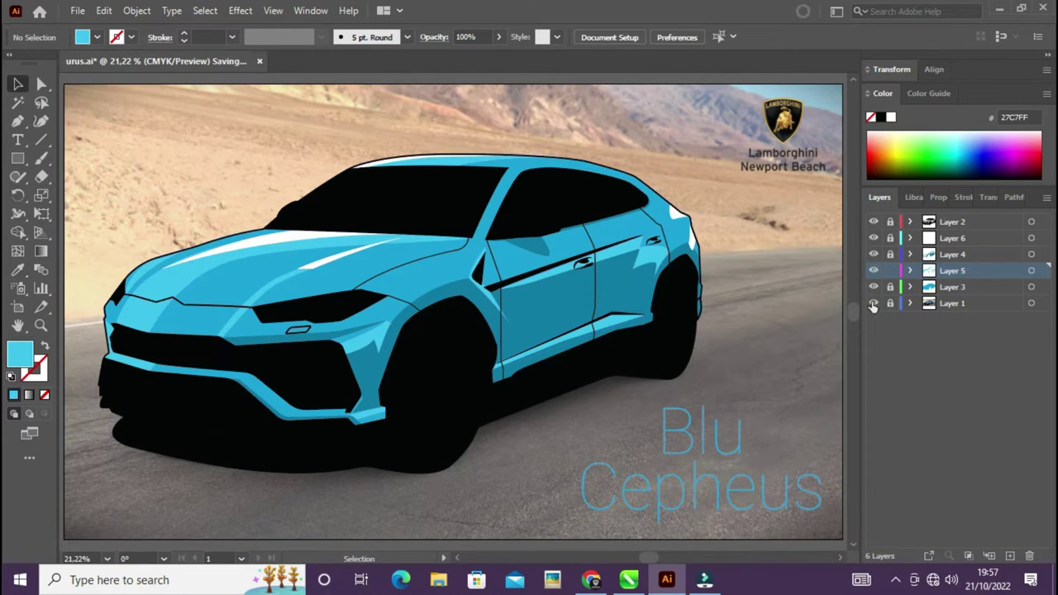
click(874, 304)
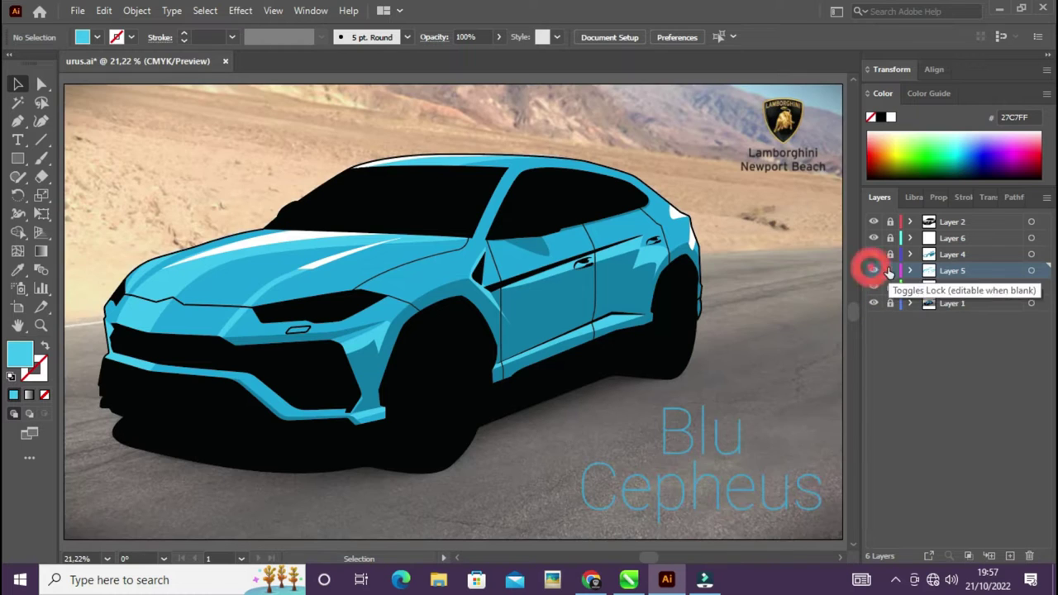
drag(284, 249, 406, 302)
Step: Give the white hood highlight a gradient, sampling the car's cyan into both stops
click(406, 303)
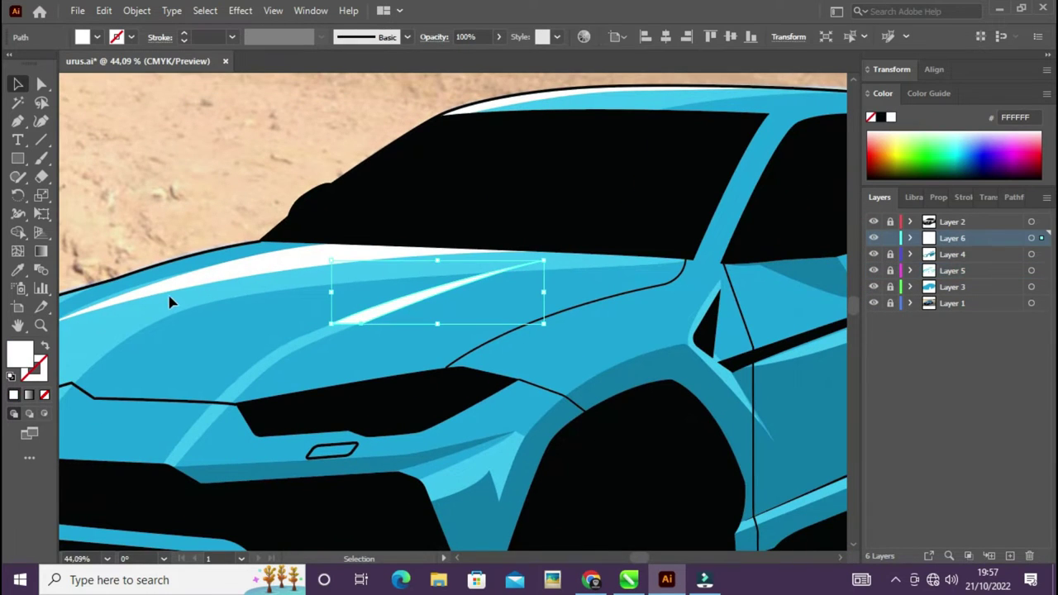
click(40, 251)
click(377, 304)
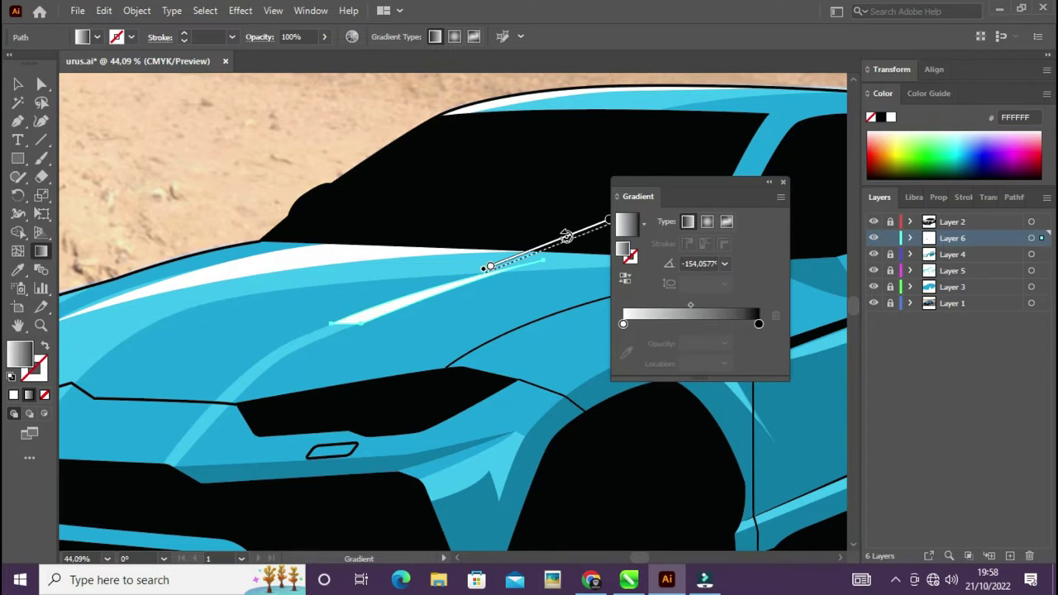
click(623, 323)
click(626, 351)
click(316, 339)
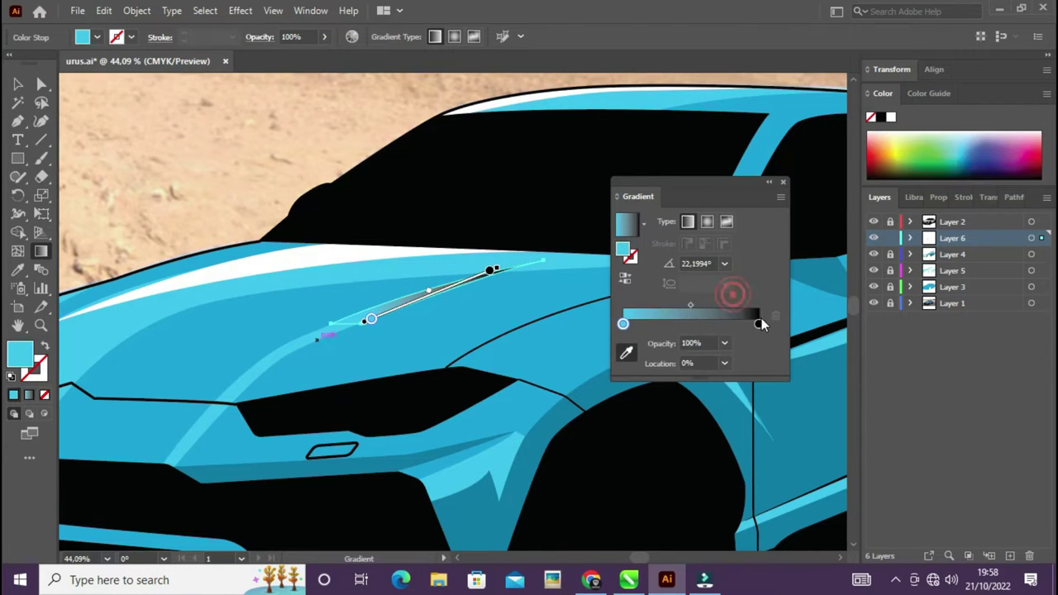
click(759, 323)
click(626, 351)
click(510, 259)
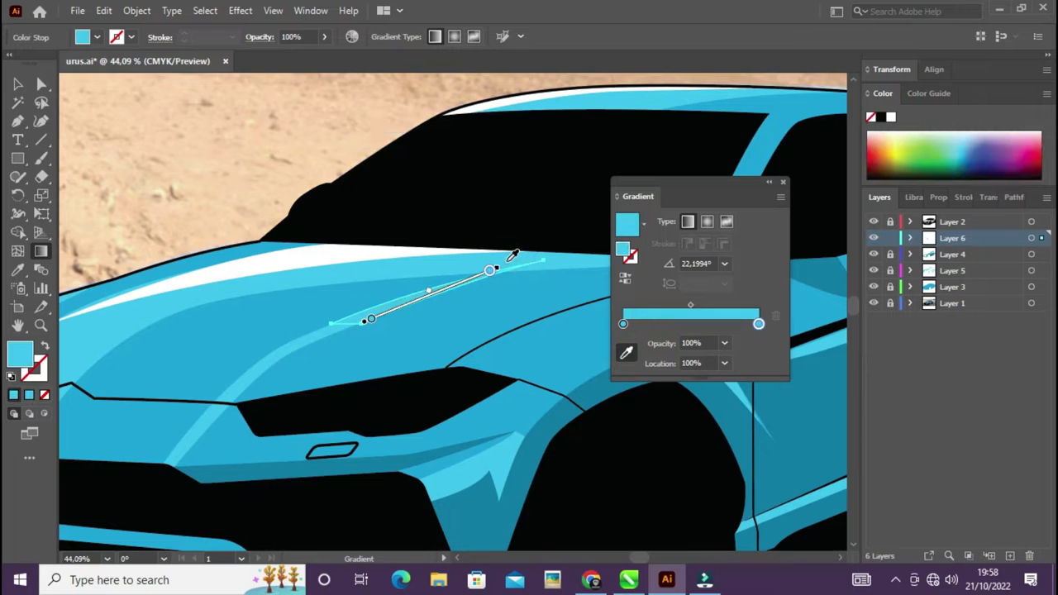
Step: Change the highlight gradient's right stop to white so it fades cyan to white
click(783, 182)
click(184, 138)
click(420, 307)
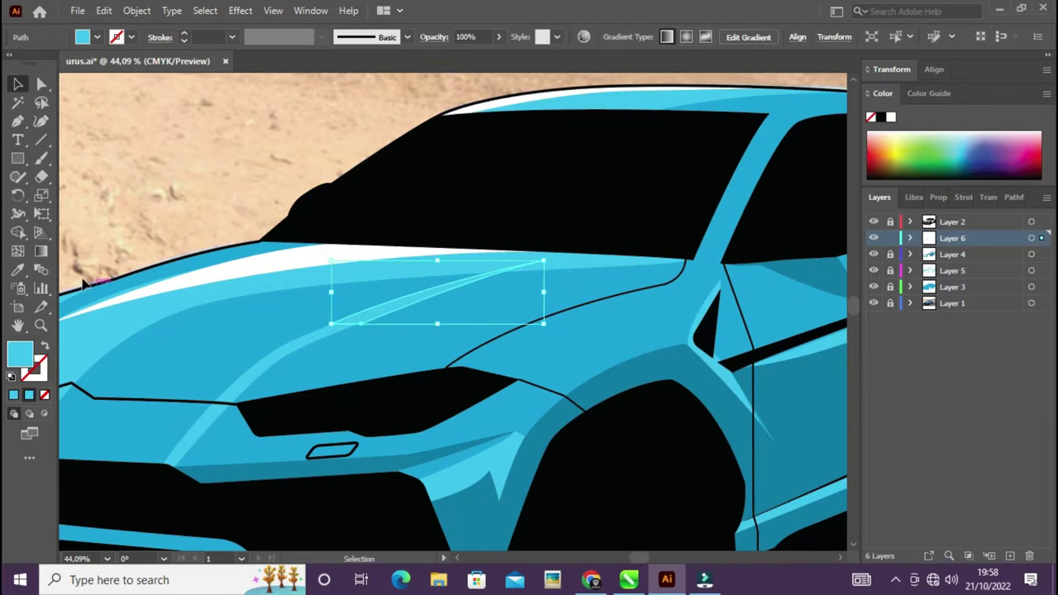
key(g)
key(ctrl+F9)
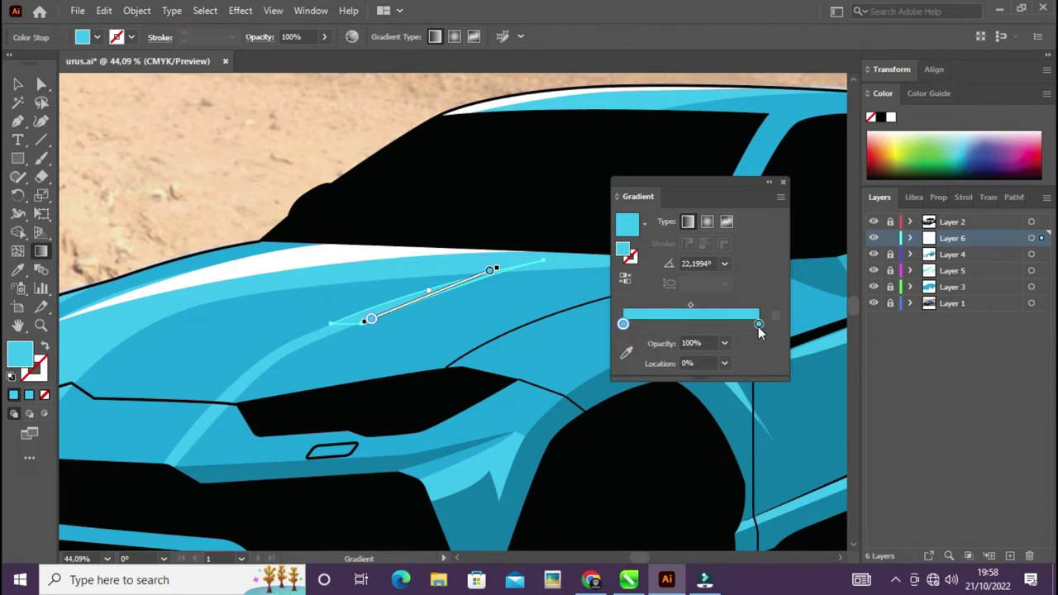
click(626, 353)
click(435, 249)
key(v)
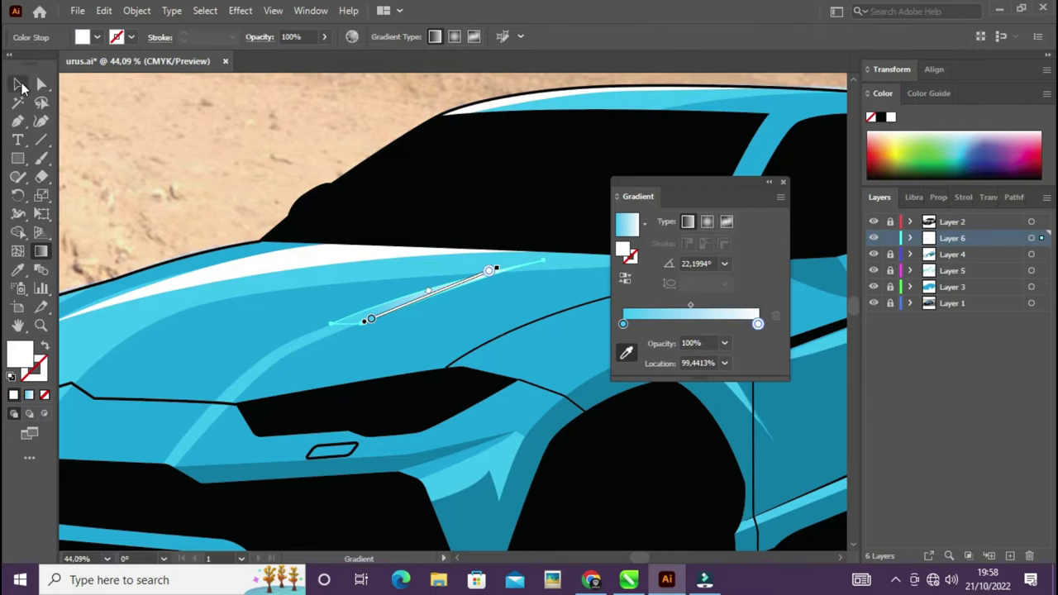
Step: Zoom in and nudge the hood highlight's end point slightly leftwards
click(391, 329)
key(z)
drag(391, 329, 586, 427)
key(a)
drag(307, 368, 312, 373)
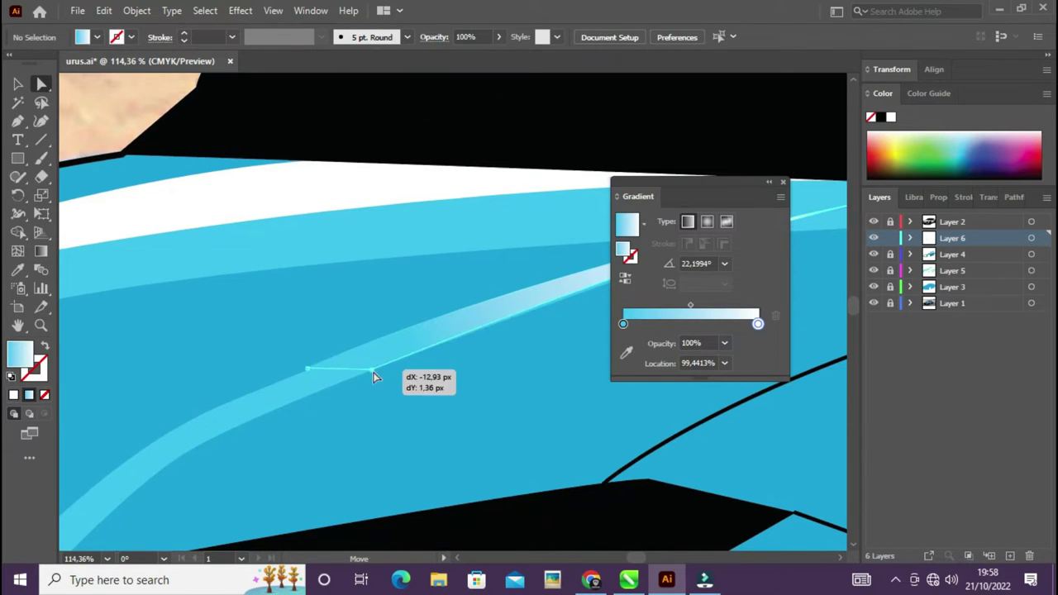
scroll(538, 371, down, 3)
scroll(484, 319, down, 2)
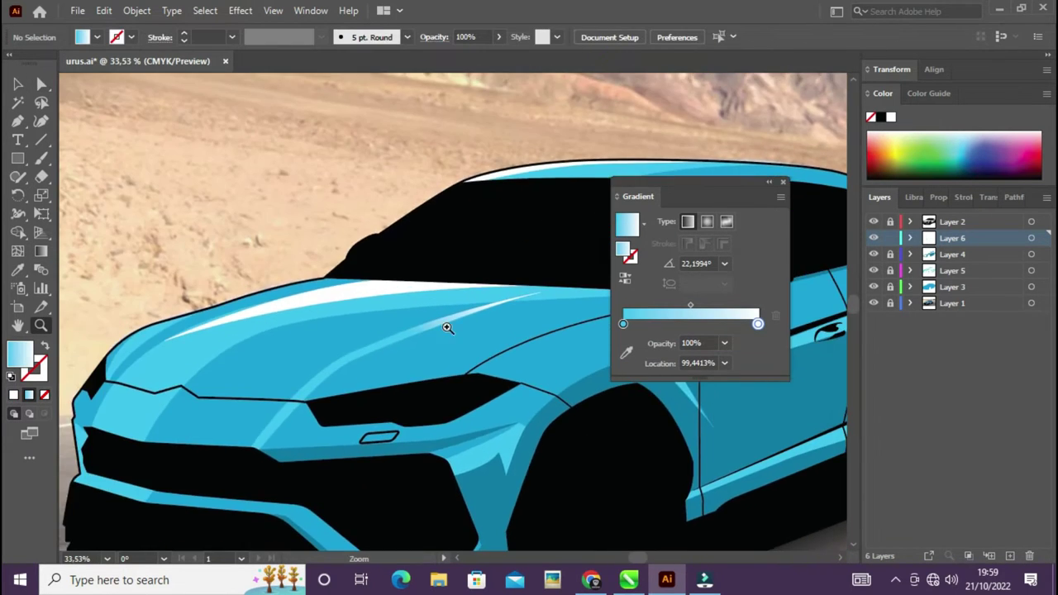
Step: Copy the same cyan-to-white gradient onto the larger hood highlight and inspect the hood
key(i)
click(444, 320)
key(ctrl+shift+a)
scroll(172, 284, down, 2)
key(v)
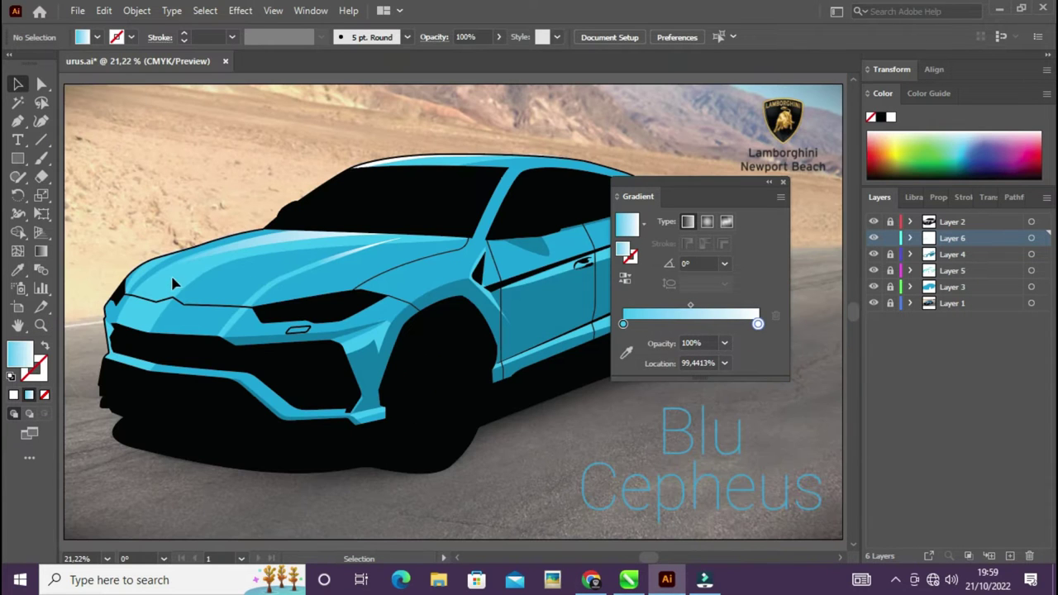
click(784, 182)
key(z)
scroll(463, 314, up, 3)
scroll(522, 347, up, 2)
scroll(458, 364, down, 2)
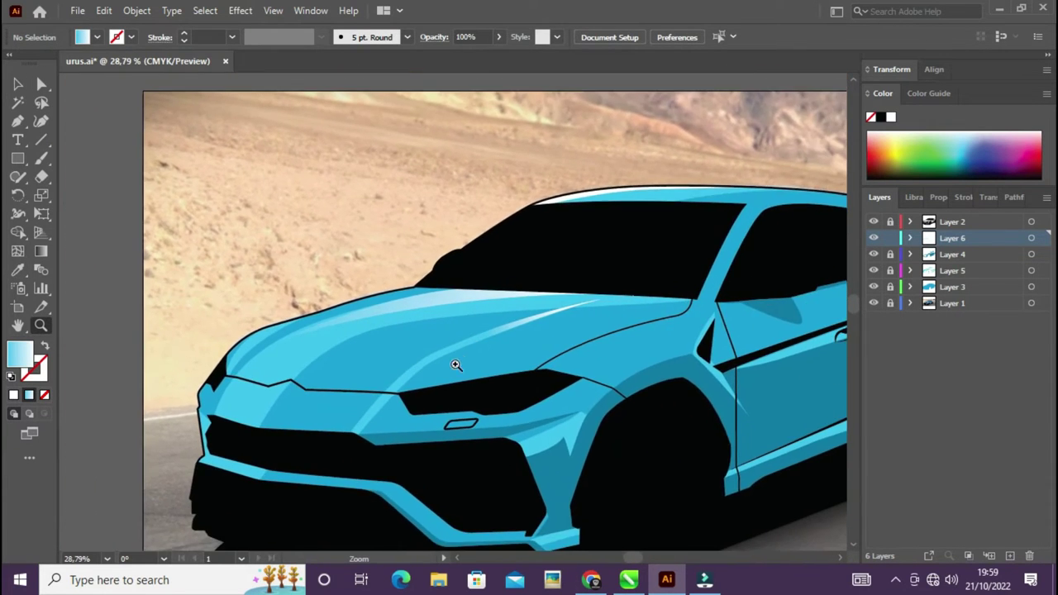
scroll(468, 415, down, 3)
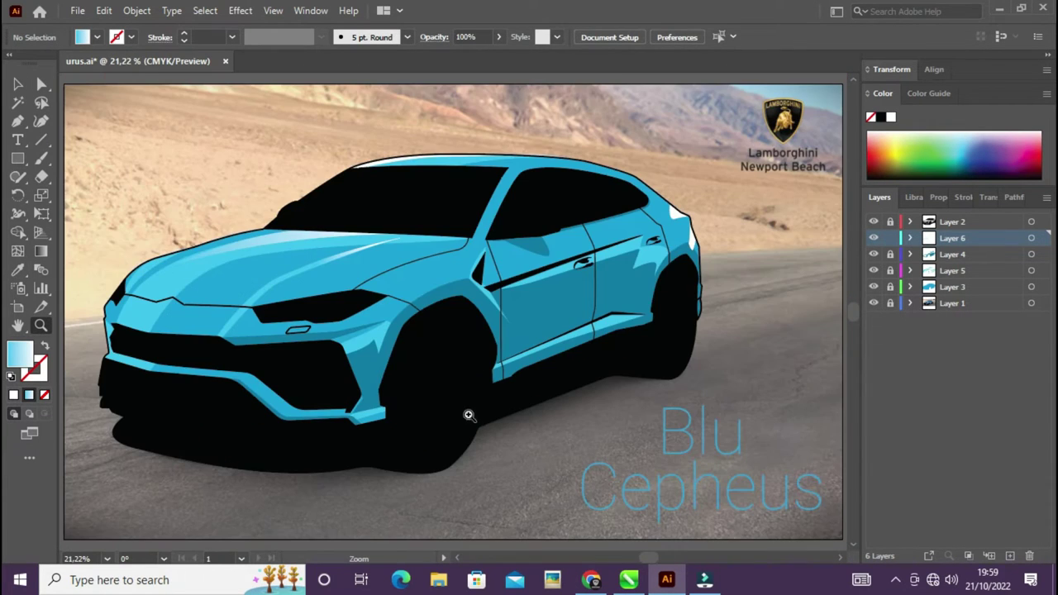
Step: On Layer 5, draw a closed triangular highlight shape along the lower front bumper
click(890, 270)
scroll(494, 454, up, 3)
key(p)
click(248, 390)
click(306, 382)
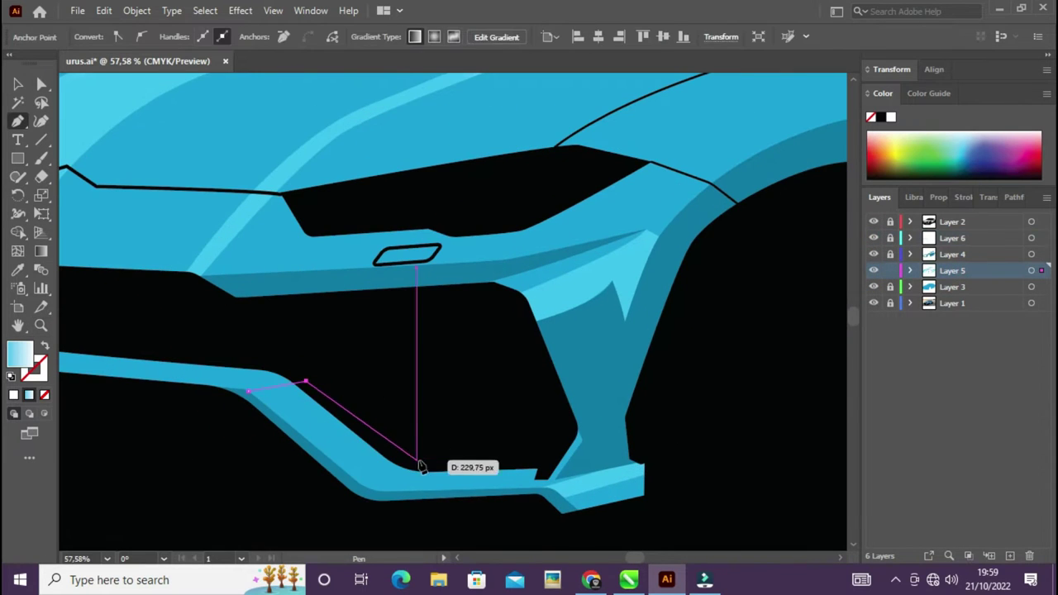
click(431, 456)
click(248, 390)
key(ctrl+shift+a)
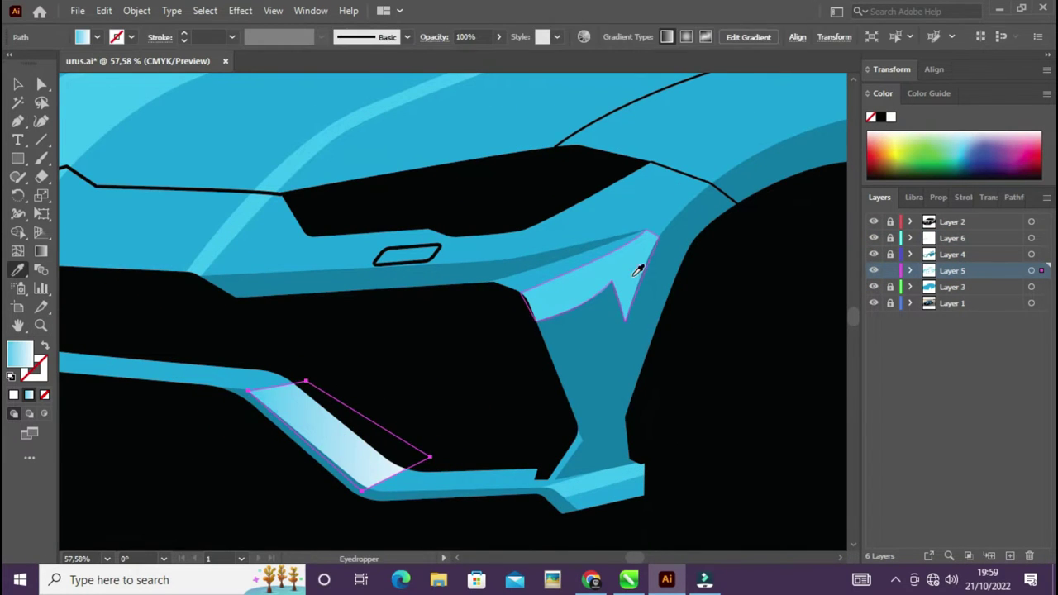
Step: Give the bumper shape the matching gradient, save, and toggle the background photo to check
key(a)
key(ctrl+minus)
key(v)
key(ctrl+0)
key(ctrl+s)
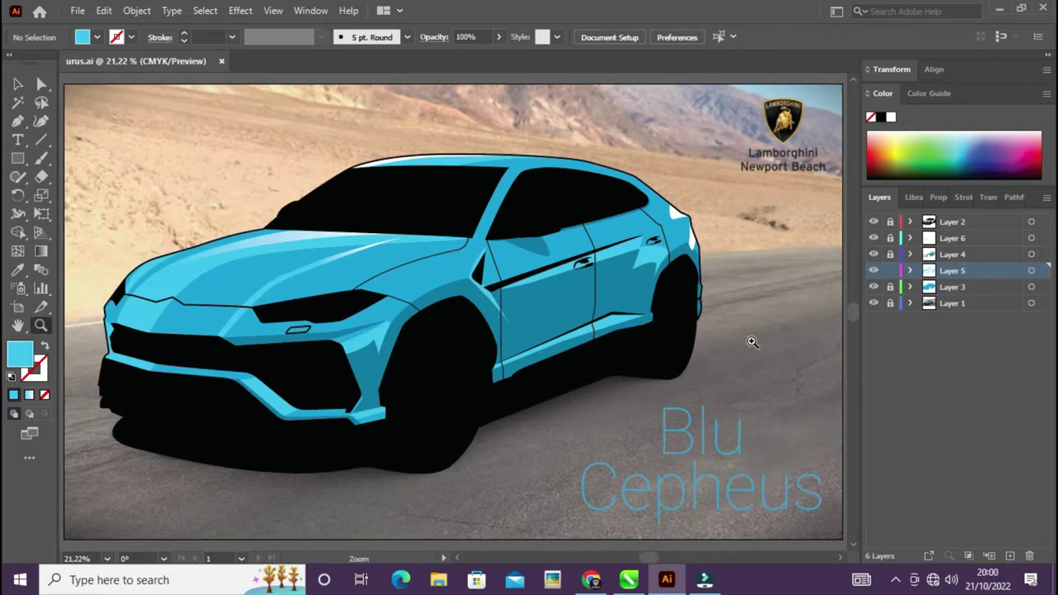
click(873, 302)
click(874, 287)
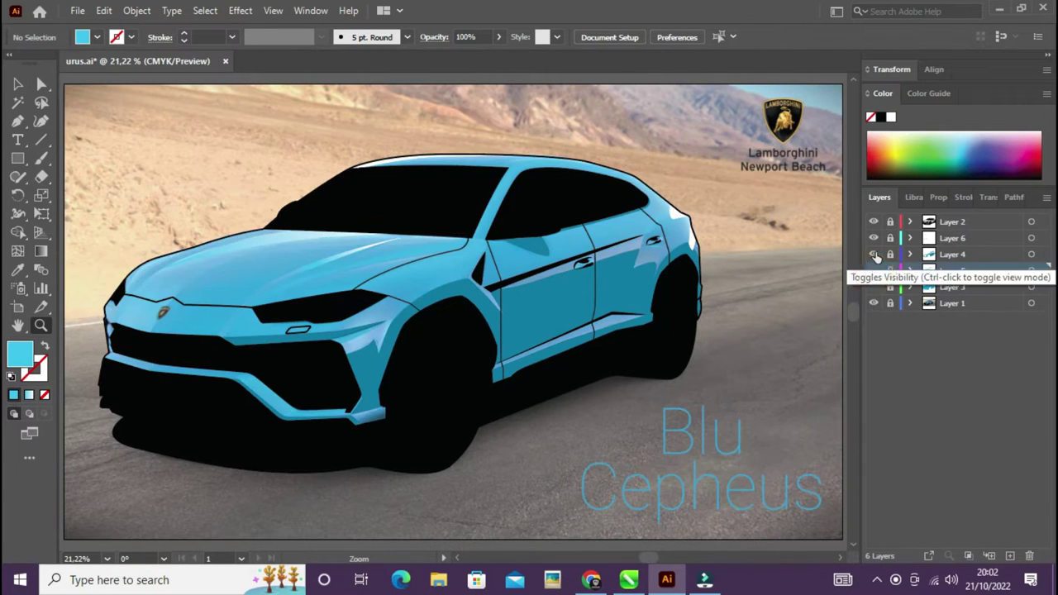
Step: Add Layer 7 over the reference photo with fill None and stroke colour FF00FF
alt+click(874, 302)
click(1010, 556)
drag(305, 201, 520, 309)
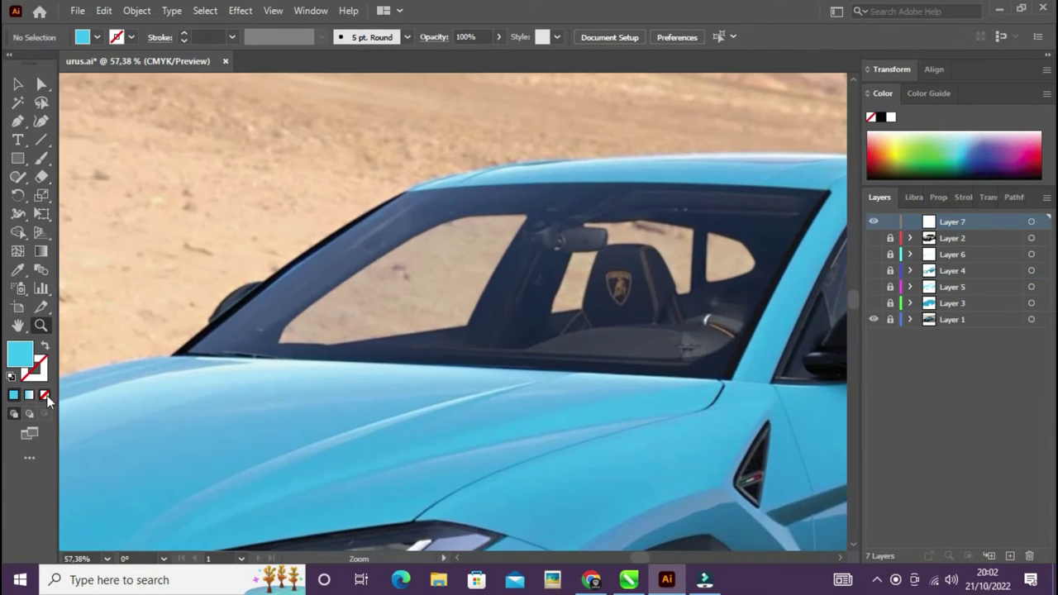
click(44, 394)
double_click(33, 368)
text(ff00ff)
key(Return)
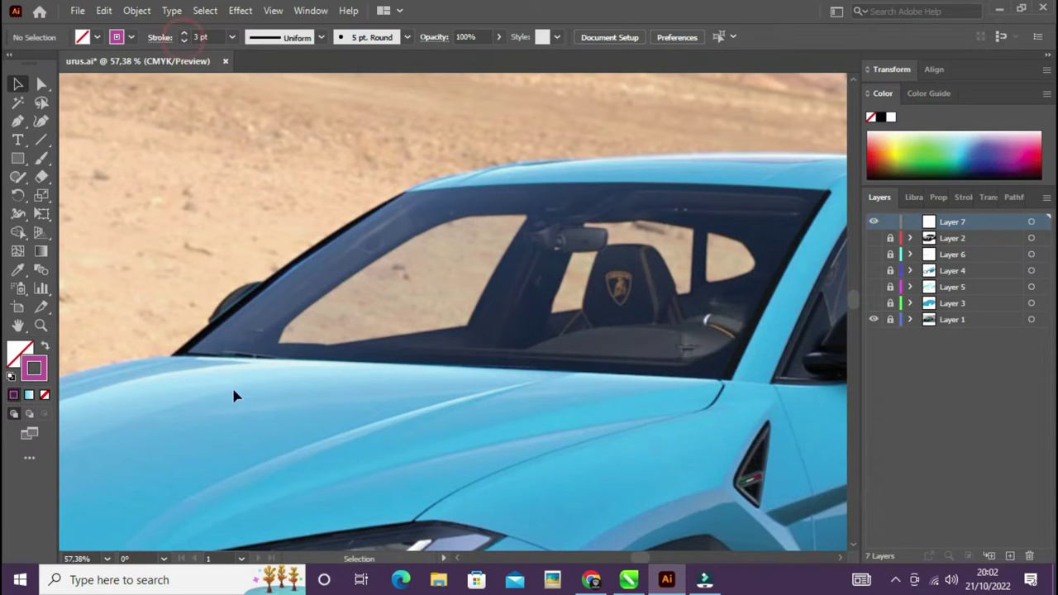
Step: Start a Pen outline from the windshield's lower-left corner, curving along its top edge
scroll(217, 347, up, 1)
key(p)
click(180, 357)
drag(502, 153, 399, 307)
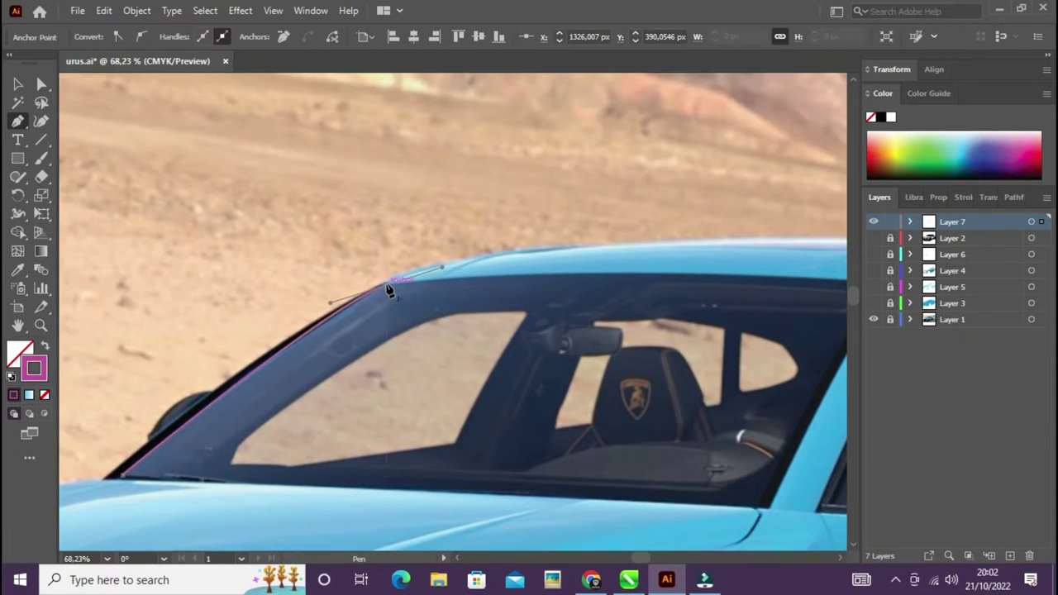
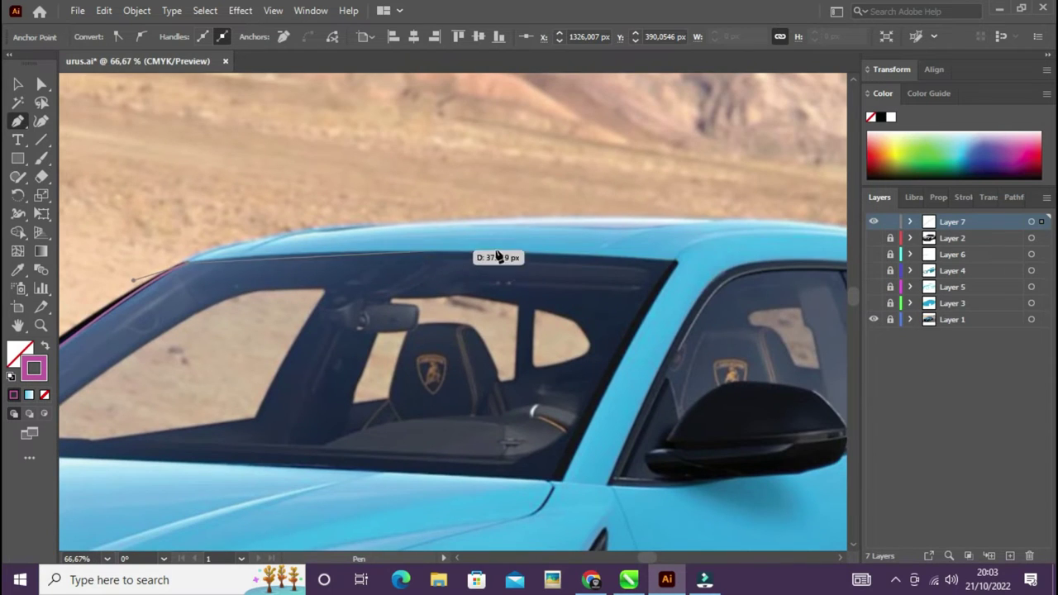
Step: Add the windshield's top-right corner and close the windshield outline
drag(675, 262, 738, 285)
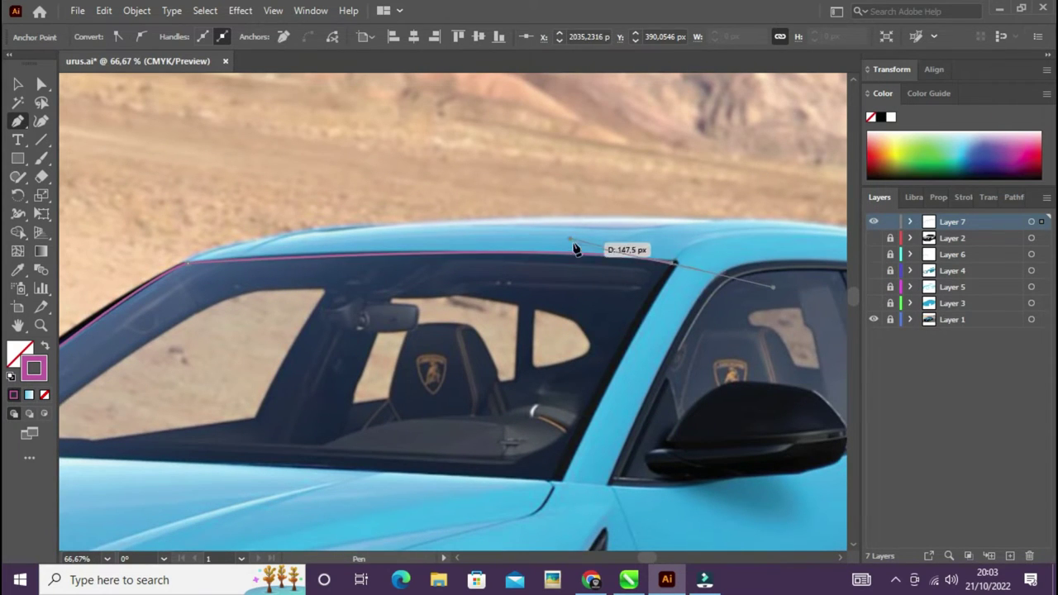
drag(179, 468, 392, 351)
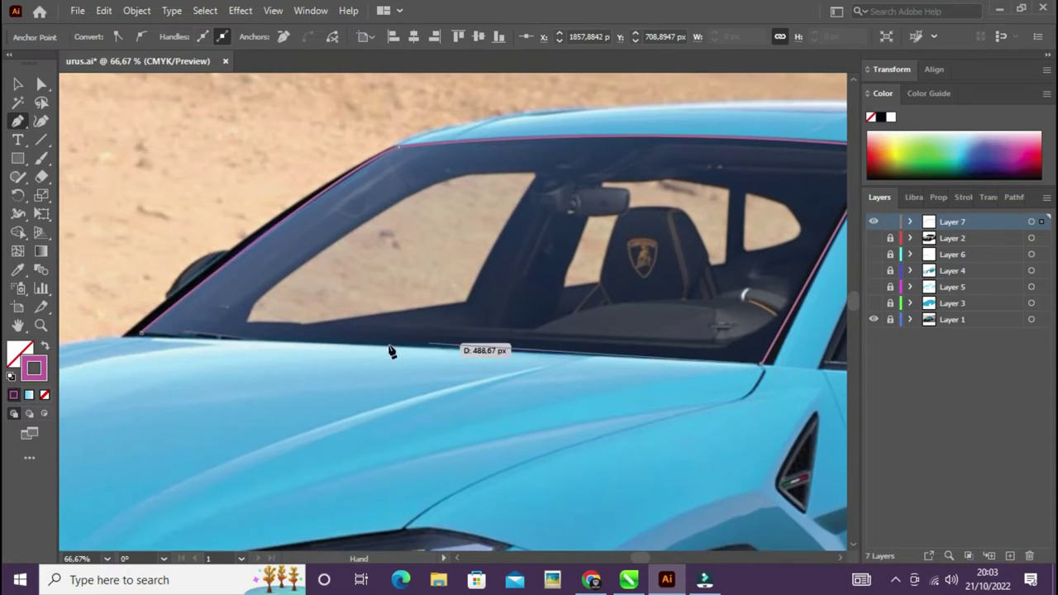
click(140, 334)
ctrl+click(314, 383)
drag(429, 241, 405, 319)
Step: Trace the bright see-through area inside the windshield as a closed outline
click(439, 378)
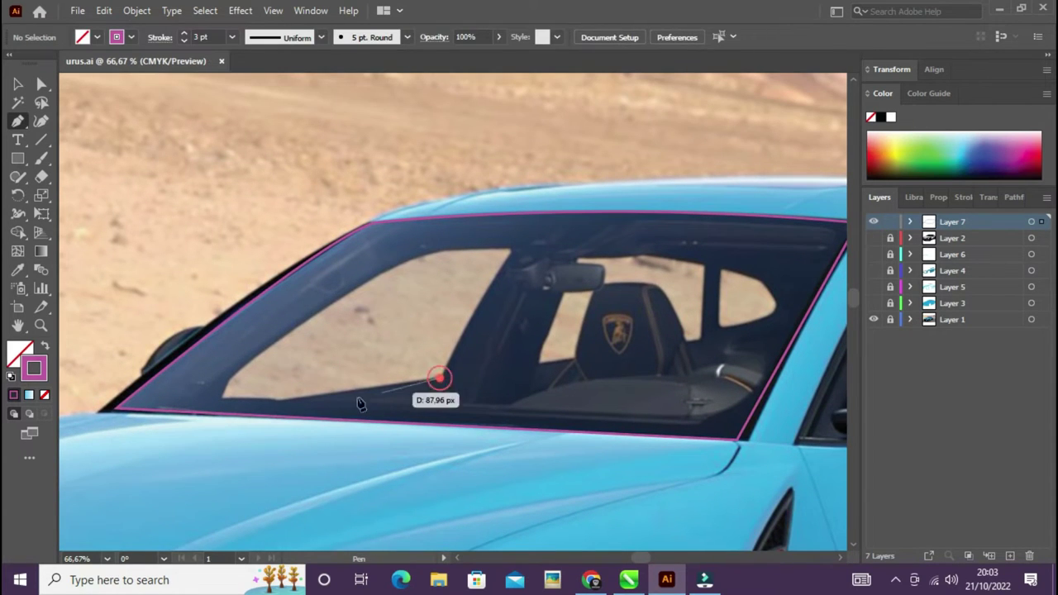
drag(277, 402, 223, 403)
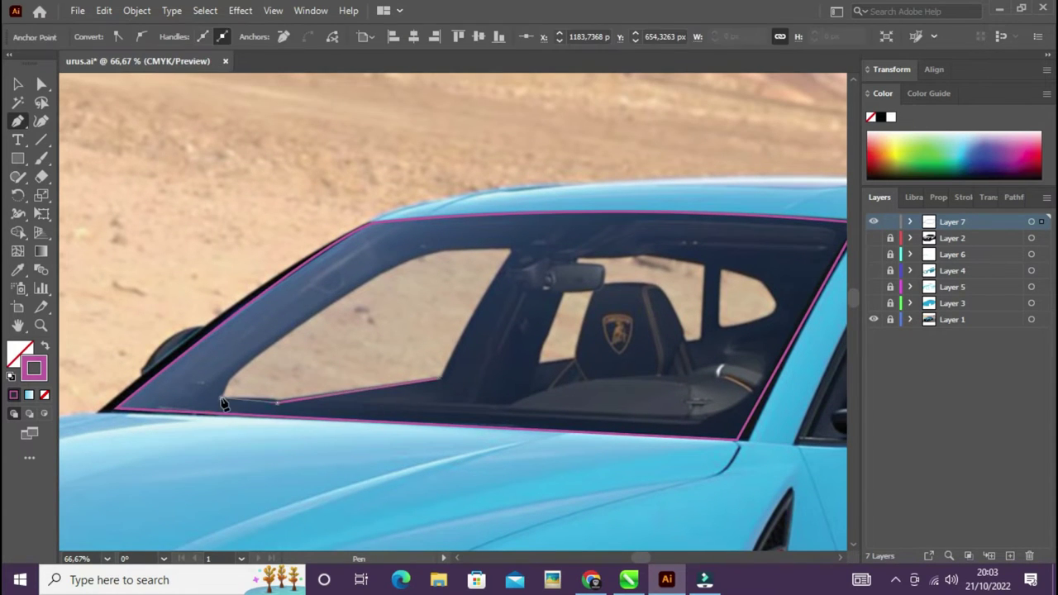
click(443, 377)
ctrl+click(413, 265)
Step: Change the stroke colour of both outlines to yellow FFFF00
double_click(34, 369)
text(ffff00)
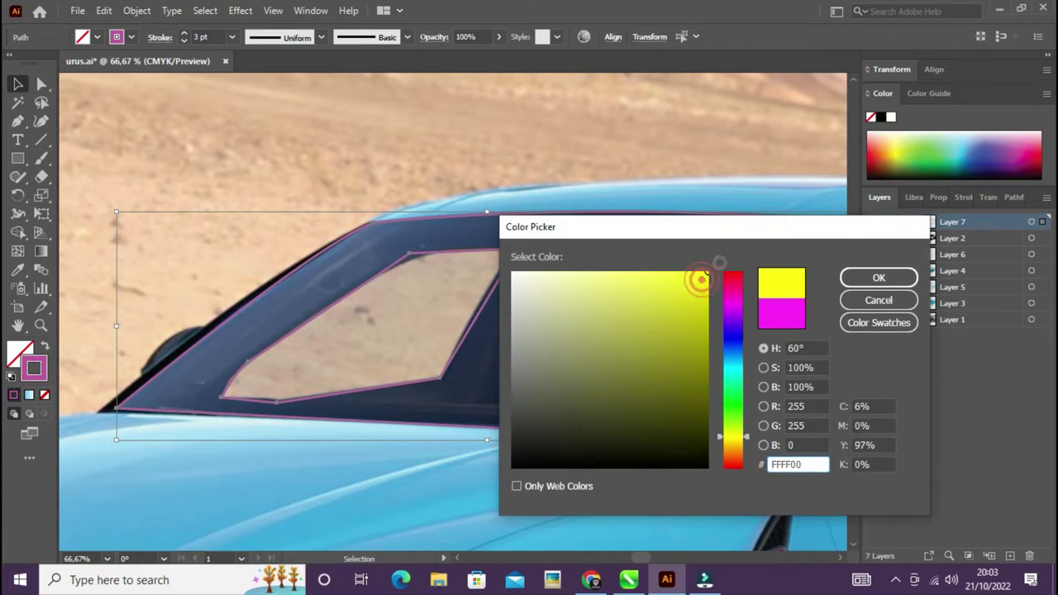
key(Return)
key(a)
click(442, 252)
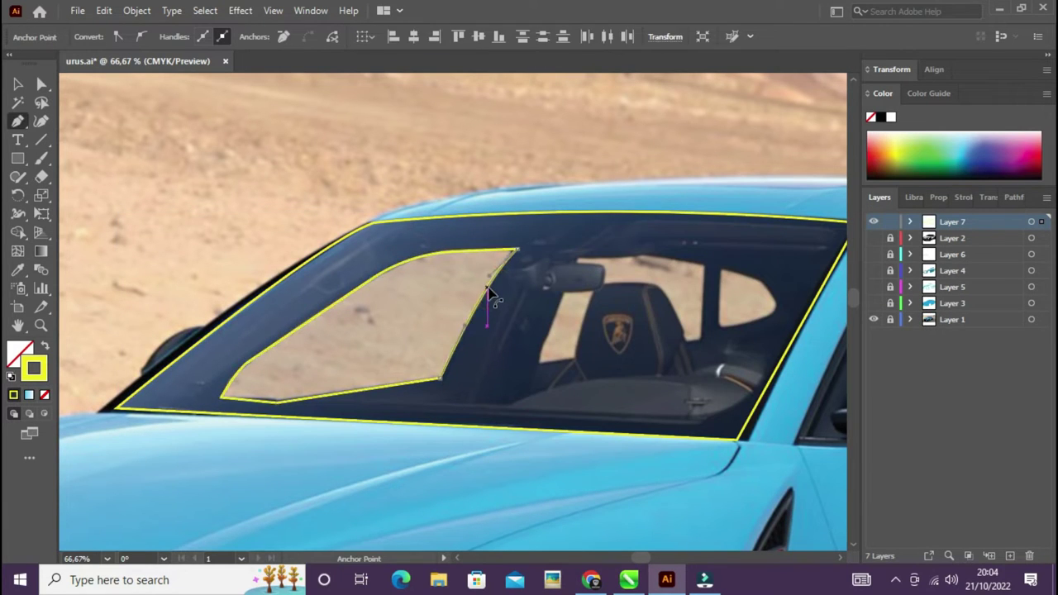
Step: Round the inner window's top-right corner and outline the small parallelogram gap beside the headrest
drag(508, 256, 499, 260)
click(289, 401)
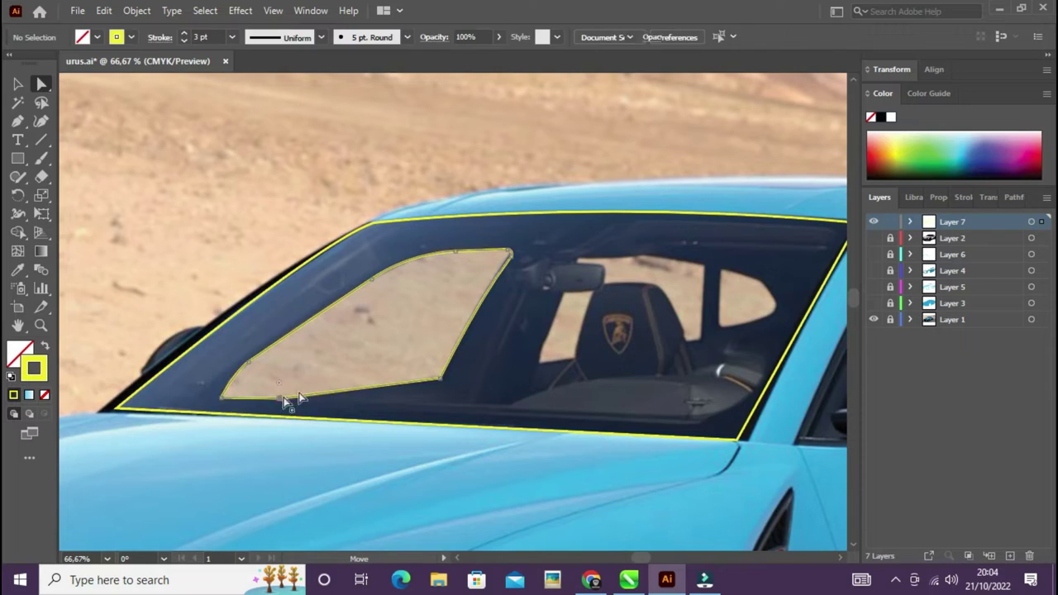
key(p)
scroll(496, 347, up, 2)
click(531, 352)
click(424, 329)
click(469, 330)
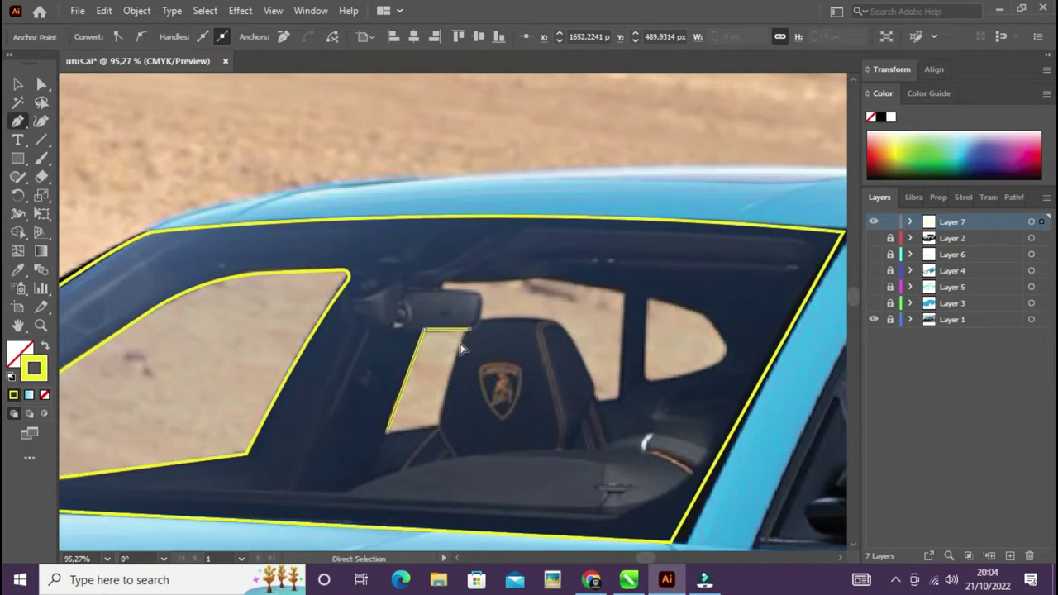
click(387, 430)
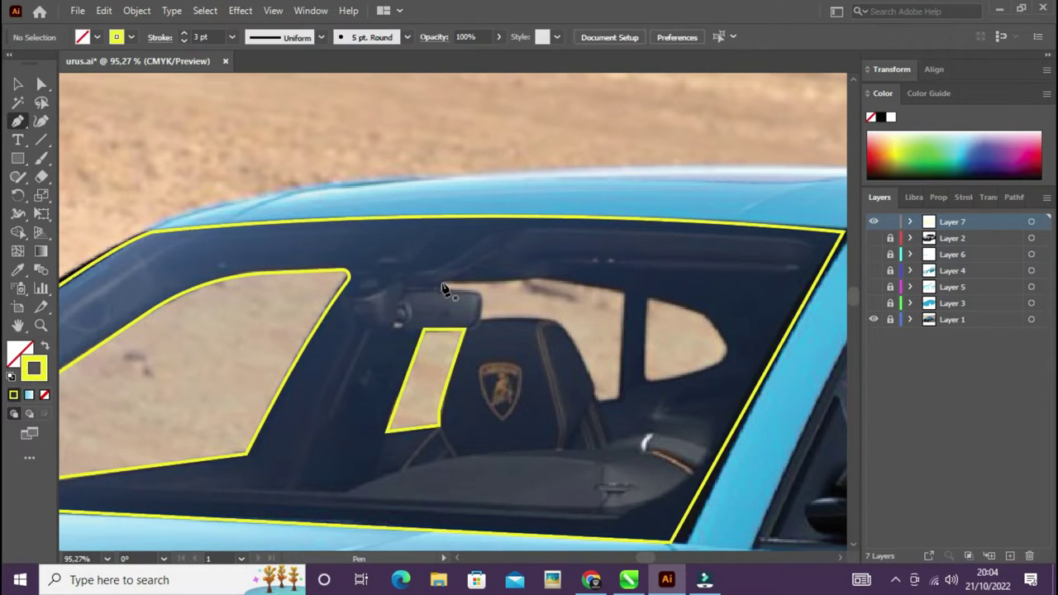
Step: Outline the seat-shaped bright area above the seat
click(442, 284)
click(542, 279)
click(626, 293)
click(619, 397)
click(596, 403)
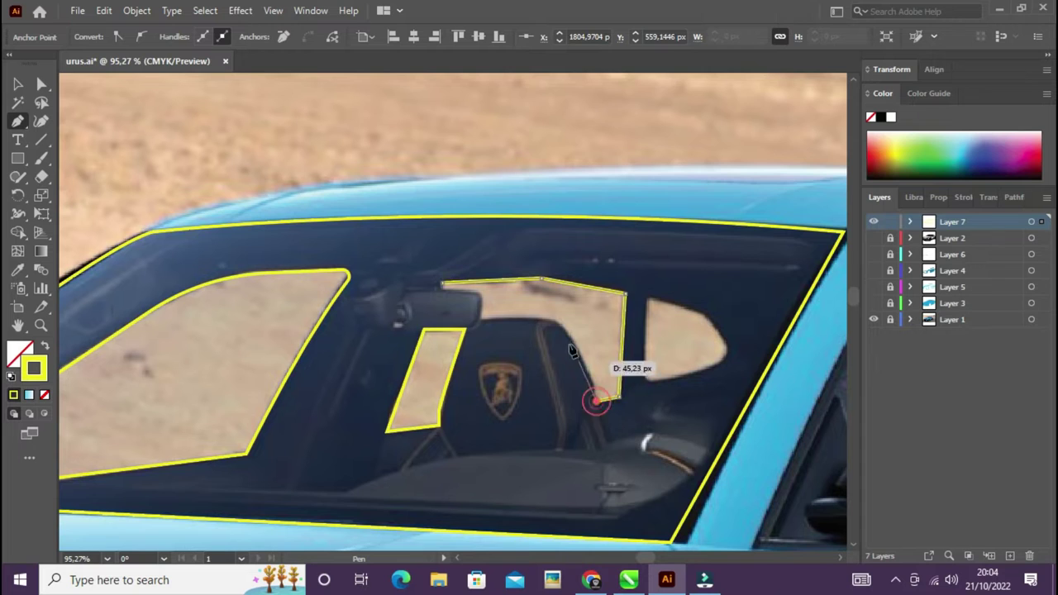
click(444, 289)
click(442, 283)
Step: Outline the small rear window patch and round its right corner
click(649, 298)
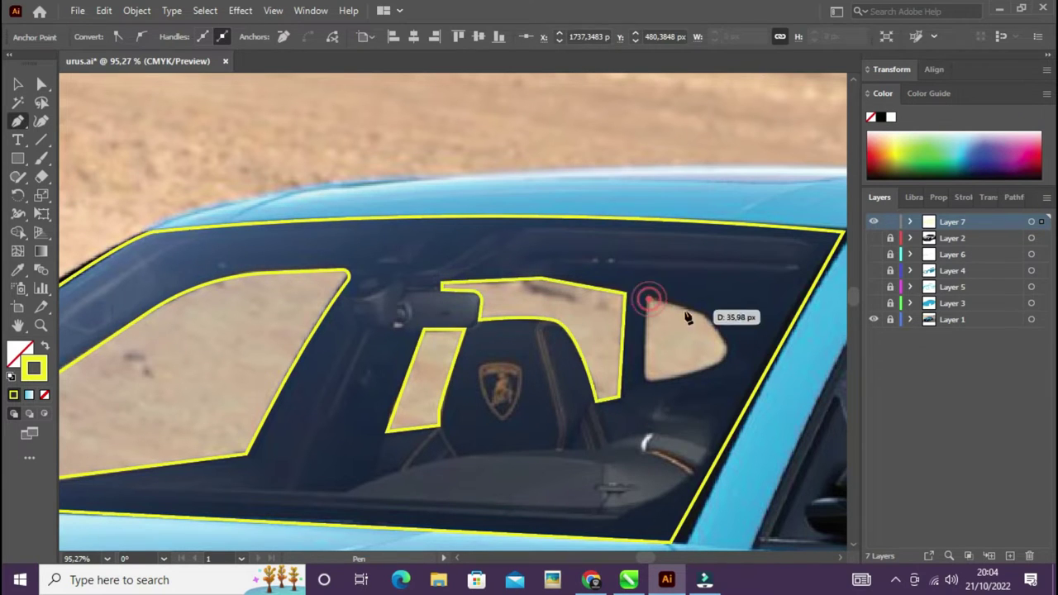
click(705, 313)
click(732, 357)
click(653, 383)
click(649, 299)
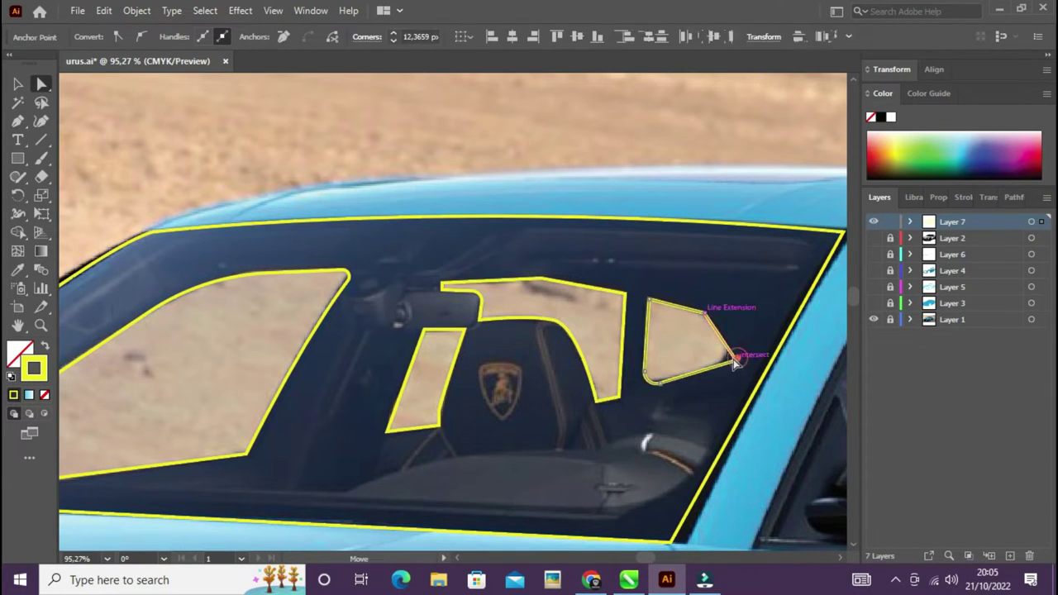
drag(735, 360, 704, 311)
scroll(707, 281, down, 3)
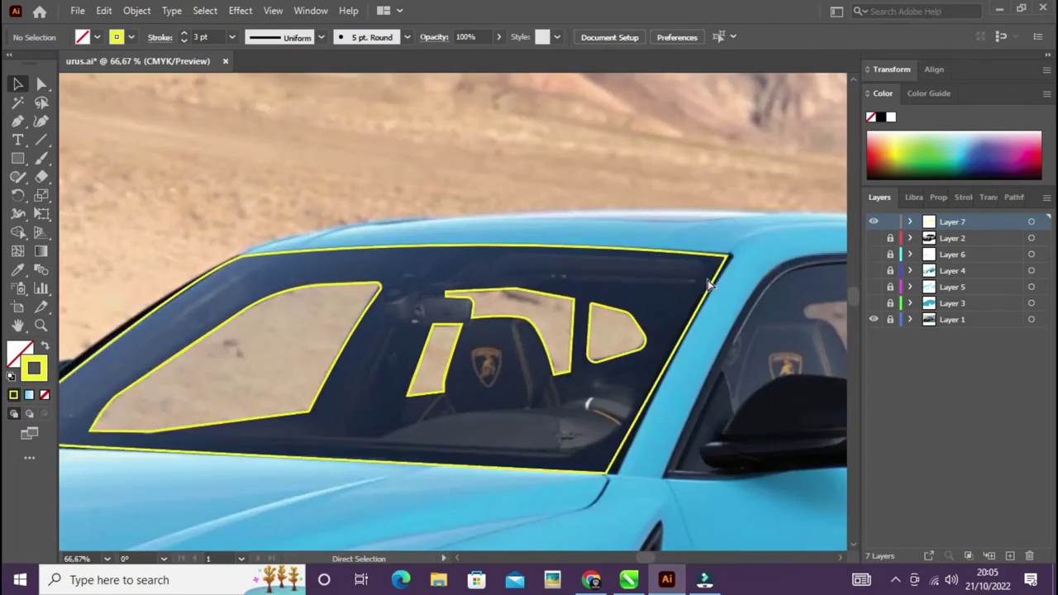
scroll(503, 307, up, 3)
Step: Outline the bright patch in the side window and round its left corners
key(p)
click(506, 312)
click(517, 334)
click(533, 386)
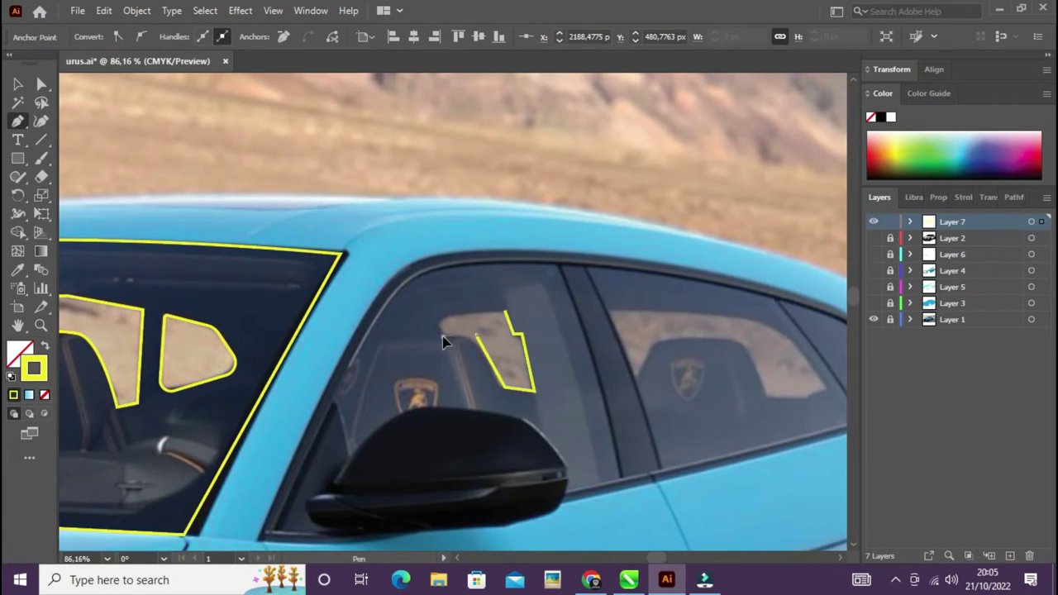
click(506, 312)
key(a)
drag(451, 329, 496, 351)
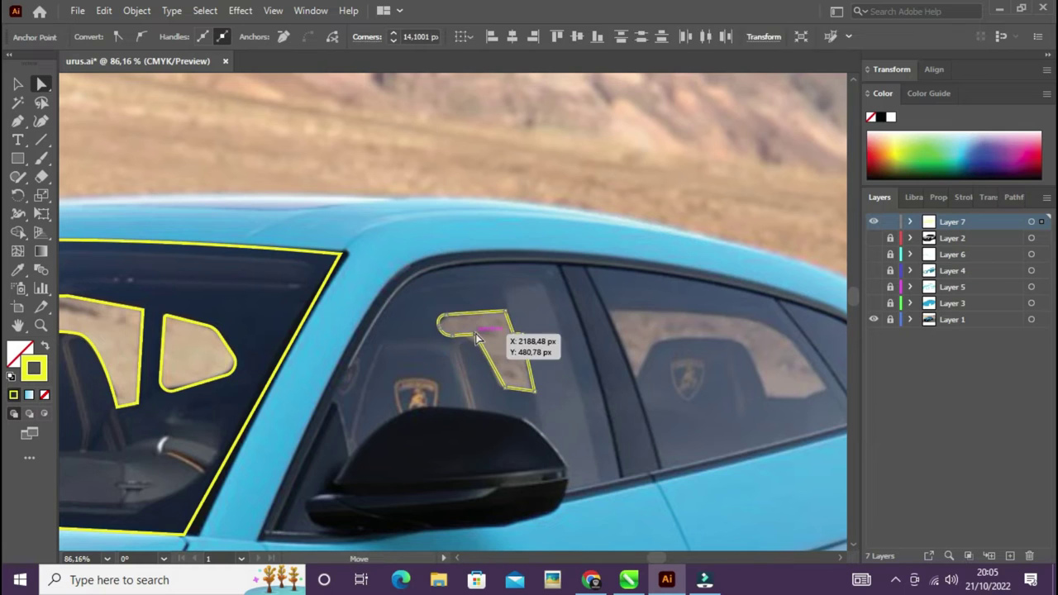
key(p)
Step: Outline the rear side window's bright patch and round its right-hand corners
scroll(516, 372, right, 3)
click(470, 299)
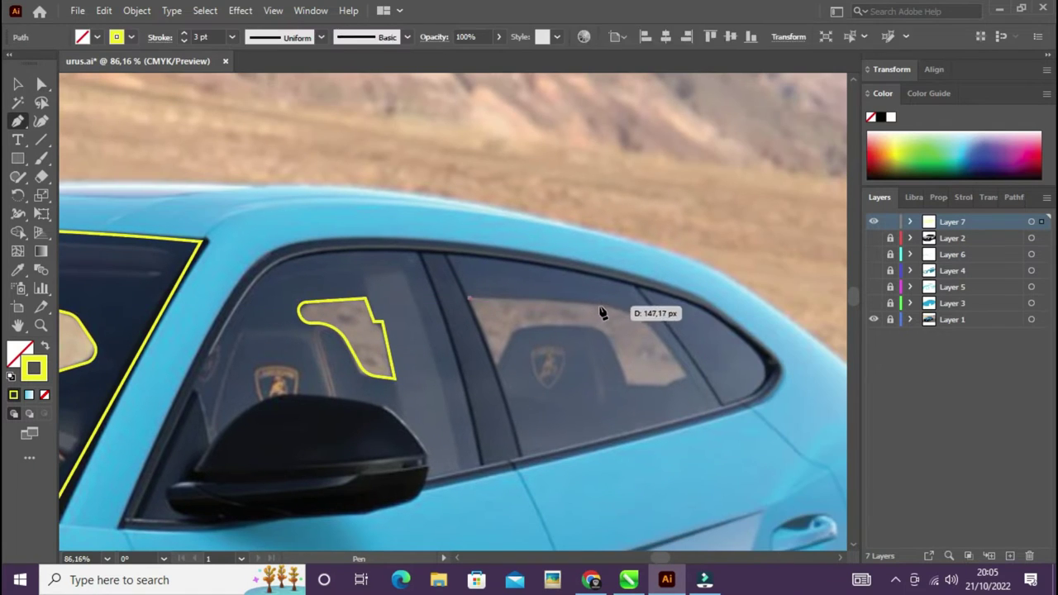
click(634, 308)
click(689, 381)
click(624, 383)
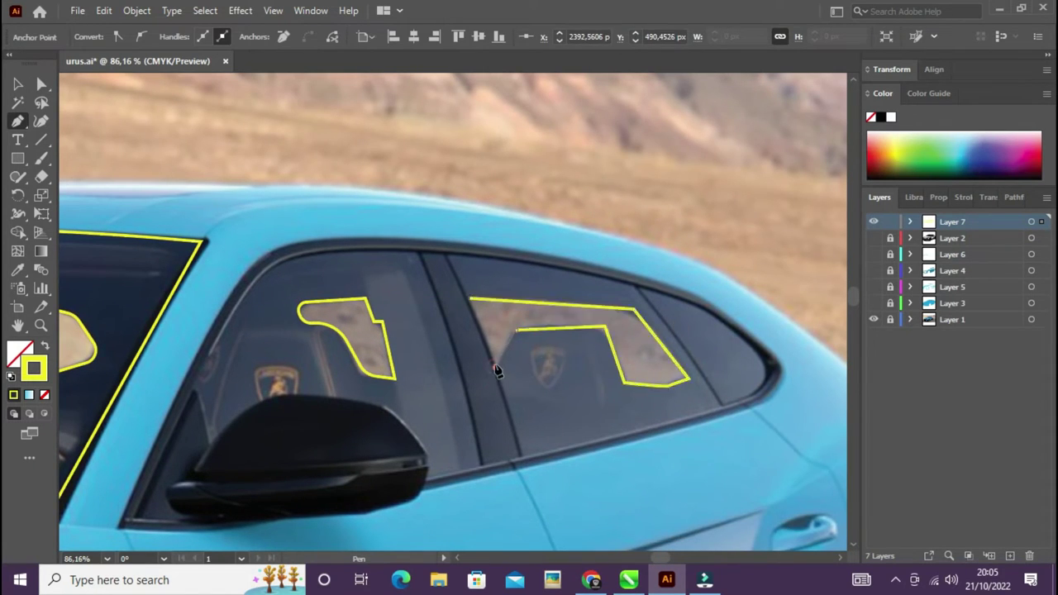
click(470, 299)
key(a)
drag(642, 347, 644, 362)
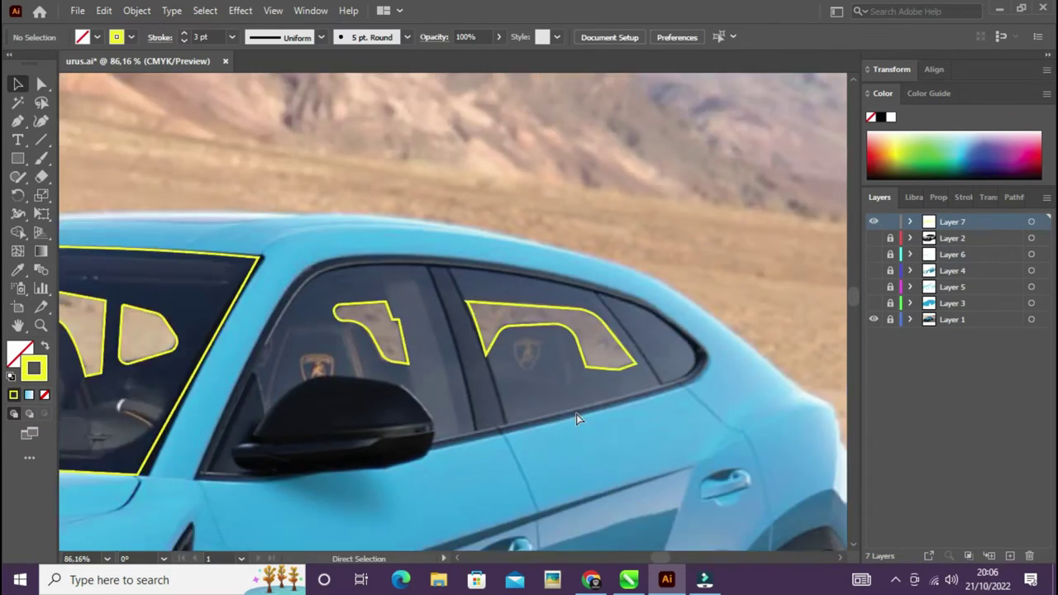
Step: Save the document
scroll(576, 414, down, 3)
scroll(517, 341, up, 3)
key(ctrl+s)
Step: Outline the dashboard inside the windshield with a curved bottom edge
drag(517, 341, 282, 364)
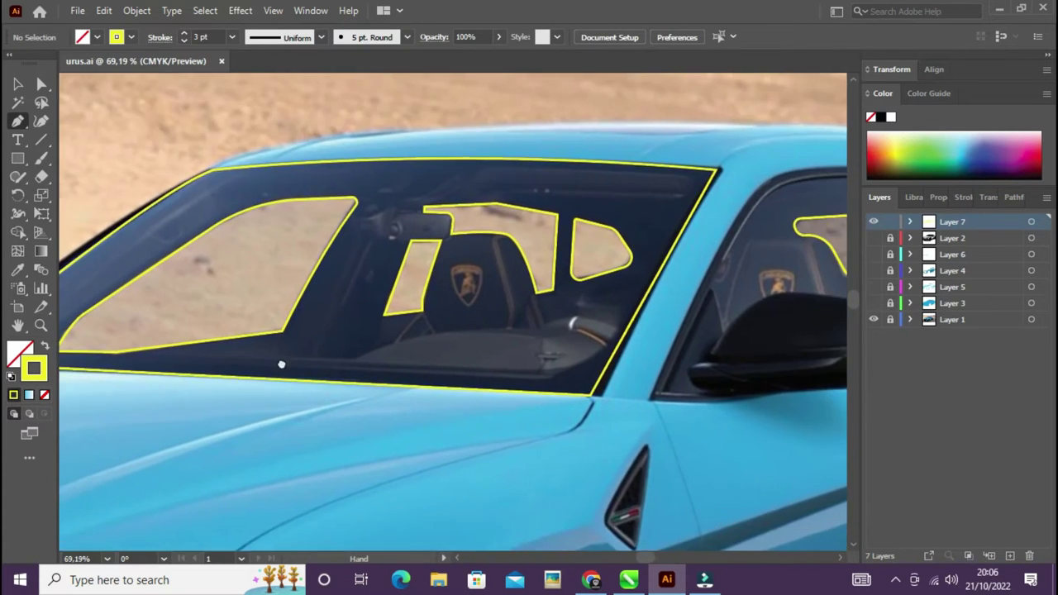
click(201, 357)
click(357, 357)
click(607, 342)
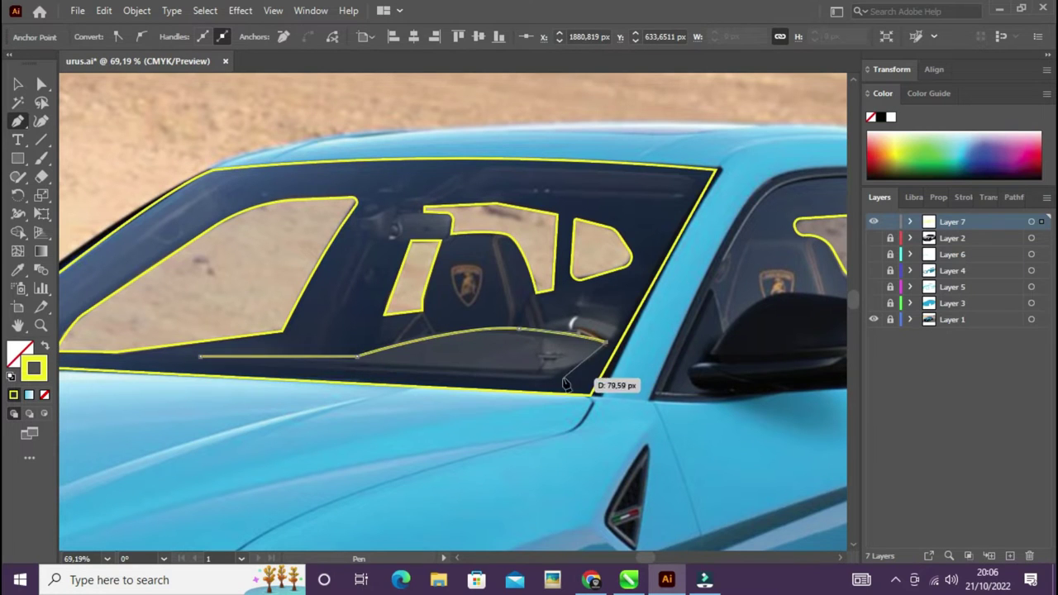
drag(517, 377, 463, 377)
click(200, 356)
key(a)
scroll(538, 272, up, 3)
key(p)
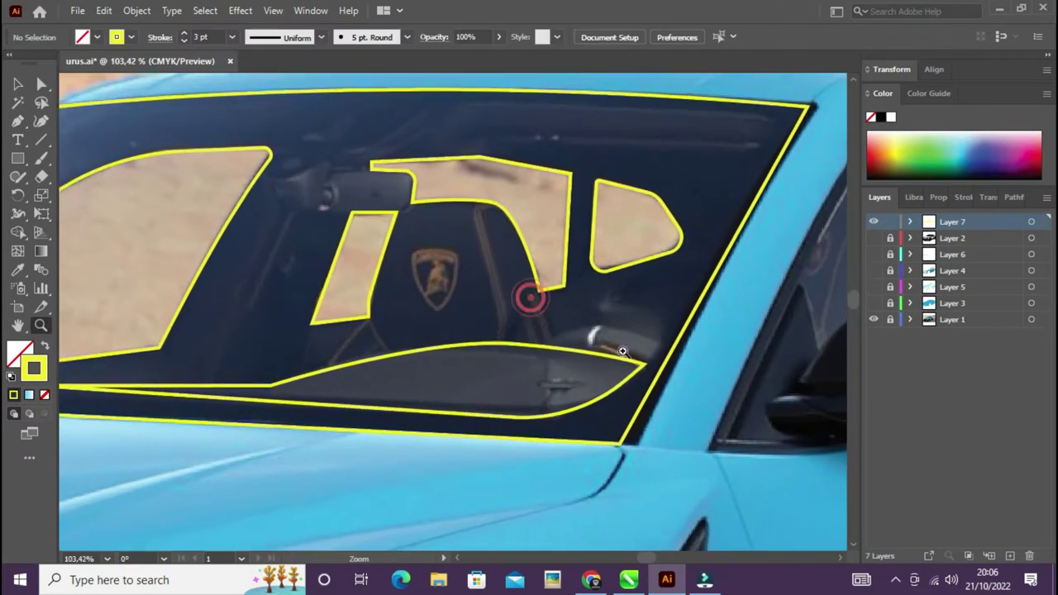
Step: Outline the curved trim piece above the dashboard
click(550, 339)
drag(654, 368, 606, 354)
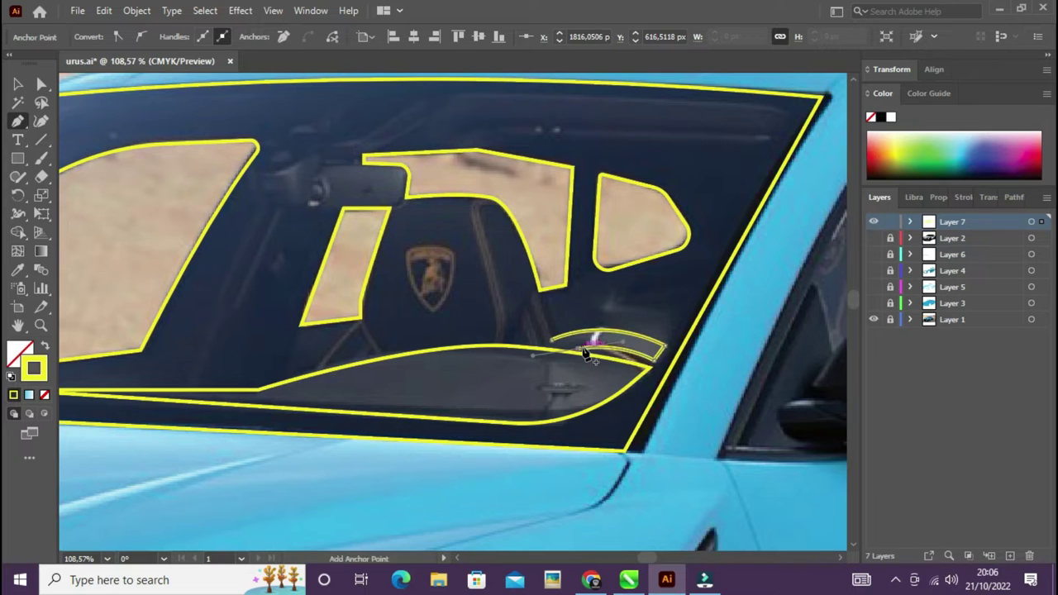
click(550, 335)
scroll(440, 266, down, 3)
scroll(441, 267, up, 4)
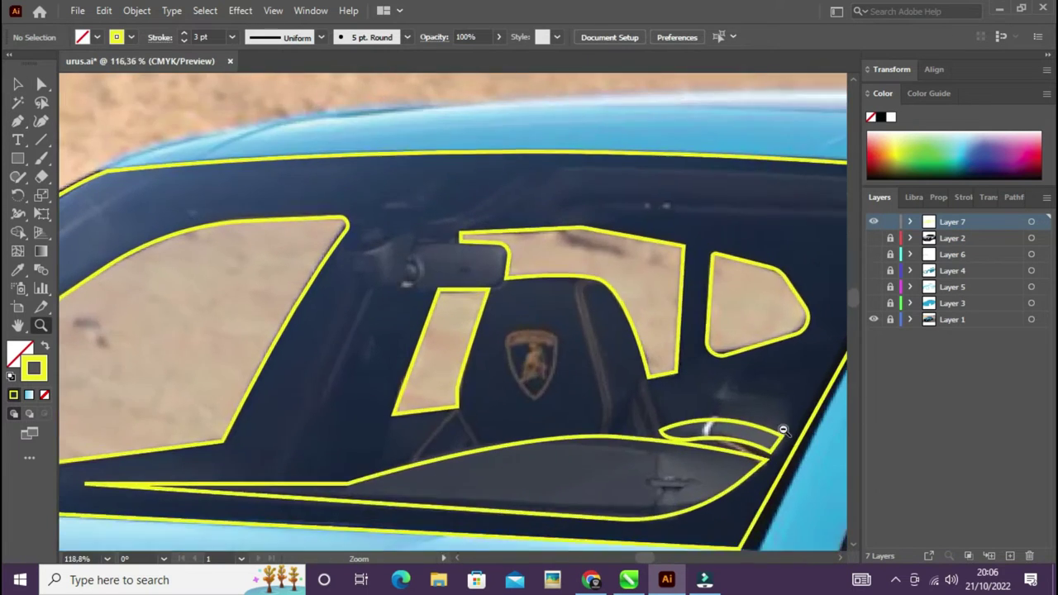
scroll(423, 310, up, 1)
Step: Trace a closed outline around the rear-view mirror
drag(332, 279, 377, 267)
click(405, 248)
click(413, 263)
drag(529, 264, 544, 267)
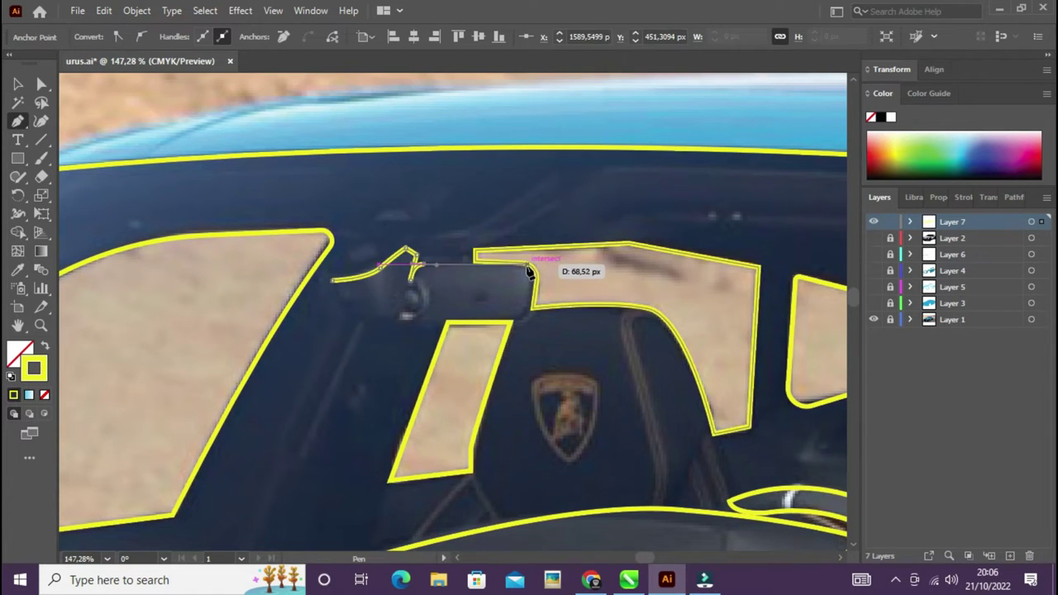
drag(516, 320, 503, 324)
click(332, 284)
scroll(330, 289, down, 2)
scroll(330, 290, right, 3)
Step: Outline the shield logo on the seat
click(415, 308)
drag(450, 384, 437, 401)
click(415, 308)
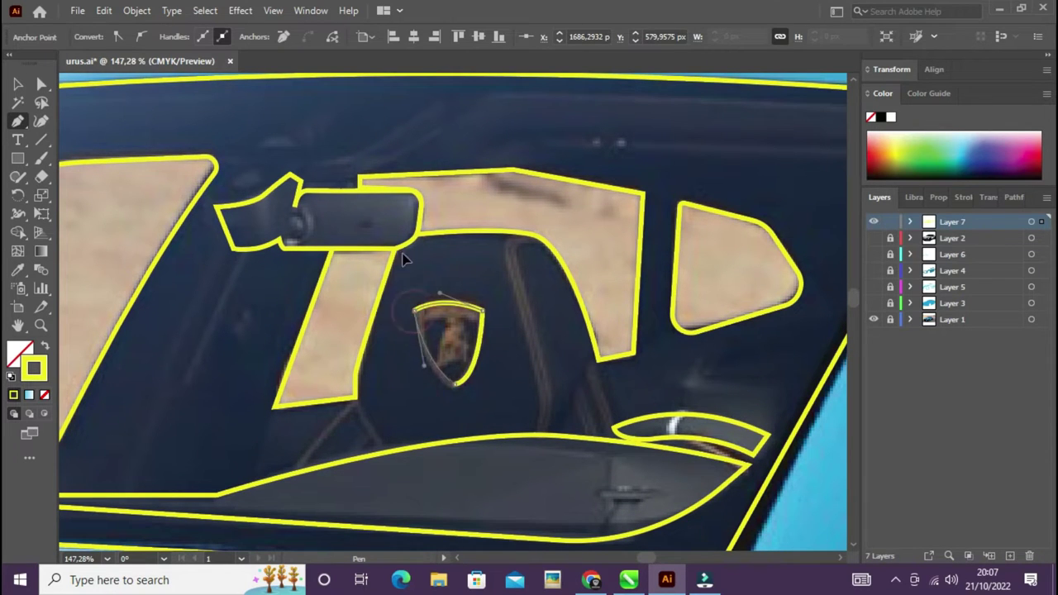
key(v)
click(496, 339)
scroll(521, 342, down, 5)
scroll(303, 372, up, 3)
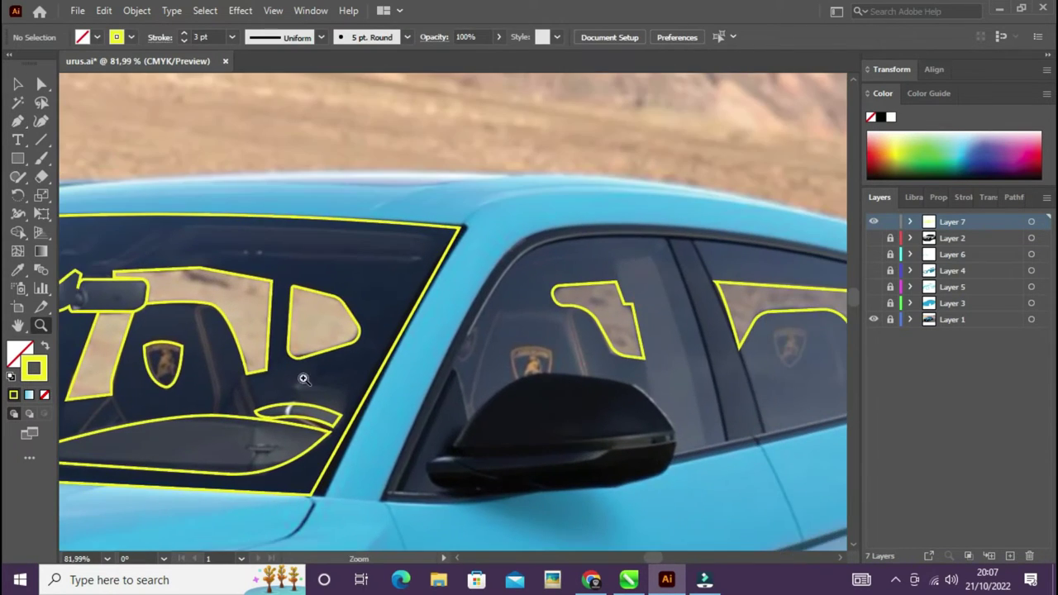
scroll(348, 264, up, 2)
Step: Trace the narrow headrest strip along the seat edge
click(349, 248)
drag(364, 369, 360, 322)
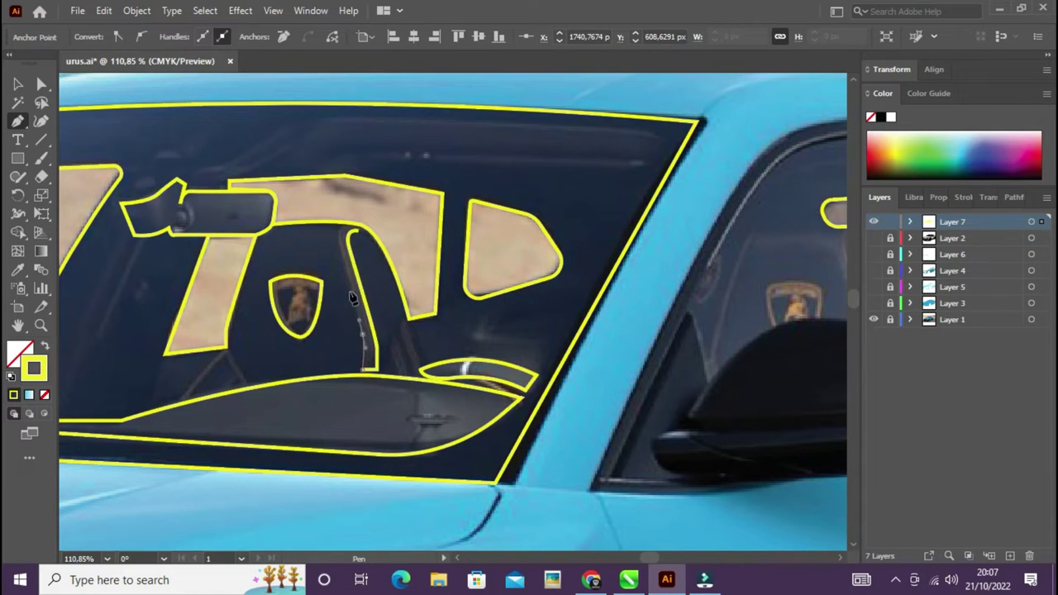
click(353, 233)
scroll(350, 319, up, 1)
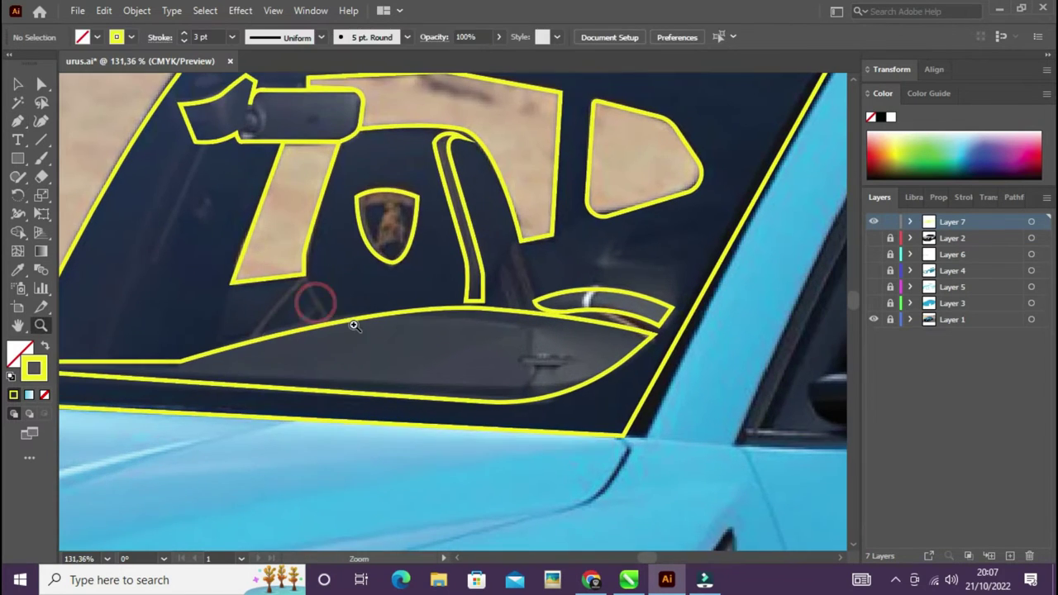
Step: Outline the small chevron at the seat edge as a closed shape
click(248, 332)
click(303, 291)
click(330, 318)
key(v)
drag(444, 301, 290, 359)
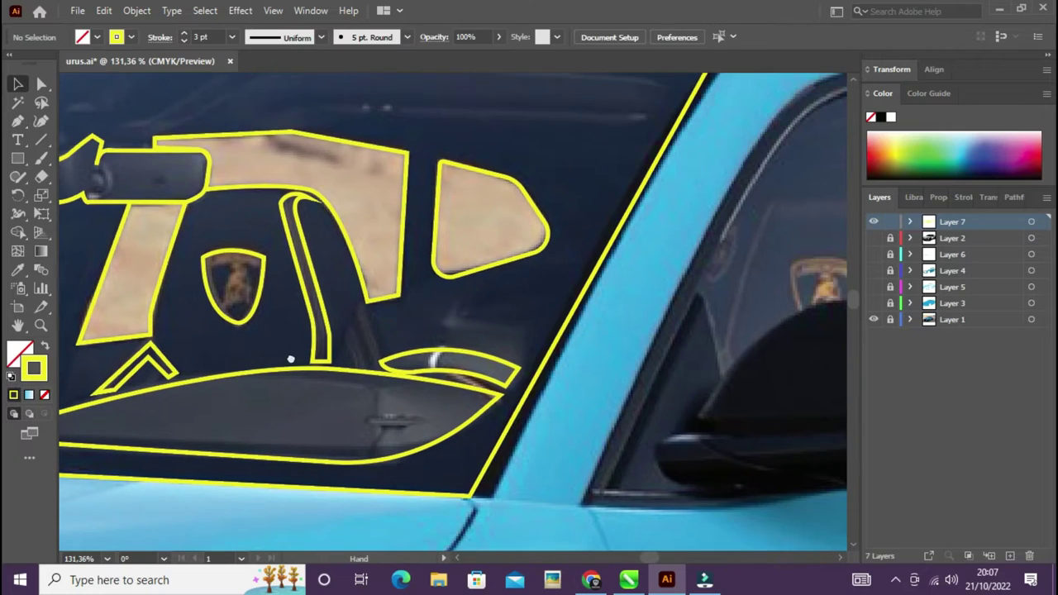
click(357, 311)
click(376, 351)
click(345, 350)
key(v)
drag(703, 269, 347, 372)
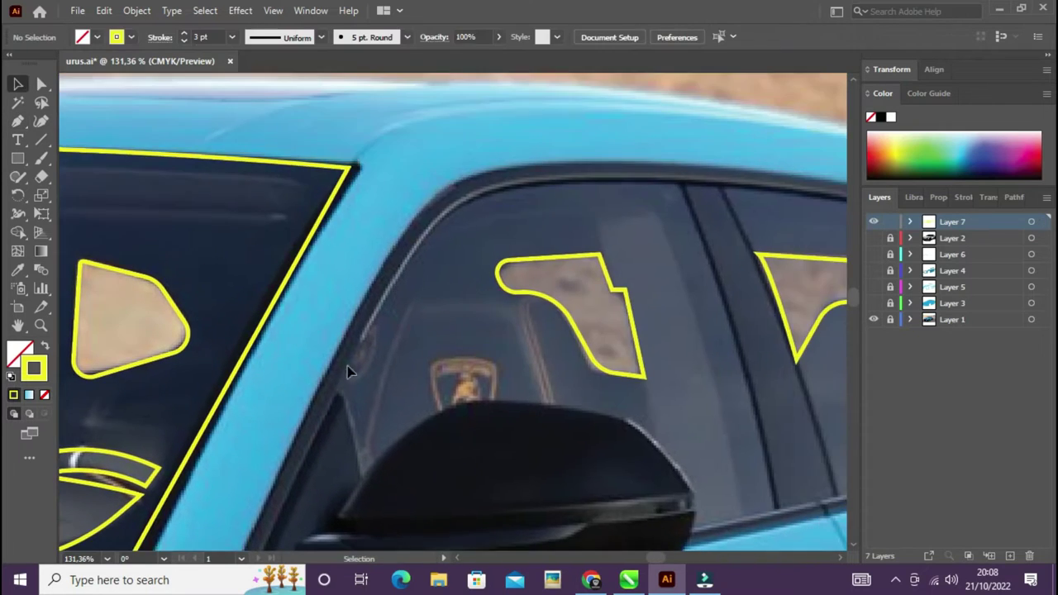
scroll(374, 415, down, 4)
scroll(436, 355, up, 2)
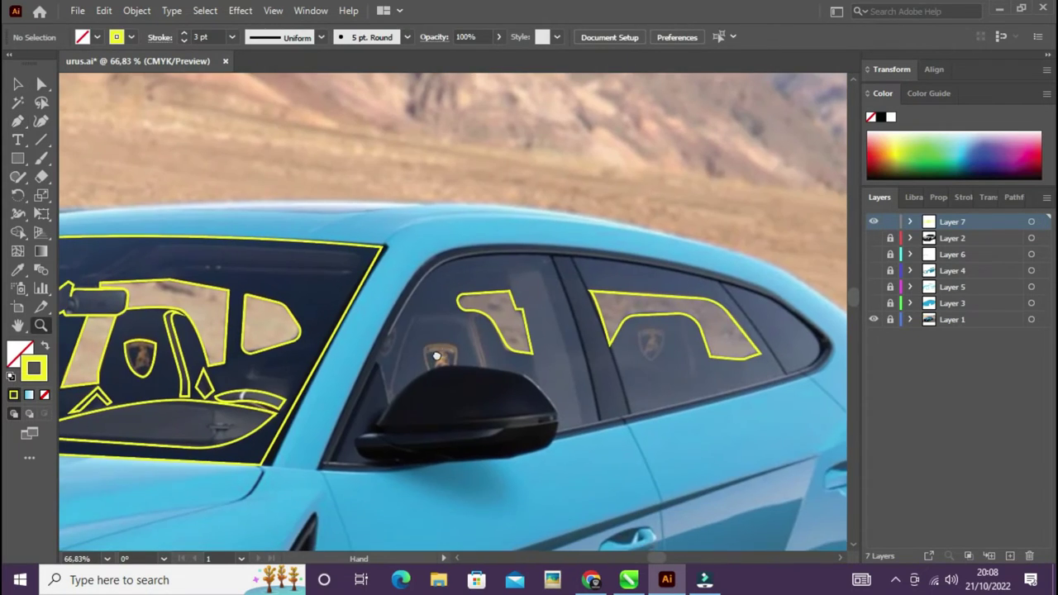
Step: Trace the front side window around the mirror and turn off Smart Guides
click(390, 401)
click(378, 361)
drag(420, 268, 449, 263)
click(549, 258)
drag(596, 418, 599, 451)
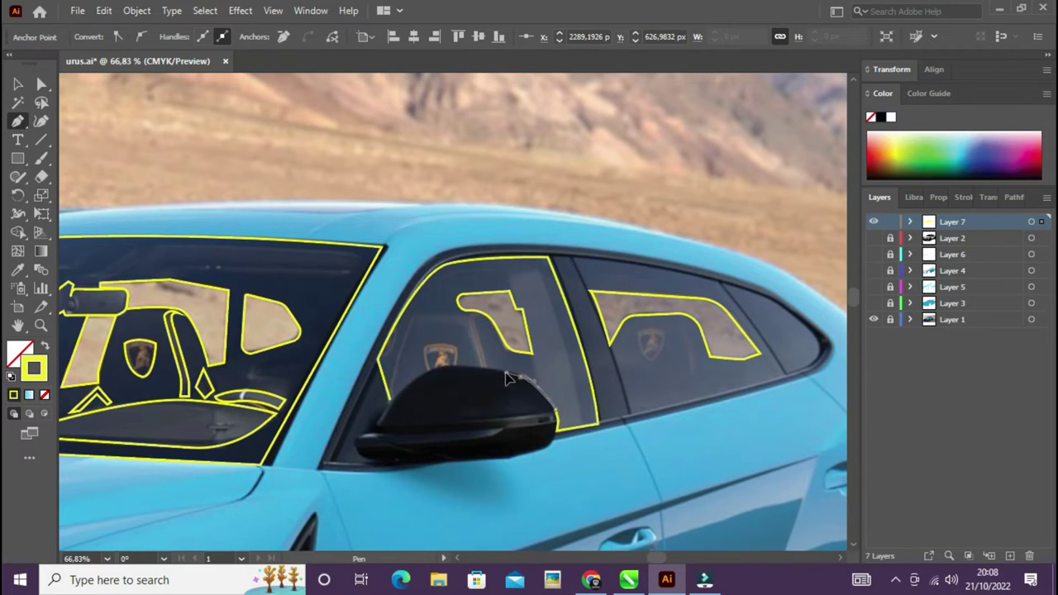
click(272, 9)
click(331, 499)
key(v)
Step: Trace a closed outline of the rear side window
scroll(499, 370, right, 3)
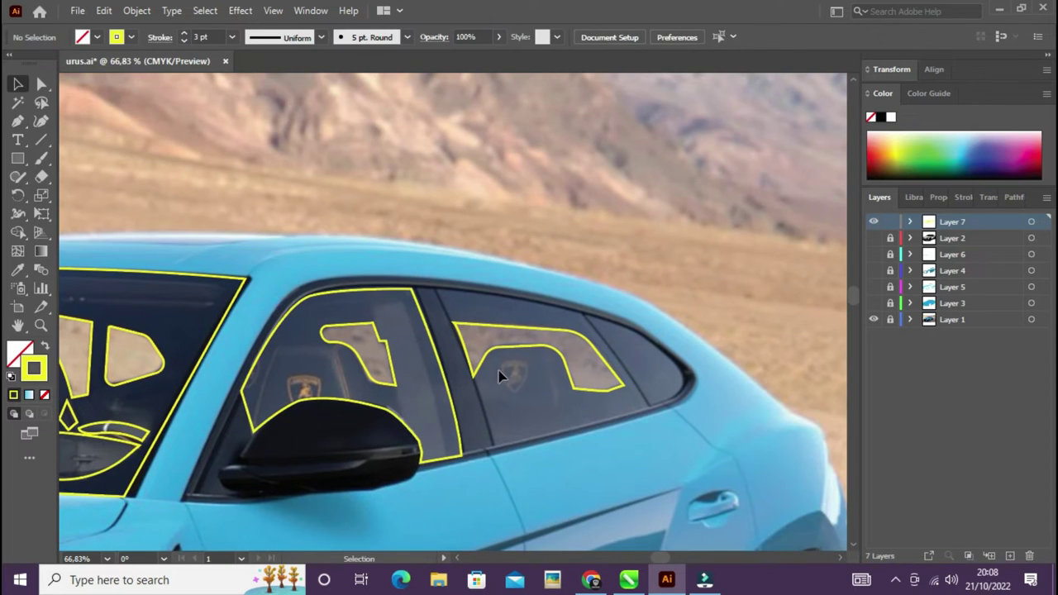
click(437, 290)
click(496, 447)
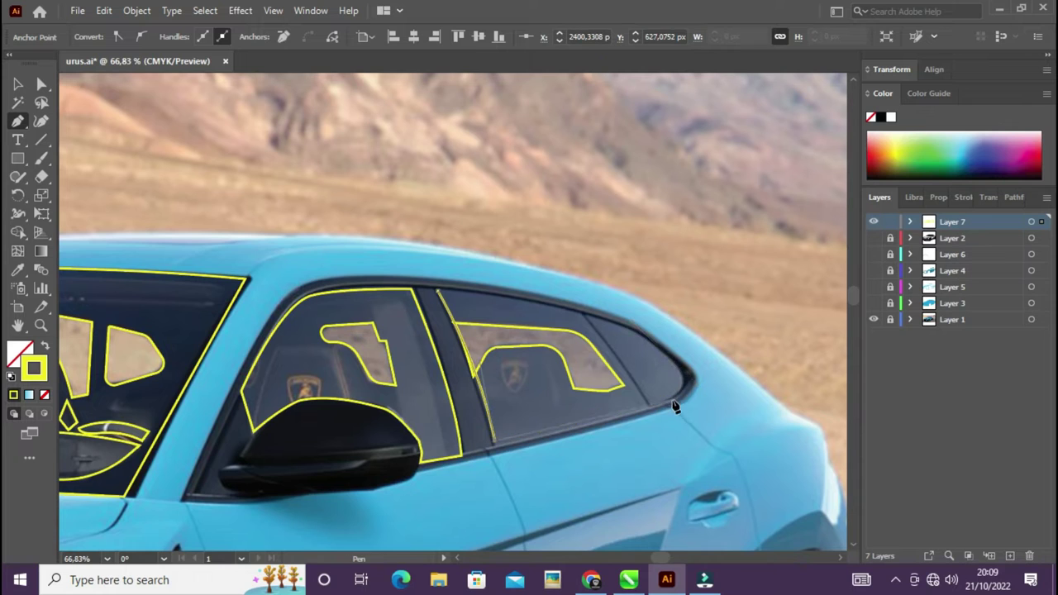
click(442, 293)
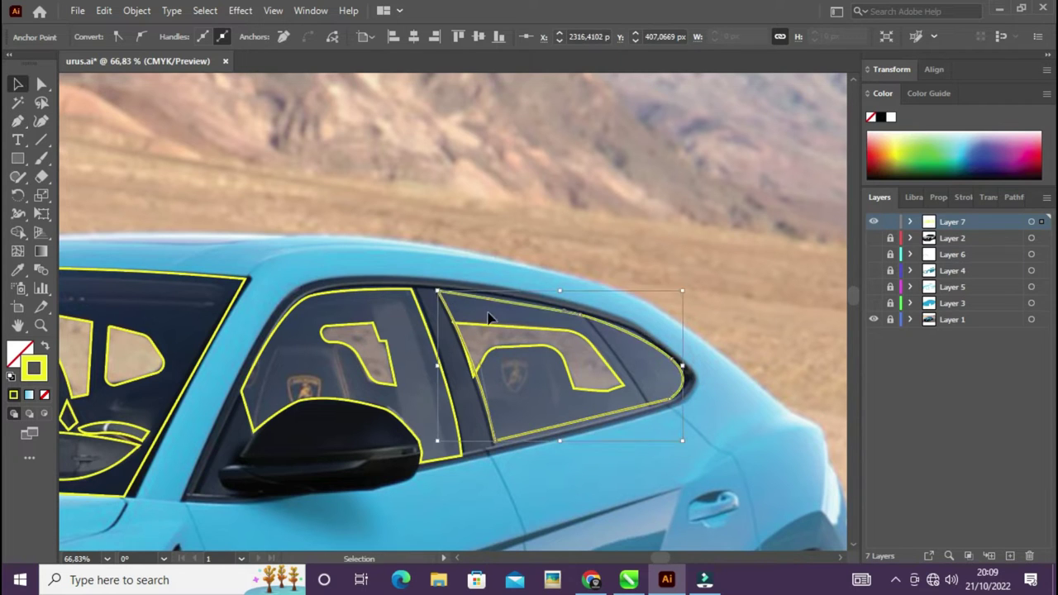
scroll(487, 309, left, 3)
scroll(413, 356, up, 2)
Step: Add a curved line and a small curved shape inside the front window
click(364, 430)
drag(399, 330, 416, 316)
click(365, 431)
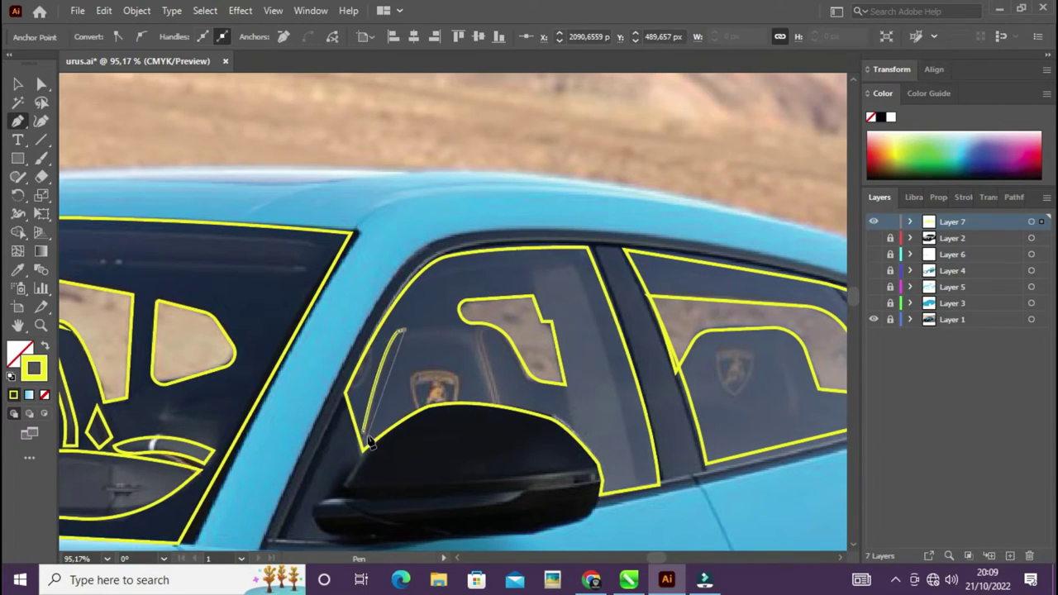
ctrl+click(400, 362)
click(479, 331)
click(496, 397)
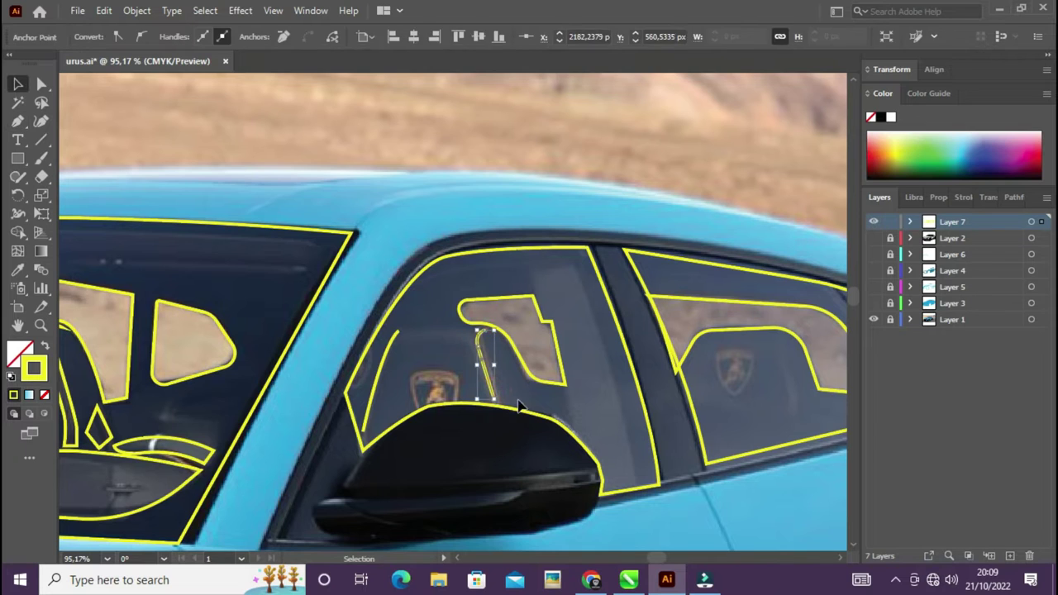
key(v)
Step: Alt-drag a copy of the seat emblem into the rear side window
scroll(132, 361, down, 2)
scroll(132, 361, left, 3)
click(584, 358)
click(551, 366)
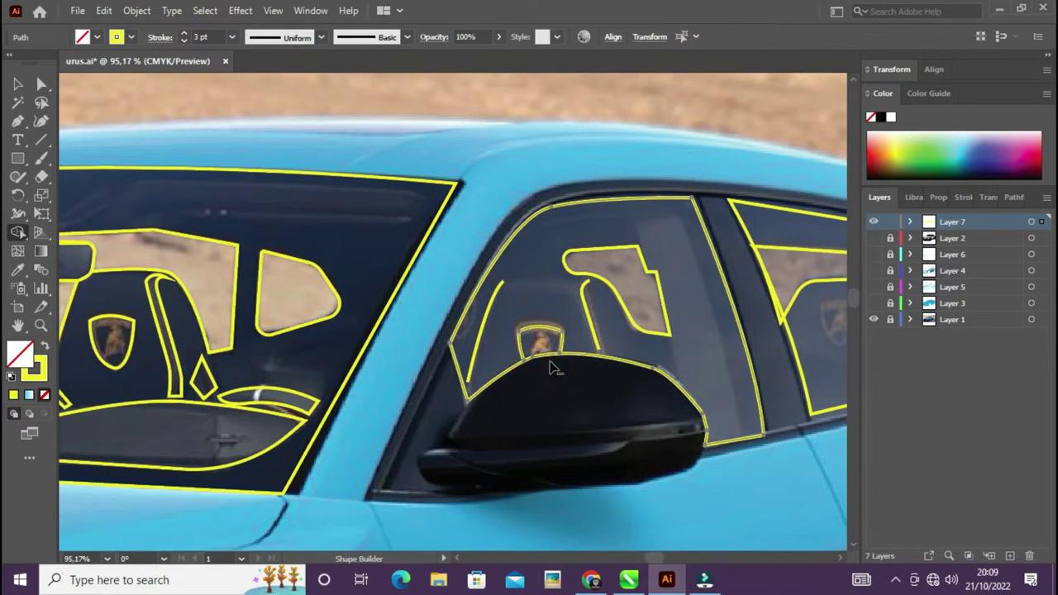
scroll(368, 339, right, 3)
scroll(369, 336, down, 1)
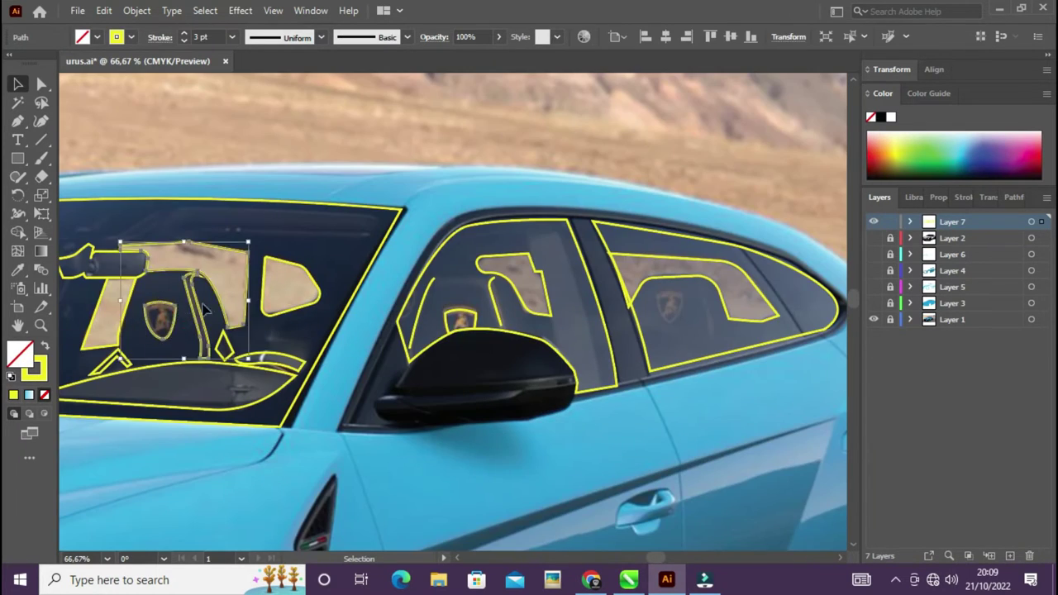
drag(172, 308, 699, 306)
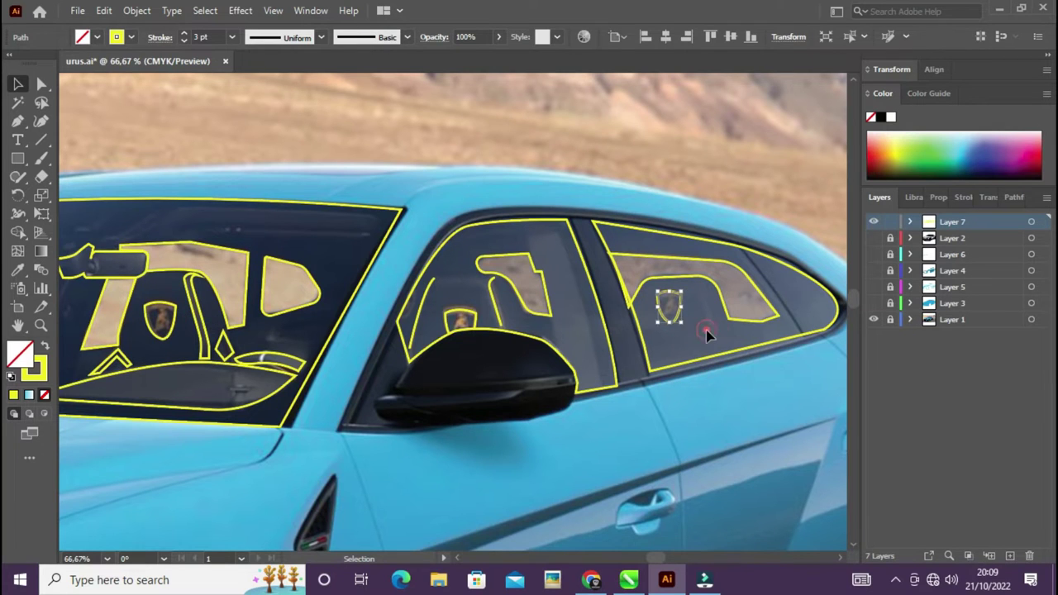
click(574, 350)
scroll(574, 349, up, 2)
scroll(402, 172, up, 1)
click(529, 330)
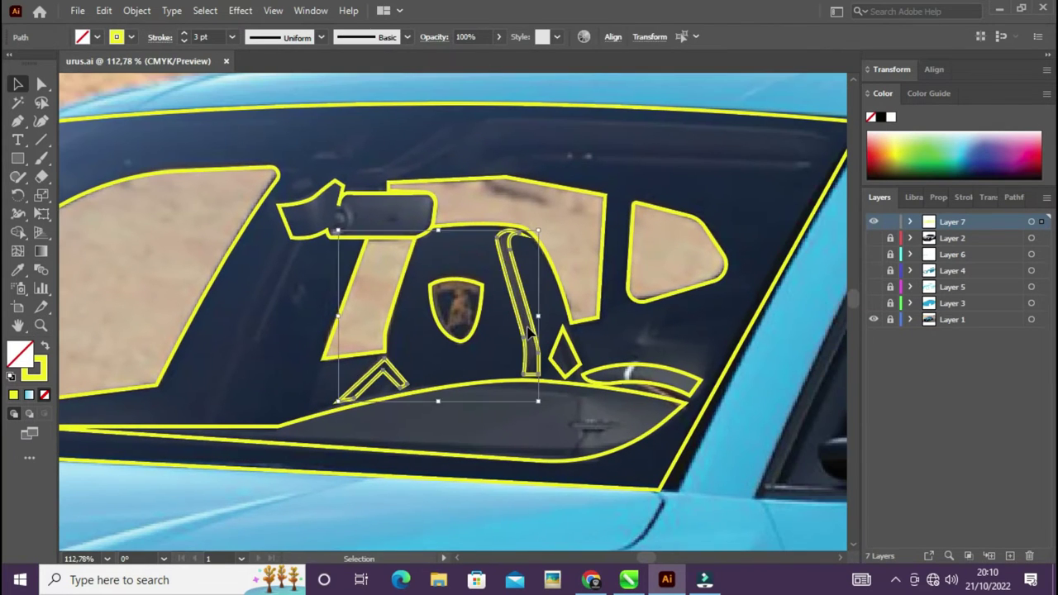
Step: Eyedropper photo colours: brown seat emblem, grey diamond, dashboard, small interior shape and rear-view mirror
key(i)
click(454, 310)
click(546, 321)
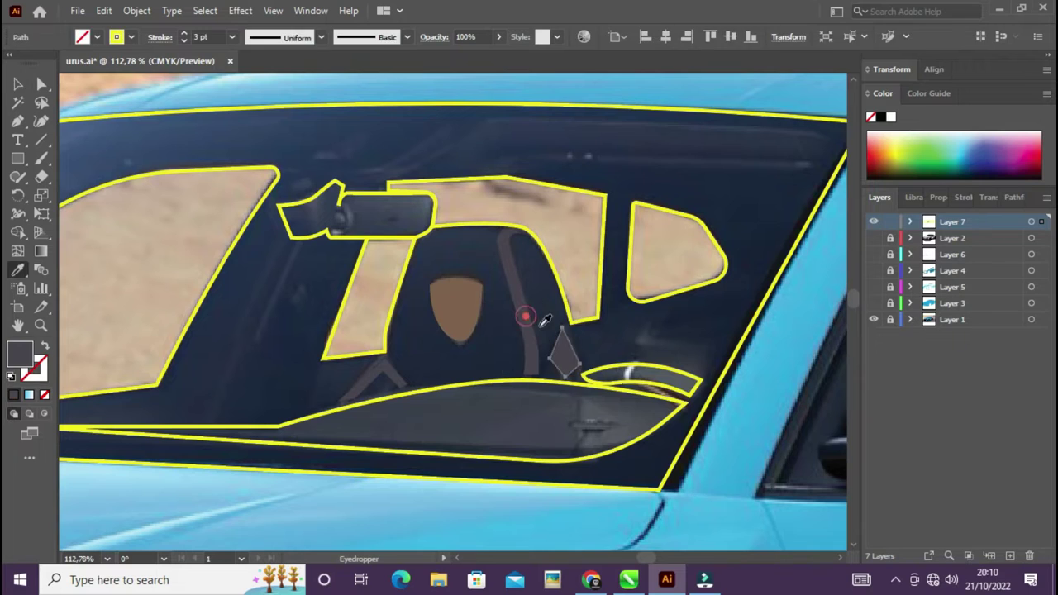
ctrl+click(496, 413)
click(562, 347)
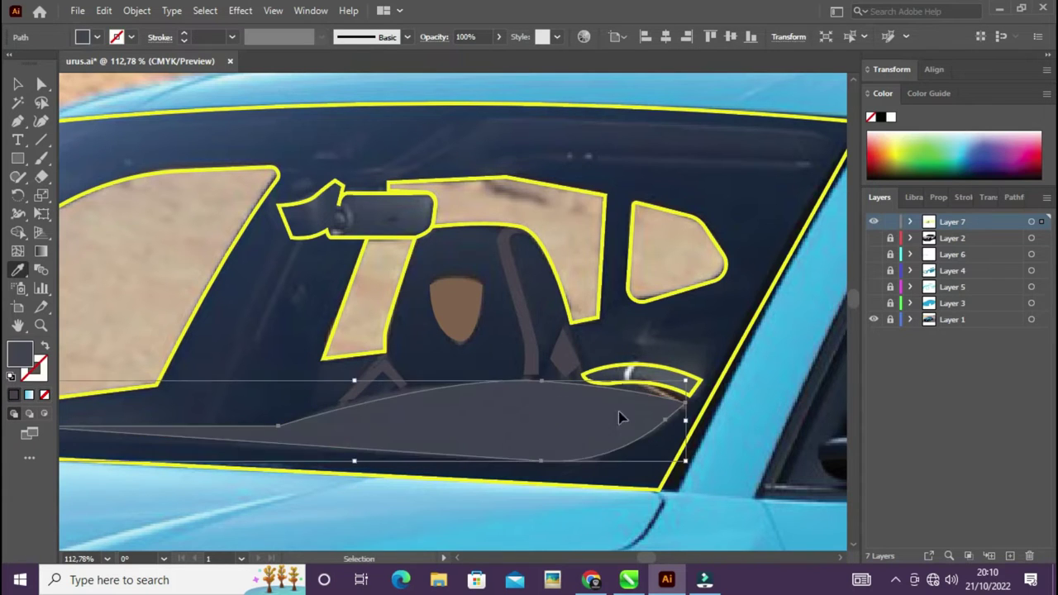
key(i)
click(661, 369)
ctrl+click(356, 217)
Step: Fill the left window, pillar and other window shapes with a sampled tan
click(402, 201)
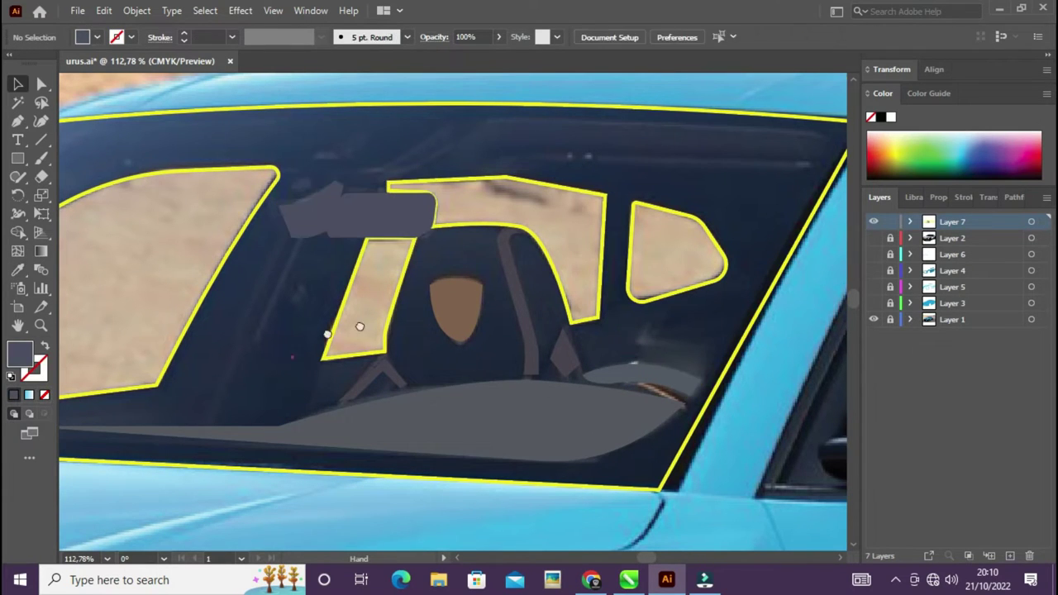
drag(359, 325, 462, 295)
click(321, 248)
shift+click(442, 318)
shift+click(704, 240)
click(779, 212)
Step: Fill the windshield glass shape with a sampled dark navy
scroll(377, 161, down, 5)
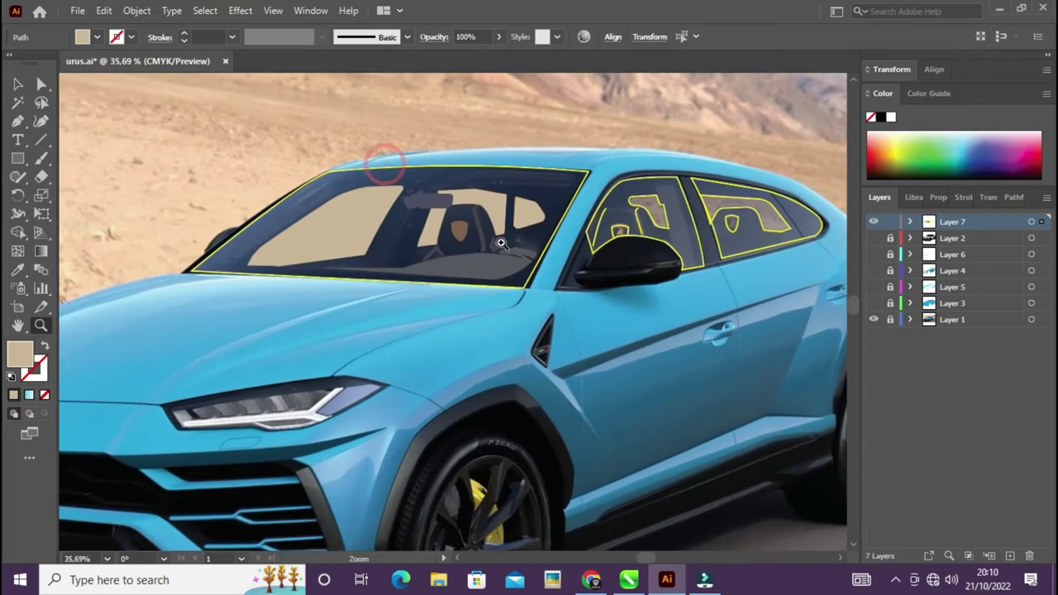
ctrl+click(378, 166)
click(571, 184)
scroll(571, 184, up, 2)
Step: Pen-draw a curved reflection shape and split the windshield along it with Shape Builder
key(p)
click(430, 151)
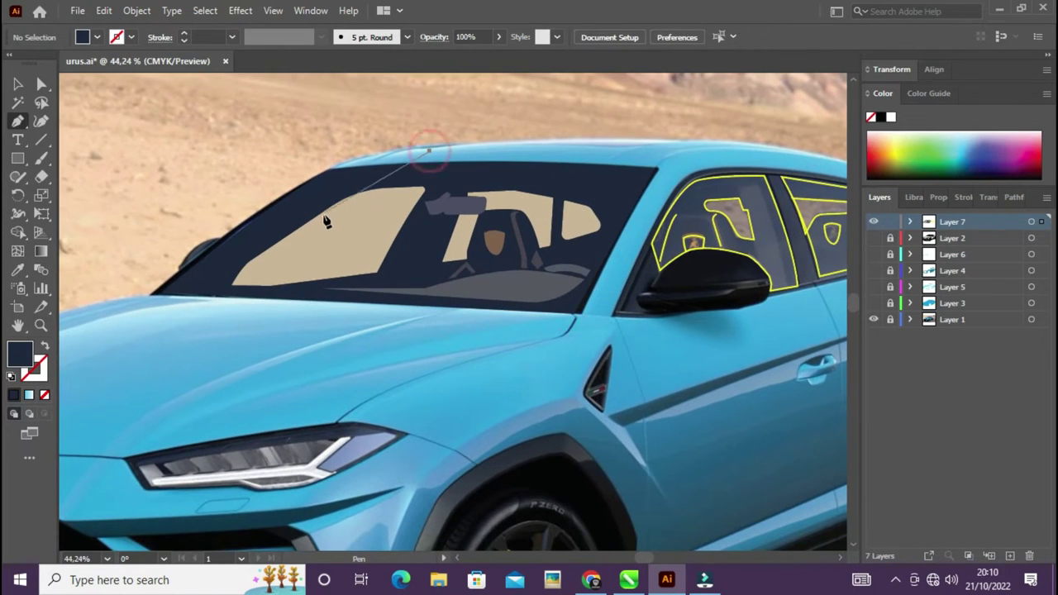
drag(319, 213, 307, 233)
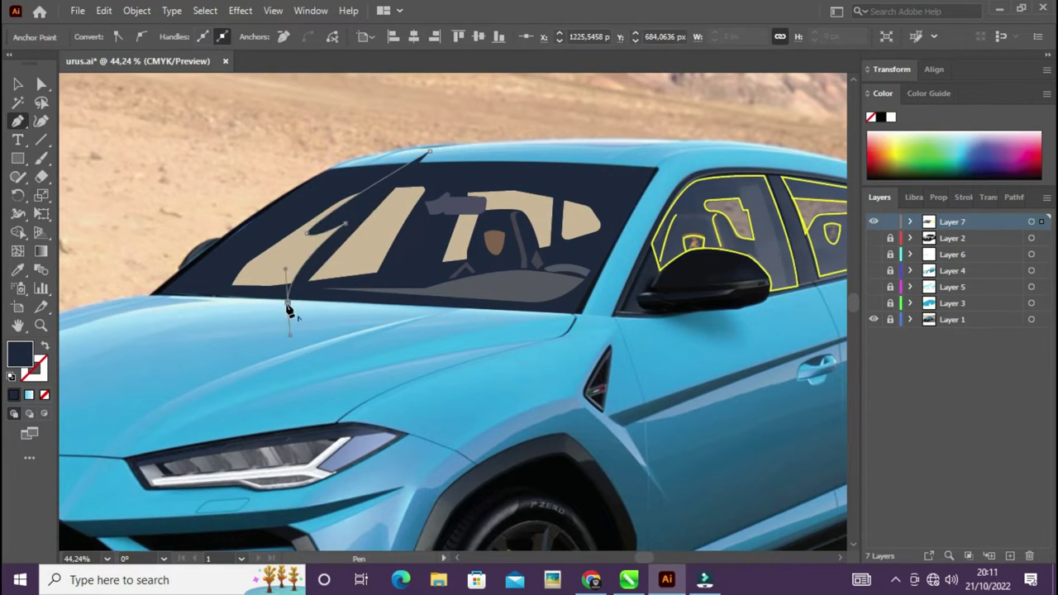
click(157, 294)
click(430, 151)
key(v)
key(shift+m)
Step: Give the windshield's left part a white fill at about 50% opacity
click(347, 180)
key(v)
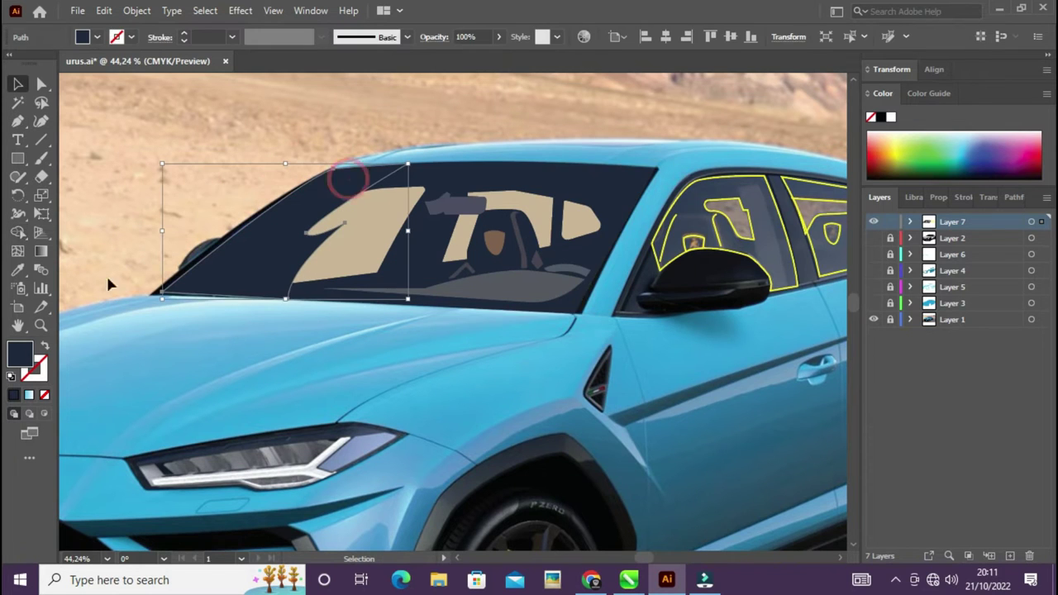
double_click(20, 354)
click(513, 277)
click(876, 276)
click(930, 197)
click(976, 412)
drag(982, 431, 948, 436)
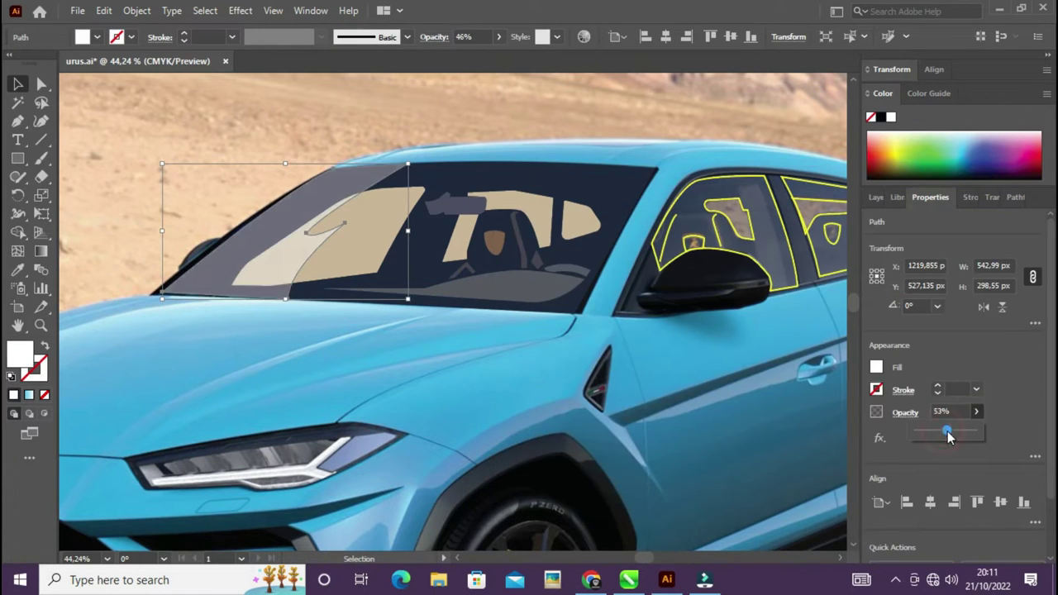
click(505, 113)
scroll(318, 248, up, 4)
Step: Round the top-left and top-right corners of the upper beige seat shape
key(a)
click(317, 248)
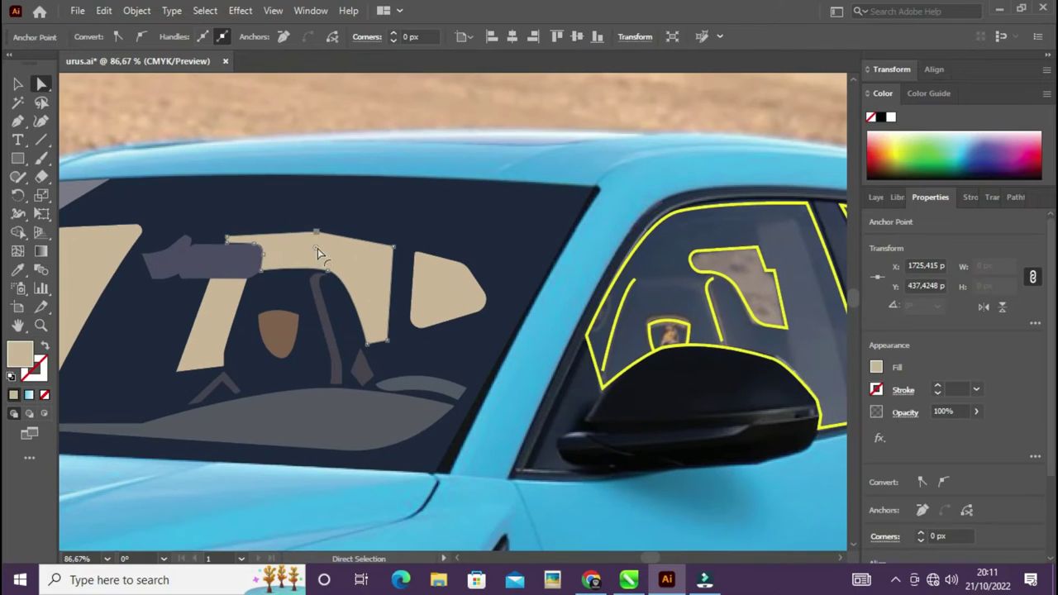
click(189, 359)
drag(149, 306, 390, 272)
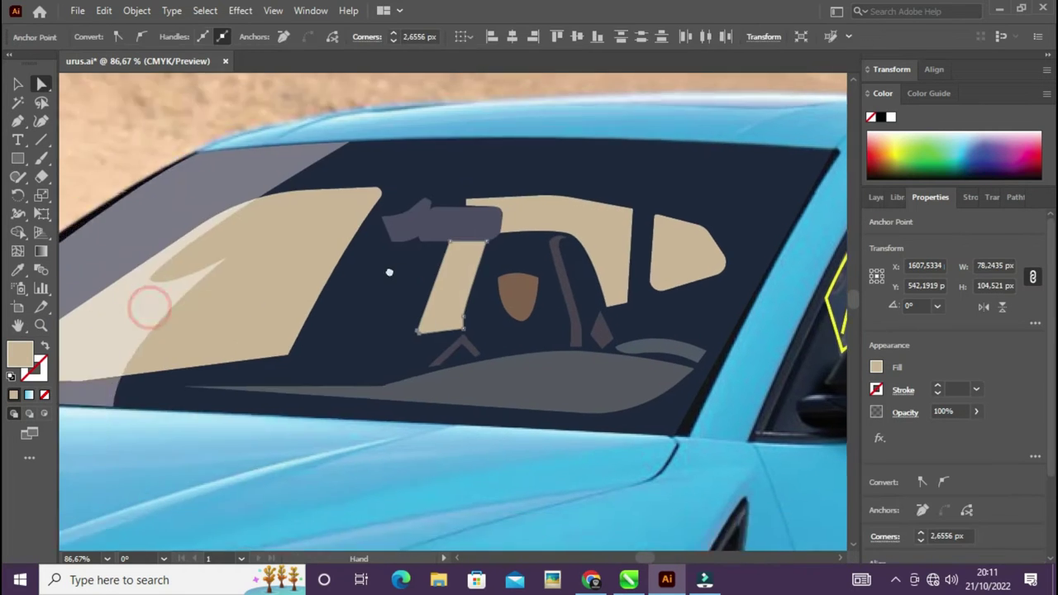
scroll(430, 281, up, 1)
scroll(463, 248, up, 3)
click(437, 276)
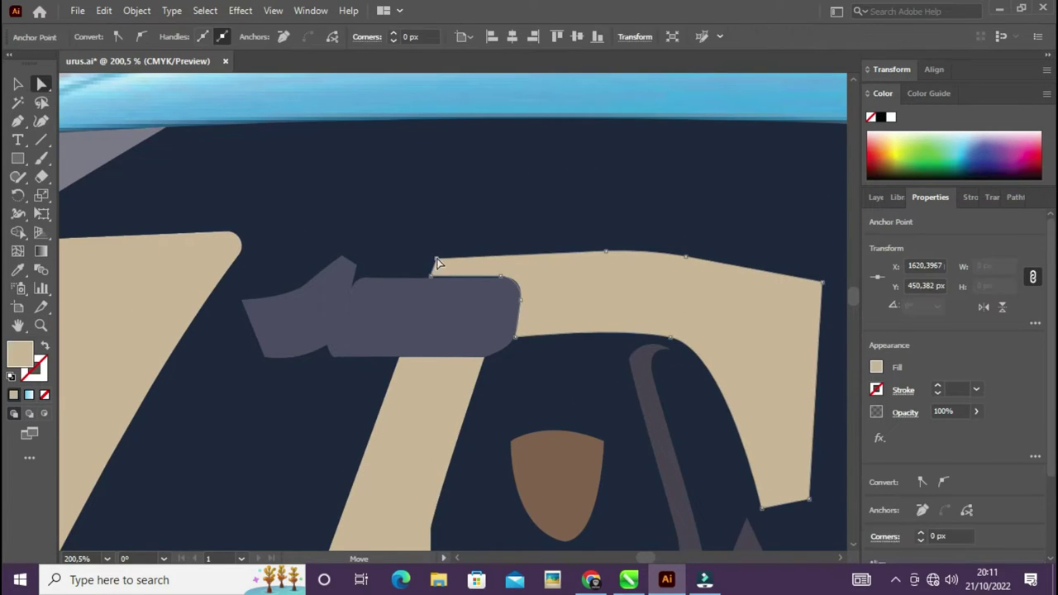
shift+click(821, 283)
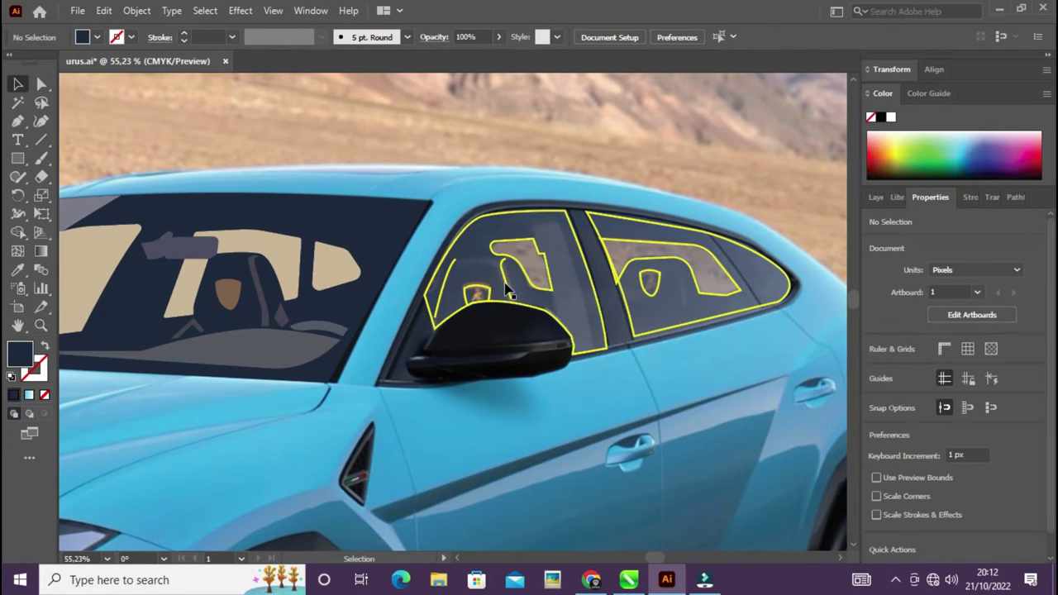
Step: Expand the small yellow window outline and fill the emblem with sampled brown
click(507, 290)
click(136, 10)
click(173, 183)
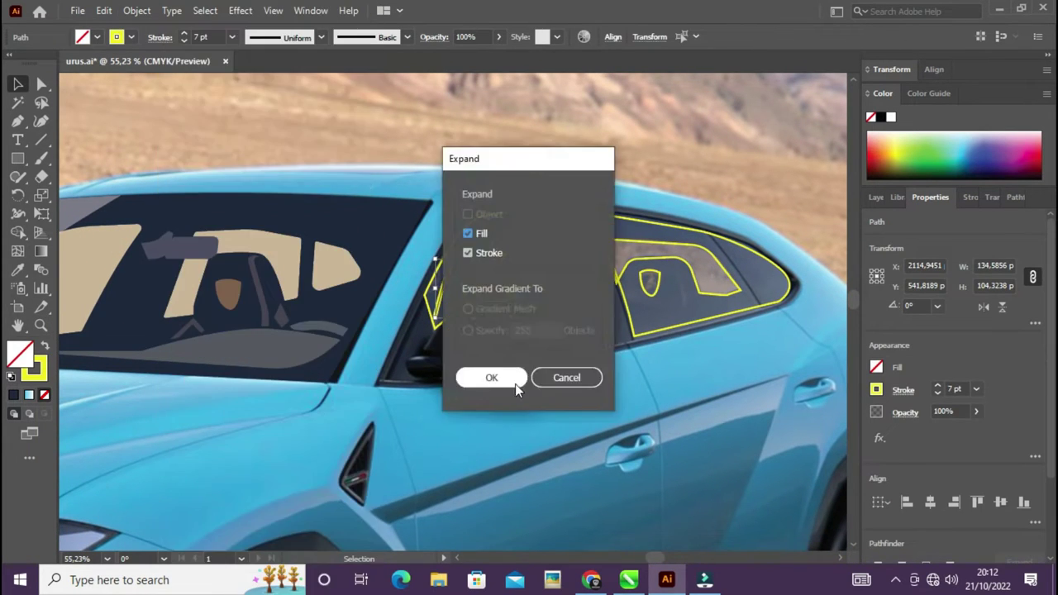
click(515, 384)
key(i)
click(224, 289)
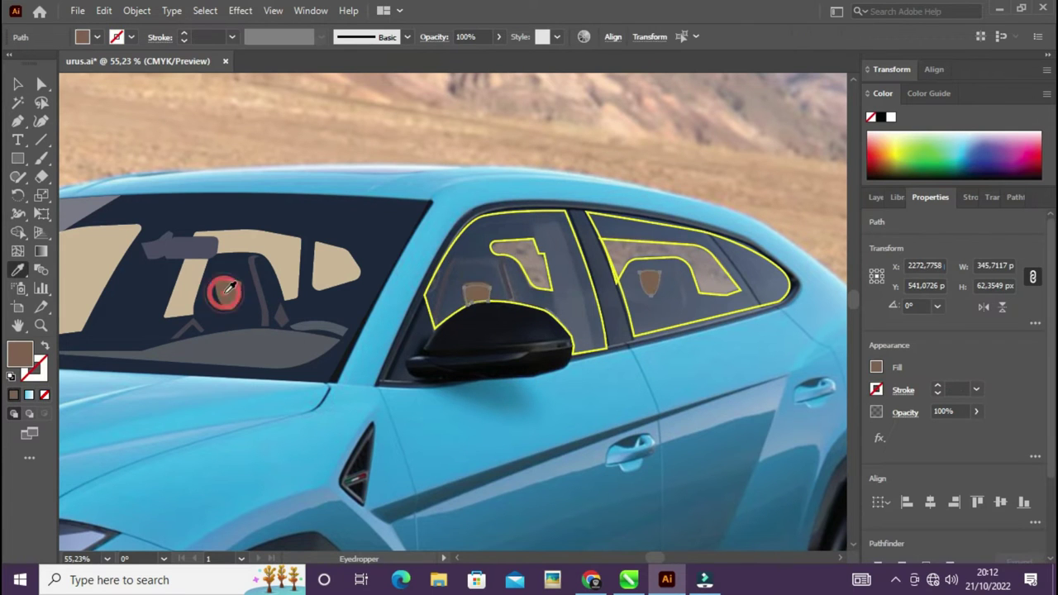
Step: Fill the side window's seat and neighbouring window shapes with a sampled tan
key(z)
drag(472, 236, 553, 326)
ctrl+click(545, 265)
ctrl+shift+click(725, 236)
key(i)
click(296, 272)
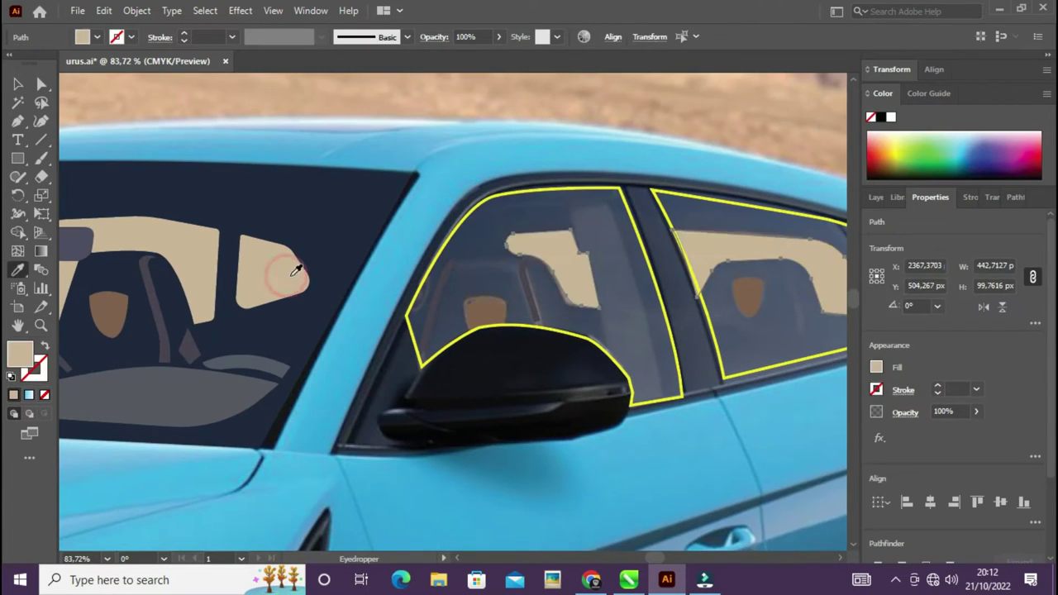
Step: Send the rear side window shape to the back, behind the interior shapes
mouse_move(653, 265)
mouse_down()
mouse_move(686, 267)
mouse_move(510, 328)
mouse_up()
key(v)
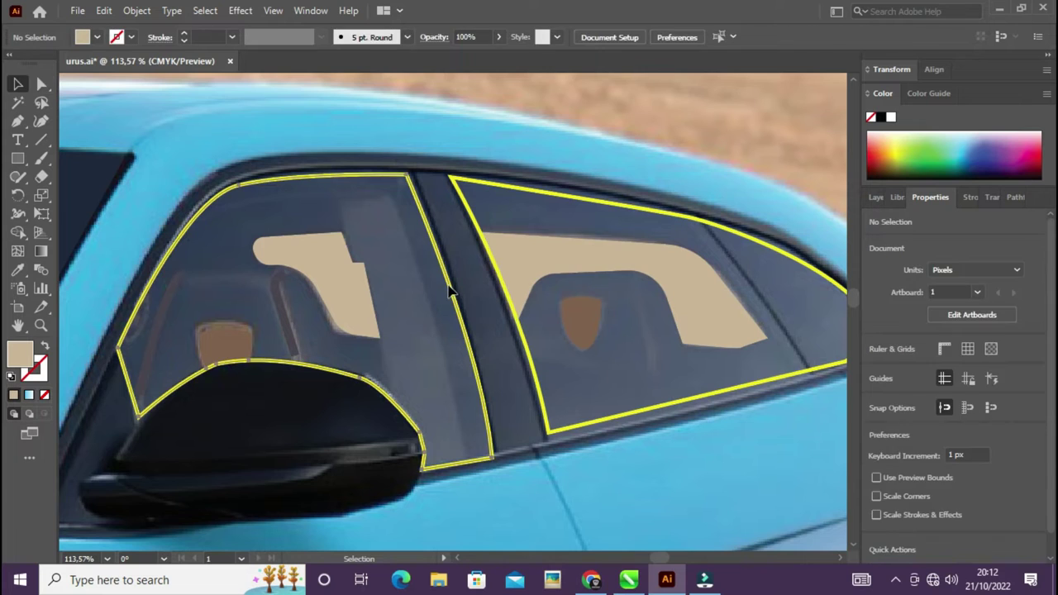
click(449, 295)
key(i)
scroll(413, 206, left, 3)
key(ctrl+0)
click(137, 10)
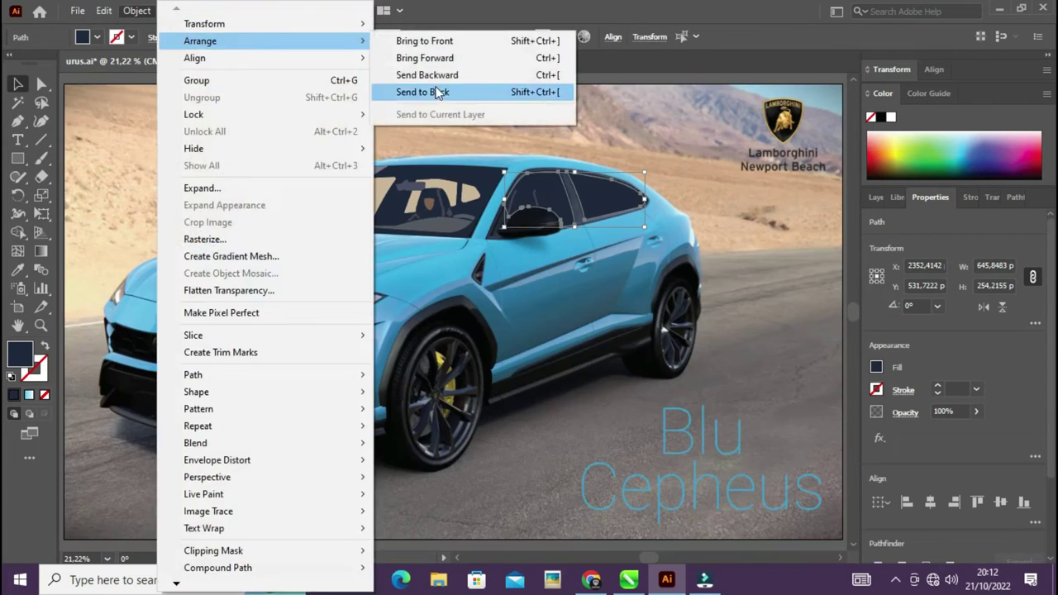
click(437, 421)
Step: Add two extra anchor points along the rear window's top edge
key(z)
mouse_move(612, 298)
mouse_down()
mouse_move(651, 298)
mouse_move(699, 411)
mouse_up()
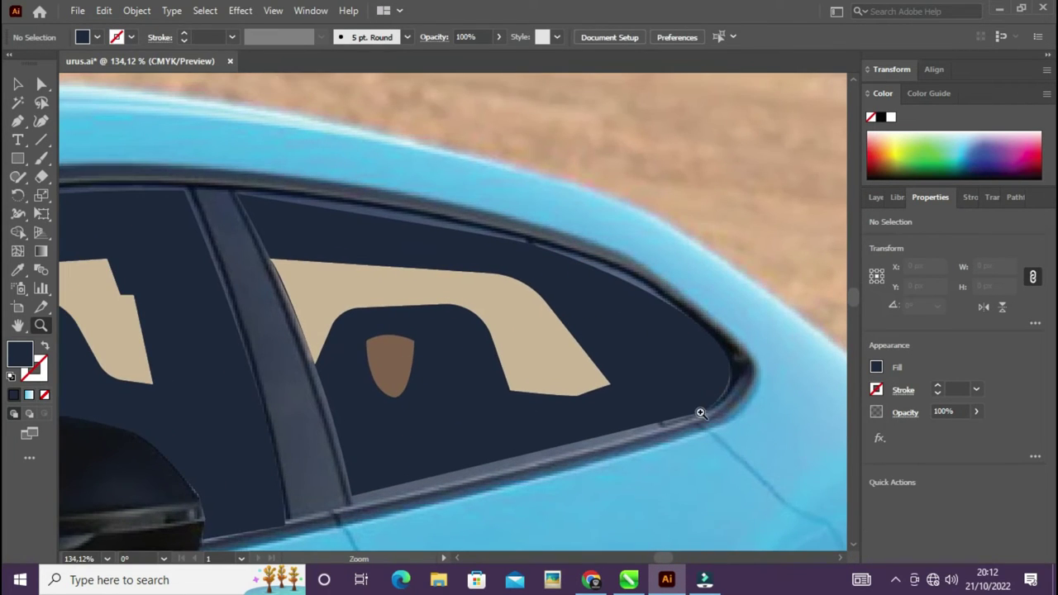
key(a)
click(719, 325)
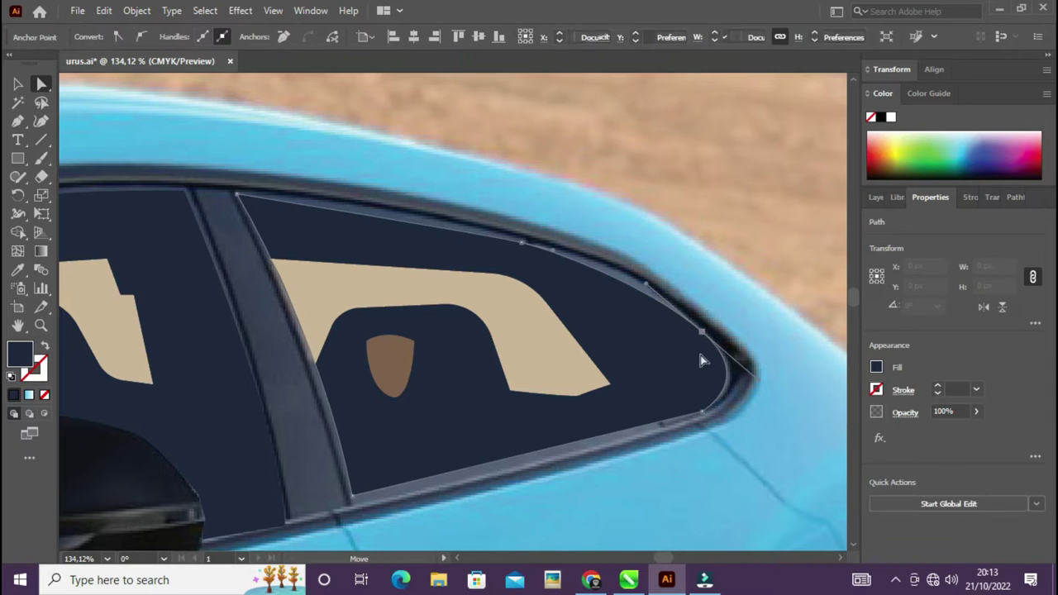
click(700, 397)
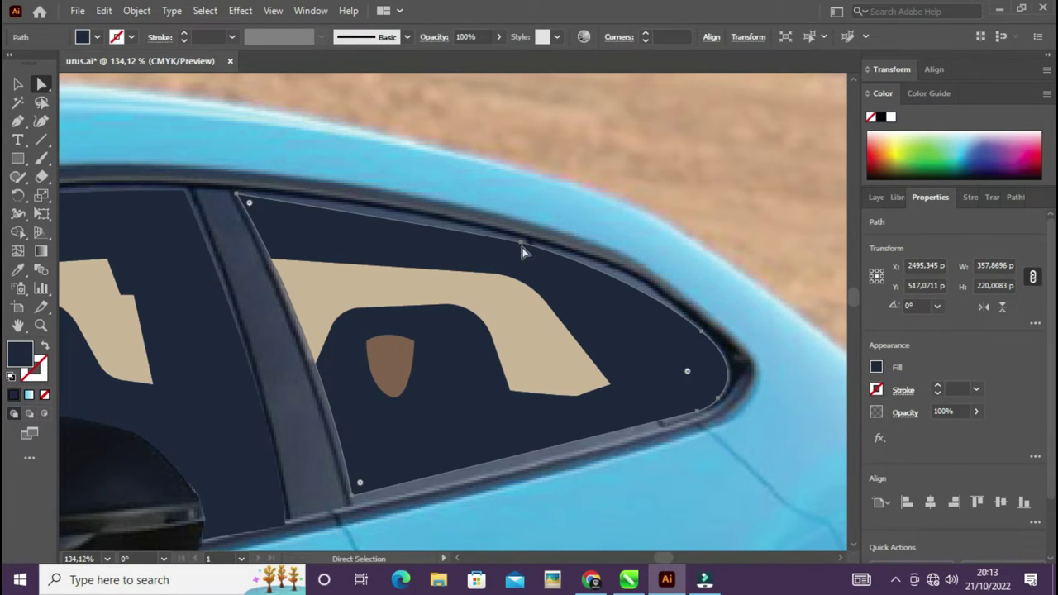
click(520, 242)
key(ctrl+shift+a)
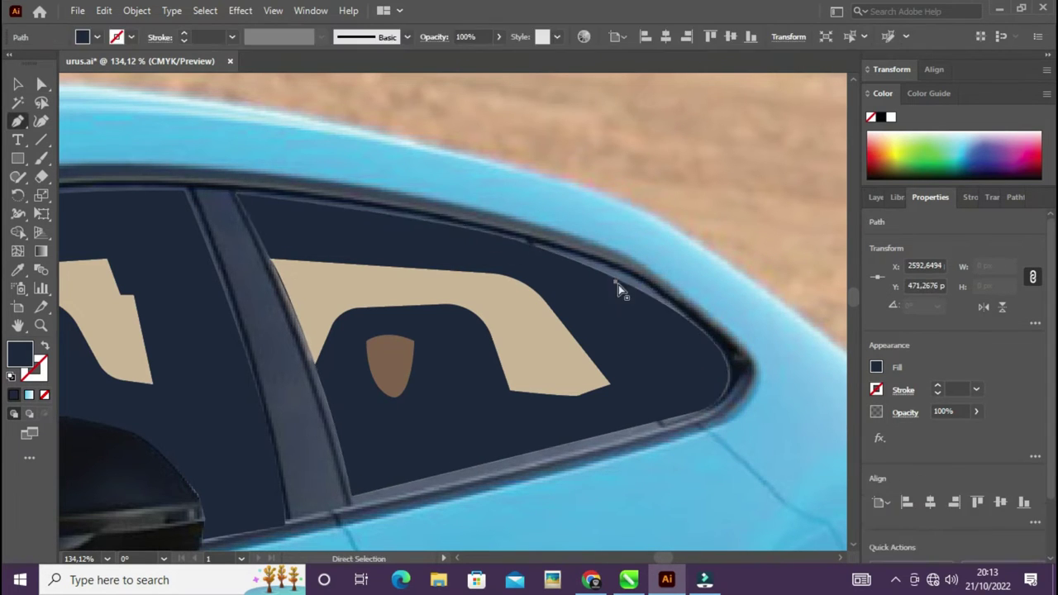
click(623, 305)
click(623, 281)
Step: Move the rear window's lower-left corner onto the pillar and adjust the tan shape's anchors
key(a)
click(615, 282)
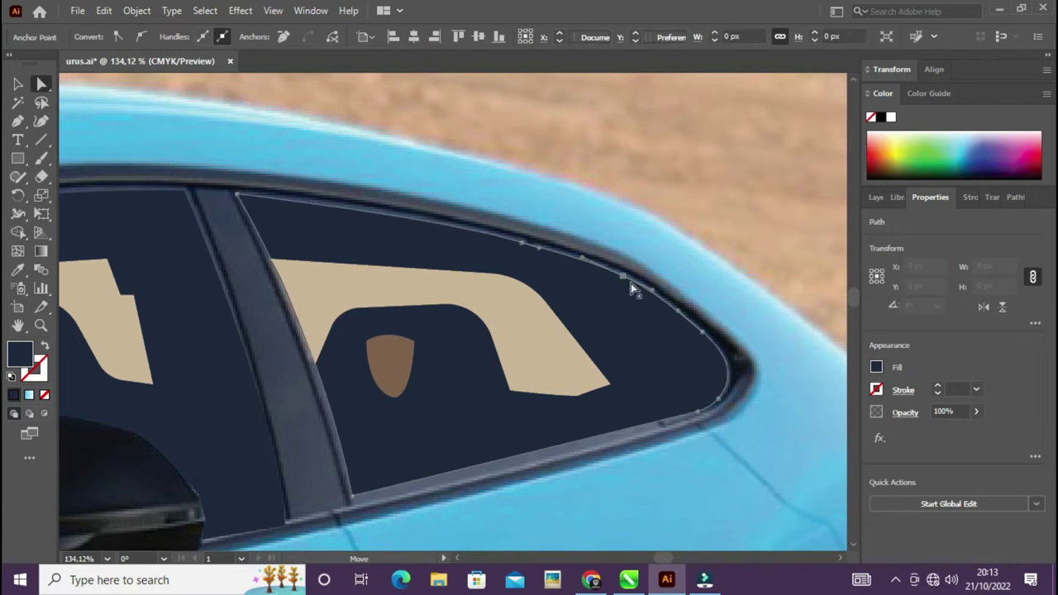
drag(439, 432, 455, 345)
drag(368, 411, 301, 440)
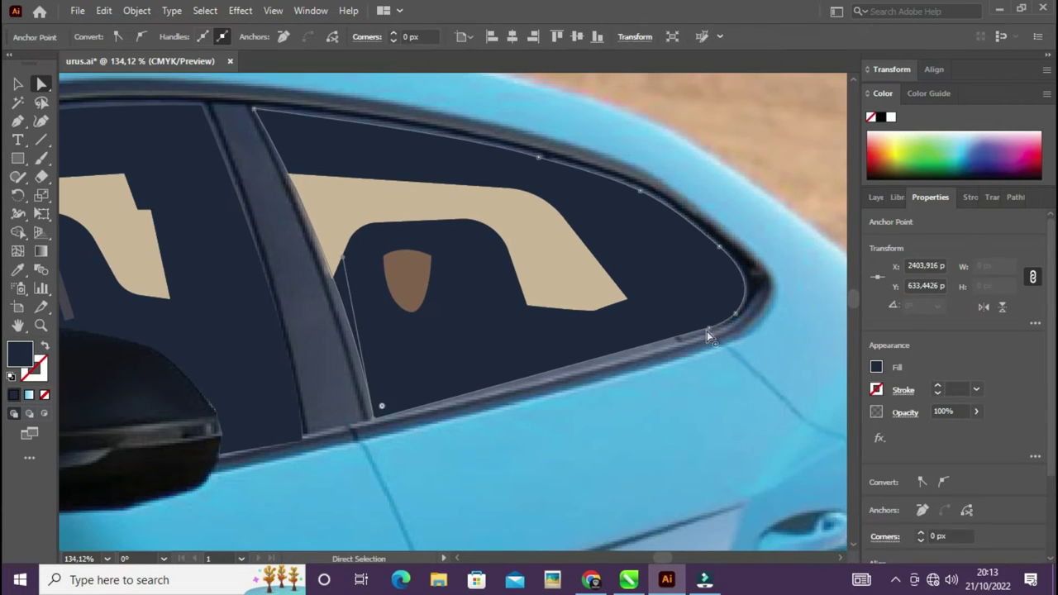
click(700, 361)
key(v)
click(628, 300)
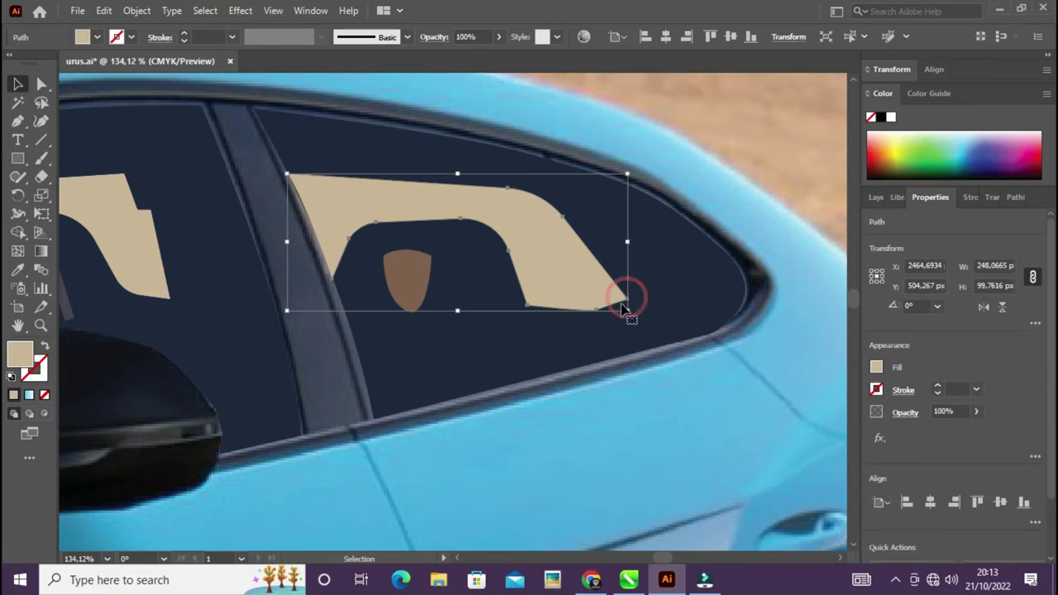
key(a)
click(597, 312)
Step: Fit the artboard in view and make the vector car layers visible in Layers
key(v)
key(ctrl+0)
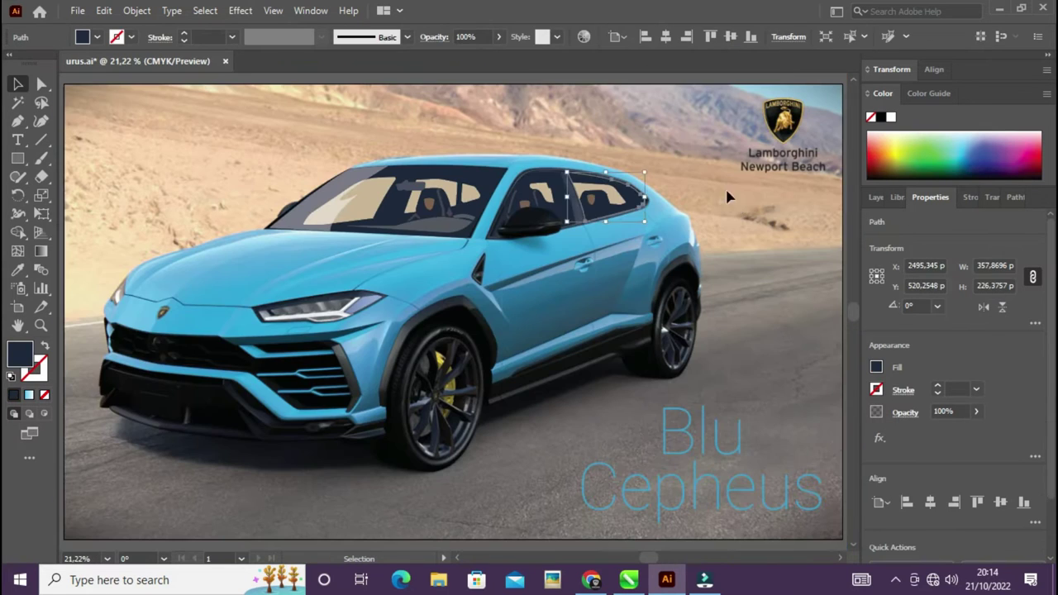
click(725, 186)
click(880, 197)
click(874, 303)
mouse_move(874, 303)
mouse_down()
mouse_move(874, 238)
mouse_move(874, 303)
mouse_up()
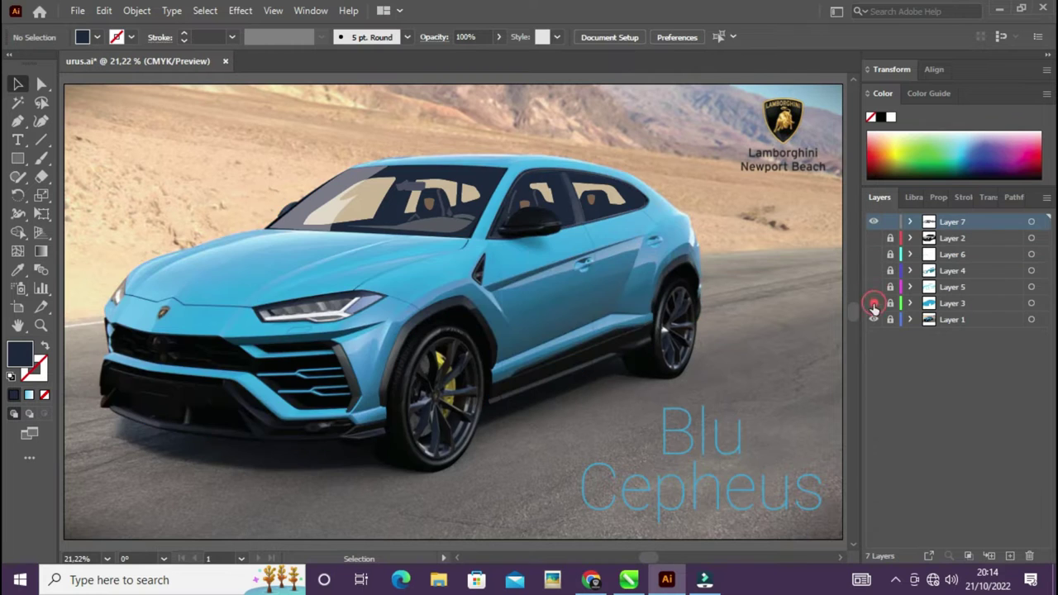
Step: Hide the vector layers, zoom to the car's front, and set no fill with a yellow 4 pt stroke
key(z)
drag(114, 289, 355, 366)
drag(322, 295, 399, 326)
key(p)
double_click(21, 354)
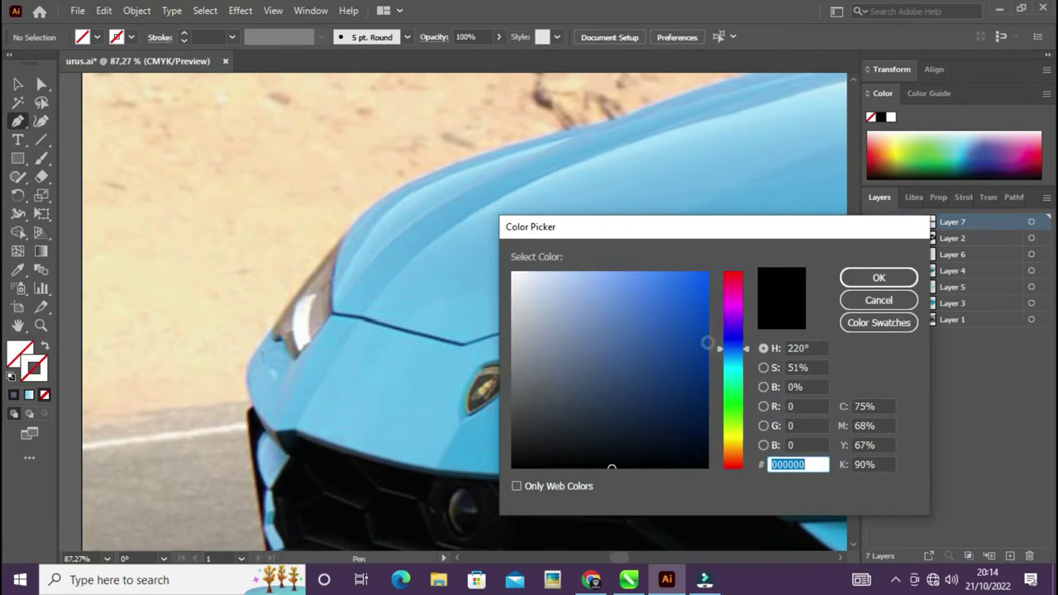
key(Escape)
double_click(34, 367)
click(703, 277)
click(876, 275)
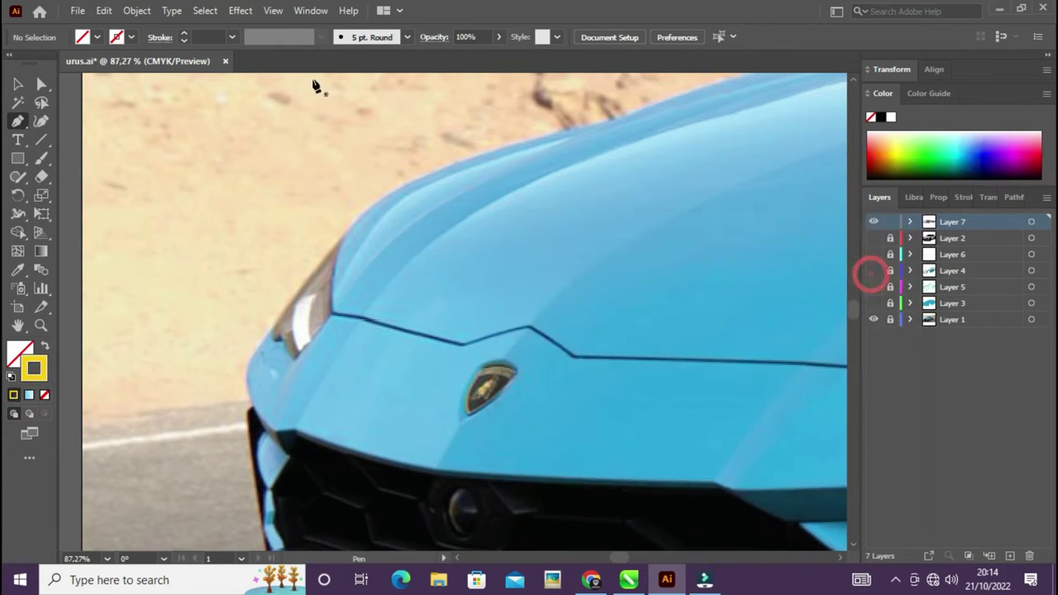
click(183, 33)
Step: Pen-trace the far headlight's inner path and housing outline in yellow
click(305, 344)
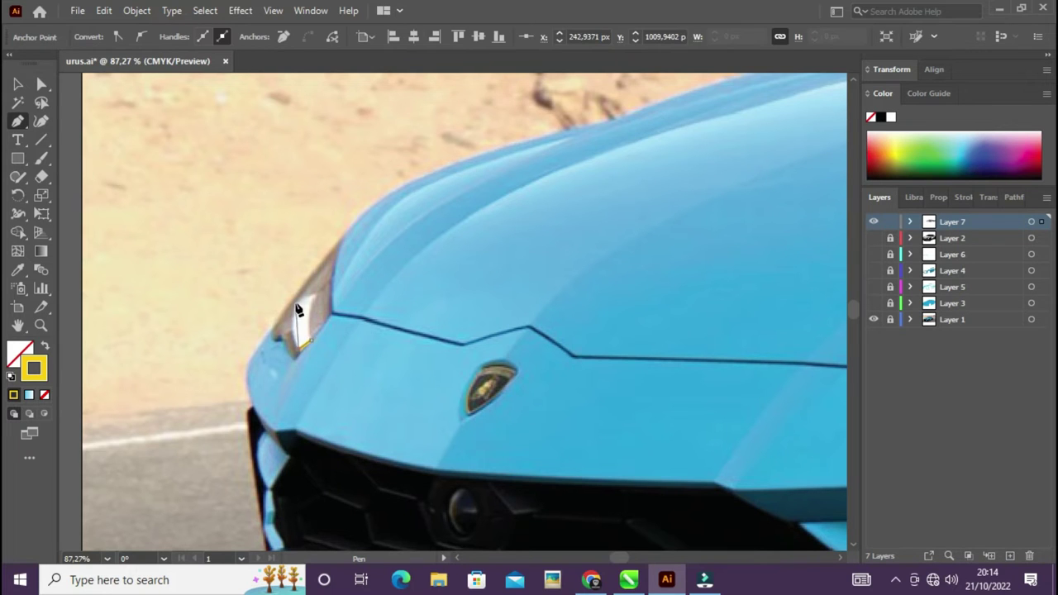
scroll(310, 300, up, 2)
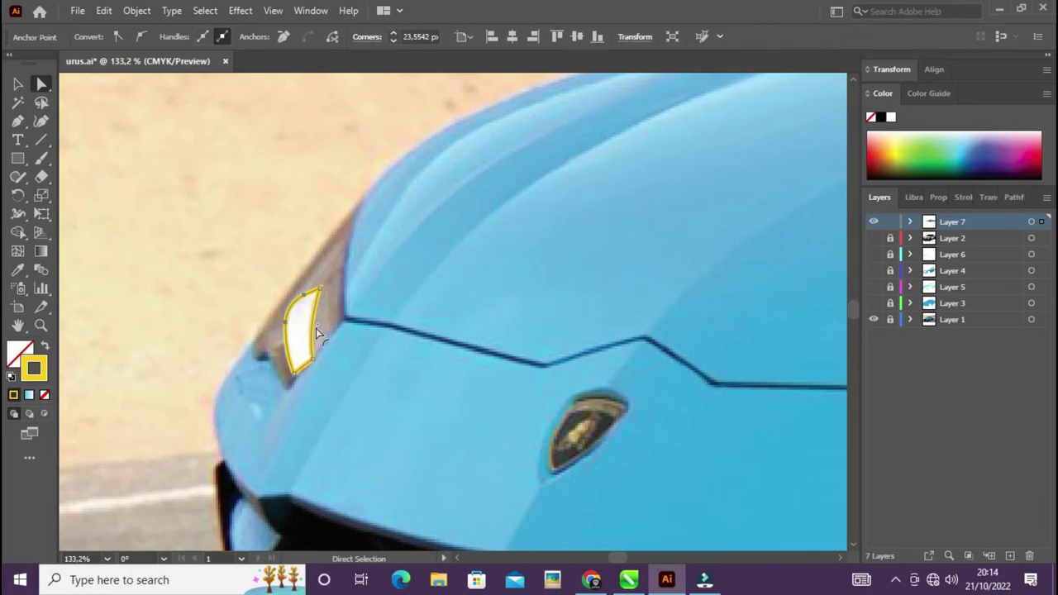
click(347, 223)
click(343, 323)
click(289, 383)
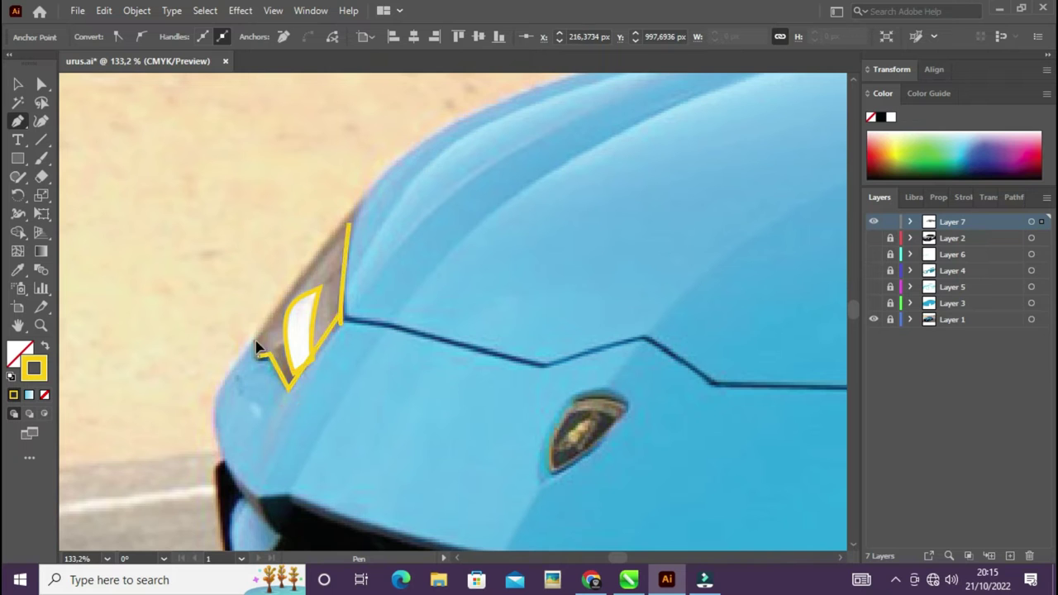
ctrl+click(371, 243)
scroll(364, 323, up, 3)
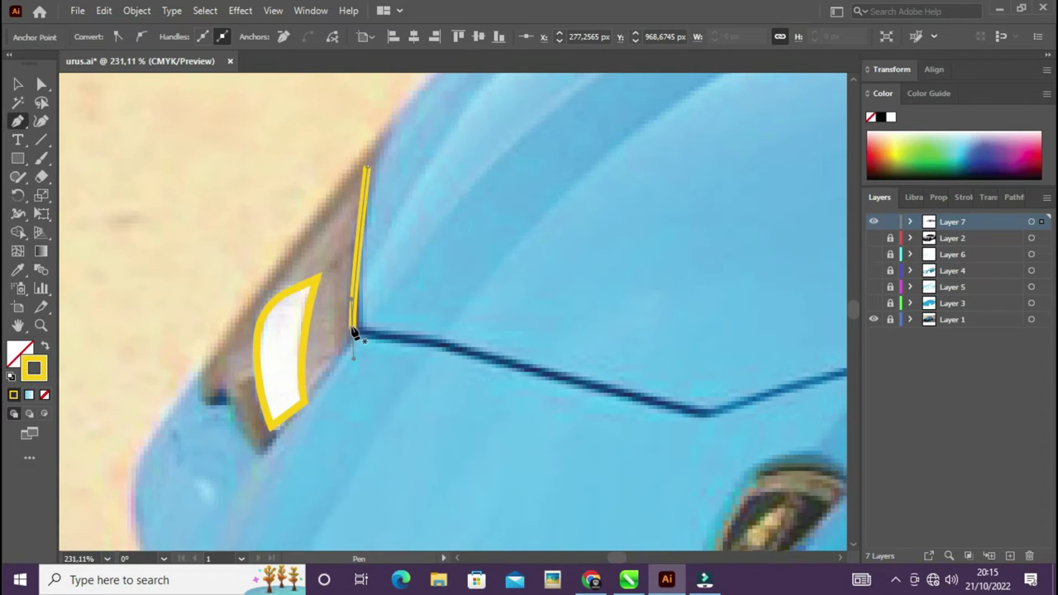
click(369, 169)
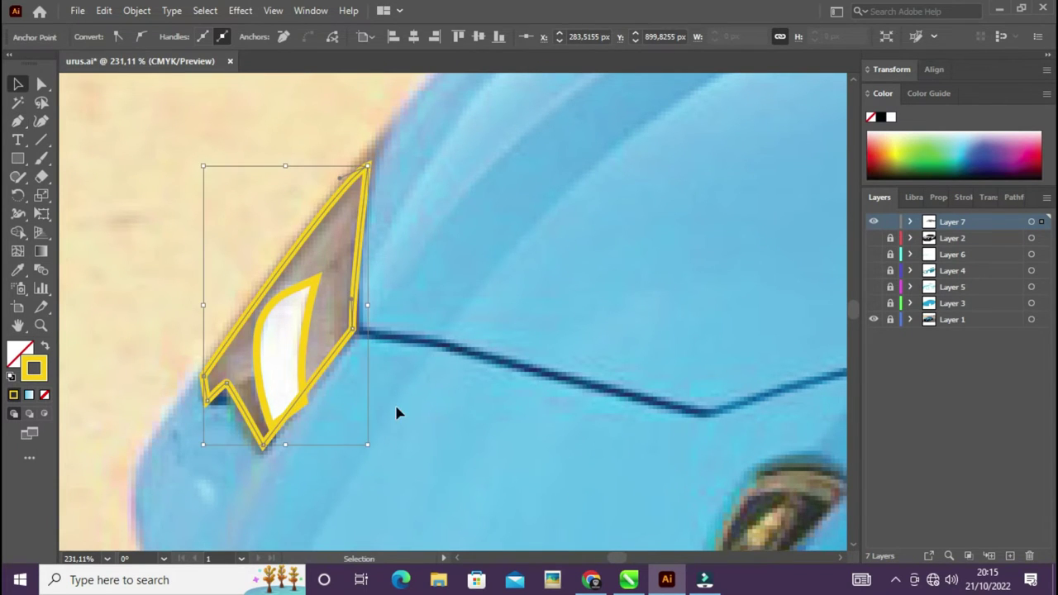
key(ctrl+0)
scroll(361, 347, up, 2)
Step: Outline the near headlight's upper light strip
scroll(362, 347, up, 2)
key(p)
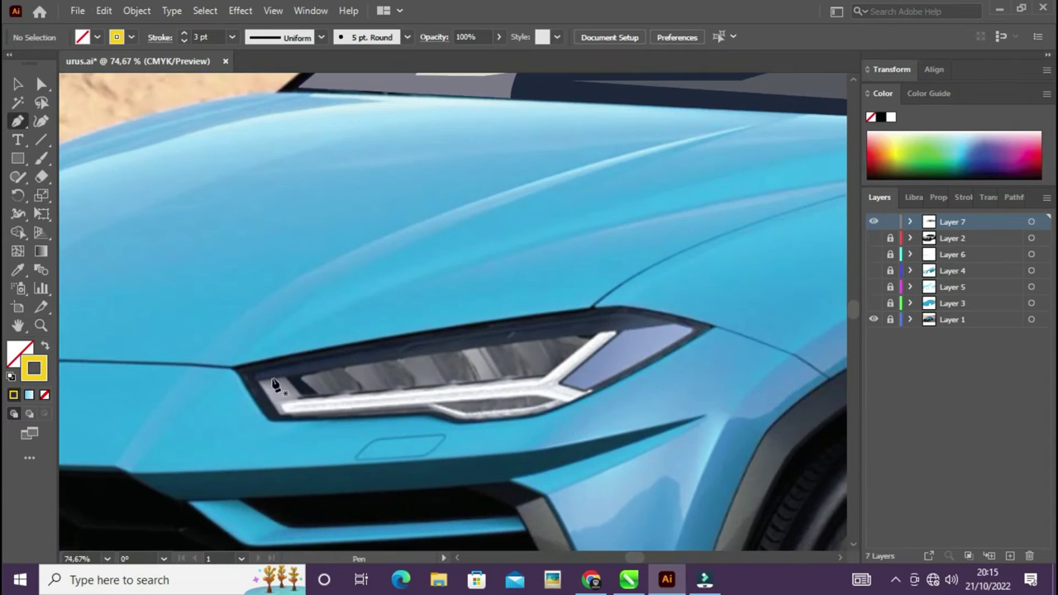
click(618, 312)
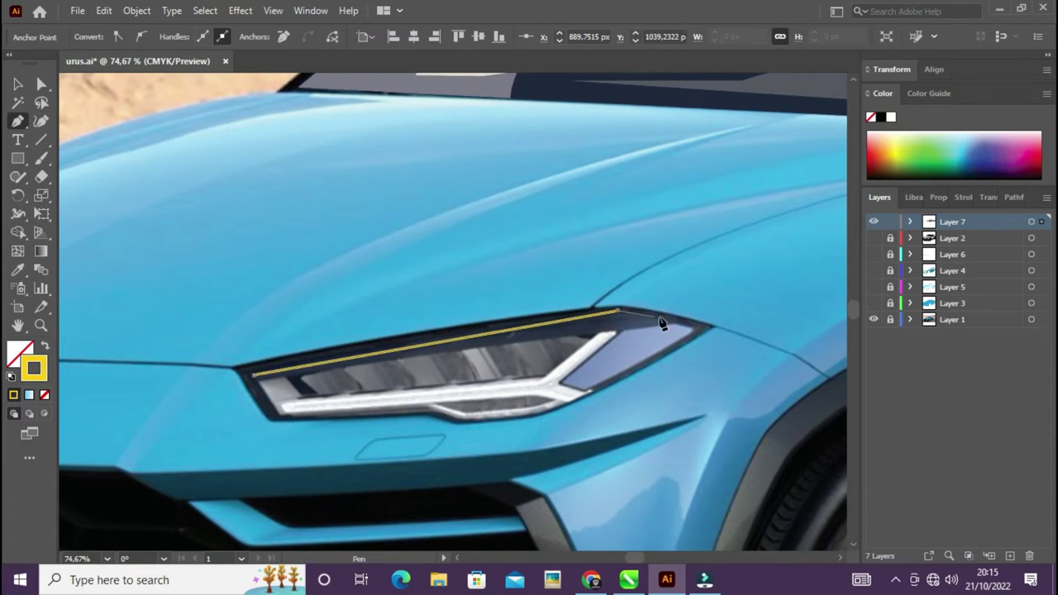
click(256, 381)
key(a)
Step: Trace a closed outline around the blue inner headlight section
scroll(642, 427, up, 1)
key(p)
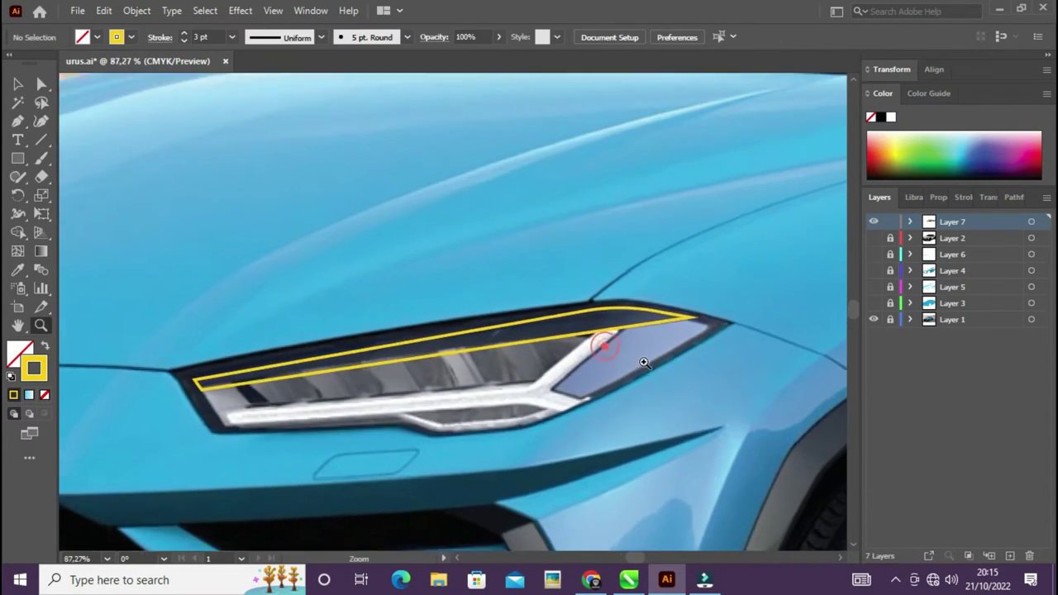
click(635, 329)
click(560, 394)
click(715, 322)
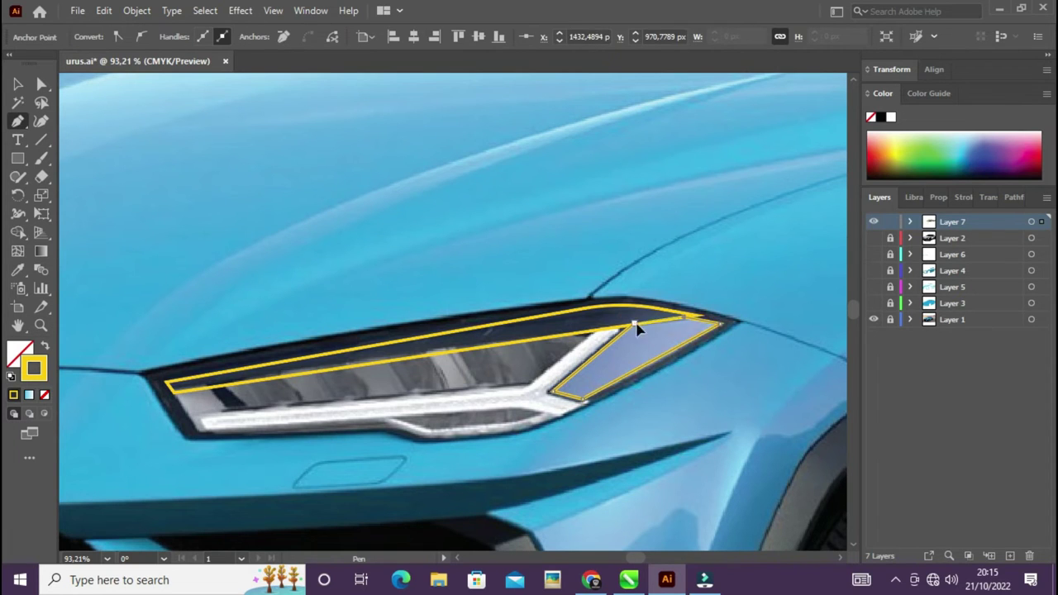
click(634, 326)
key(a)
click(716, 319)
click(204, 425)
Step: Trace the headlight's lower housing edge and the small segment at its left end
key(p)
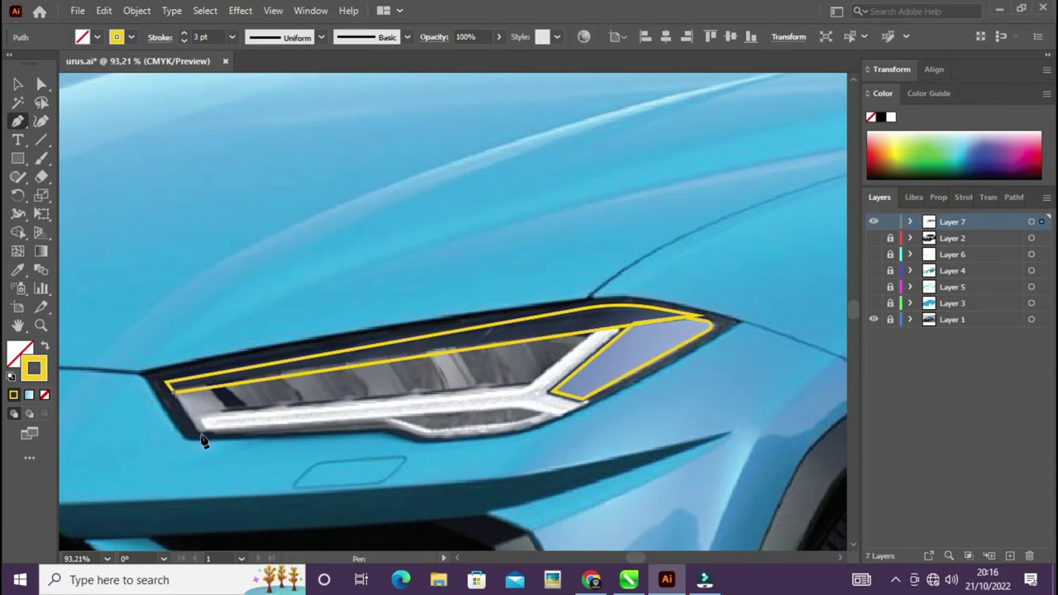
click(202, 433)
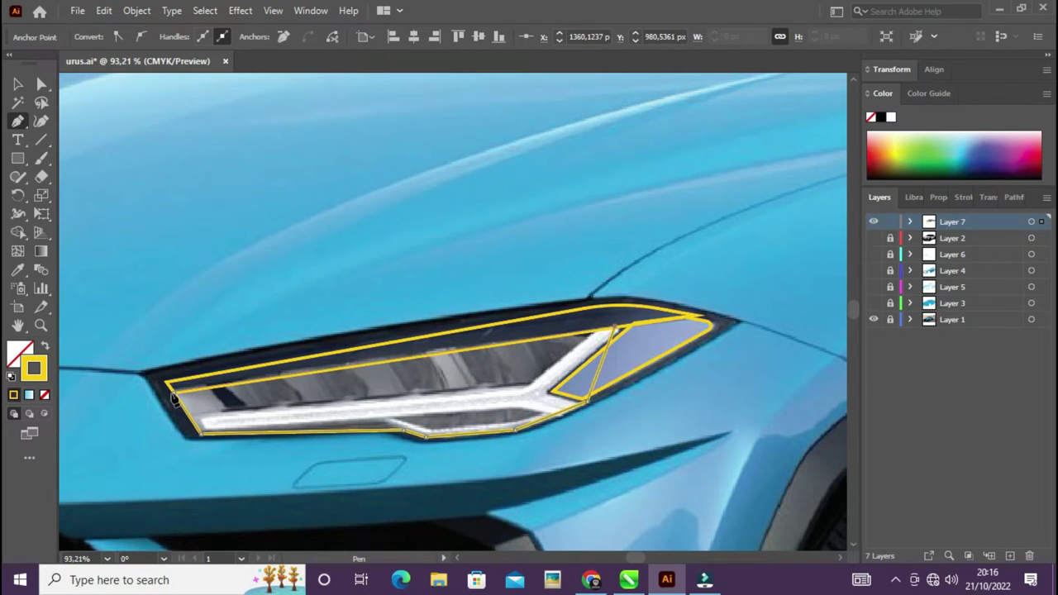
ctrl+click(158, 425)
click(233, 417)
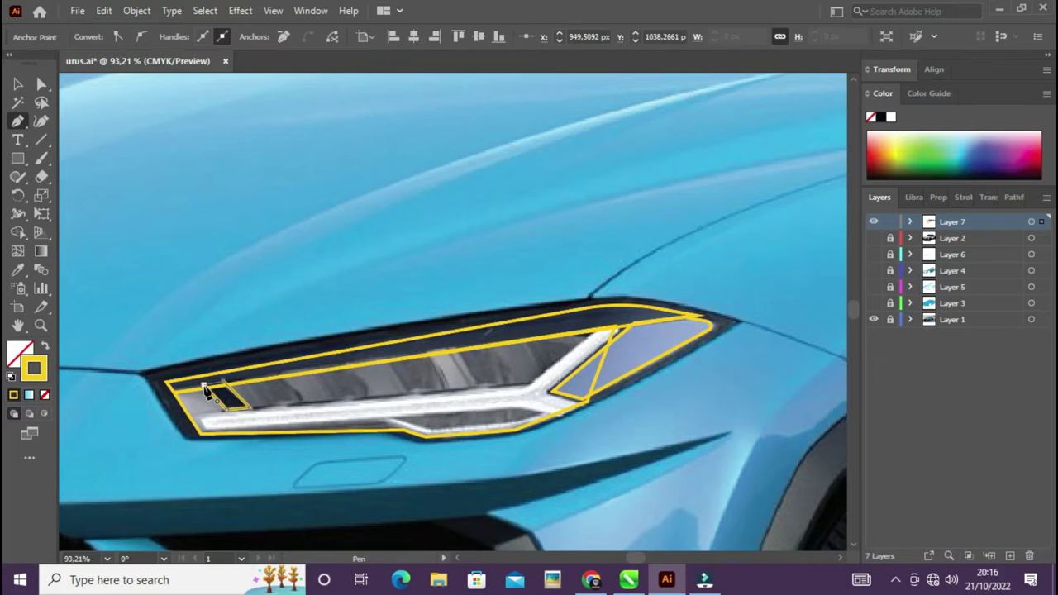
key(ctrl+shift+F9)
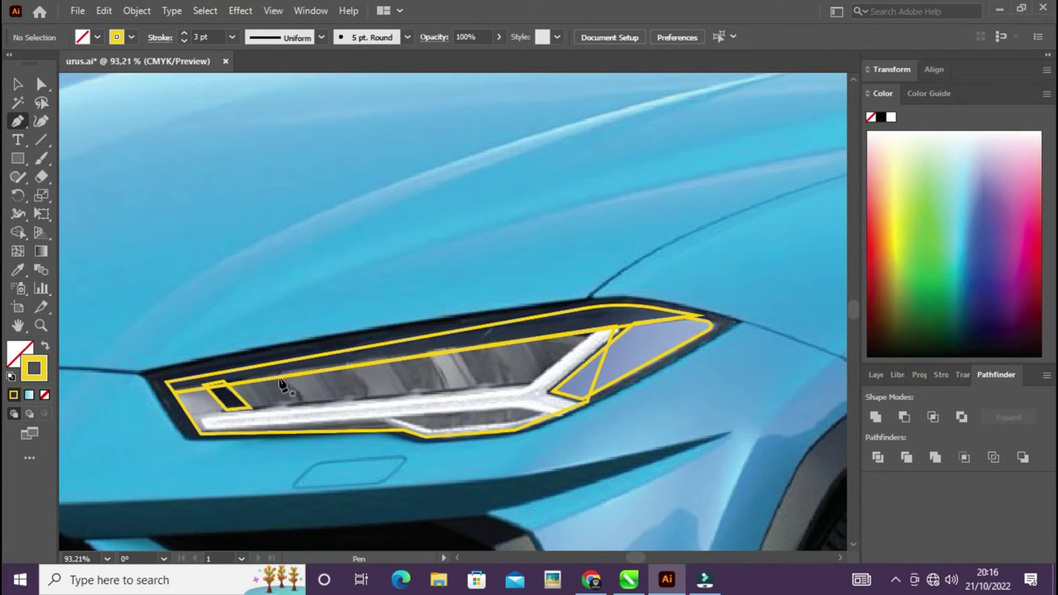
Step: Outline the first few LED segments along the headlight
drag(298, 403, 325, 409)
click(284, 382)
ctrl+click(377, 387)
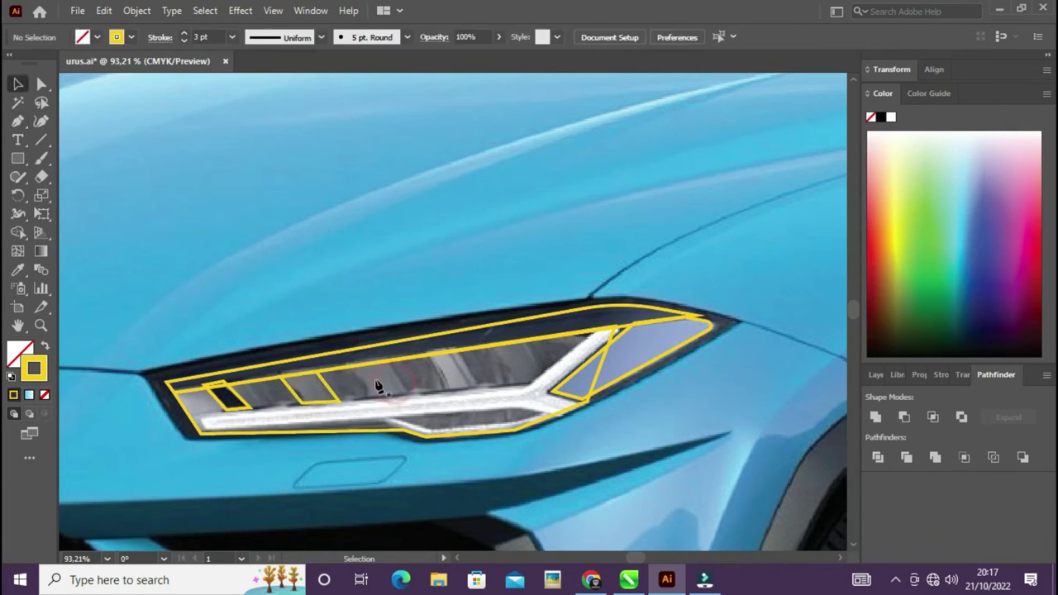
click(411, 396)
click(392, 364)
click(350, 366)
ctrl+click(356, 373)
Step: Outline the remaining LED segments to the right and fill the row grey
click(425, 356)
click(446, 387)
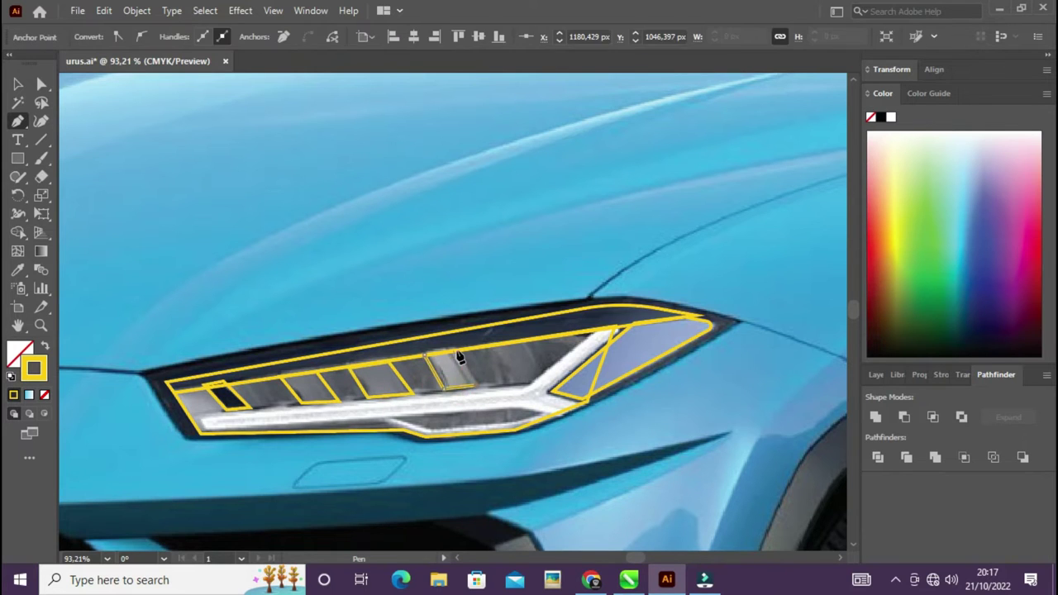
ctrl+click(508, 378)
click(491, 348)
click(507, 382)
click(536, 374)
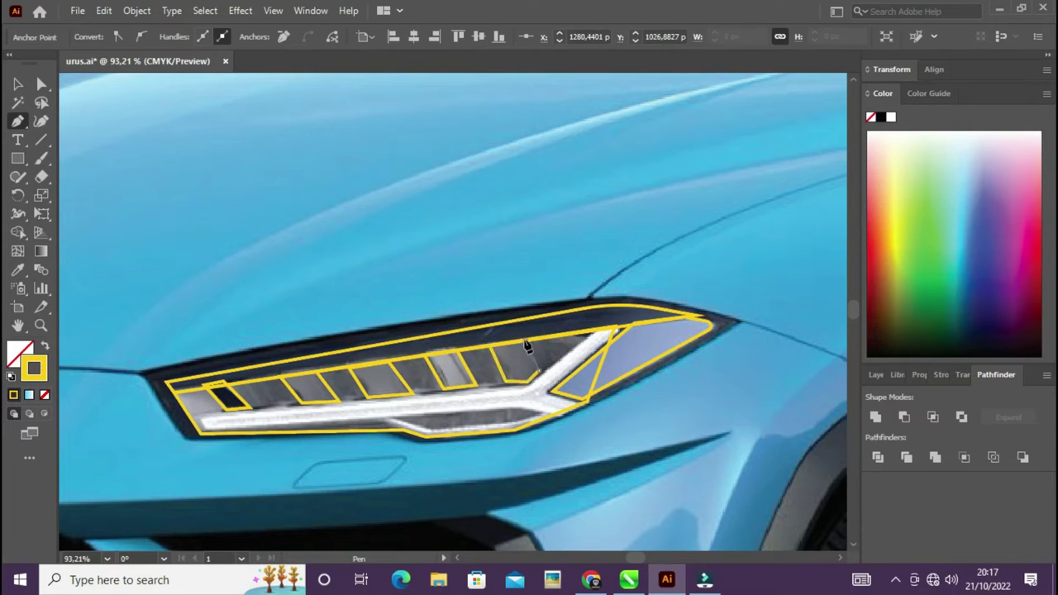
key(ctrl+a)
Step: Give the LED segments a grey fill with no outline
key(i)
click(473, 376)
key(ctrl+shift+a)
key(p)
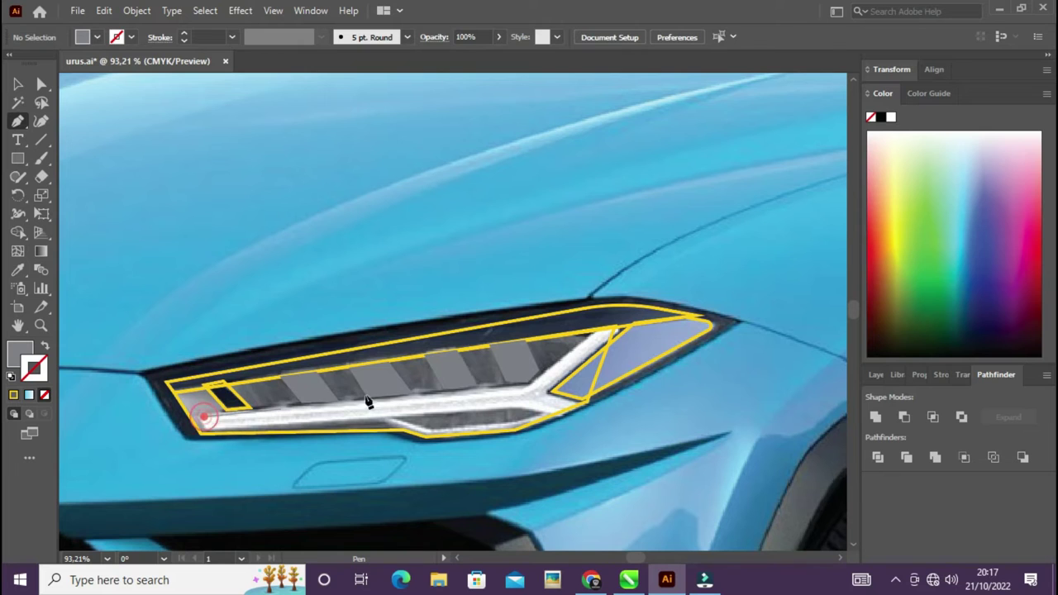
Step: Trace the white headlight strip outline
click(529, 387)
click(613, 331)
click(583, 403)
click(522, 411)
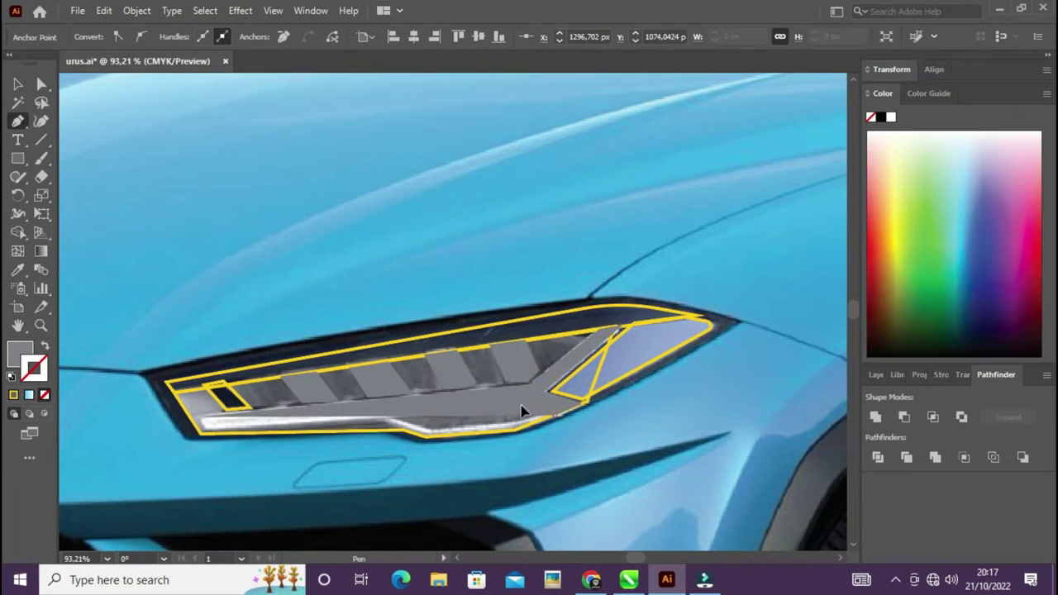
scroll(207, 423, up, 3)
Step: Trace the lower headlight opening as an unfilled shape with a 4 pt outline
click(87, 446)
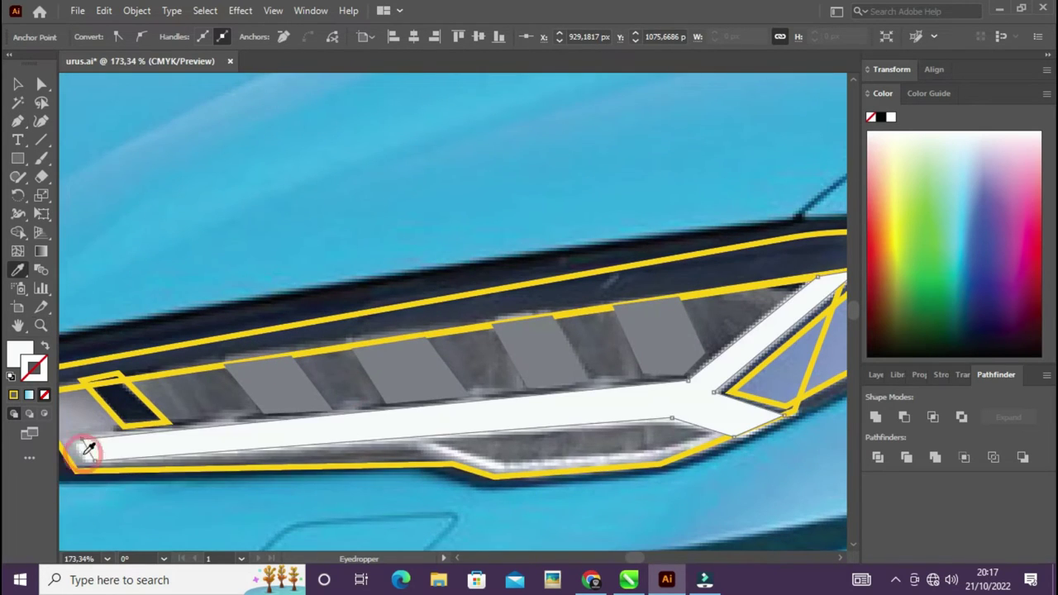
ctrl+click(248, 463)
click(277, 389)
click(378, 427)
click(539, 411)
click(612, 381)
click(277, 389)
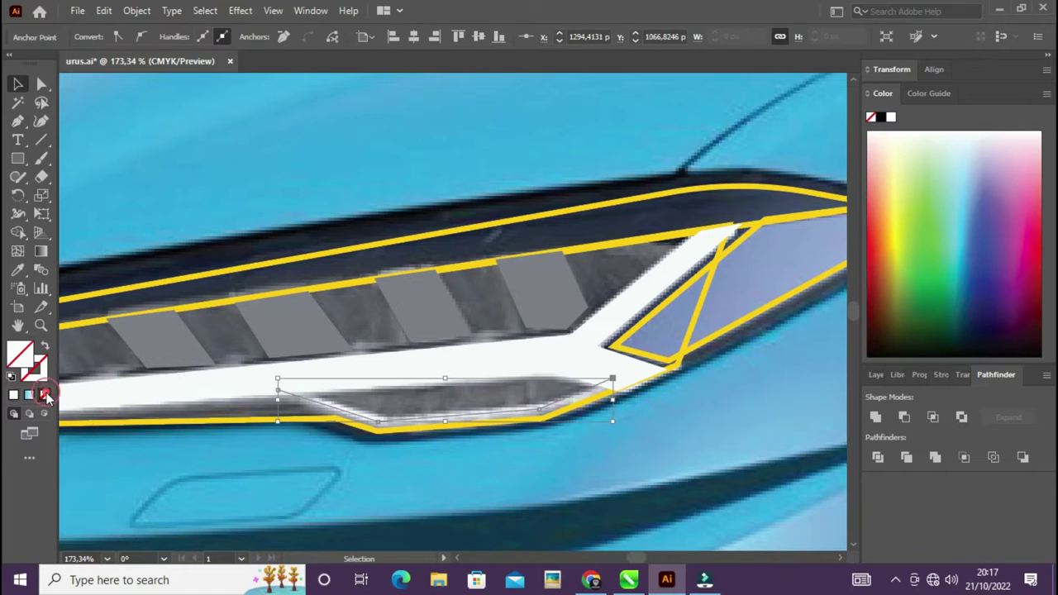
double_click(21, 351)
key(Escape)
click(185, 34)
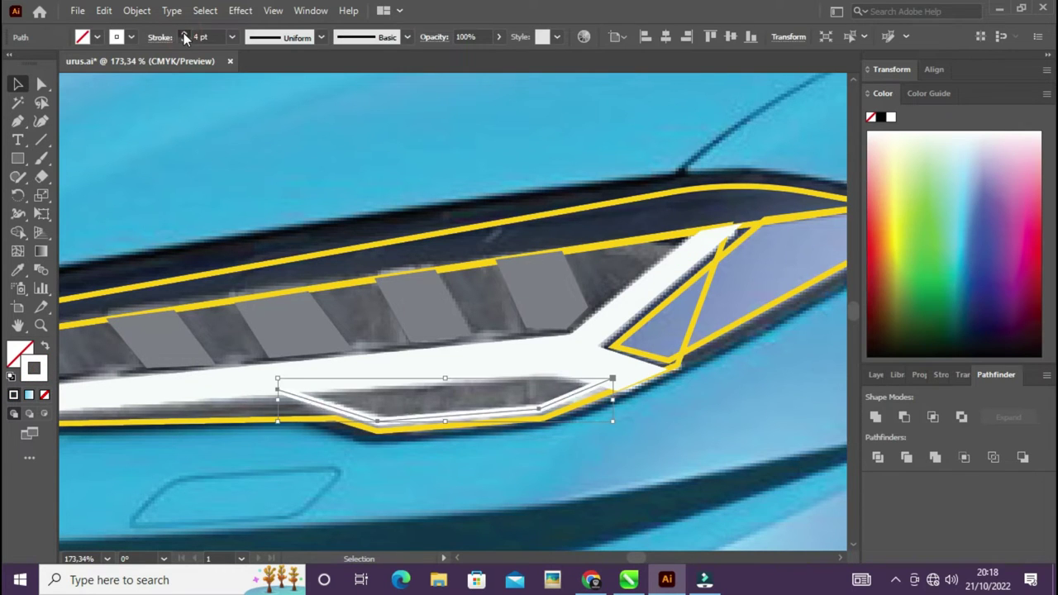
Step: Punch the lower opening through the white strip as a compound path
click(136, 10)
shift+click(489, 371)
key(ctrl+8)
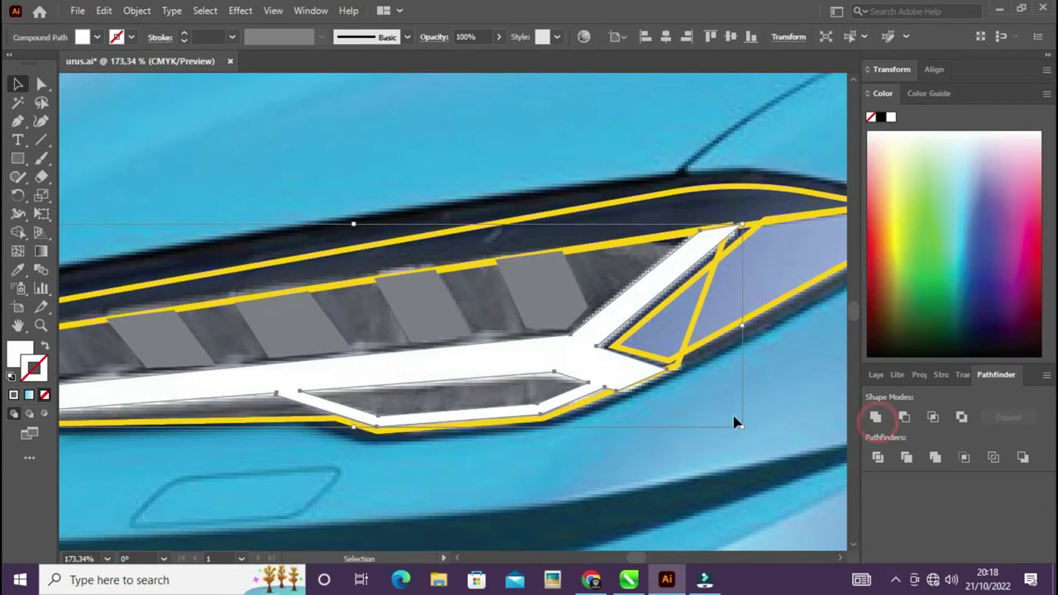
key(ctrl+0)
key(z)
click(344, 309)
Step: Fill the headlight pieces with photo colours, including lavender for the upper lens
key(v)
click(502, 315)
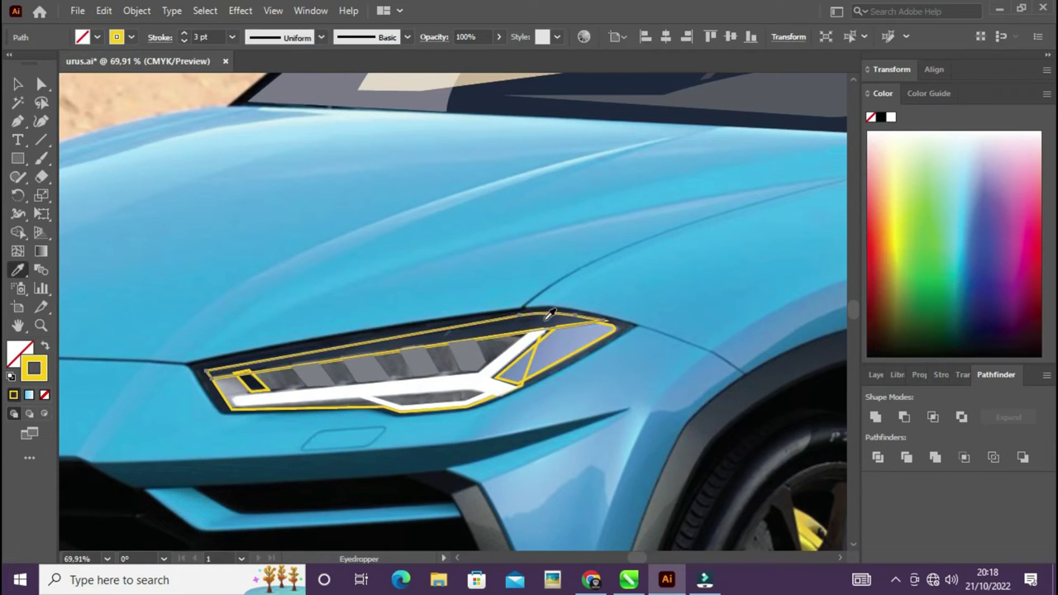
key(i)
click(569, 336)
click(224, 405)
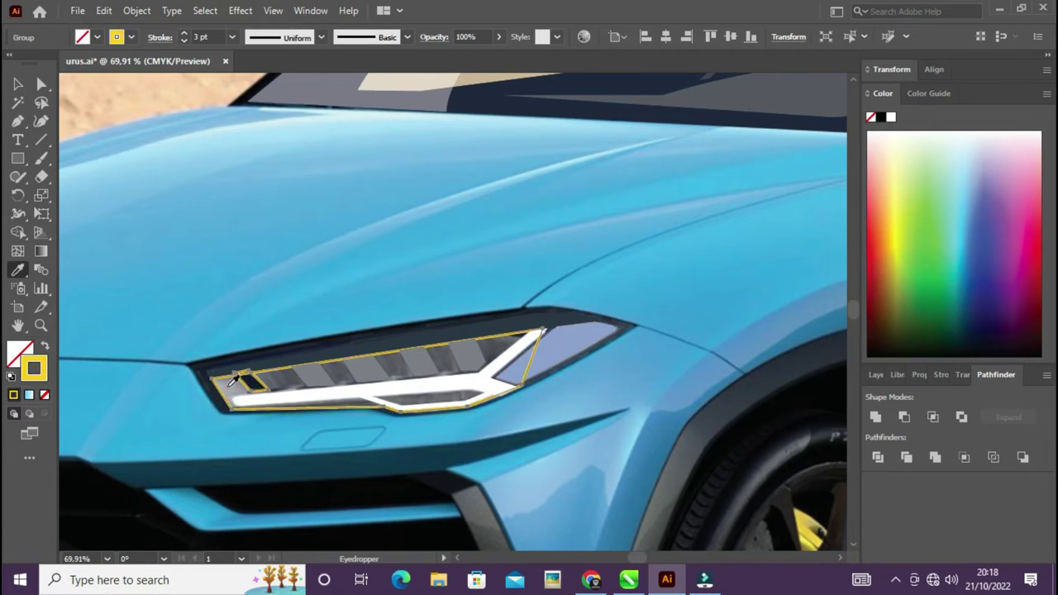
click(185, 371)
click(379, 255)
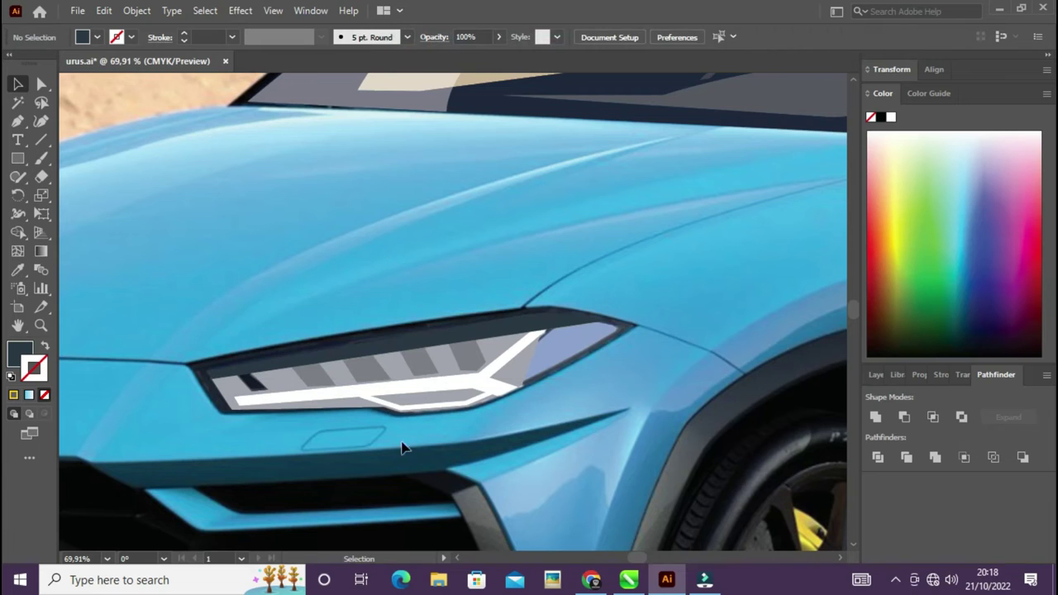
Step: Hide the traced layers to reveal the photo at the car's front corner
key(ctrl+0)
click(875, 375)
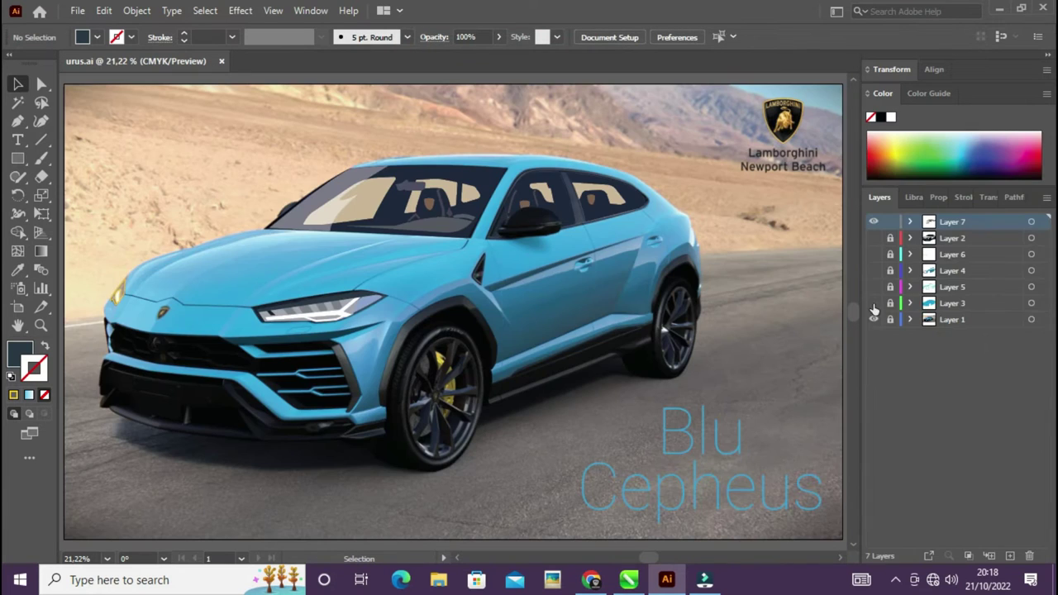
click(874, 237)
key(z)
click(356, 381)
click(874, 302)
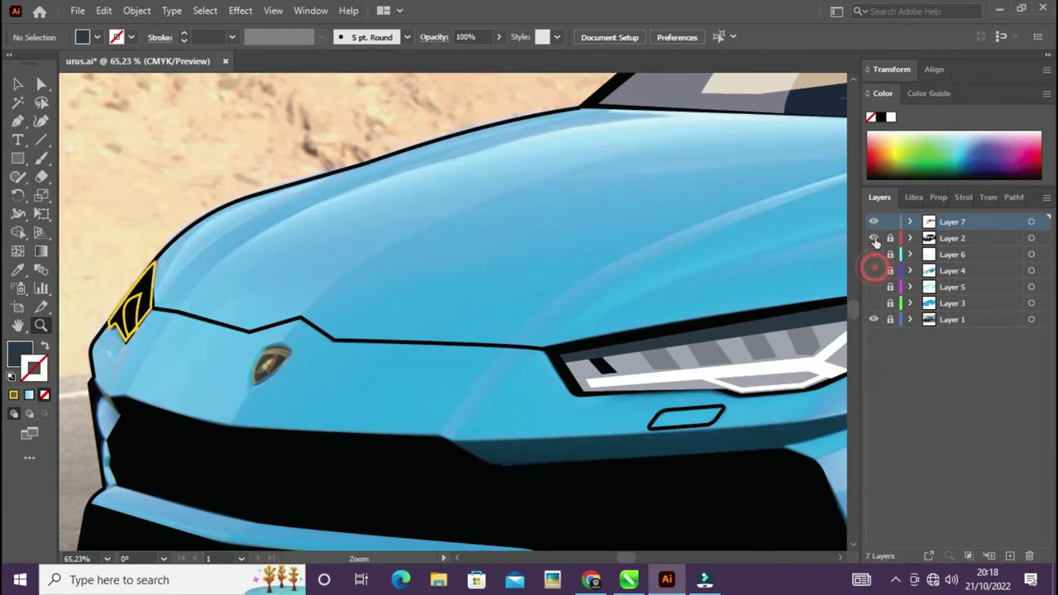
click(874, 270)
Step: Fill the outer front-corner shape with tan sampled from the photo
key(v)
double_click(132, 314)
key(Escape)
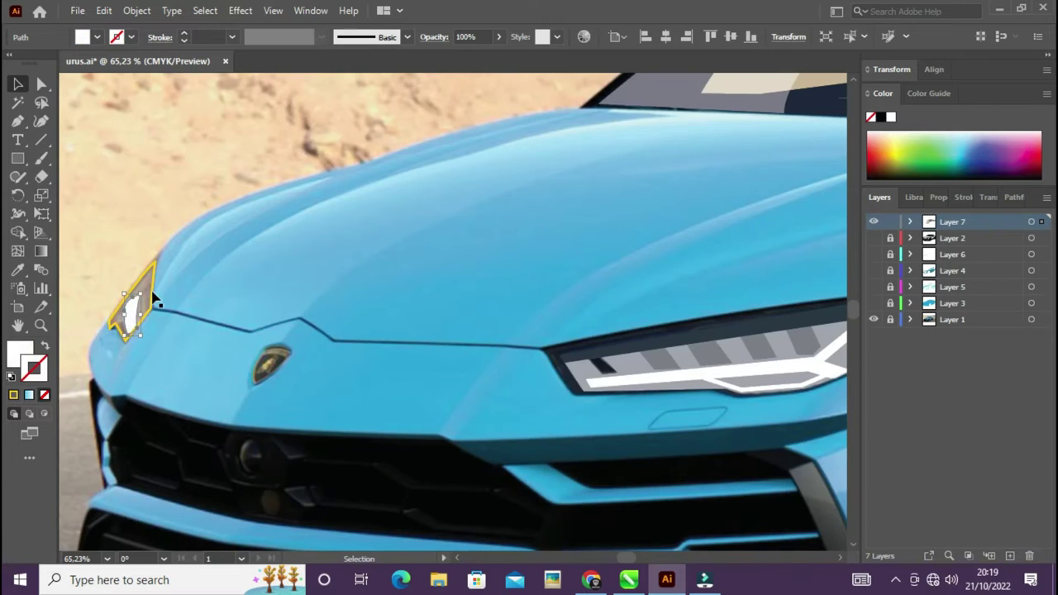
click(133, 305)
key(i)
click(148, 124)
key(v)
Step: Clear the fill for new paths and zoom in on the grille for tracing
key(a)
click(328, 279)
scroll(337, 272, down, 3)
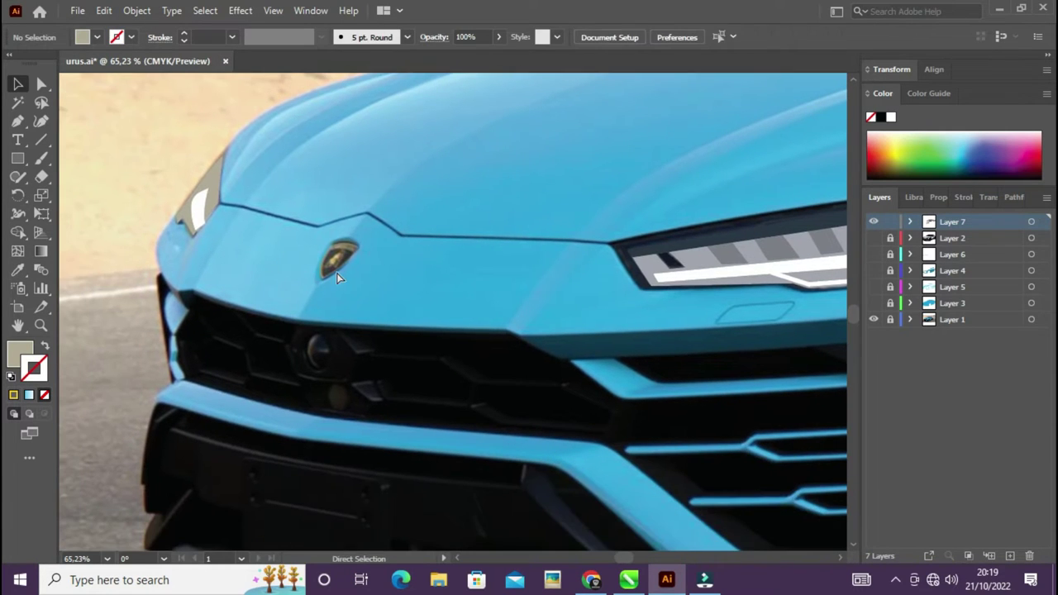
key(z)
click(231, 319)
key(slash)
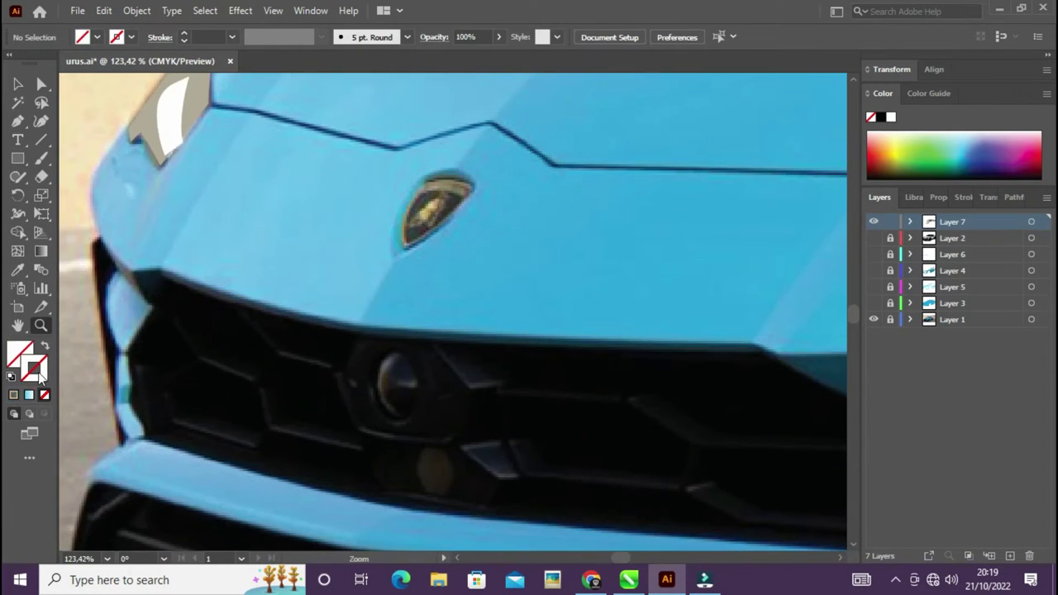
double_click(19, 353)
click(878, 298)
key(v)
double_click(33, 368)
Step: Set a bright yellow outline and trace the hooked grille slat
click(733, 438)
click(703, 279)
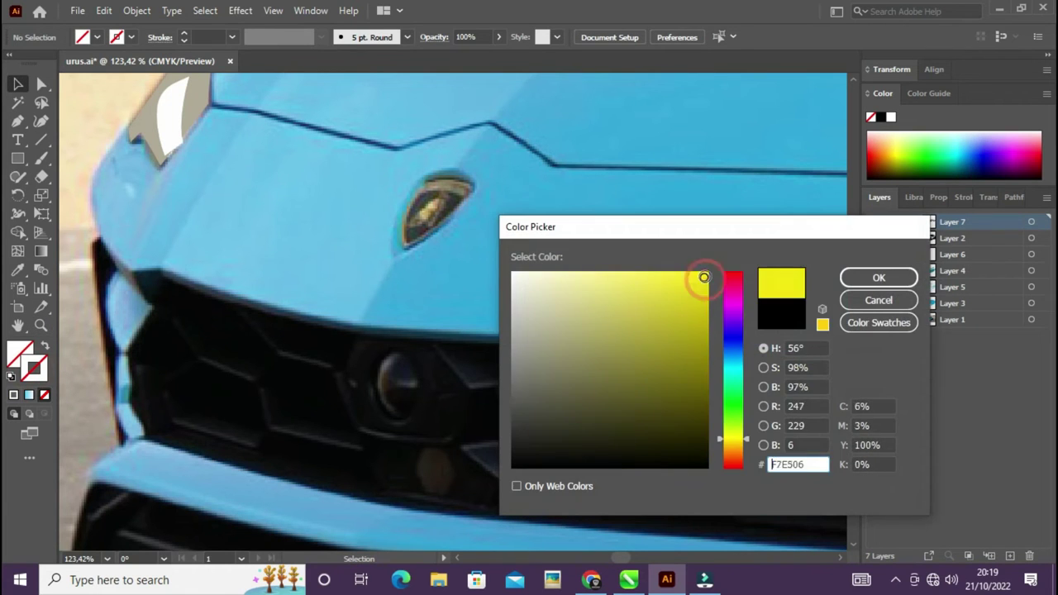
click(876, 274)
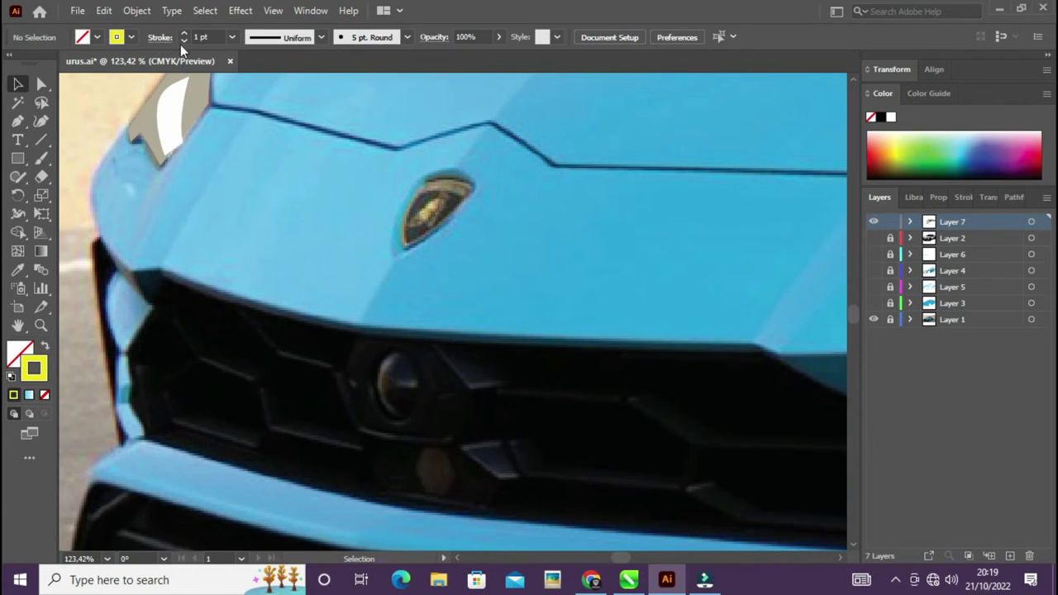
click(284, 349)
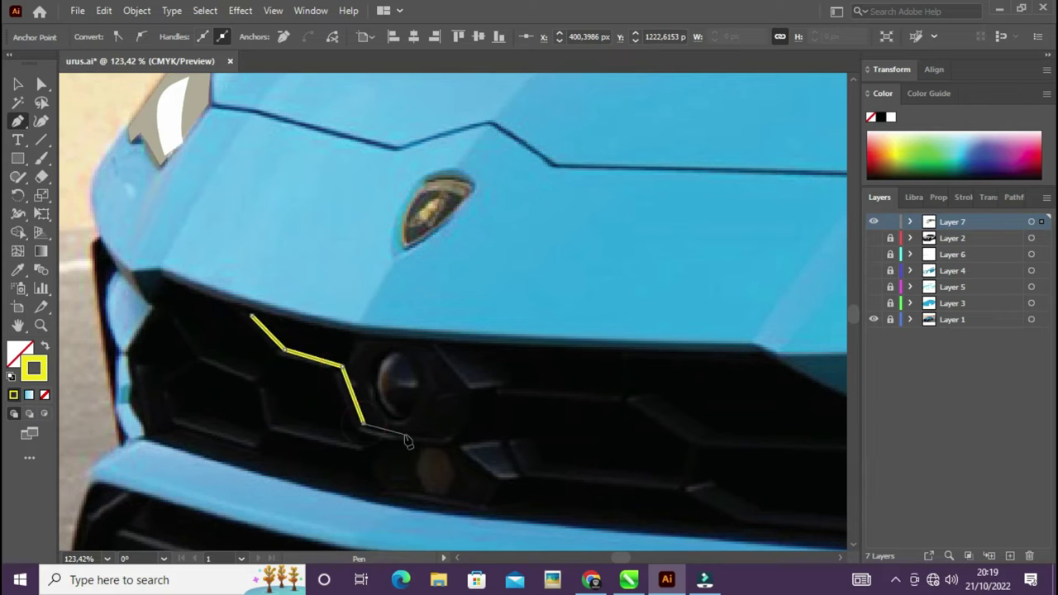
click(457, 441)
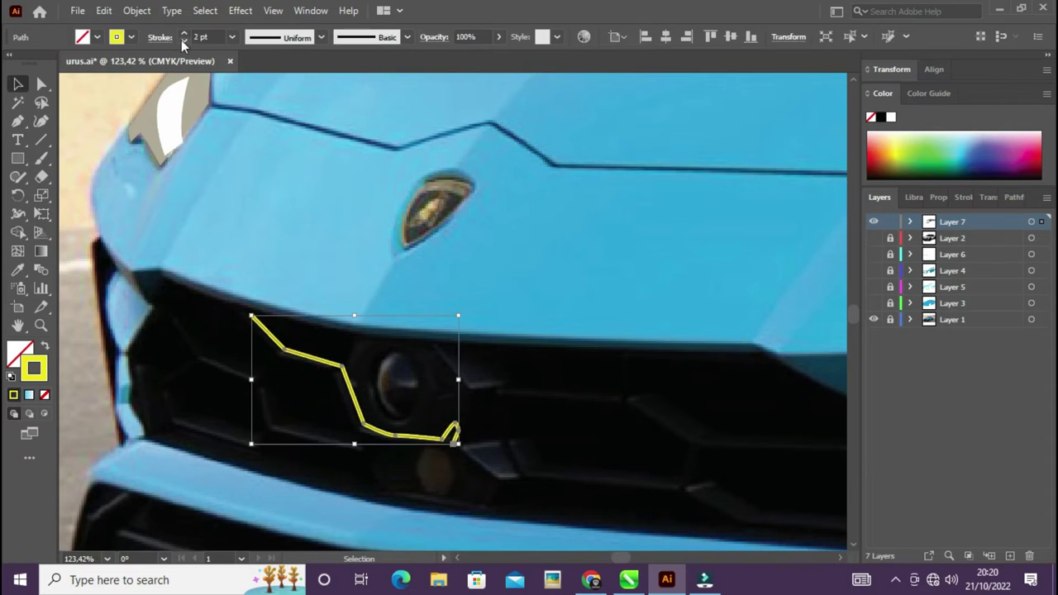
scroll(394, 409, up, 2)
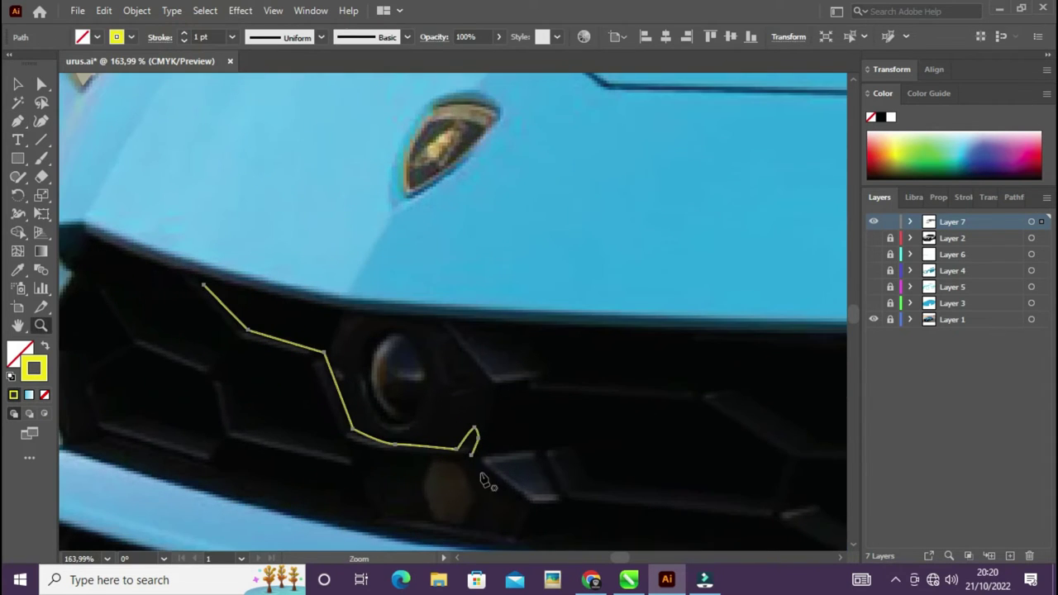
click(202, 287)
key(v)
click(306, 387)
Step: Trace the Y-shaped grille slat and the slat below it
click(226, 316)
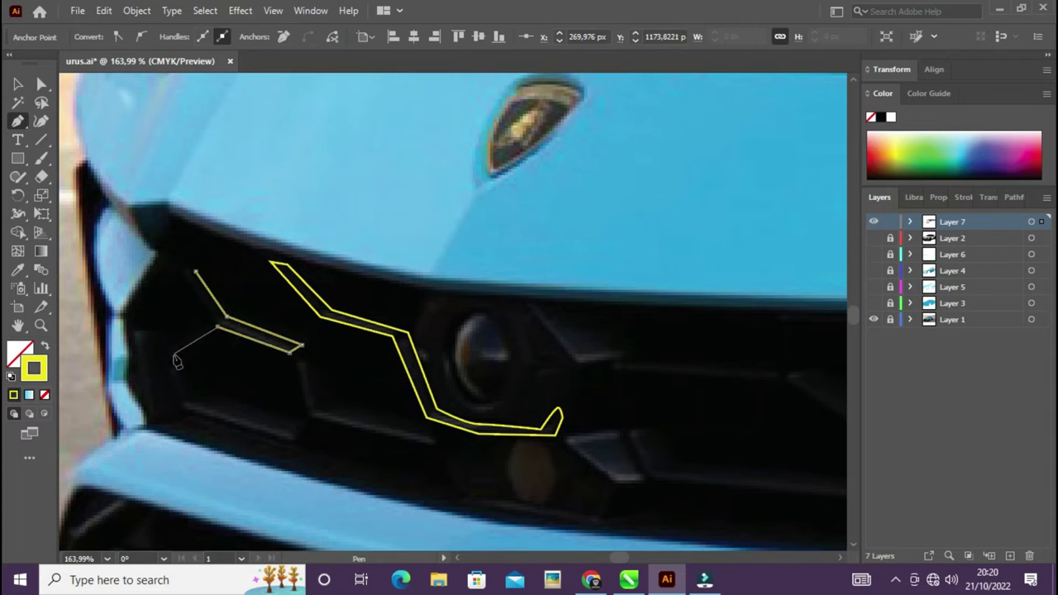
click(244, 298)
ctrl+click(294, 368)
drag(297, 362, 323, 416)
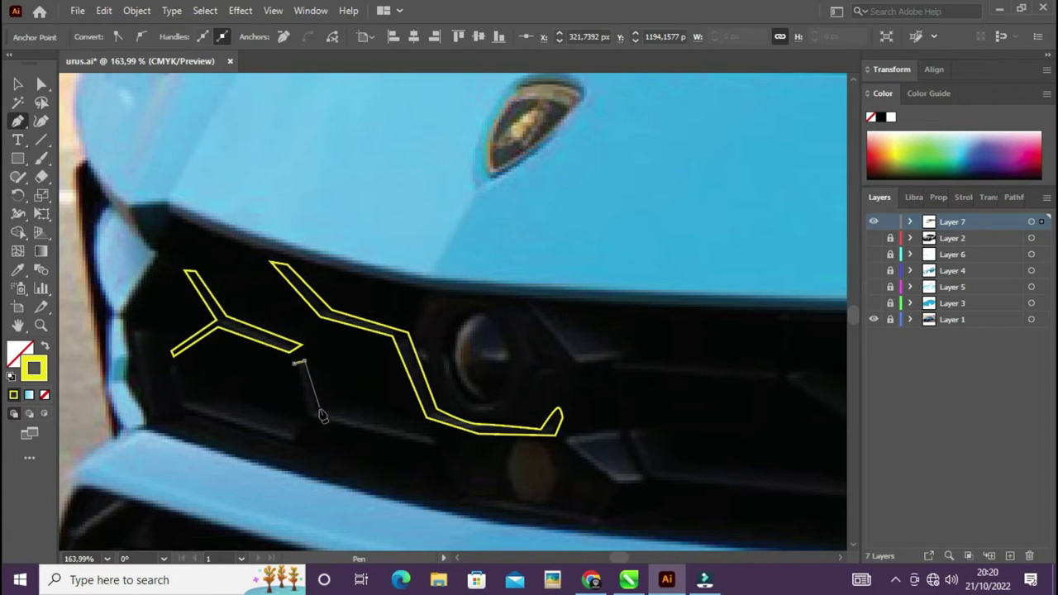
click(309, 418)
key(v)
click(234, 405)
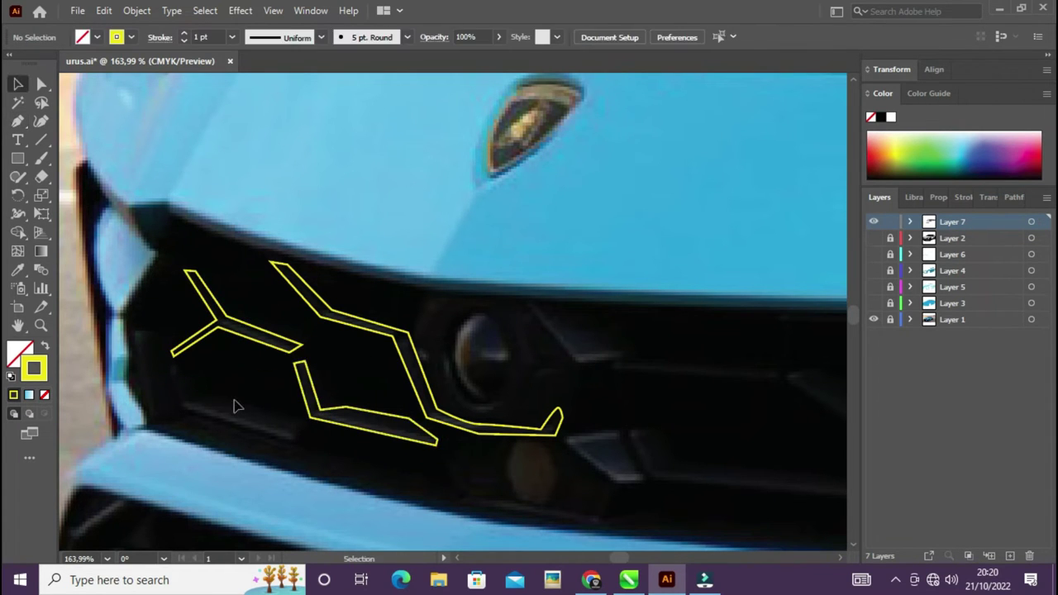
Step: Trace the lower-left grille slat
click(189, 401)
click(226, 400)
click(300, 424)
scroll(229, 364, up, 3)
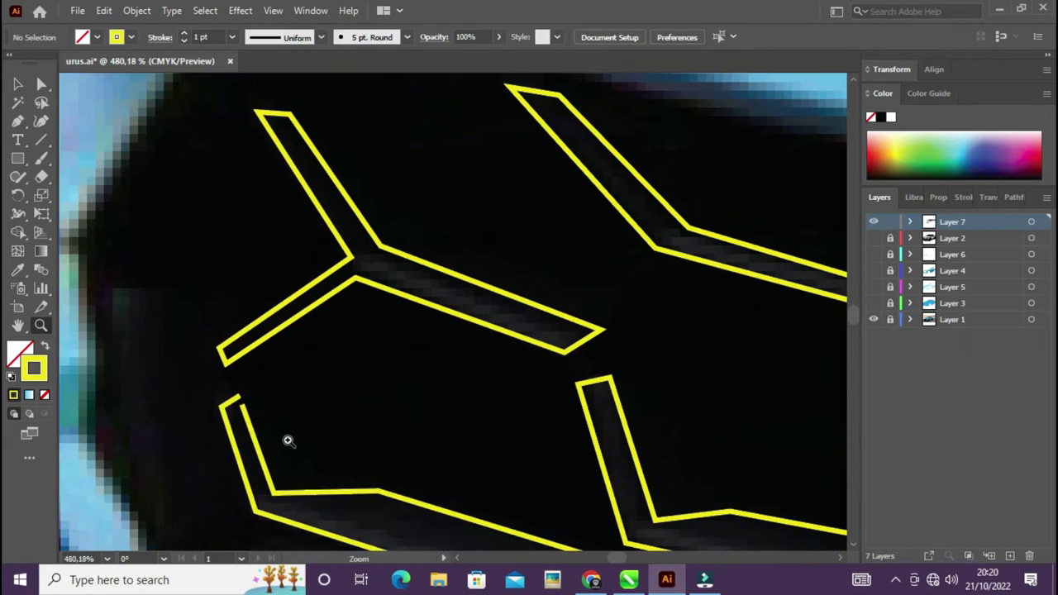
key(ctrl+0)
scroll(161, 372, up, 5)
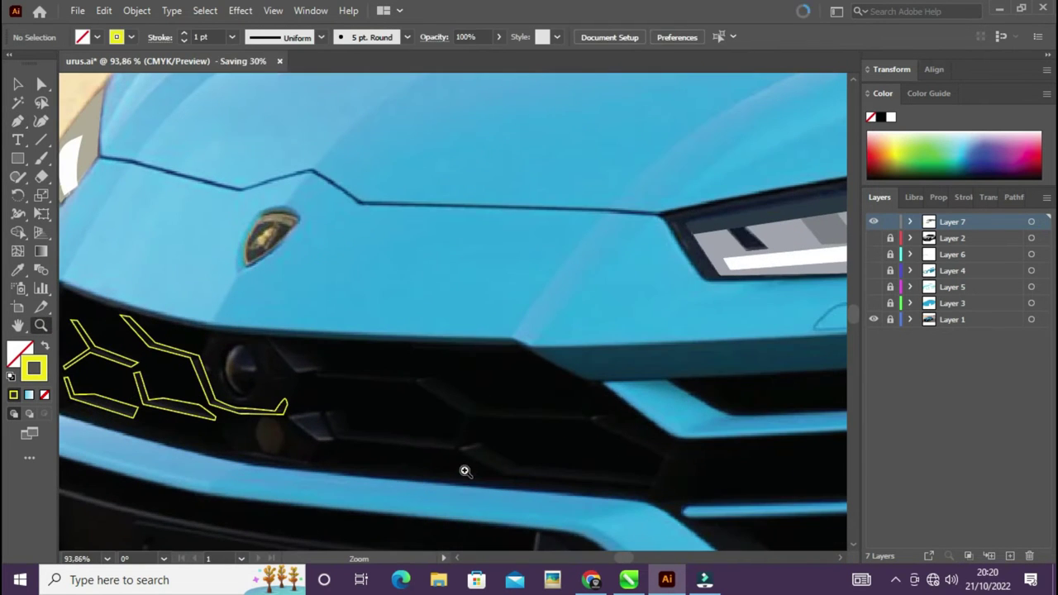
key(p)
Step: Trace the small triangular grille piece and the piece next to it
click(268, 343)
click(328, 370)
click(295, 375)
click(269, 343)
click(321, 411)
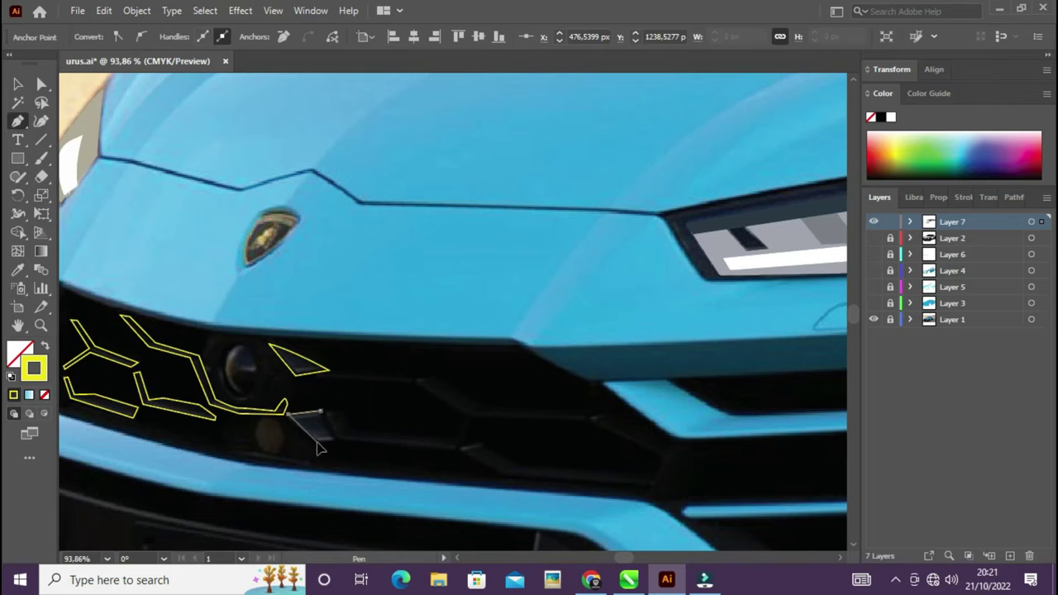
click(321, 413)
Step: Trace the long upper and lower grille slats to the right
ctrl+click(335, 382)
click(479, 407)
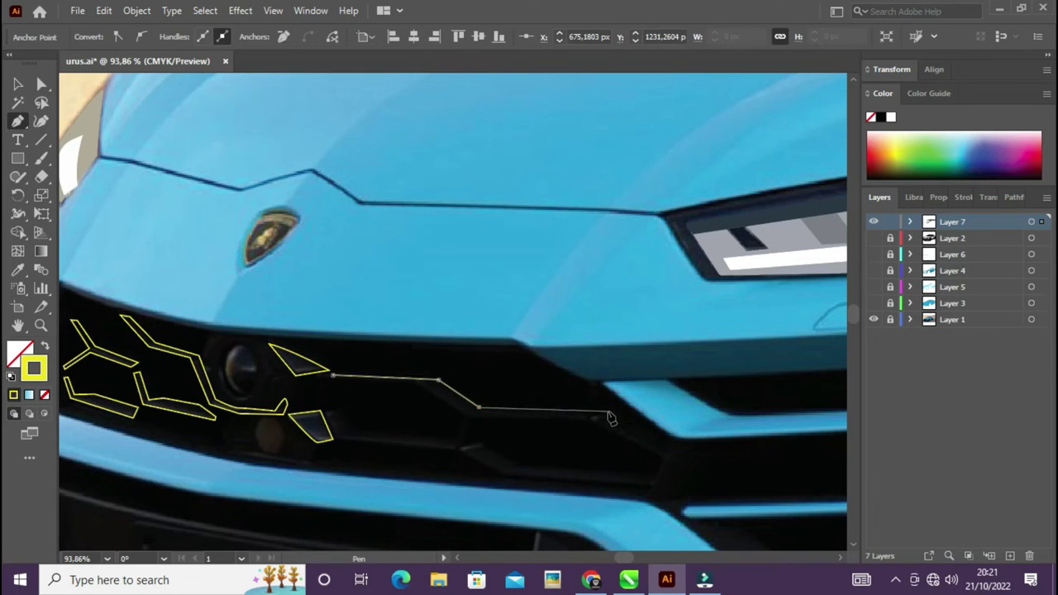
click(321, 382)
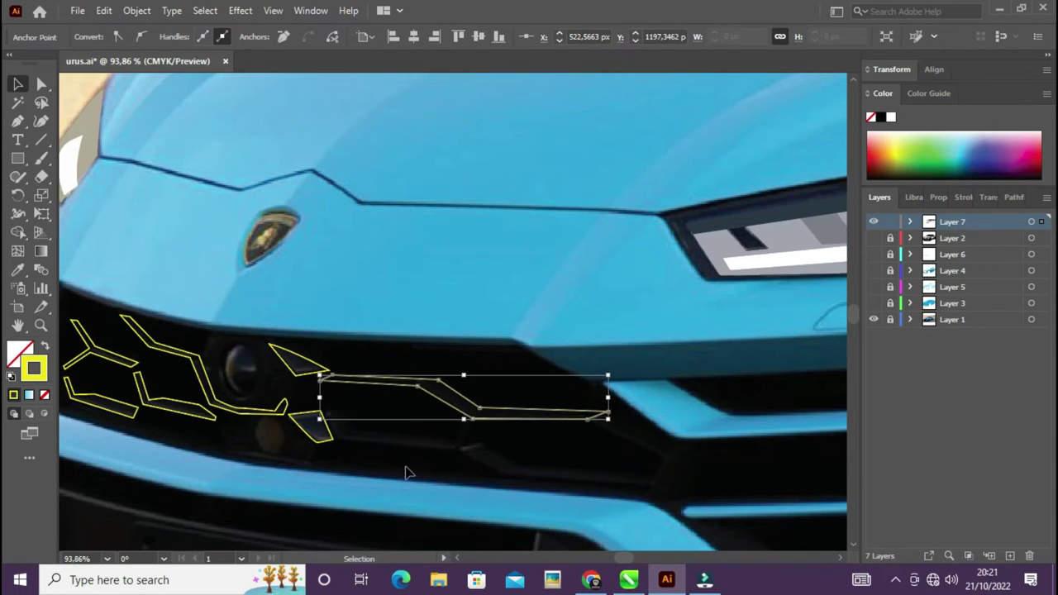
ctrl+click(406, 472)
click(329, 413)
click(356, 428)
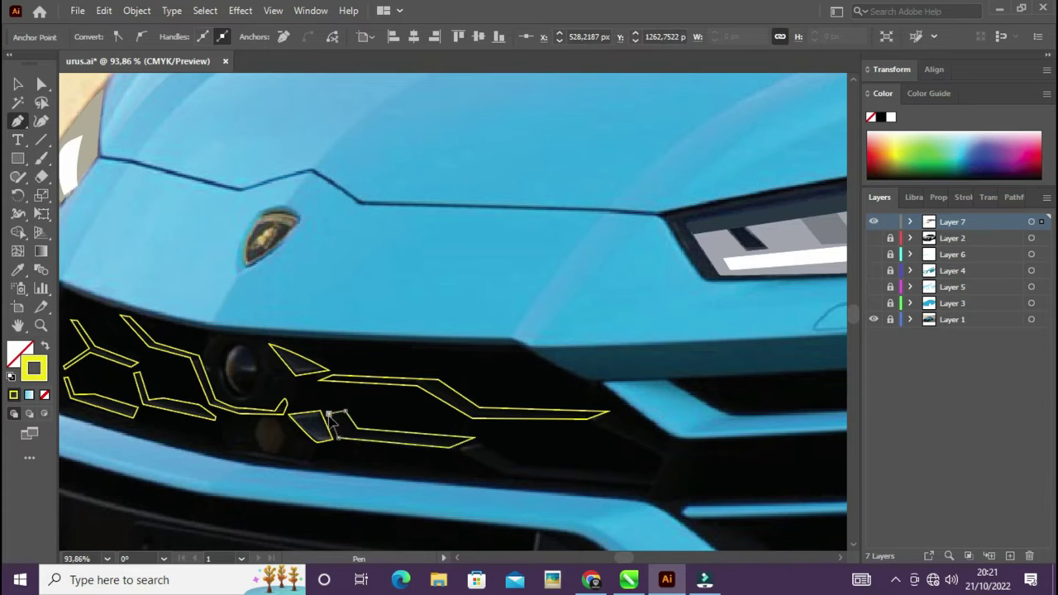
click(329, 413)
ctrl+click(461, 461)
click(483, 440)
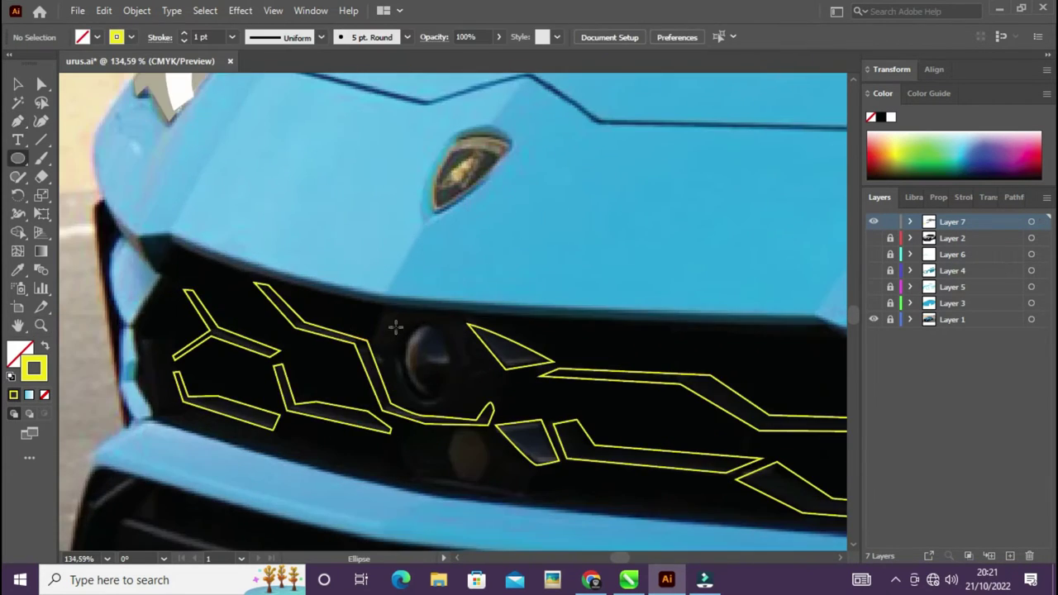
Step: Cut the fog-lamp ellipse into a crescent with Pathfinder Minus Front
drag(453, 398, 454, 399)
key(v)
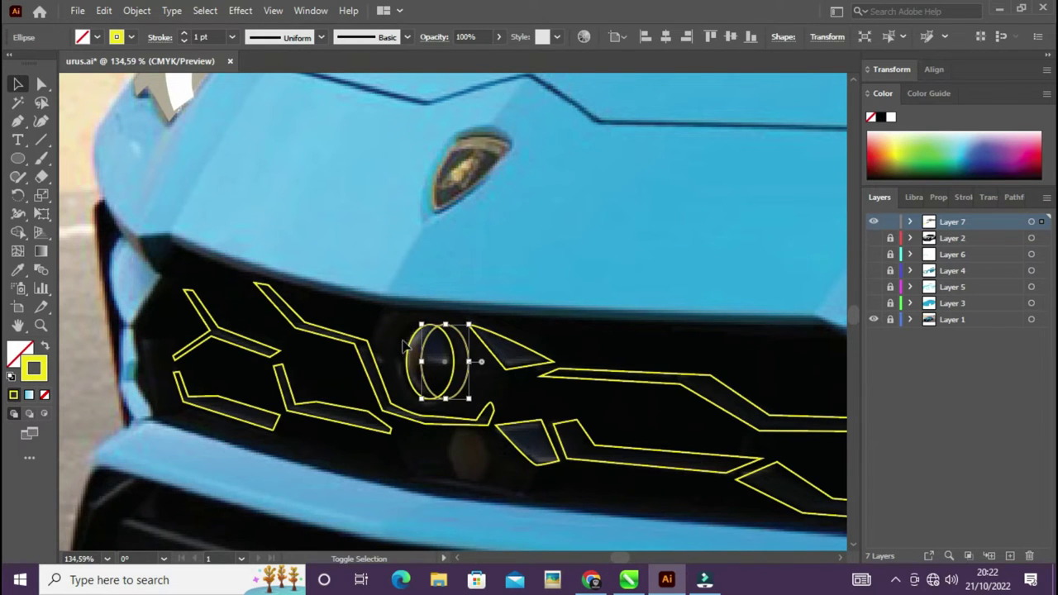
click(1014, 196)
click(903, 418)
Step: Save the document, zoom into the grille and select all its paths
key(ctrl+0)
key(z)
drag(132, 336, 277, 393)
key(ctrl+s)
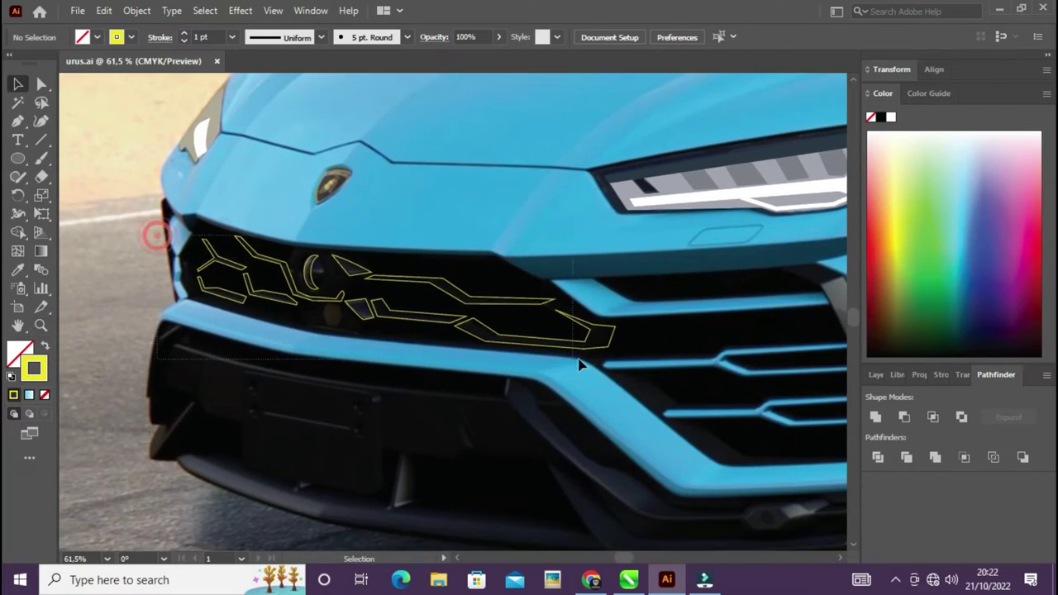
drag(578, 365, 502, 361)
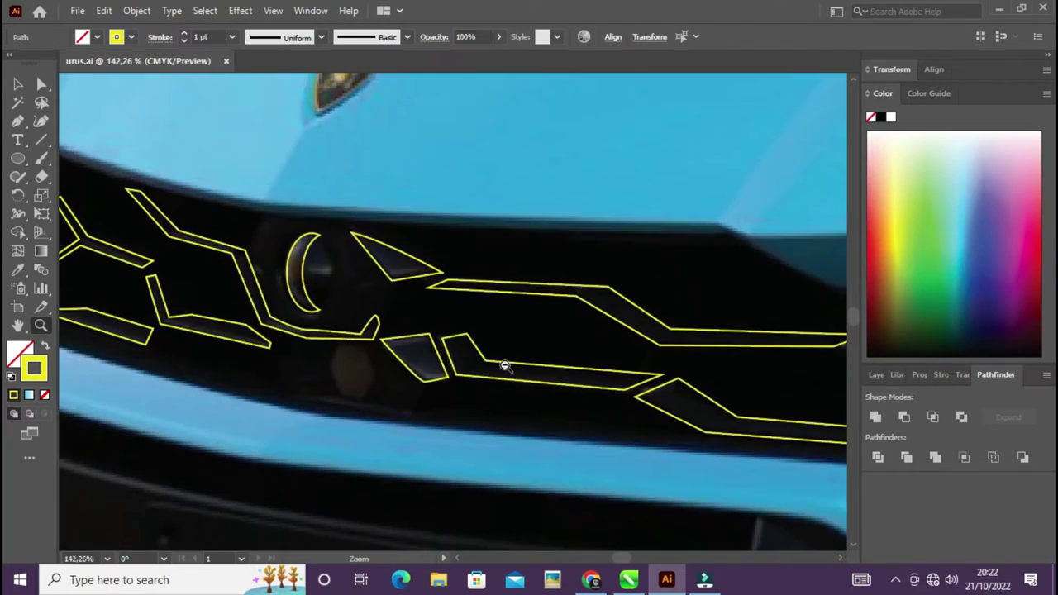
key(ctrl+a)
Step: Draw a small Pencil highlight inside the emblem circle and fill it light grey
key(ctrl+minus)
key(ctrl+minus)
key(ctrl+shift+a)
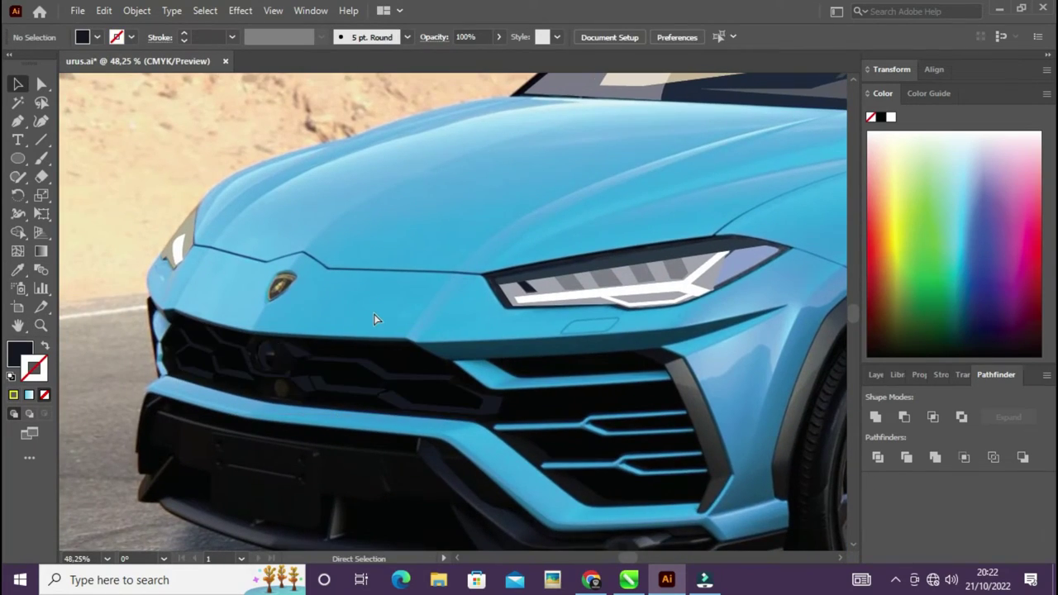
scroll(248, 343, up, 5)
key(n)
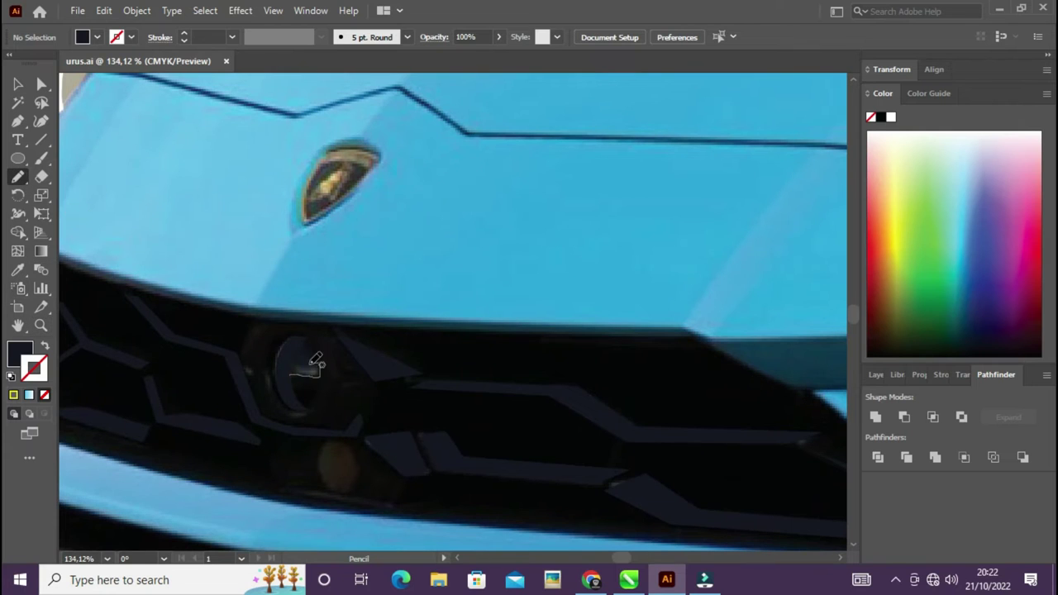
drag(302, 371, 317, 365)
key(i)
key(ctrl+shift+a)
key(p)
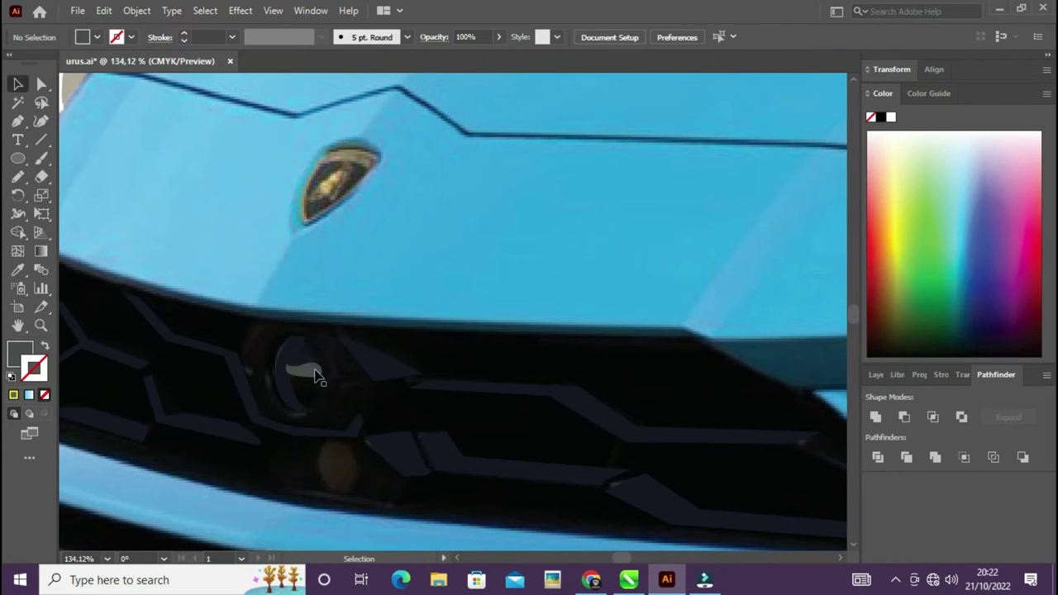
Step: Swap fill and stroke and set the stroke to yellow for further tracing
scroll(237, 415, down, 5)
scroll(302, 383, up, 2)
scroll(205, 352, up, 1)
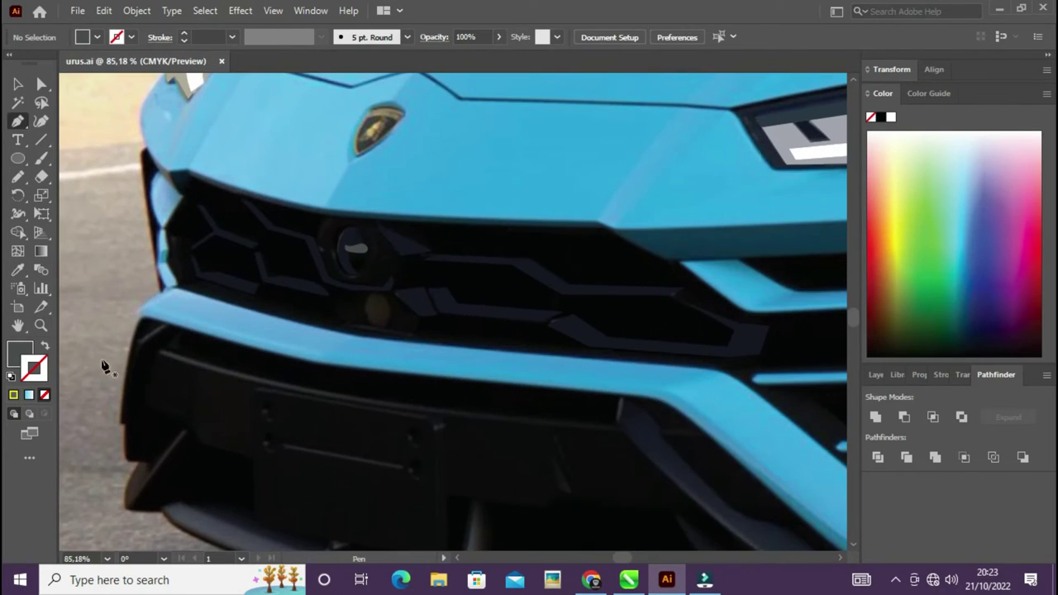
key(shift+x)
double_click(34, 368)
click(879, 276)
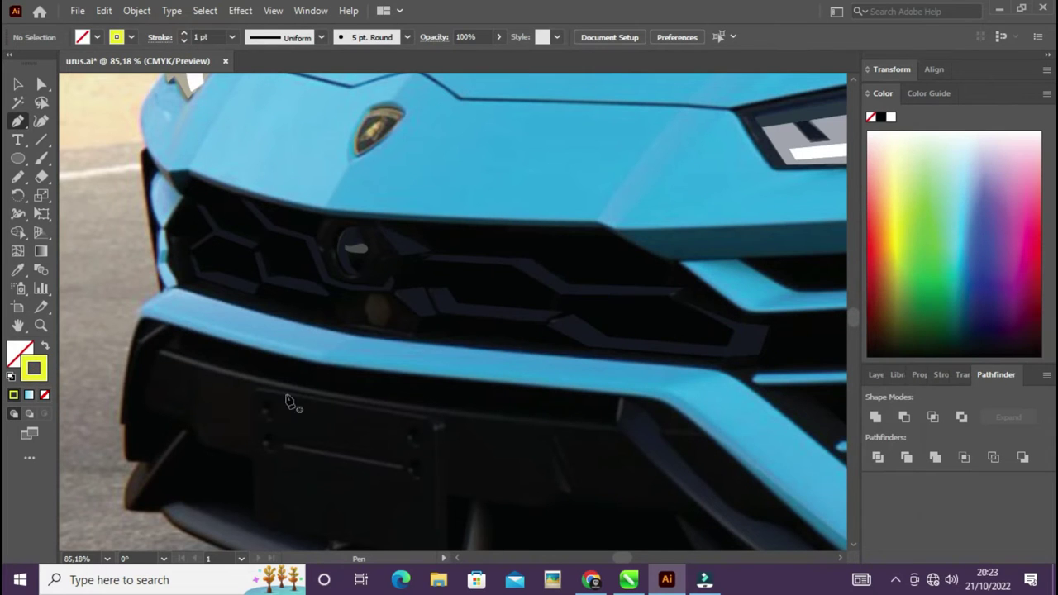
Step: Outline the short bumper-edge piece and the thin bumper strip with the Pen tool
click(140, 346)
click(166, 331)
ctrl+click(216, 354)
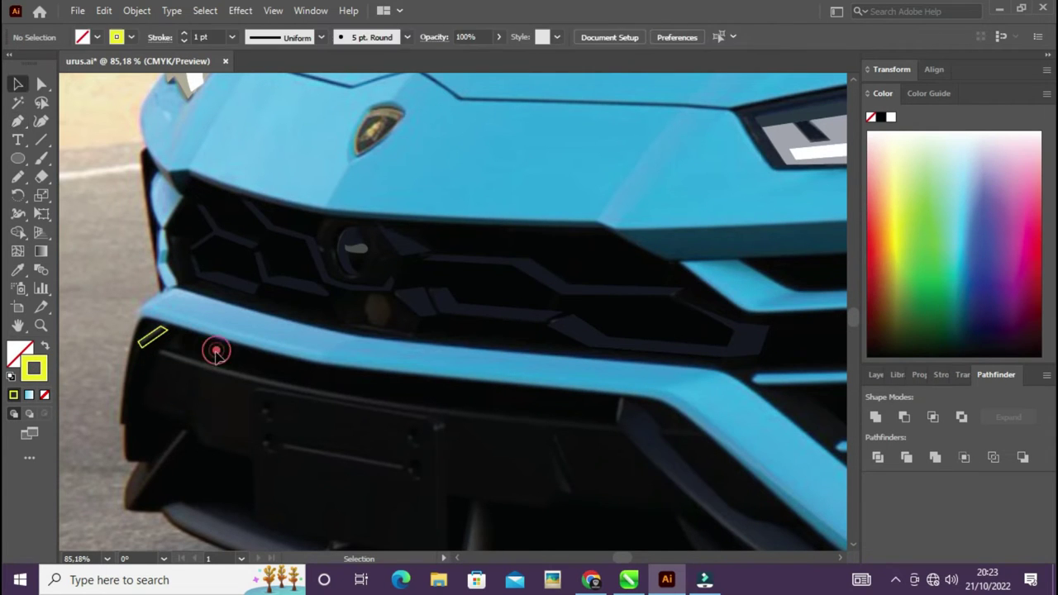
click(156, 350)
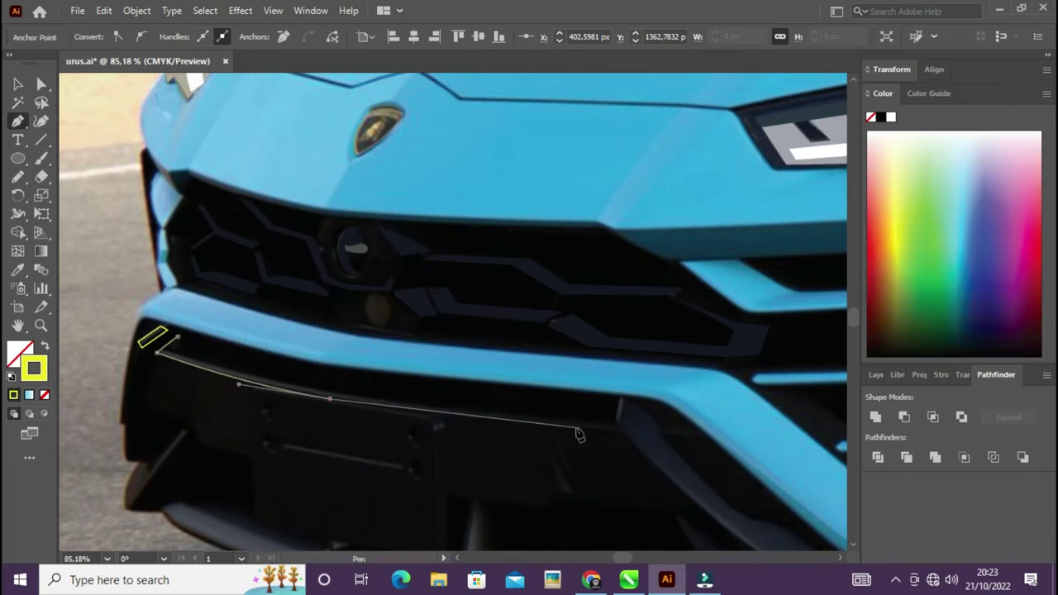
click(161, 353)
drag(248, 413, 293, 341)
drag(231, 355, 176, 440)
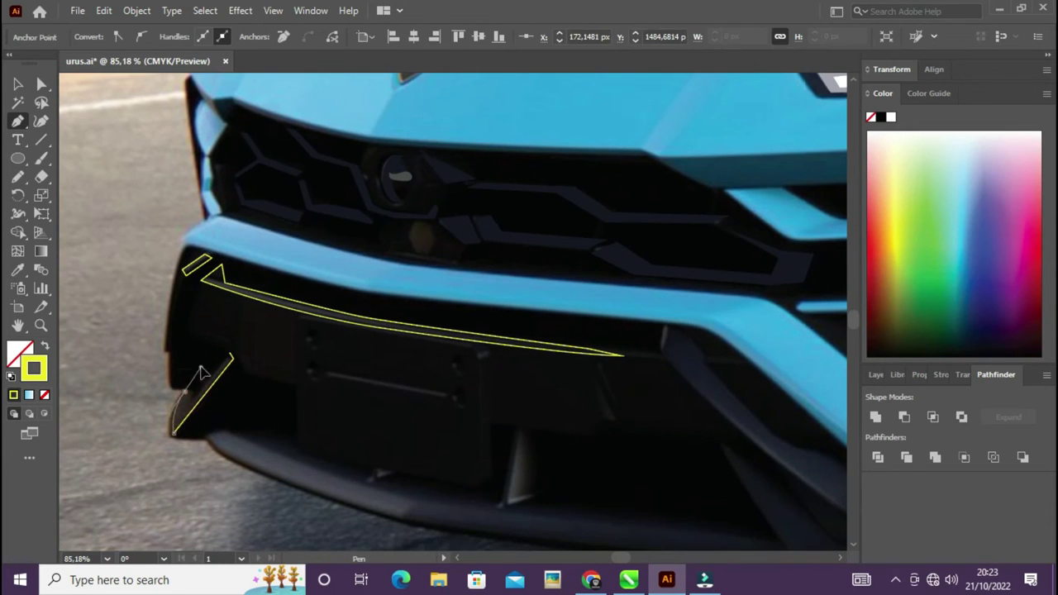
Step: Trace a curved outline along the lower bumper lip and up the fin
ctrl+click(288, 410)
click(140, 383)
click(165, 380)
mouse_move(273, 422)
mouse_down()
mouse_move(208, 371)
mouse_move(179, 380)
mouse_up()
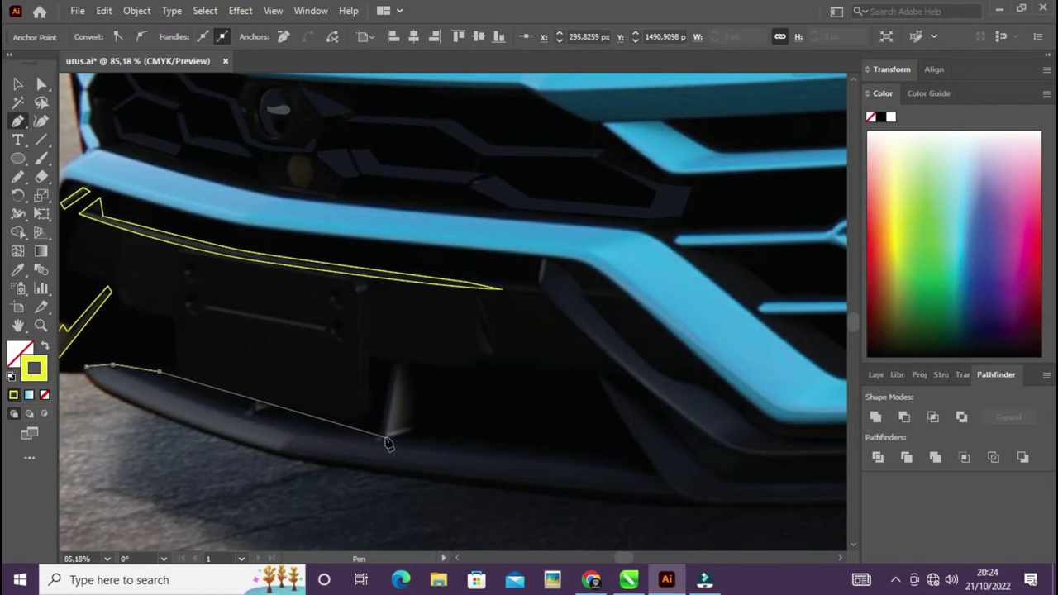
drag(377, 433, 513, 447)
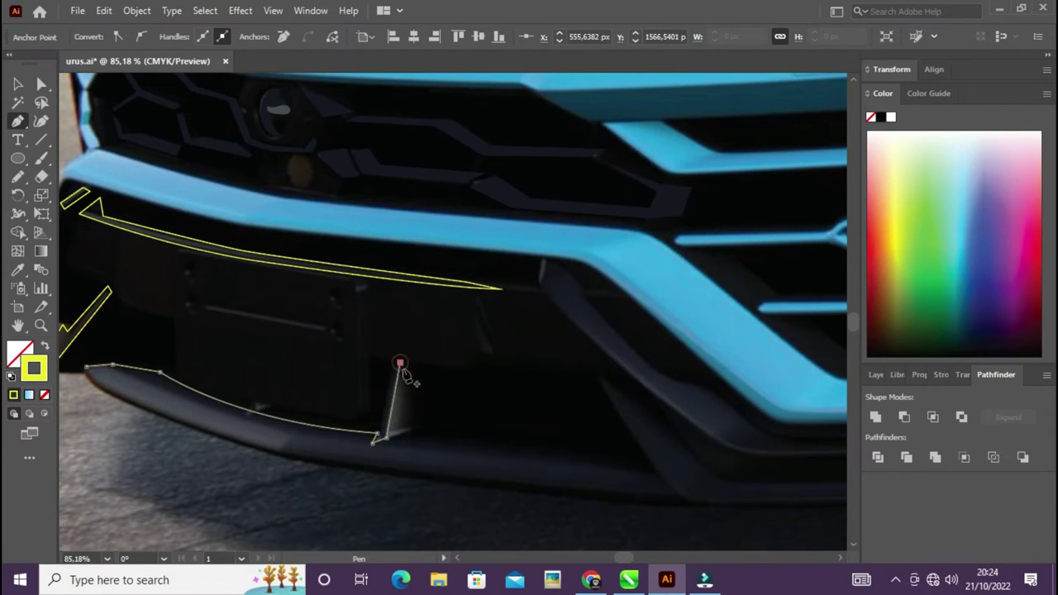
drag(448, 446, 331, 430)
drag(530, 446, 608, 454)
click(485, 361)
drag(510, 399, 407, 405)
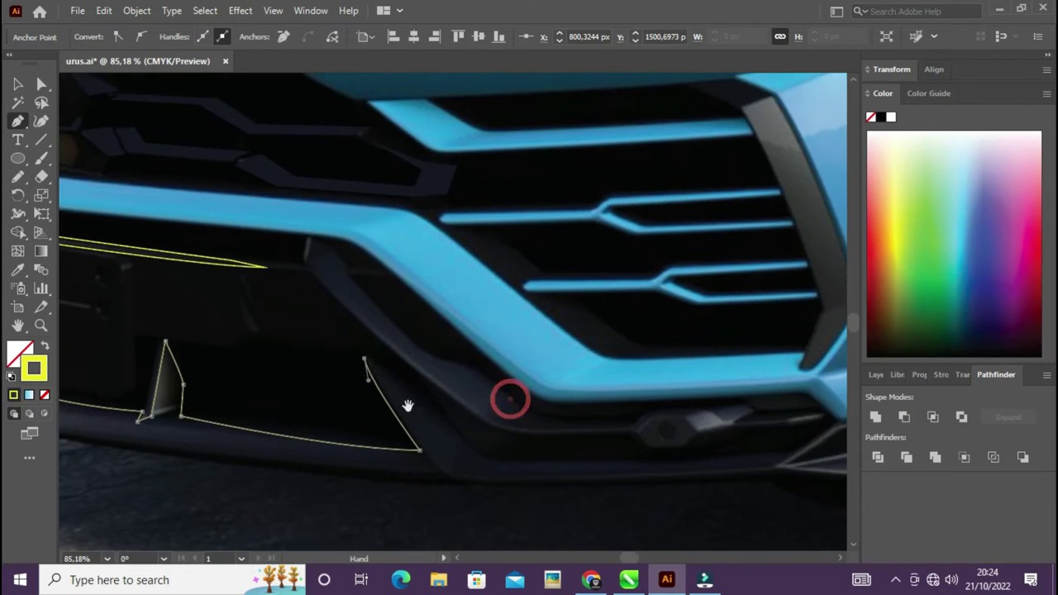
click(476, 450)
Step: Trace and close the lower bumper intake trim outline
drag(303, 267, 360, 343)
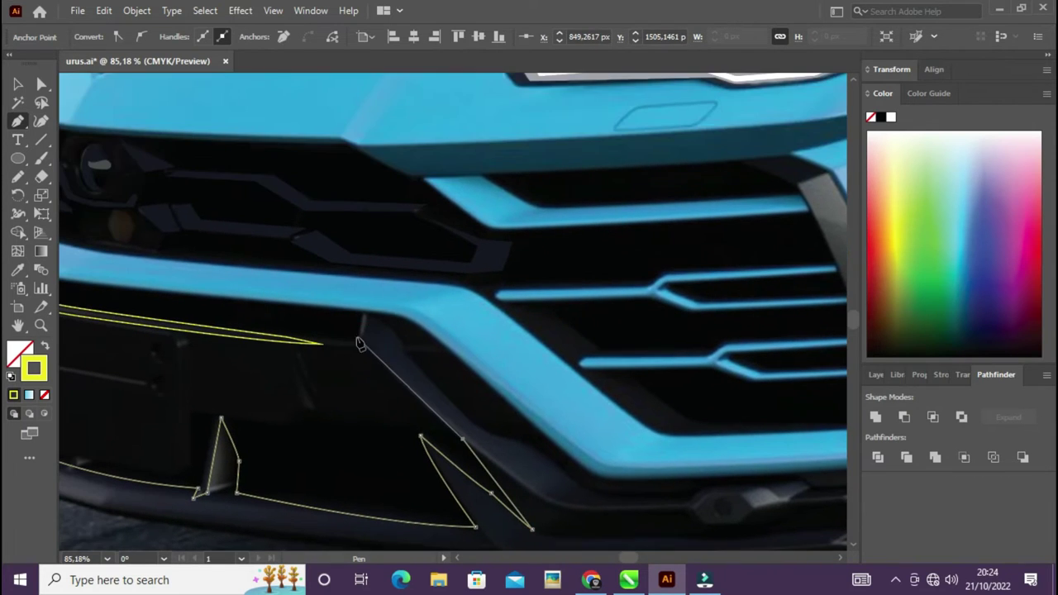
drag(406, 406, 206, 338)
click(331, 378)
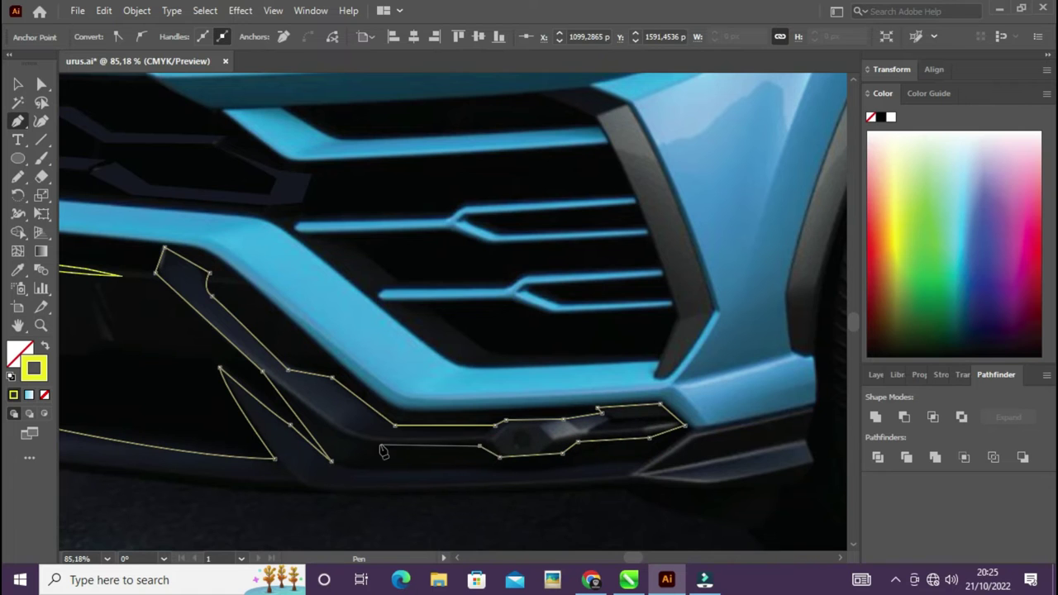
click(401, 468)
click(639, 469)
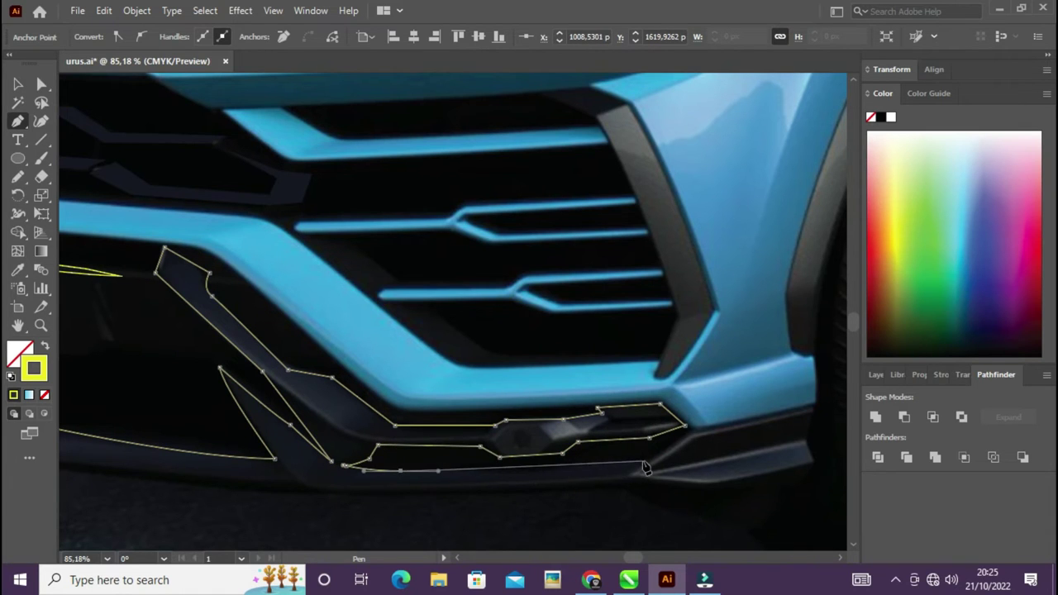
drag(645, 447, 512, 478)
click(553, 460)
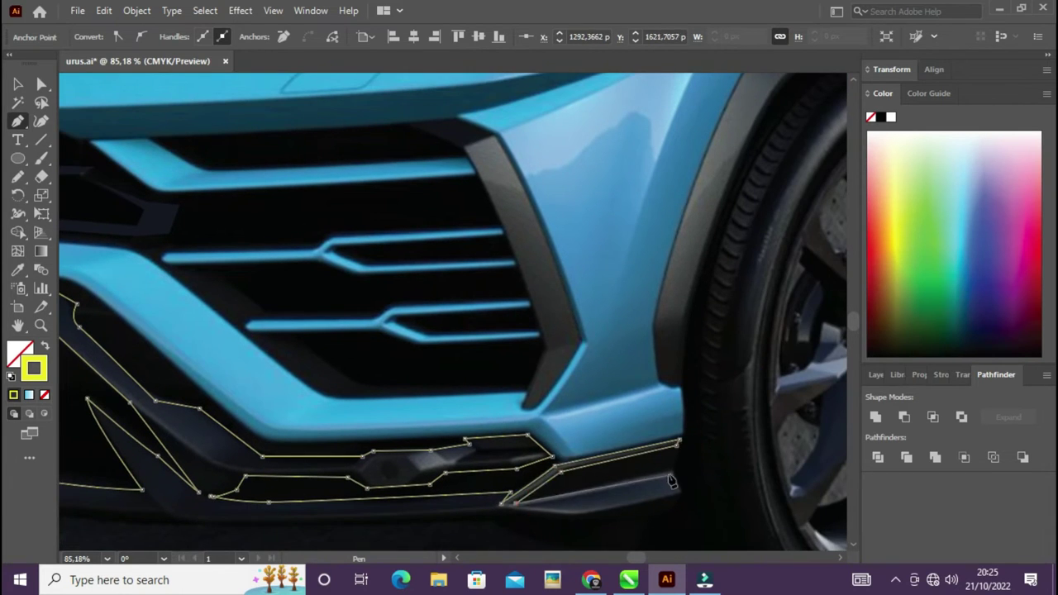
Step: Trace the lower lip's right corner and close the outline at its start
drag(383, 517, 574, 435)
mouse_move(362, 436)
mouse_down()
mouse_move(518, 437)
mouse_move(408, 428)
mouse_move(747, 450)
mouse_up()
click(390, 398)
click(355, 389)
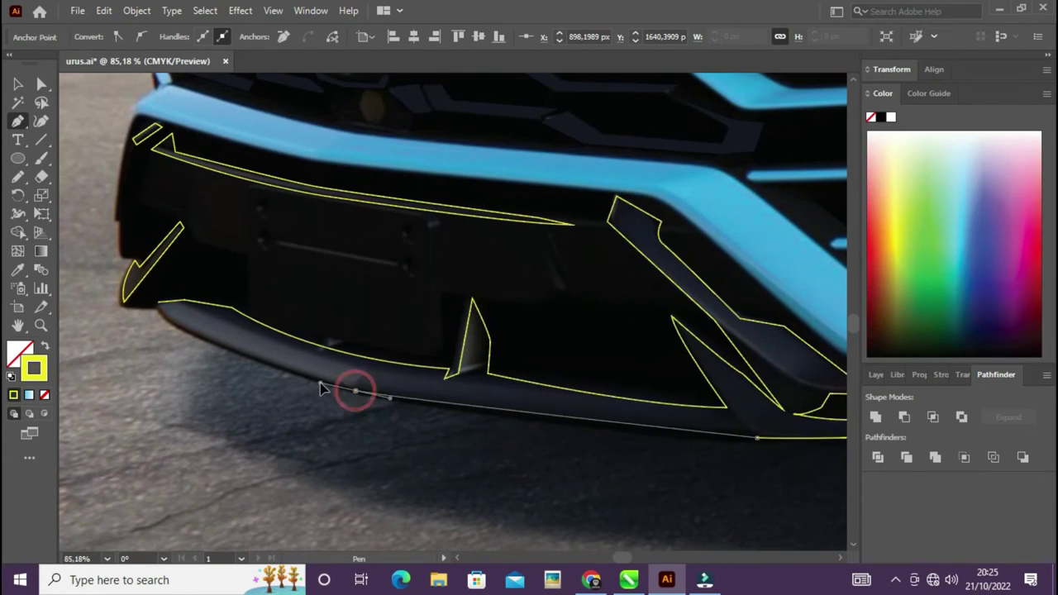
click(160, 308)
ctrl+click(355, 392)
Step: Check the finished bumper outline, then clear the selection
key(a)
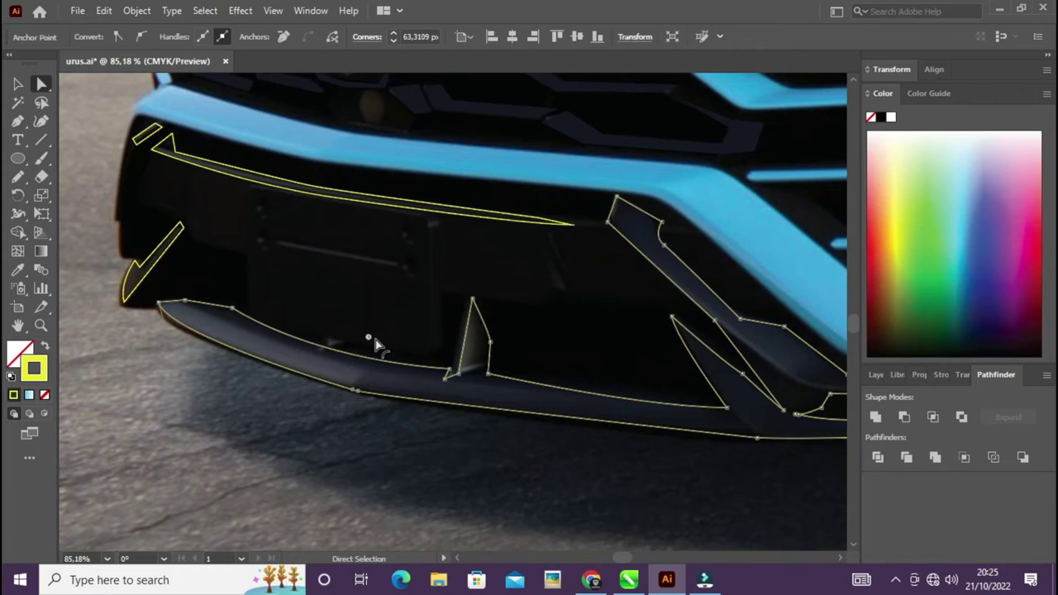
scroll(494, 418, right, 5)
key(ctrl+shift+a)
key(v)
drag(724, 435, 575, 407)
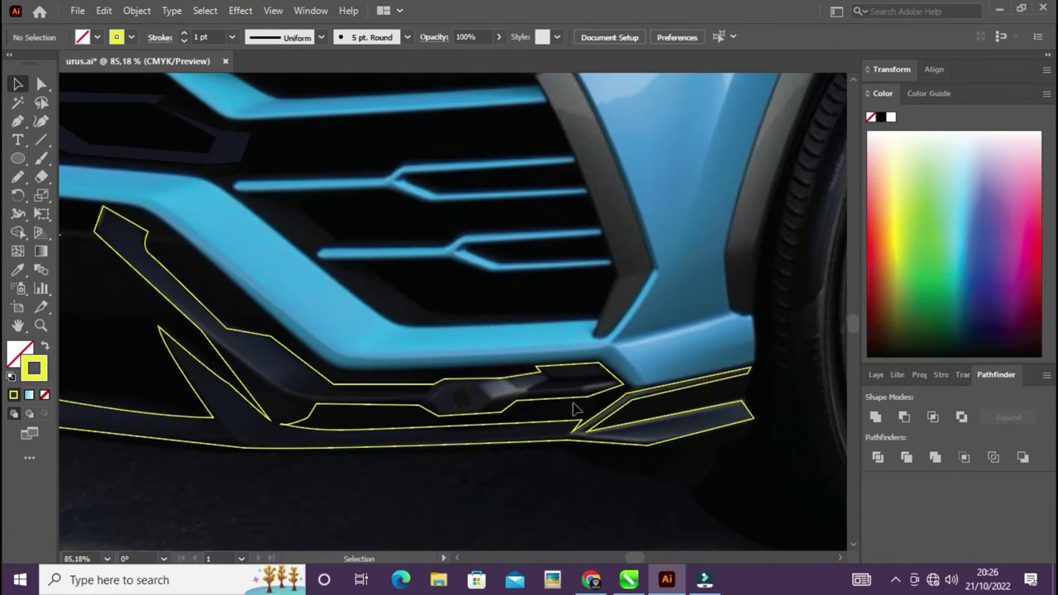
click(271, 339)
click(151, 397)
key(v)
drag(152, 397, 435, 371)
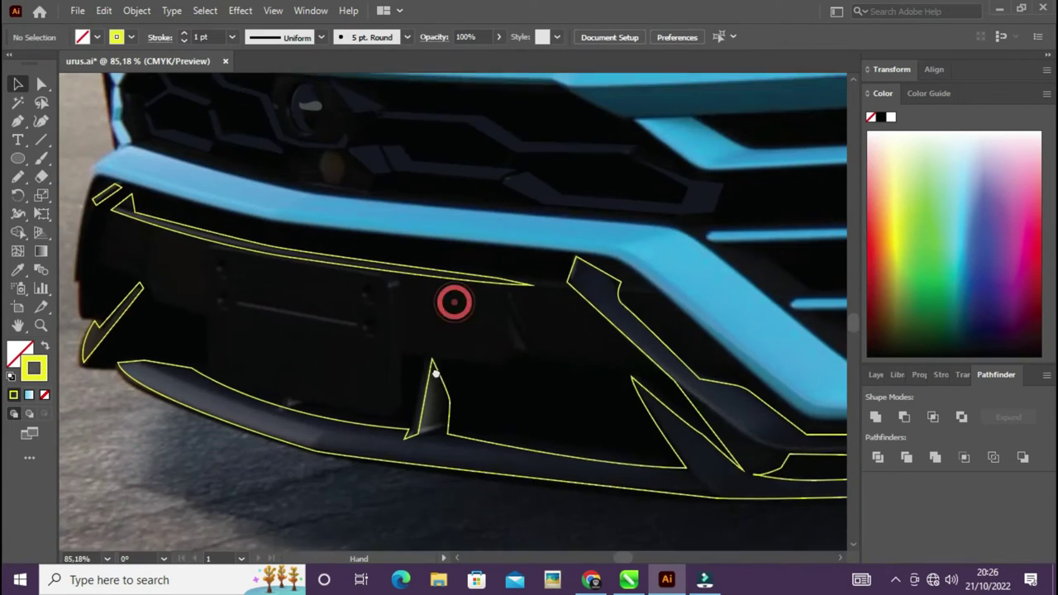
Step: Draw a curved outline across the bumper intake edge and round its corner
key(p)
click(189, 306)
drag(521, 361, 613, 369)
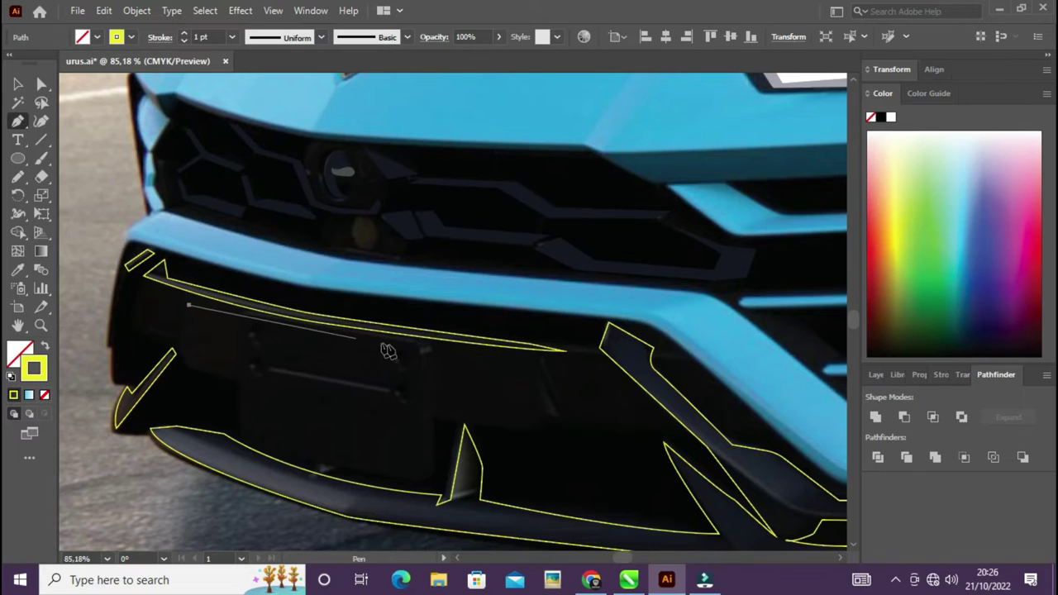
key(ctrl+minus)
key(ctrl+minus)
scroll(611, 308, up, 2)
key(p)
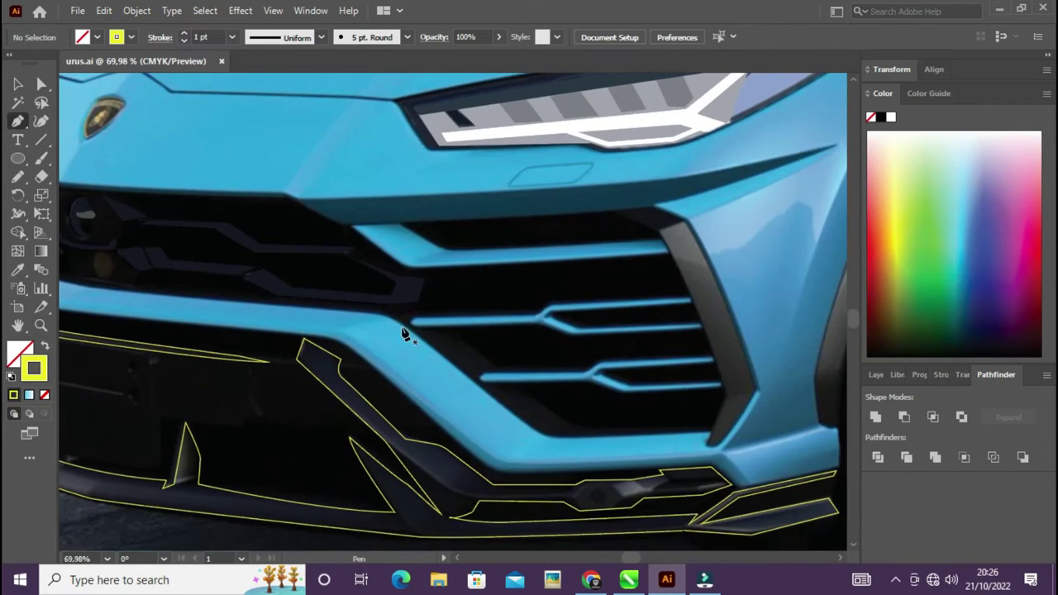
drag(391, 317, 436, 315)
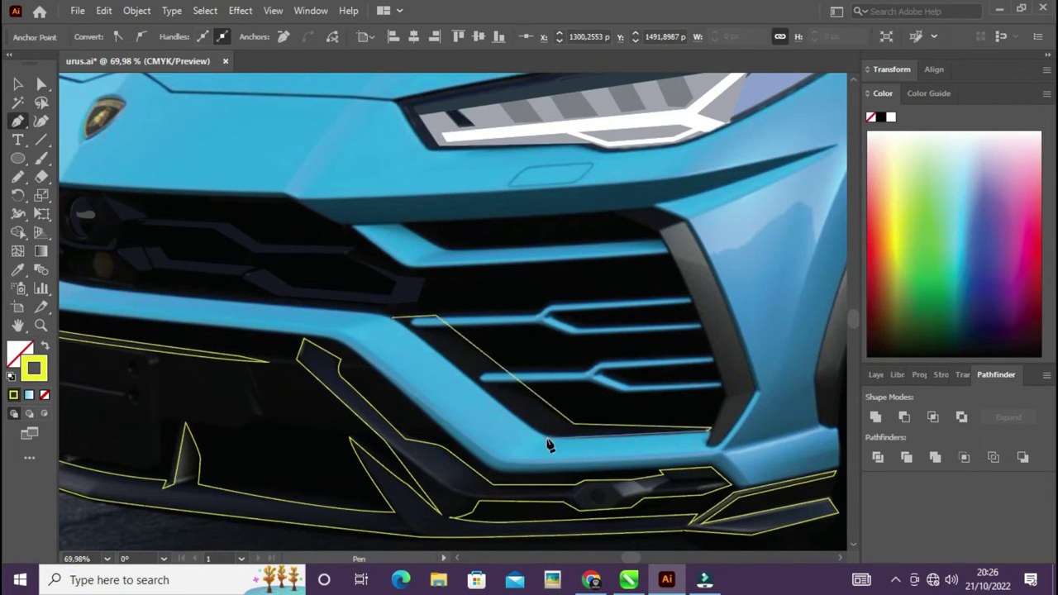
key(a)
drag(575, 414, 569, 400)
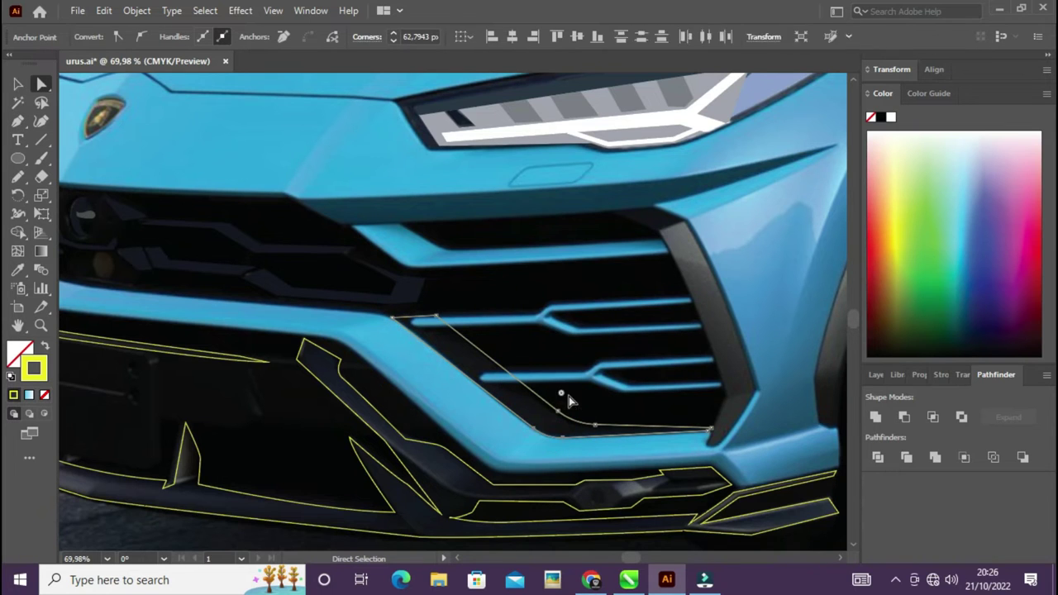
key(p)
scroll(618, 373, up, 2)
scroll(618, 373, right, 2)
Step: Outline the side intake trim as a closed triangular shape
click(499, 281)
click(540, 297)
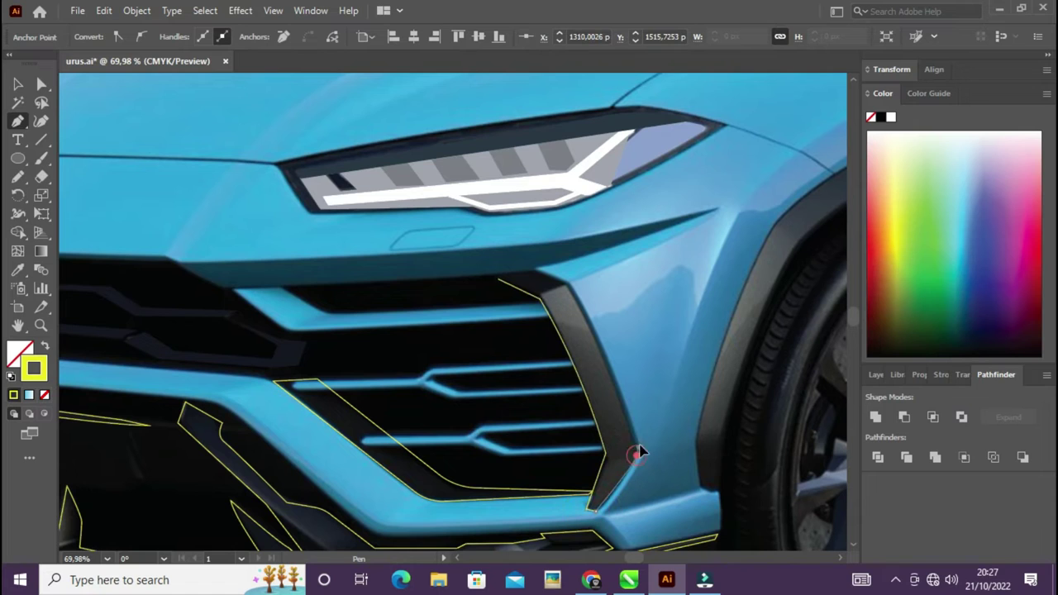
click(498, 280)
key(v)
click(633, 313)
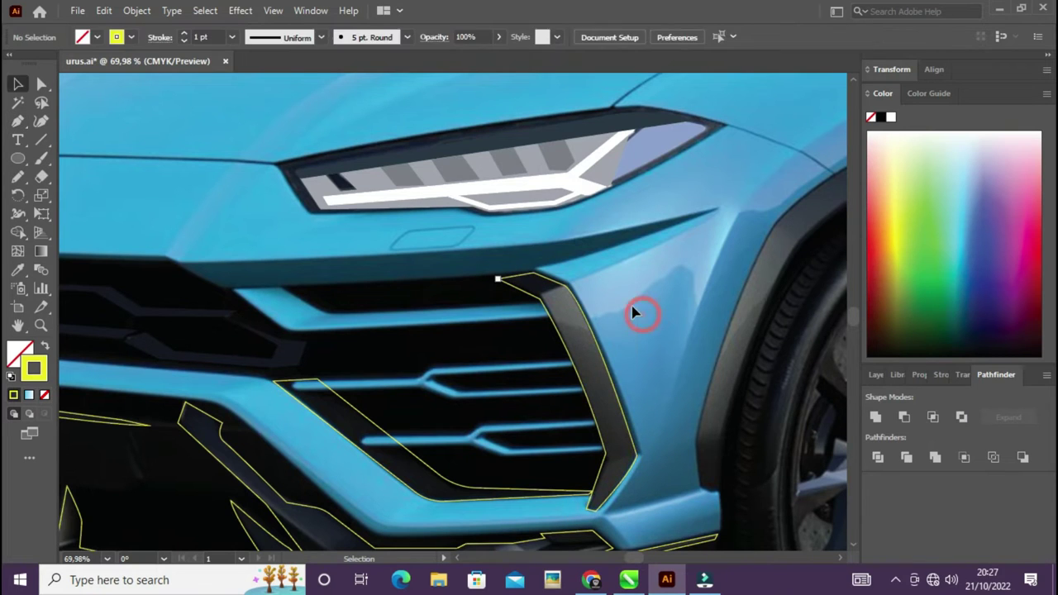
key(v)
Step: Merge the triangle into the grey strip with the Shape Builder
drag(453, 250, 589, 314)
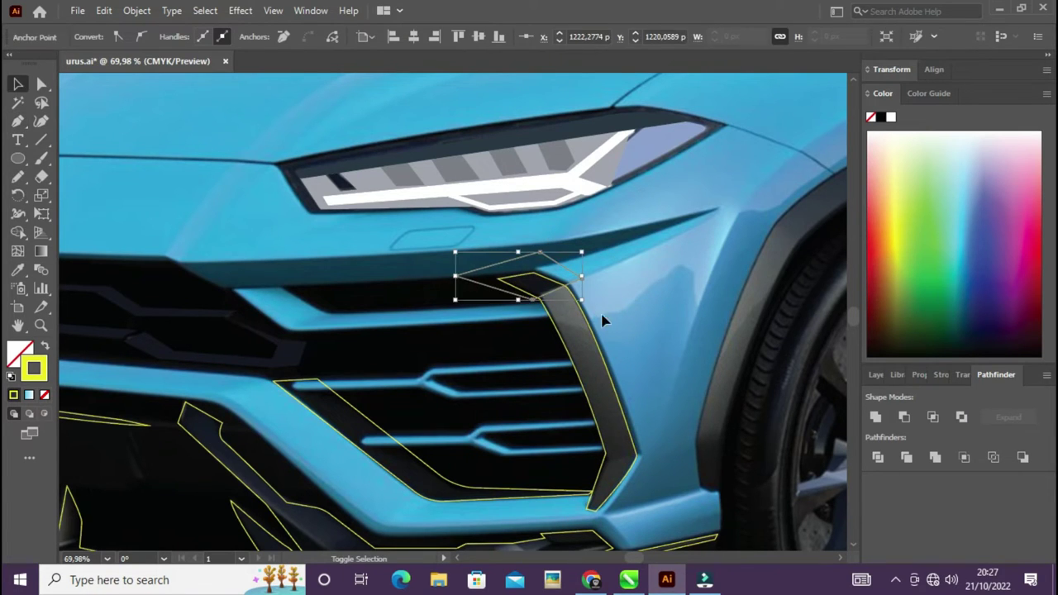
key(shift+m)
click(560, 311)
scroll(609, 331, down, 5)
scroll(406, 371, up, 5)
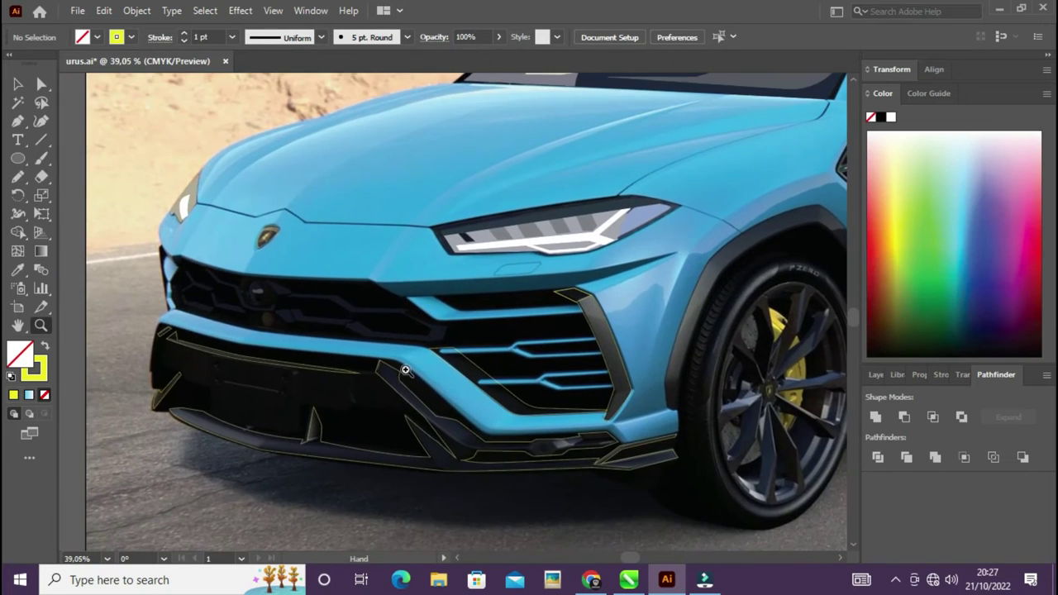
scroll(316, 461, up, 2)
Step: Trace and close the curved lower bumper lip outline
key(p)
click(176, 389)
drag(350, 460, 422, 470)
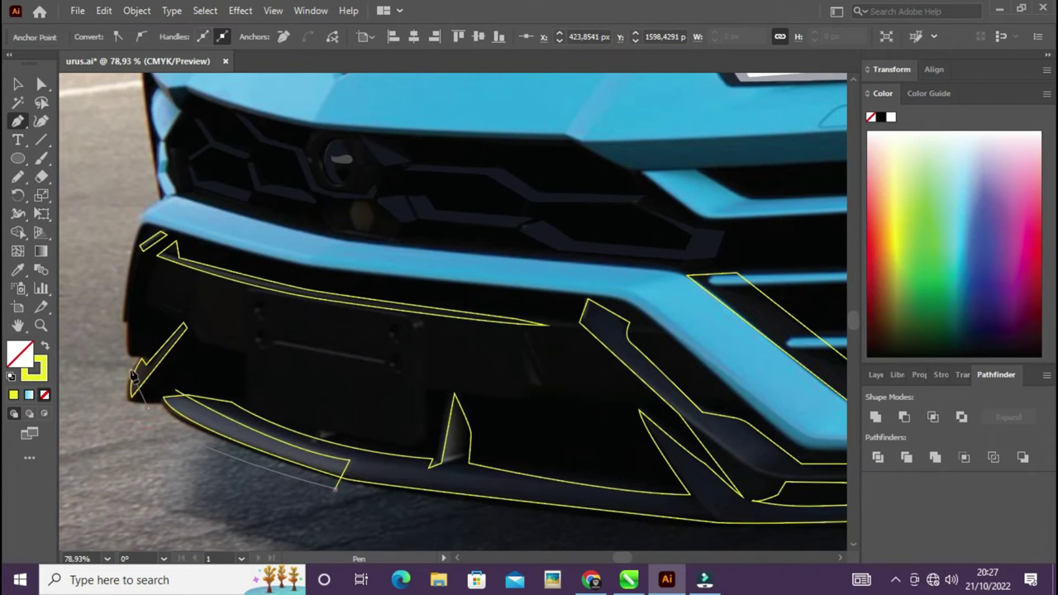
scroll(134, 374, up, 2)
scroll(138, 372, up, 2)
click(229, 417)
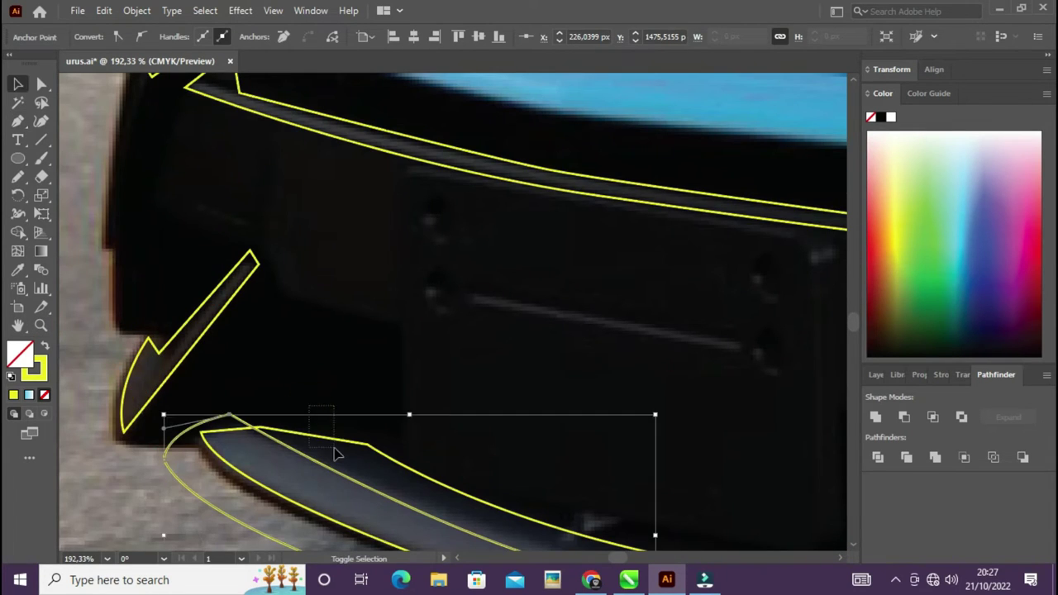
scroll(255, 501, down, 5)
scroll(353, 483, up, 2)
Step: Shift-select all the traced bumper pieces together
key(v)
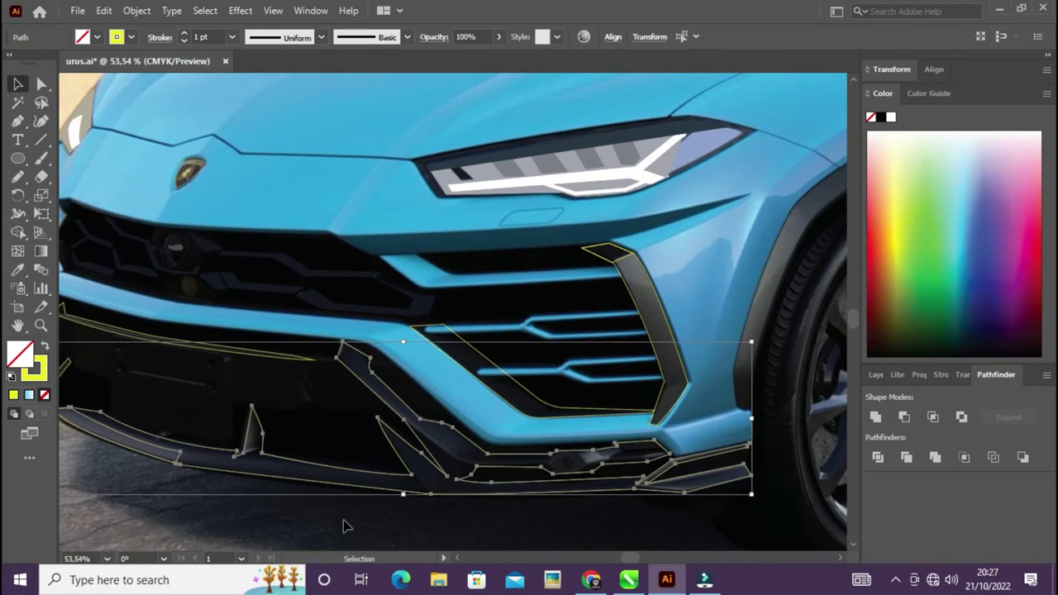
click(342, 524)
scroll(406, 454, left, 3)
click(185, 308)
shift+click(194, 368)
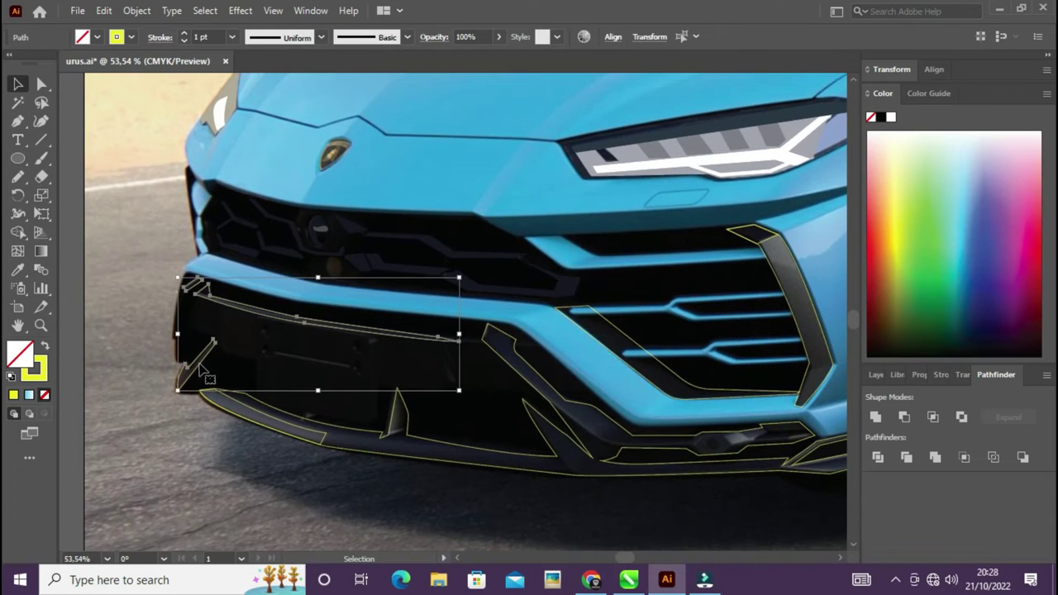
click(371, 437)
key(ctrl+shift+a)
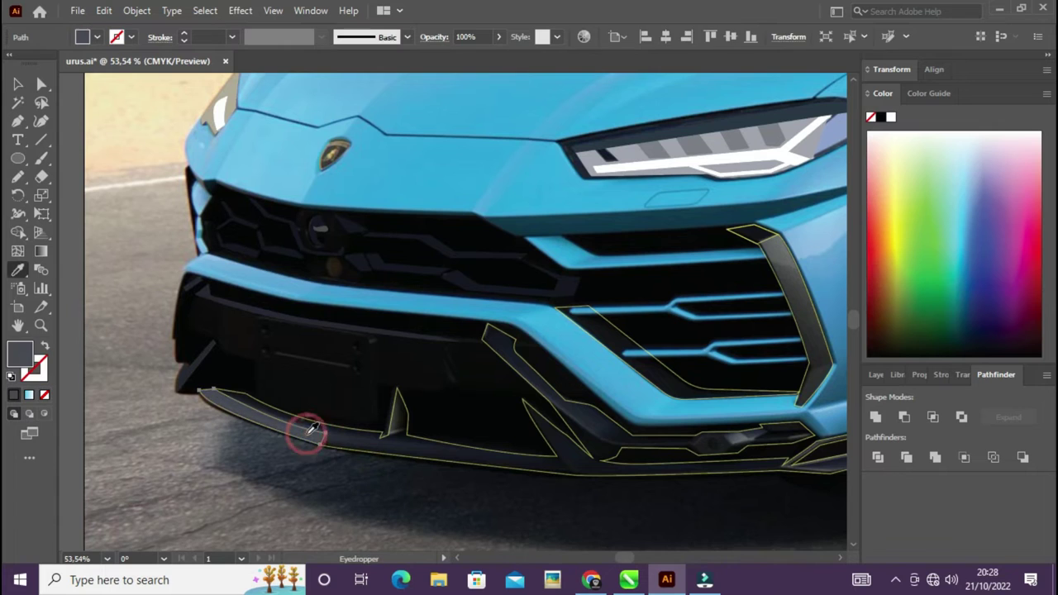
Step: Eyedropper the dark grey onto the bumper pieces and the grille surround
scroll(348, 447, right, 3)
click(392, 406)
key(i)
click(198, 395)
key(ctrl+shift+a)
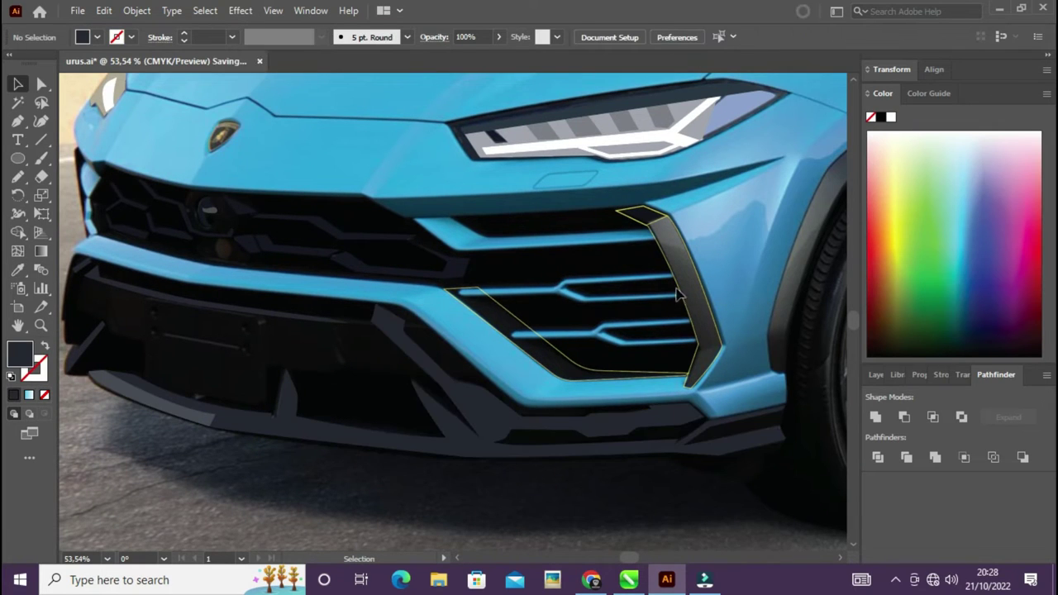
key(v)
click(578, 372)
key(i)
click(614, 413)
key(v)
Step: Set the small grille triangle's fill to dark grey in the Color Picker
click(643, 230)
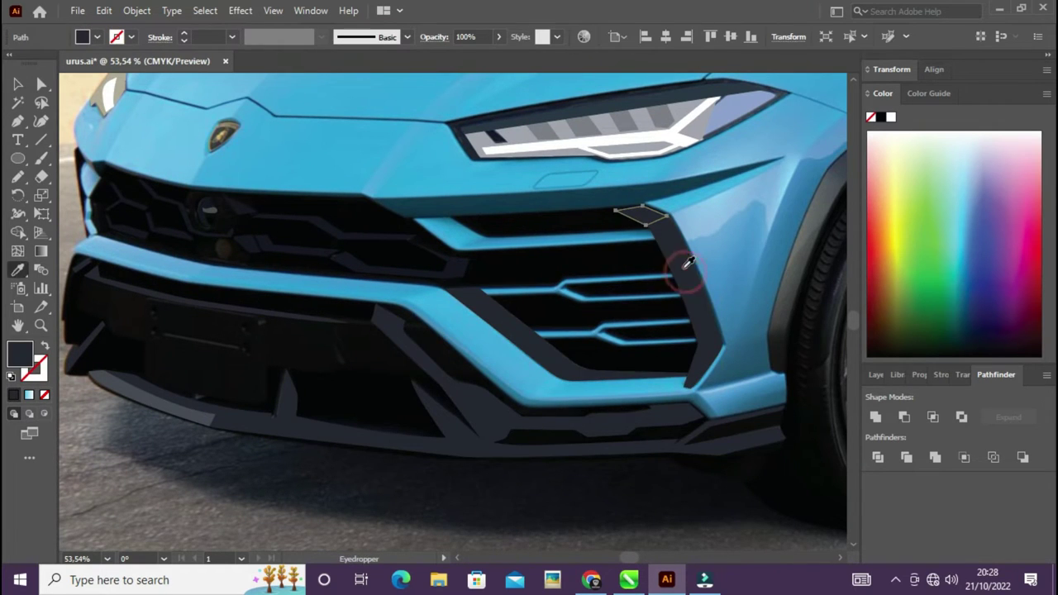
key(i)
double_click(21, 354)
key(Return)
key(ctrl+shift+a)
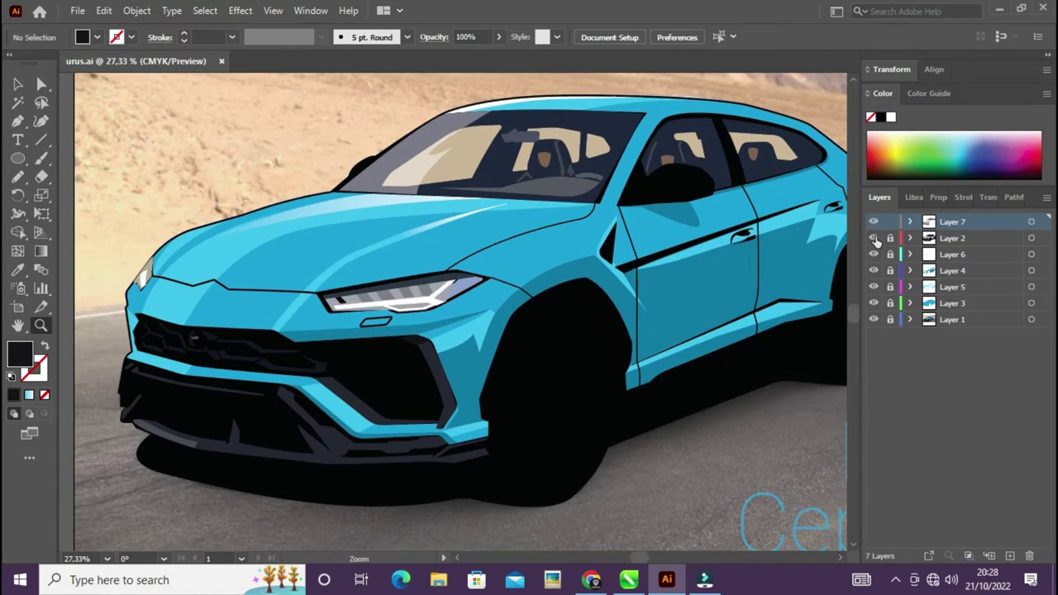
Step: Hide the outline and detail layers to check the dark fills
drag(874, 238, 873, 311)
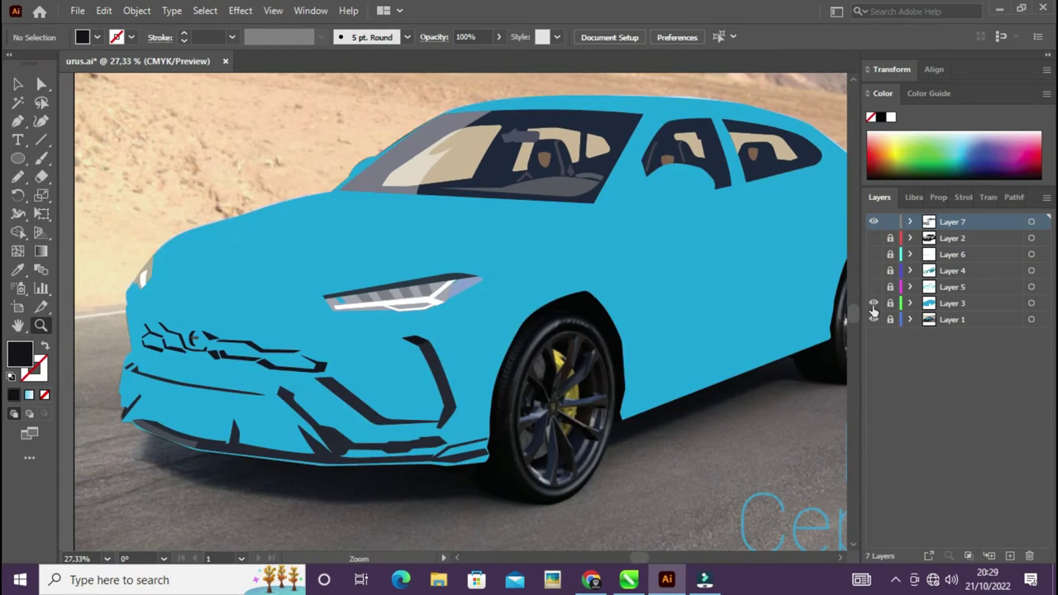
click(874, 304)
click(874, 304)
click(874, 303)
click(536, 436)
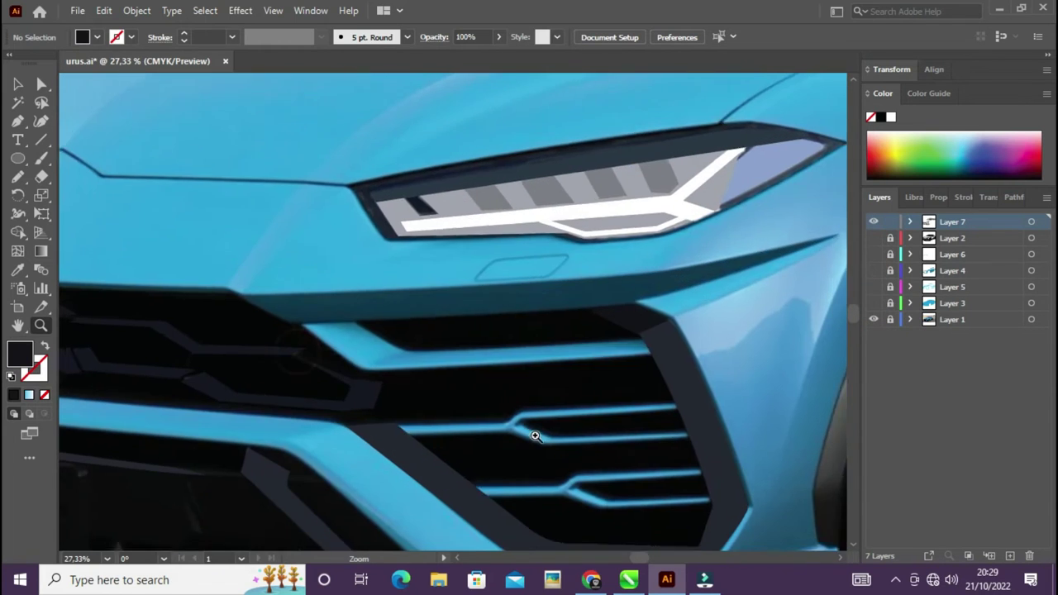
Step: Trace the top grille slat as a closed shape with yellow stroke and no fill
key(p)
click(874, 238)
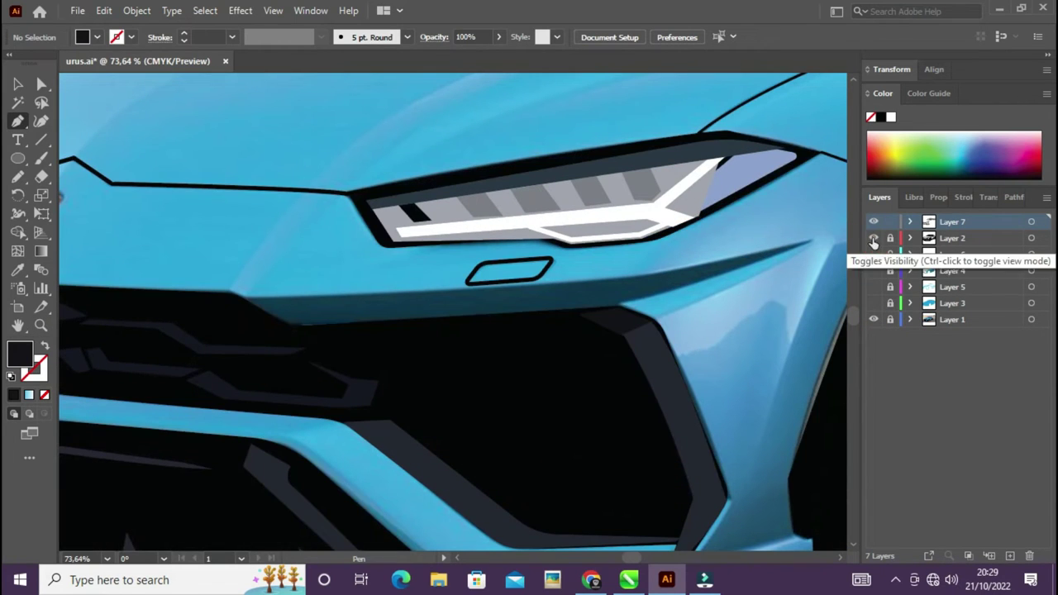
click(874, 238)
click(296, 323)
click(360, 371)
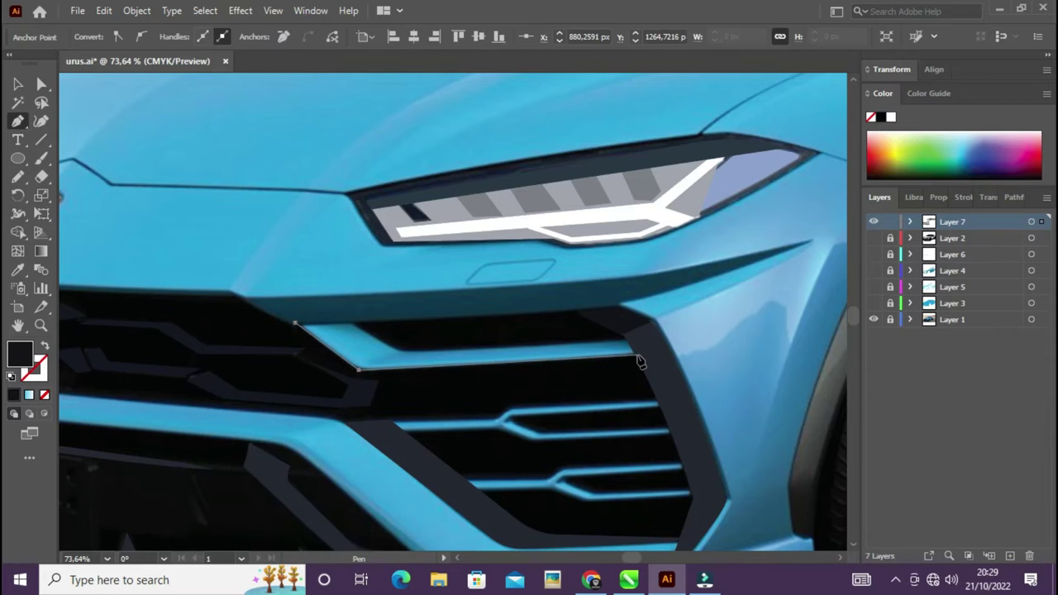
click(632, 351)
key(shift+x)
double_click(33, 368)
click(696, 273)
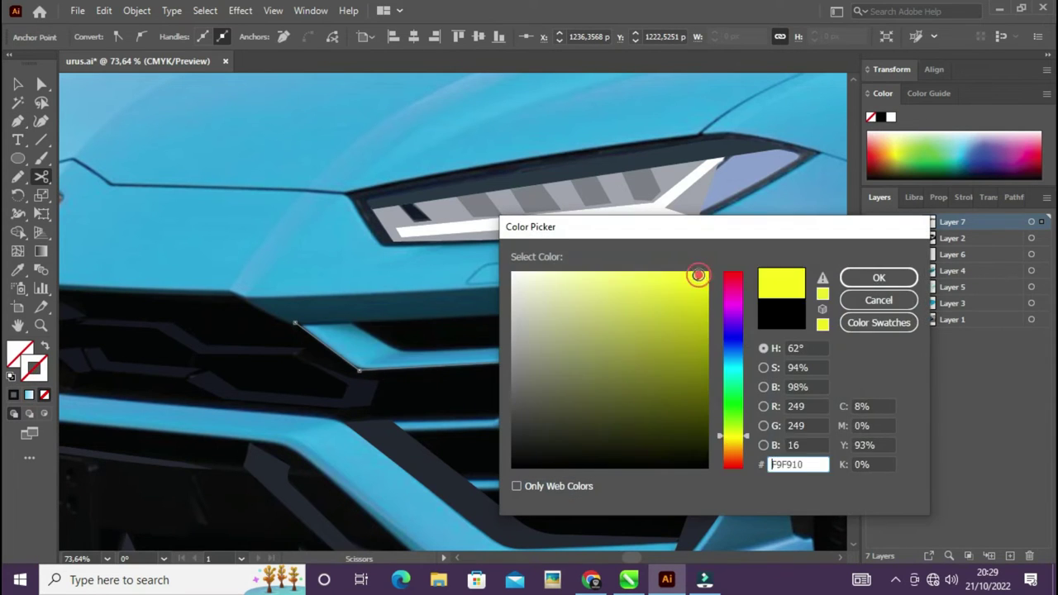
key(Return)
key(c)
click(296, 322)
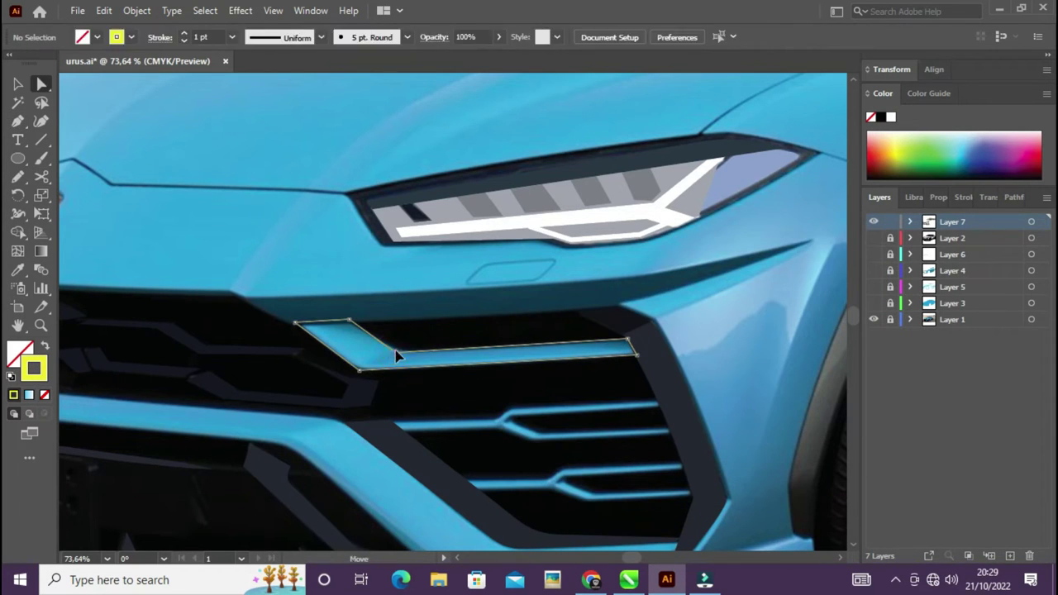
ctrl+click(430, 397)
Step: Trace the middle slat and Alt-drag a copy onto the bottom bar
scroll(417, 347, down, 3)
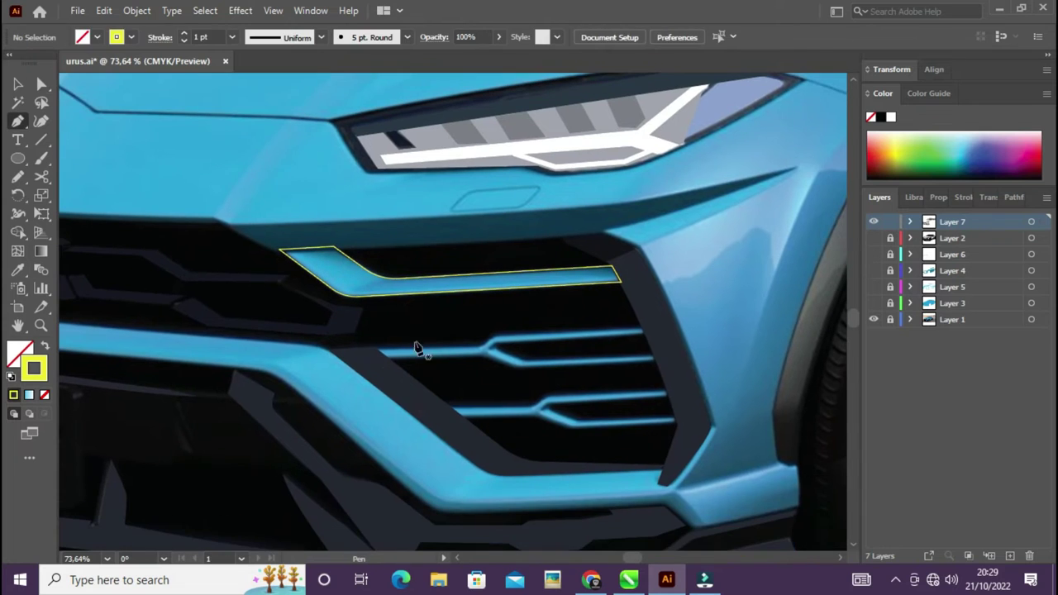
click(494, 335)
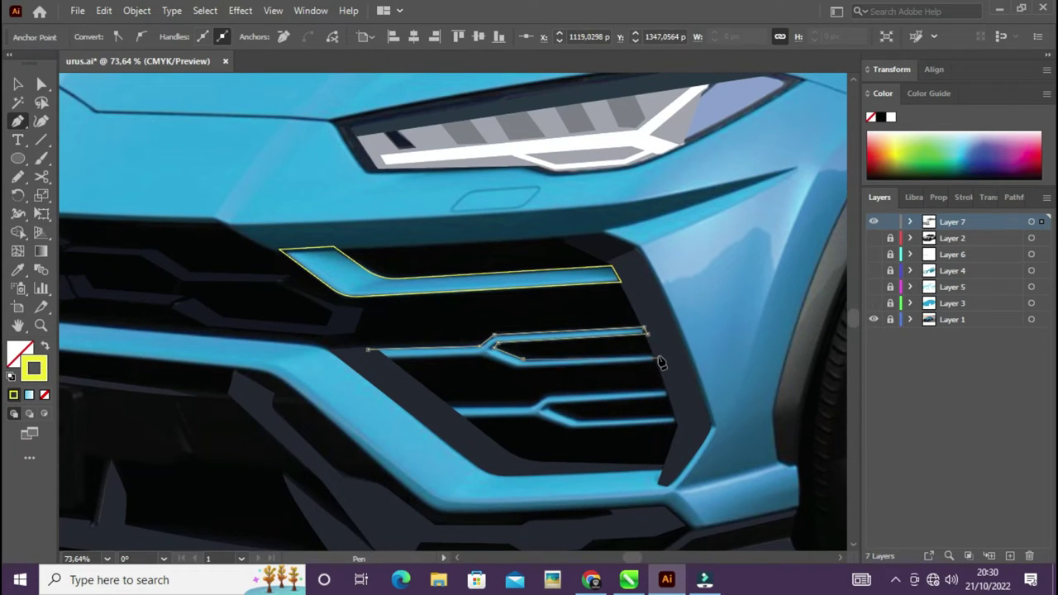
click(662, 360)
click(368, 350)
ctrl+click(449, 420)
key(v)
click(545, 365)
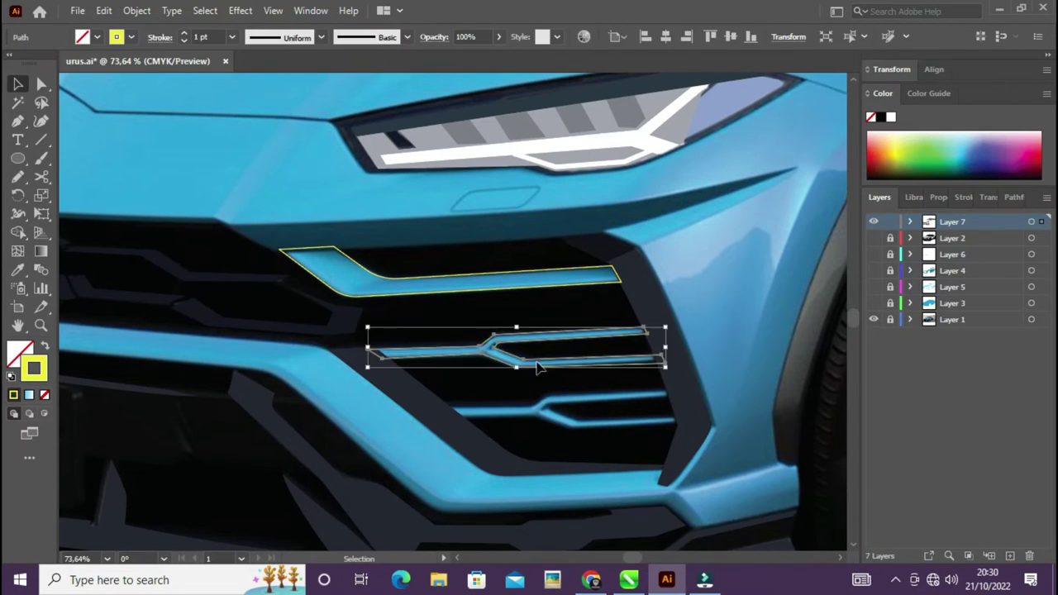
drag(544, 364, 601, 426)
Step: Trim the bottom slat's right end, then marquee-select all three slats
click(669, 348)
key(l)
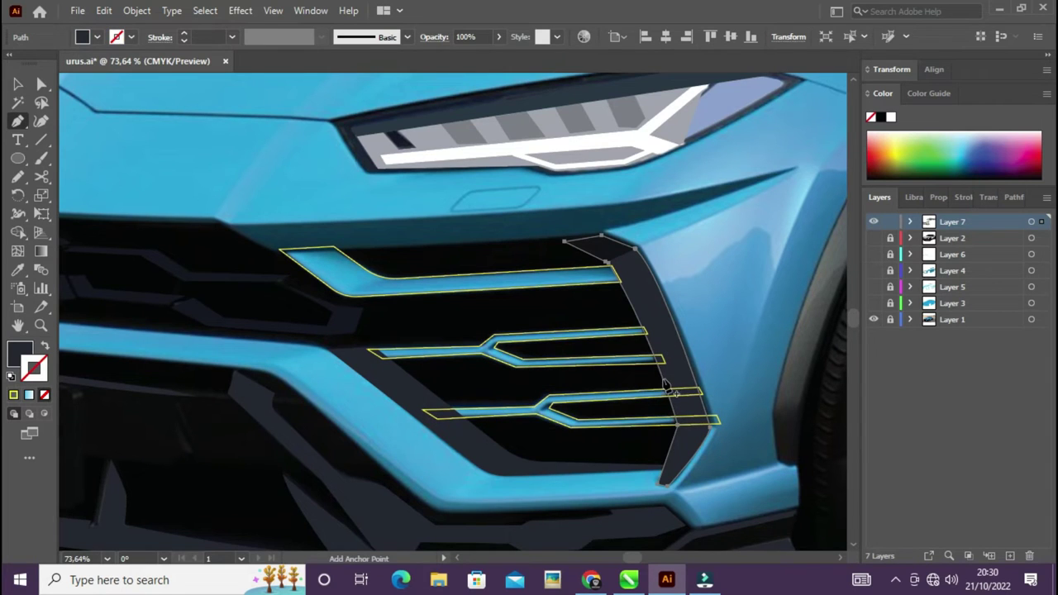
key(v)
drag(744, 447, 628, 380)
key(shift+ctrl+F9)
click(904, 417)
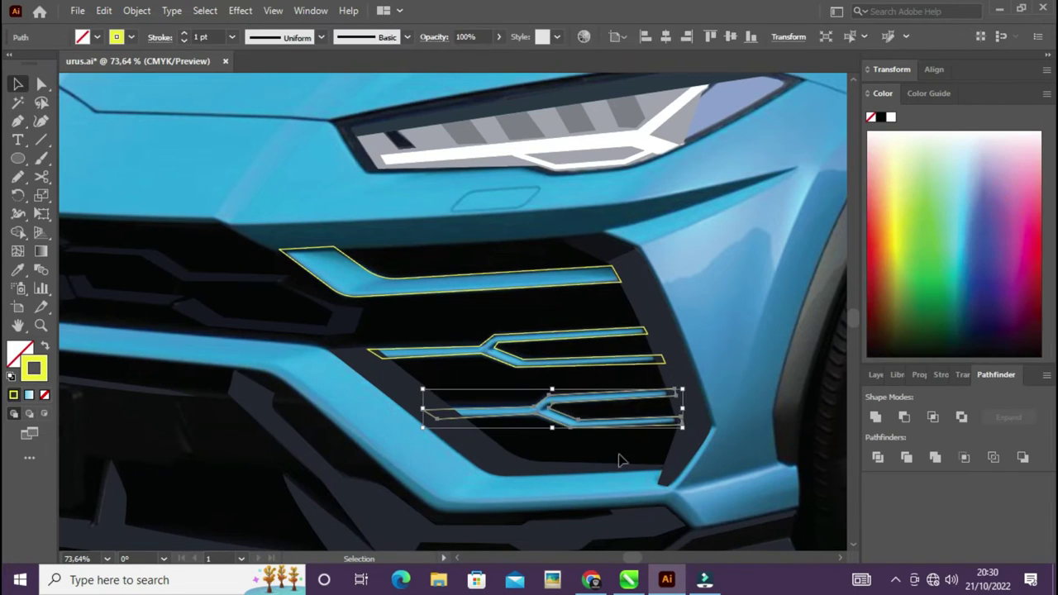
click(620, 461)
drag(593, 442, 513, 275)
Step: Hide Layers 6, 4 and 5, then Minus Front the slats from the black grille
click(877, 374)
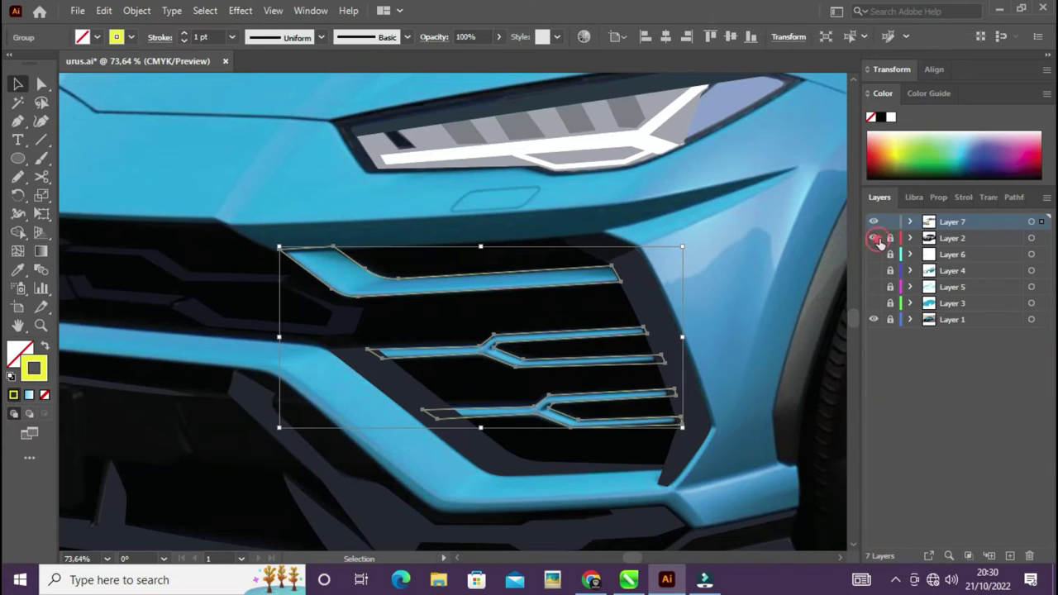
click(874, 254)
click(874, 271)
click(874, 287)
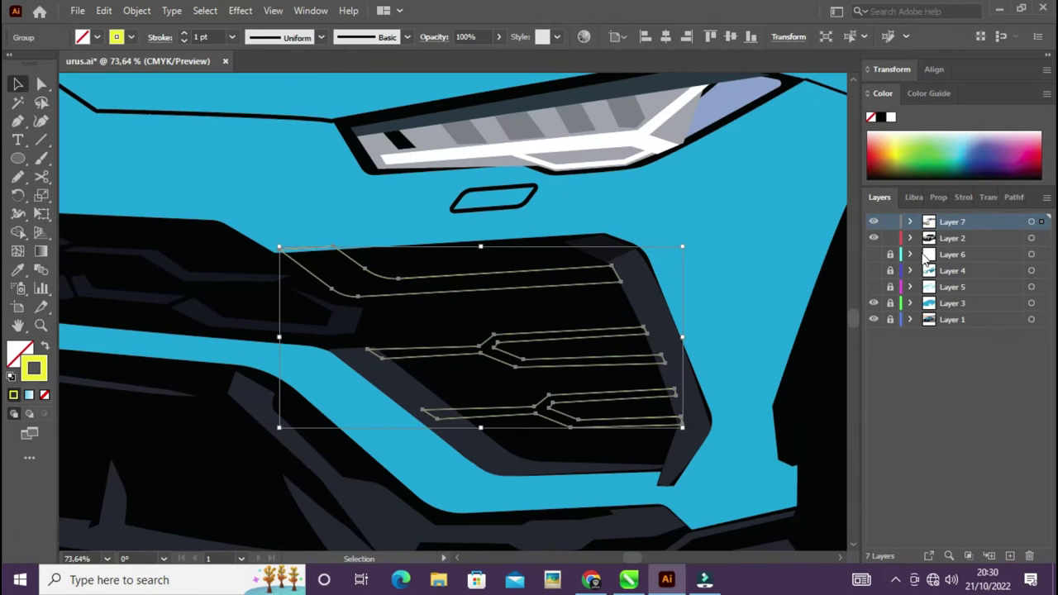
shift+click(473, 314)
key(shift+ctrl+F9)
click(901, 417)
click(879, 372)
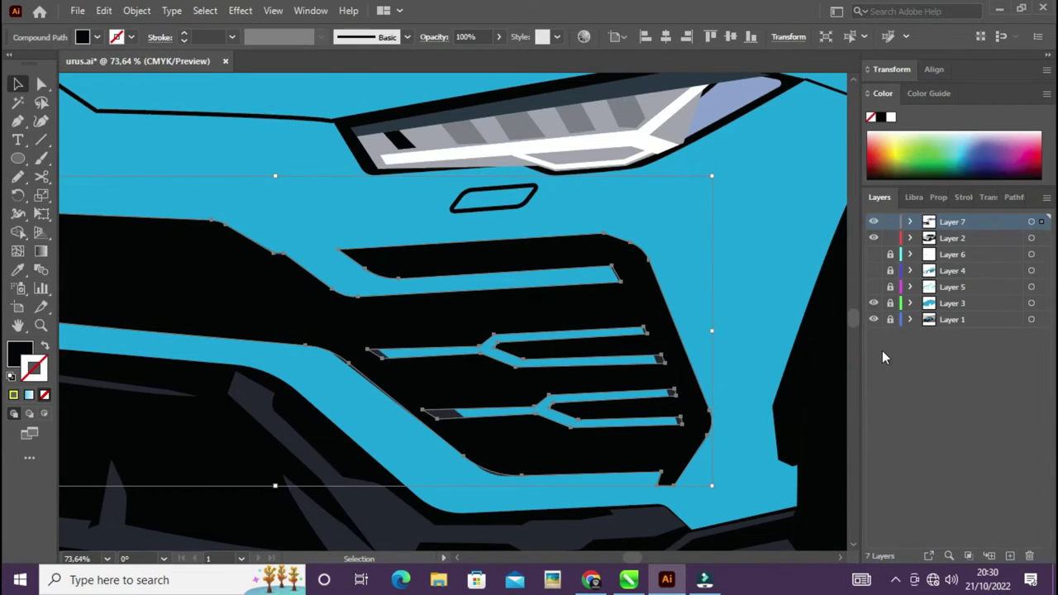
Step: Zoom in on the front grille and make Layer 2 visible again
key(ctrl+0)
click(137, 10)
click(465, 477)
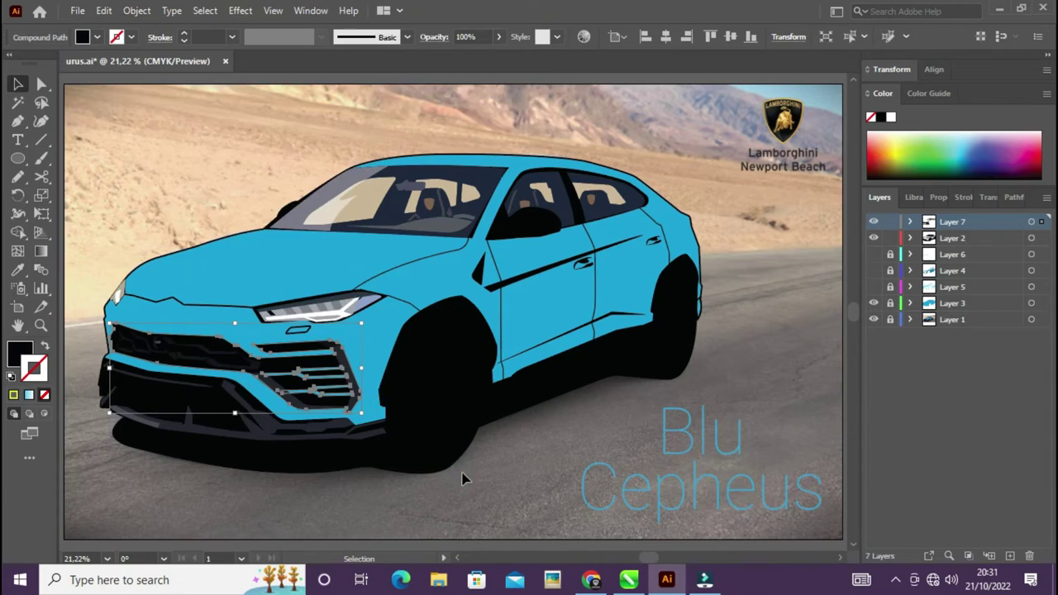
key(z)
drag(252, 363, 297, 363)
click(874, 238)
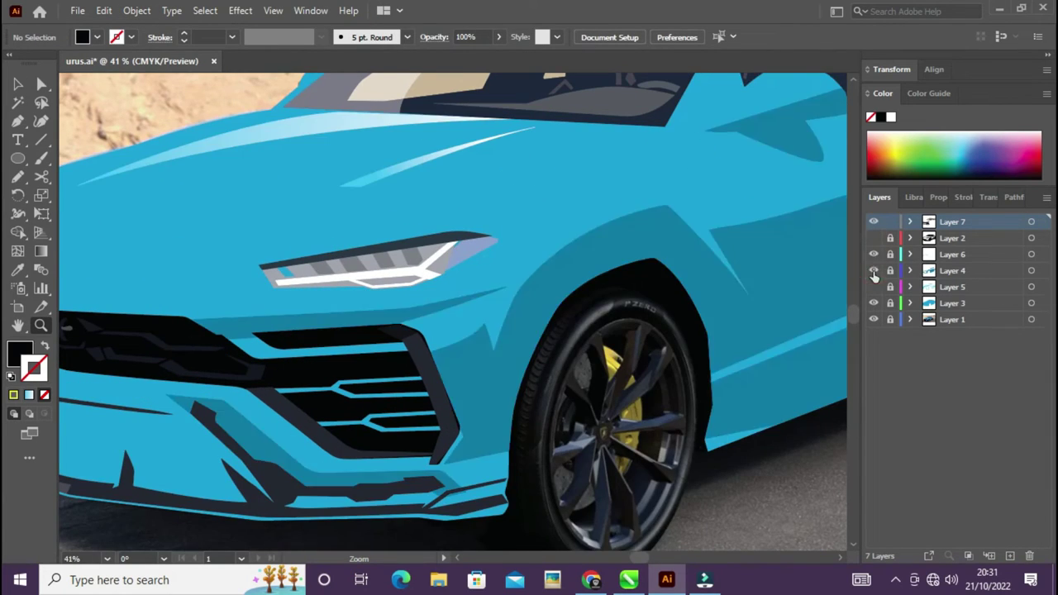
Step: Show Layers 6 and 4 again and zoom in on the grille and headlight
click(874, 271)
click(874, 287)
key(ctrl+0)
key(v)
key(z)
drag(364, 380, 417, 423)
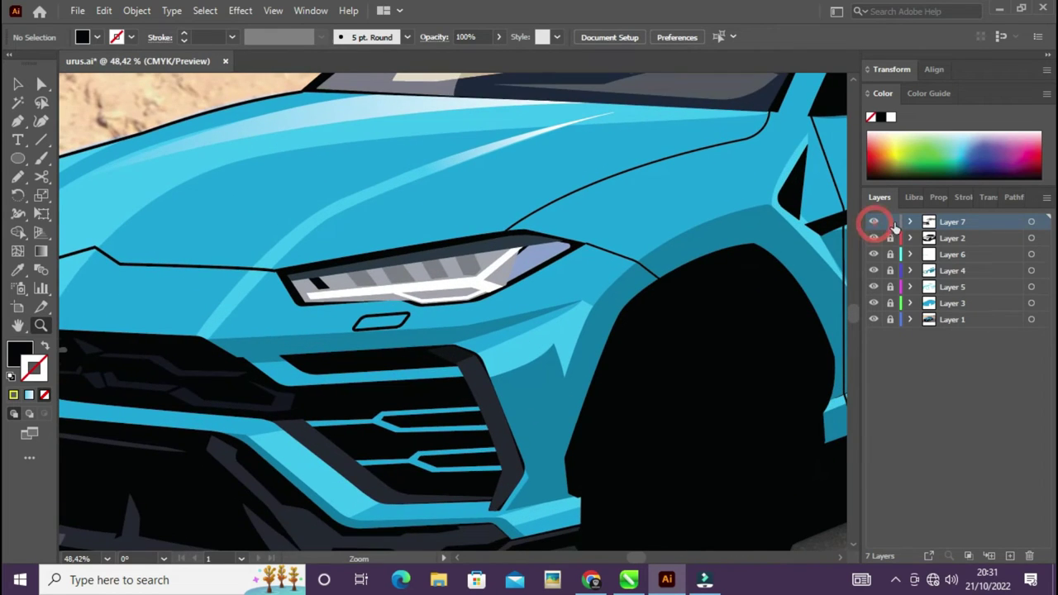
drag(471, 359, 555, 410)
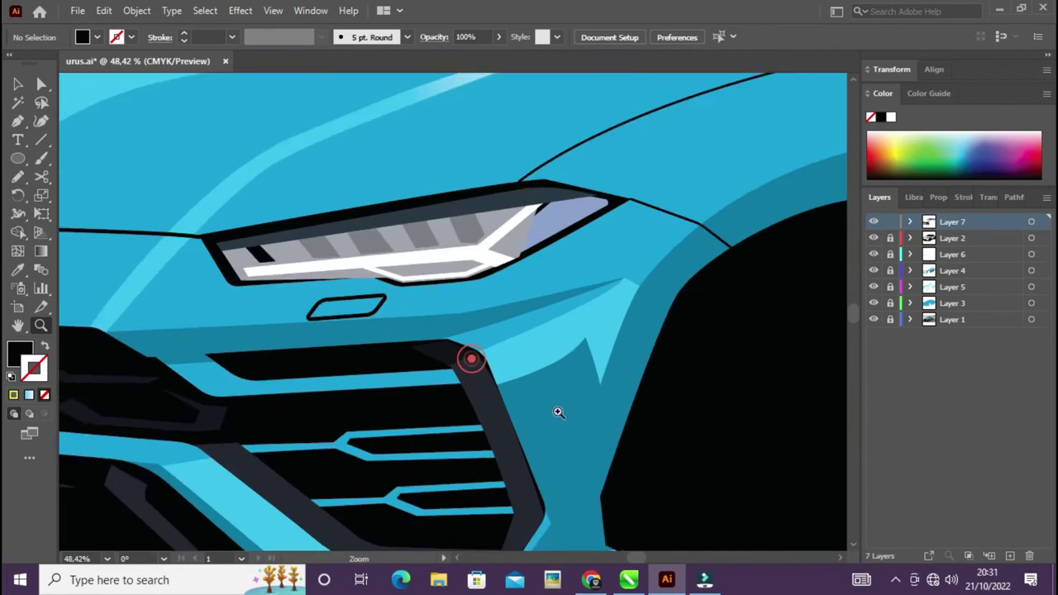
Step: Select the dark trim strip beside the grille and pick its bottom and inner bend anchors
key(a)
click(483, 357)
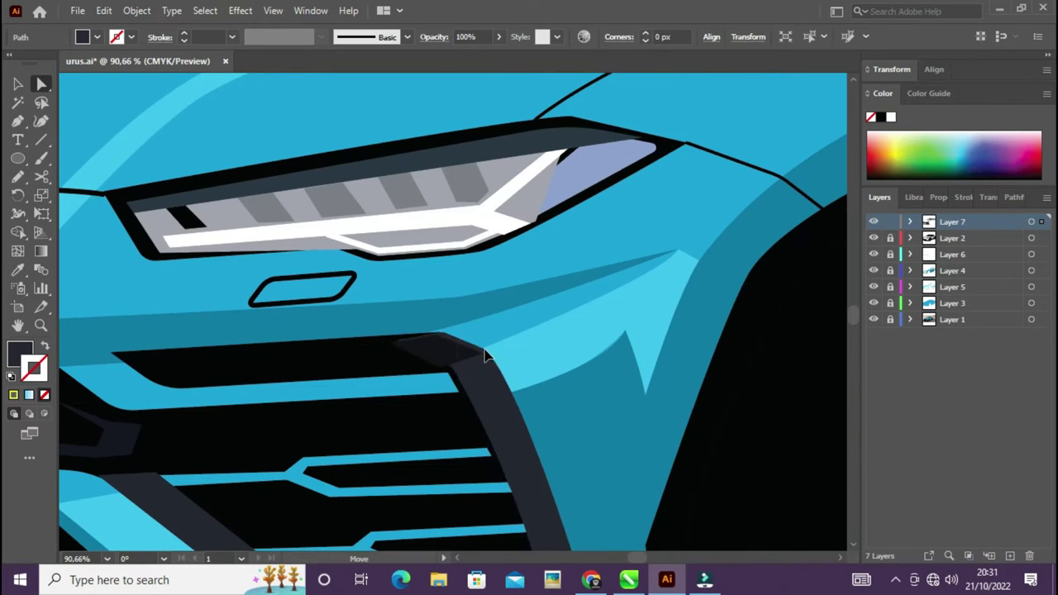
key(v)
click(480, 359)
key(a)
click(537, 378)
click(482, 353)
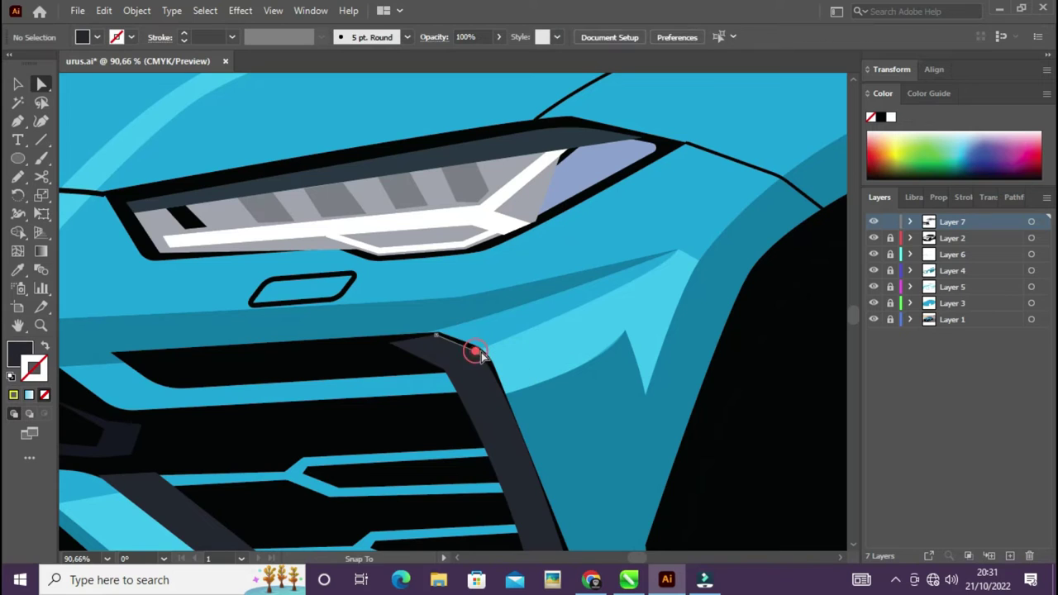
click(488, 359)
drag(486, 359, 408, 139)
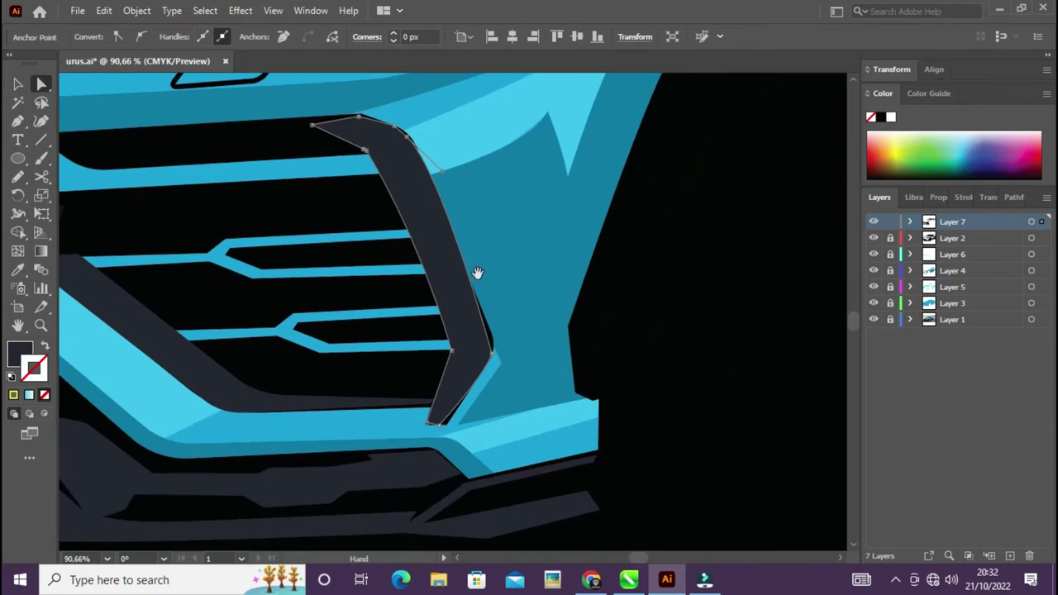
click(491, 349)
click(440, 423)
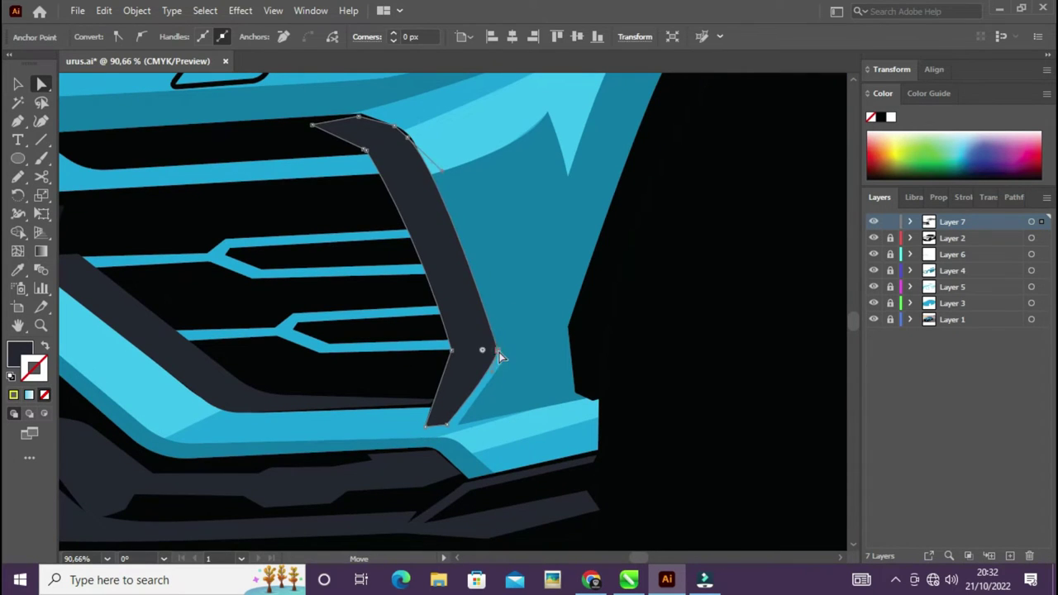
click(450, 350)
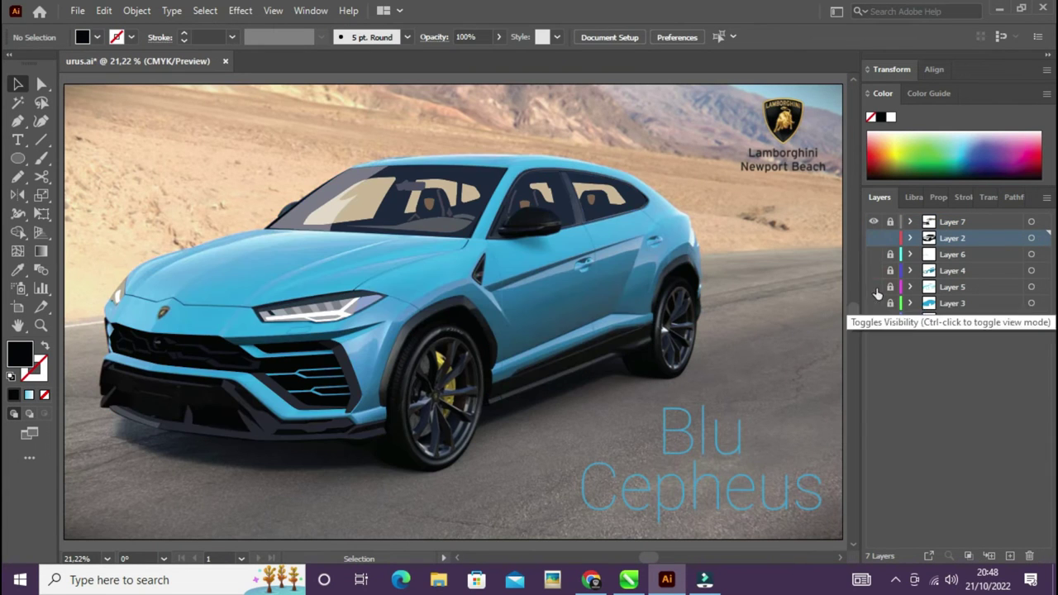
Step: Make Layer 7 active, zoom on the front wheel, and set no fill with a yellow stroke
click(952, 221)
key(z)
drag(390, 368, 526, 390)
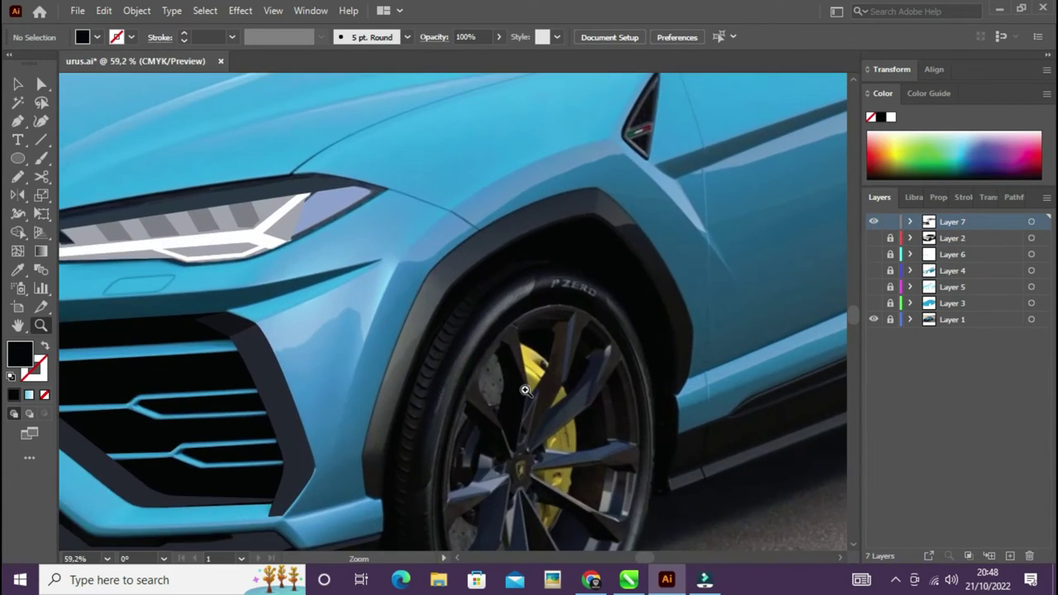
scroll(427, 427, up, 2)
key(p)
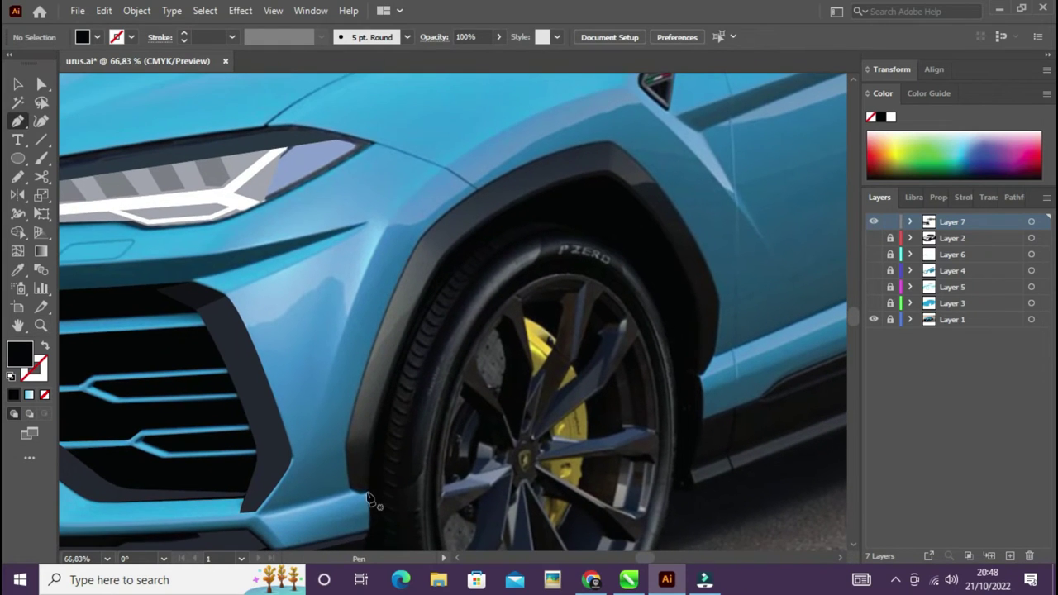
click(44, 394)
double_click(20, 354)
text(DDED0A)
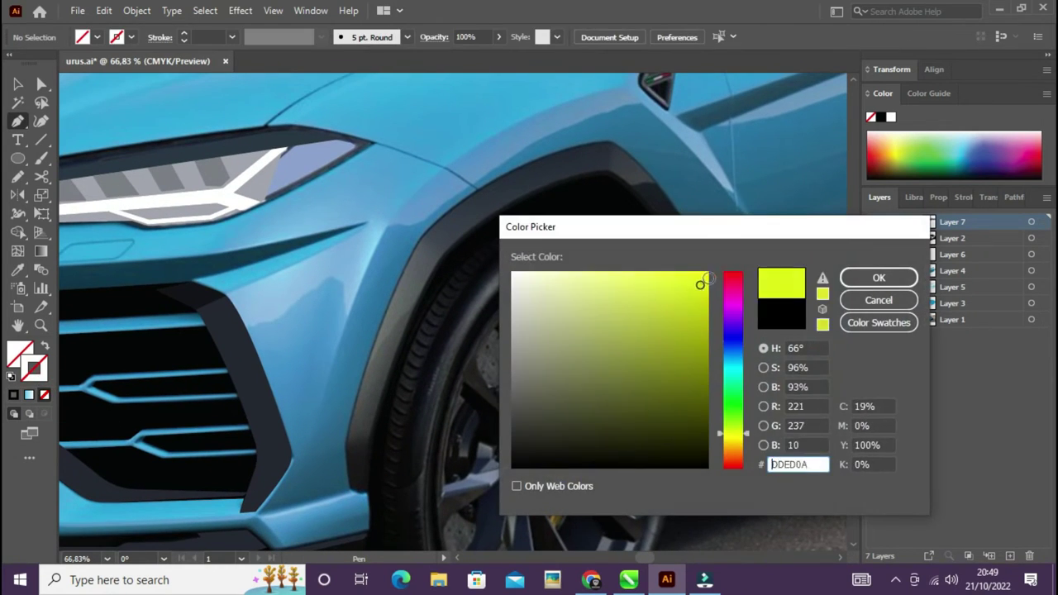
key(Return)
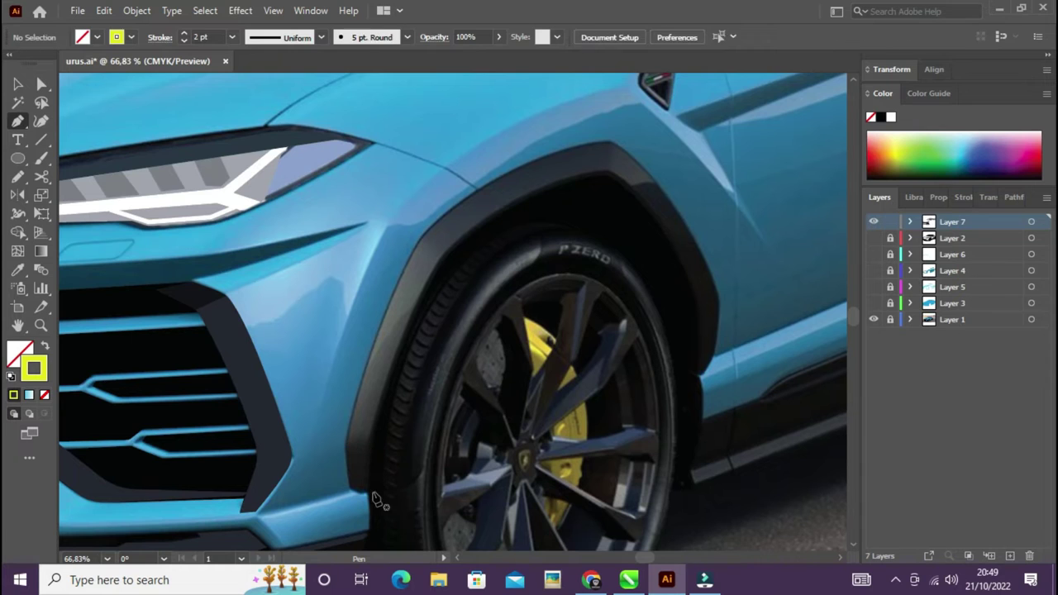
Step: Trace a closed Pen outline of the front wheel-arch trim
click(354, 496)
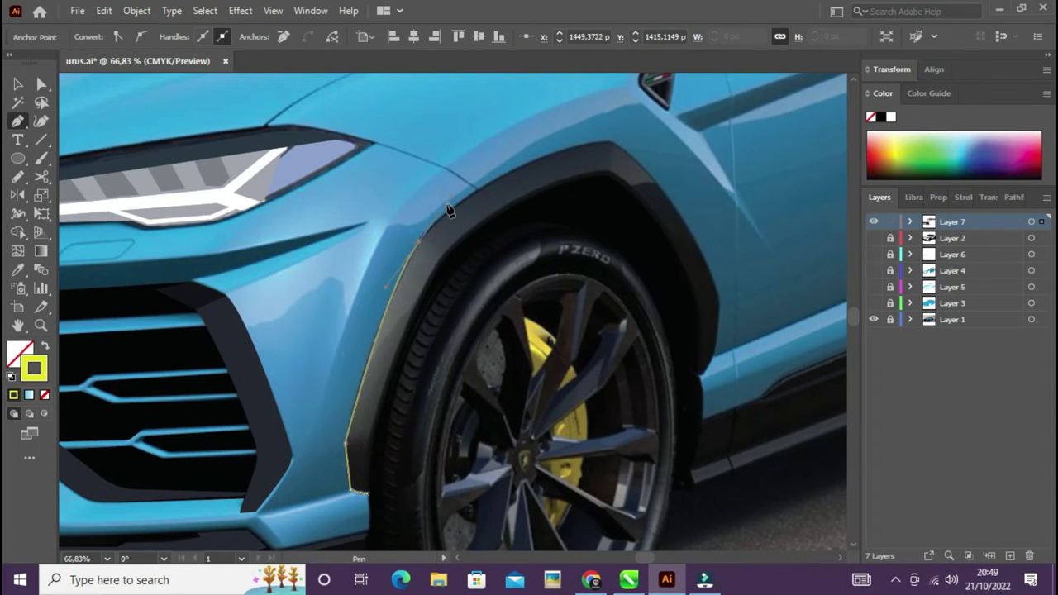
scroll(448, 210, right, 2)
scroll(449, 210, up, 1)
drag(523, 194, 645, 187)
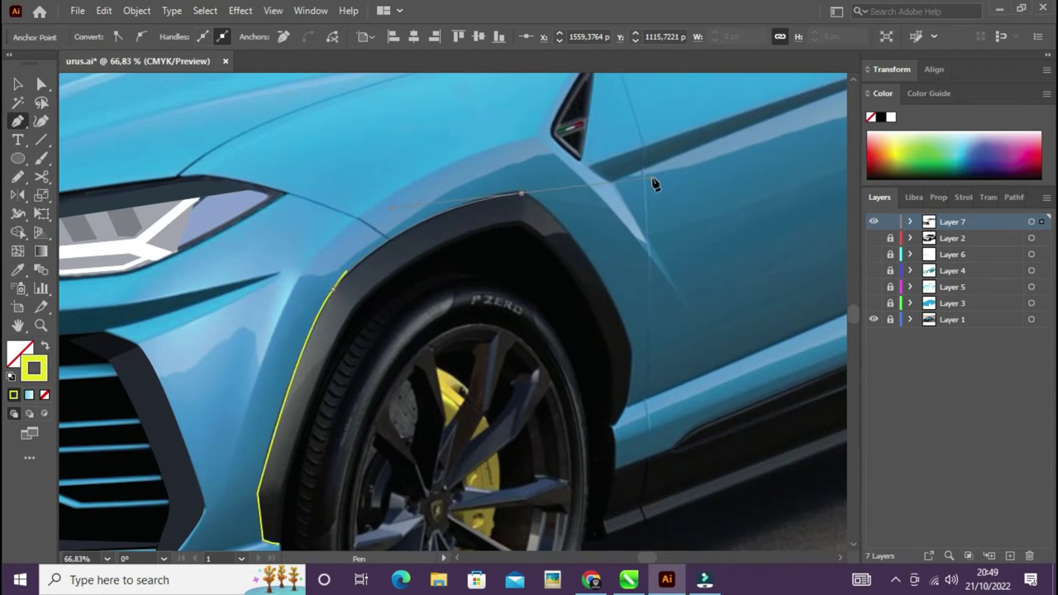
scroll(572, 241, right, 2)
scroll(573, 242, down, 1)
scroll(600, 290, up, 1)
drag(495, 233, 519, 265)
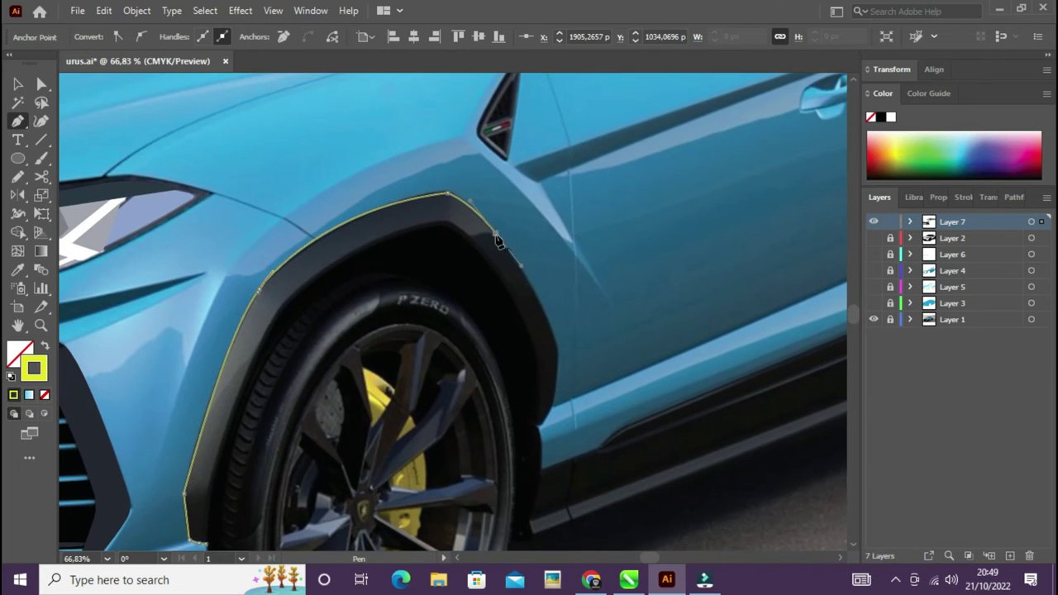
scroll(454, 229, down, 3)
click(267, 323)
mouse_move(341, 430)
mouse_down()
mouse_move(308, 365)
mouse_move(272, 414)
mouse_up()
click(286, 407)
key(a)
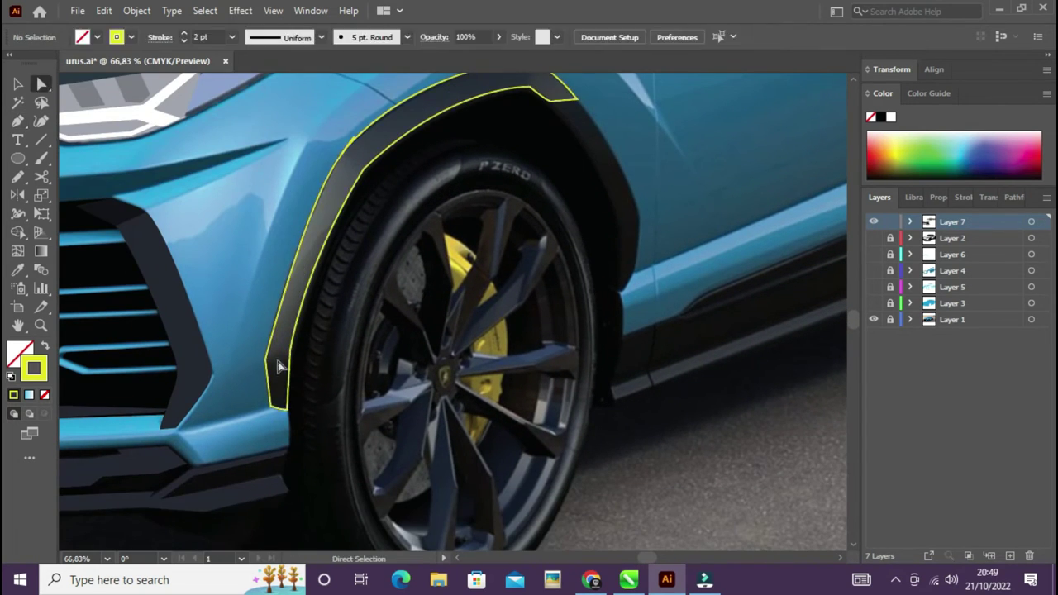
Step: Fill the arch trim with the dark colour sampled from the photo using the Eyedropper
scroll(402, 331, up, 5)
key(v)
click(402, 331)
scroll(318, 363, down, 2)
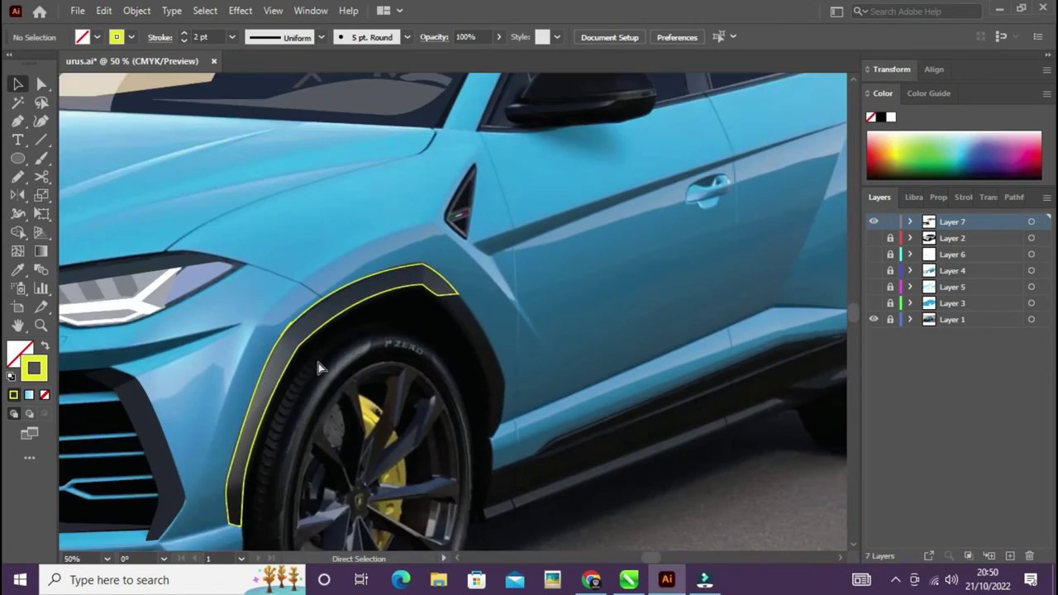
scroll(414, 339, down, 3)
key(i)
click(595, 341)
Step: Trace and close the lower side skirt strip below the doors
scroll(590, 413, up, 2)
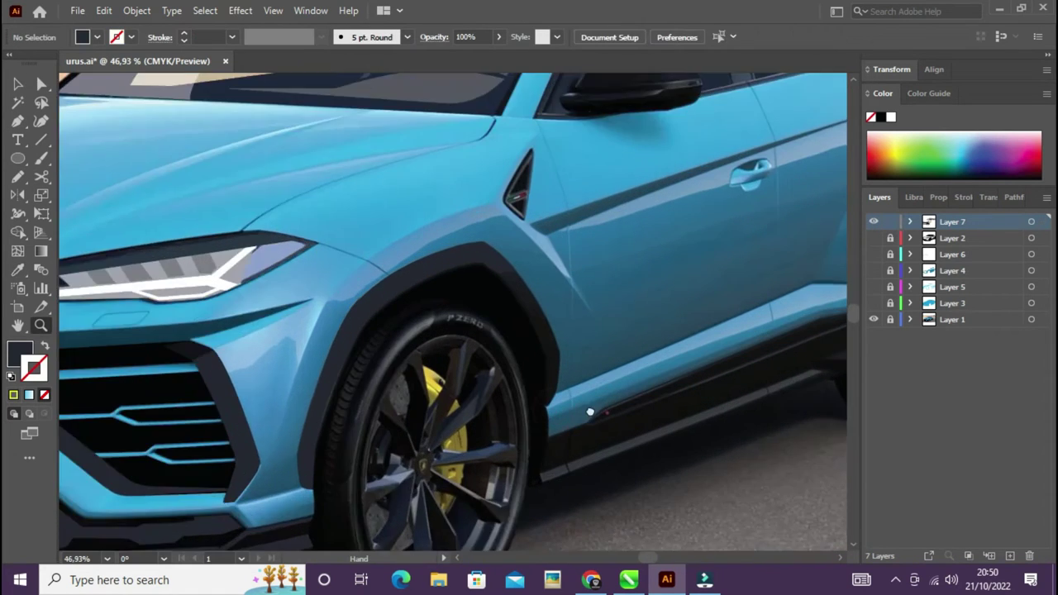
key(p)
scroll(302, 439, up, 2)
click(289, 438)
click(652, 296)
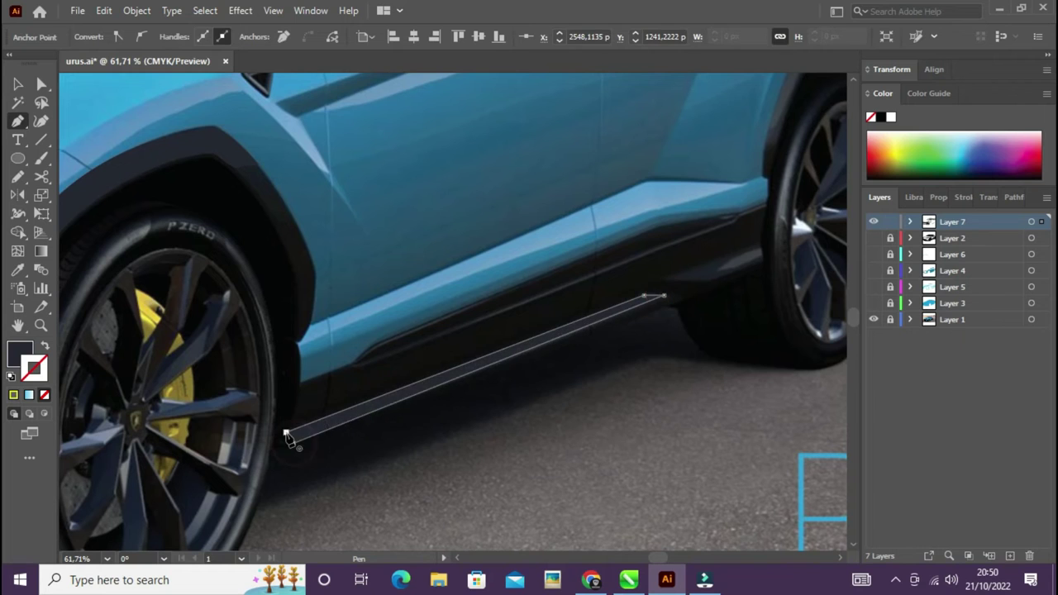
click(289, 436)
key(a)
scroll(330, 467, up, 3)
click(319, 449)
key(v)
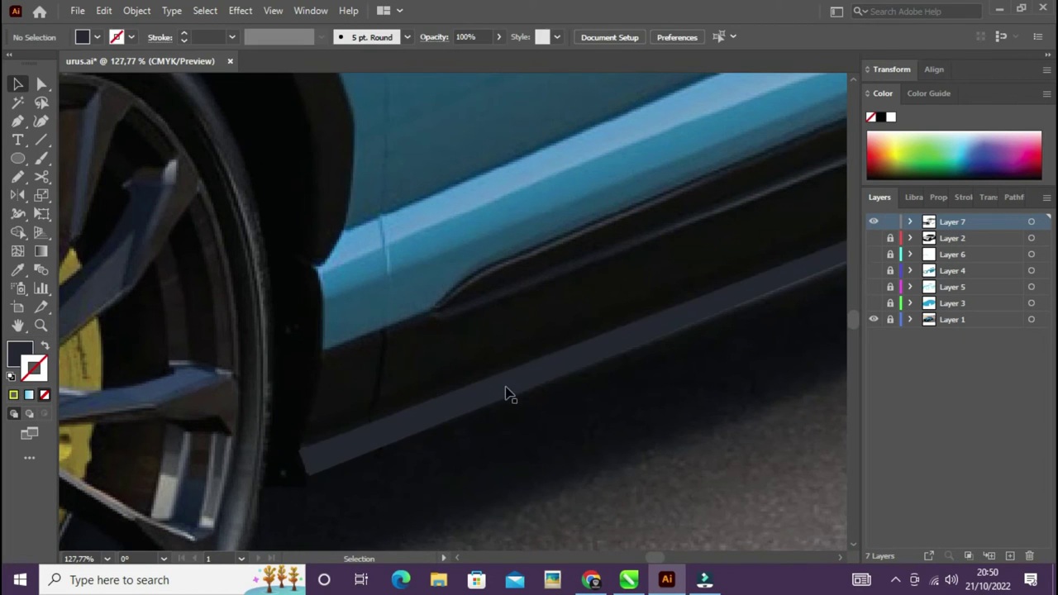
Step: Trace the four-point skirt piece near the rear wheel
scroll(491, 429, down, 4)
scroll(491, 430, up, 5)
key(p)
click(631, 321)
click(392, 406)
click(508, 411)
click(637, 361)
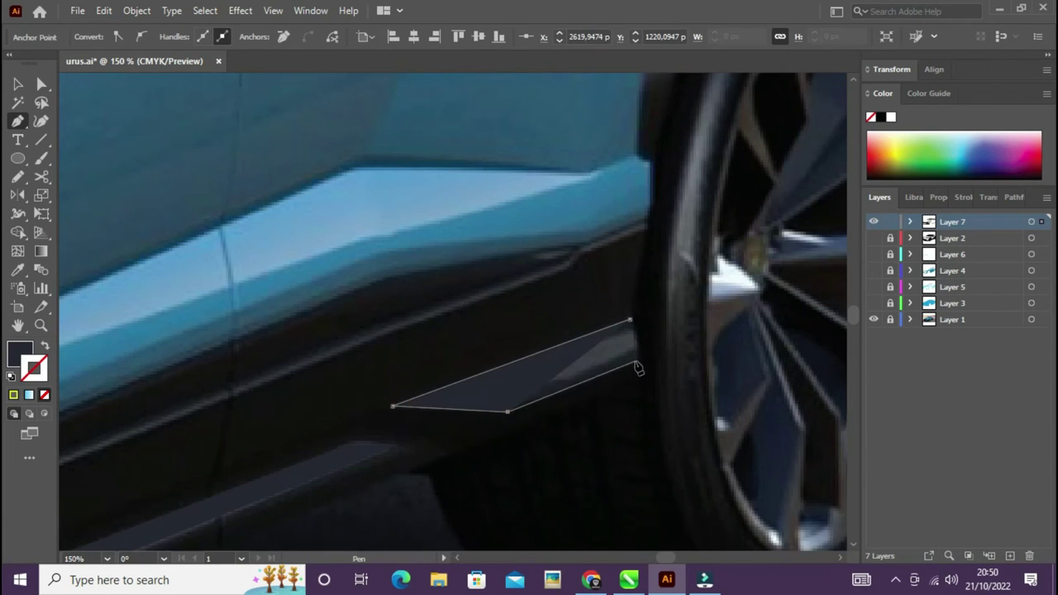
click(631, 320)
key(v)
scroll(529, 347, down, 5)
click(476, 419)
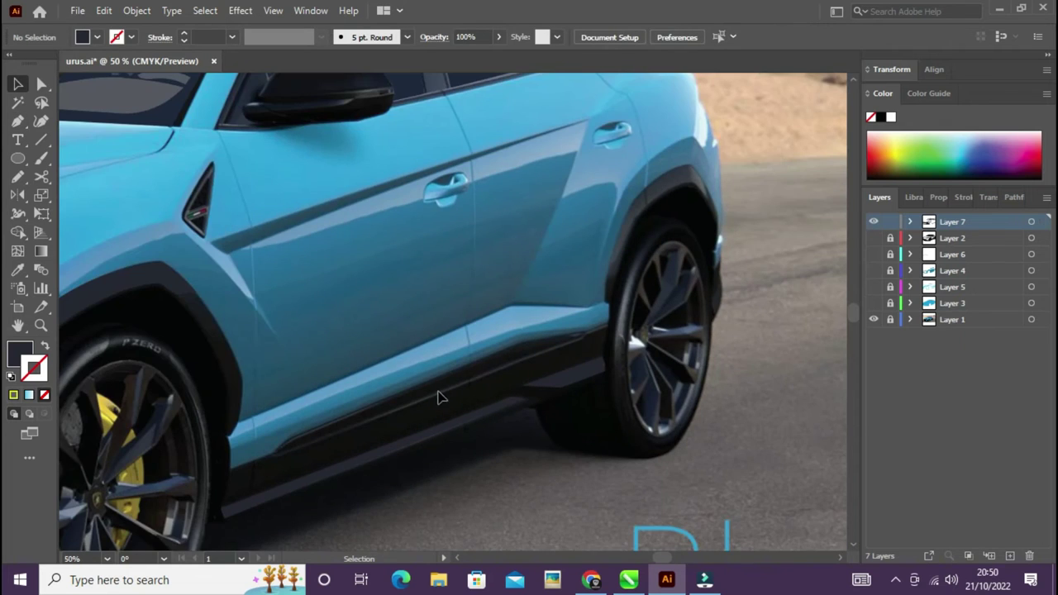
Step: Trace the upper skirt strip from the front to the rear end
scroll(441, 398, up, 2)
scroll(402, 420, up, 2)
scroll(571, 307, down, 2)
key(p)
click(328, 363)
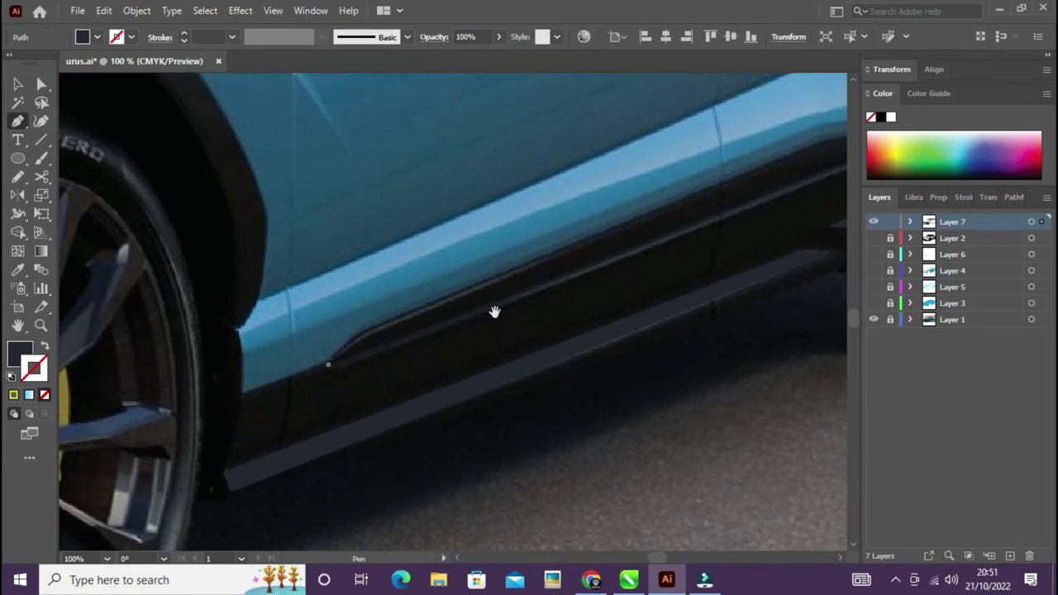
drag(494, 312, 326, 392)
click(779, 202)
click(829, 179)
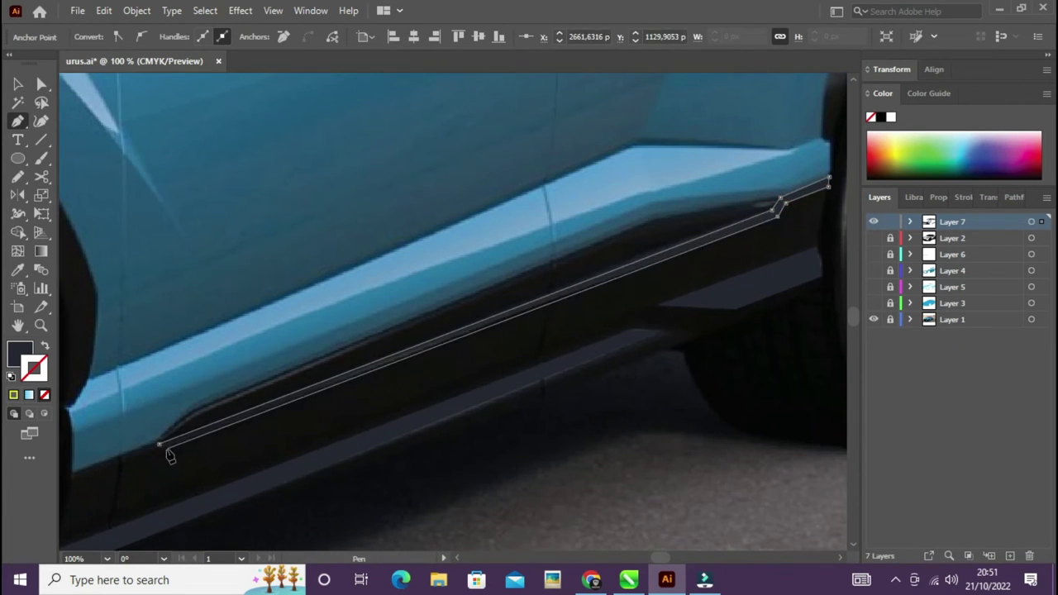
click(160, 445)
key(v)
scroll(637, 267, down, 3)
click(638, 267)
scroll(578, 314, up, 3)
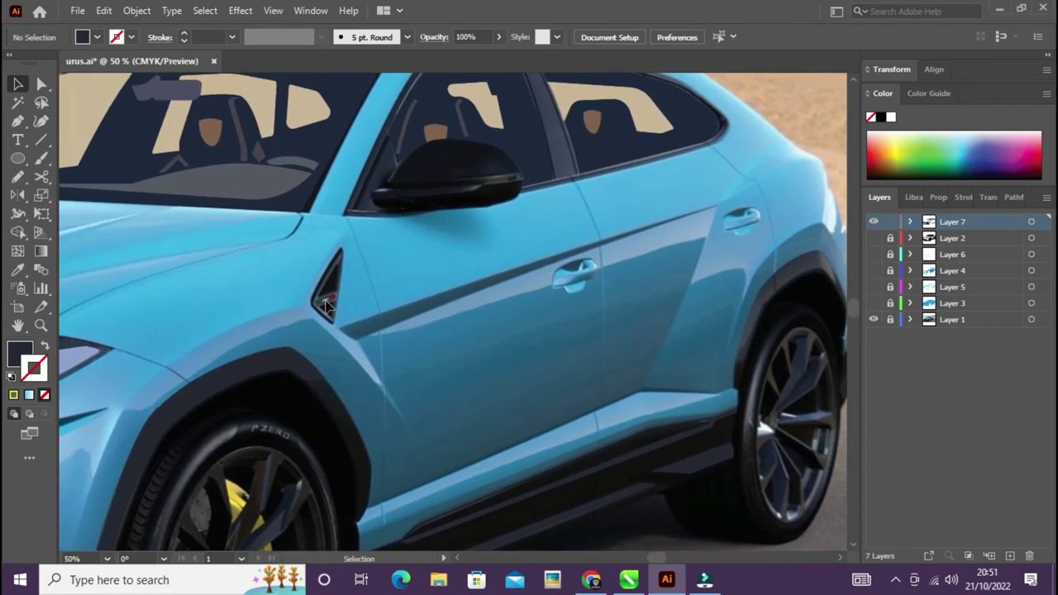
scroll(326, 305, up, 3)
drag(339, 306, 387, 357)
Step: Trace the triangular fender vent outline with seven Pen points
click(417, 203)
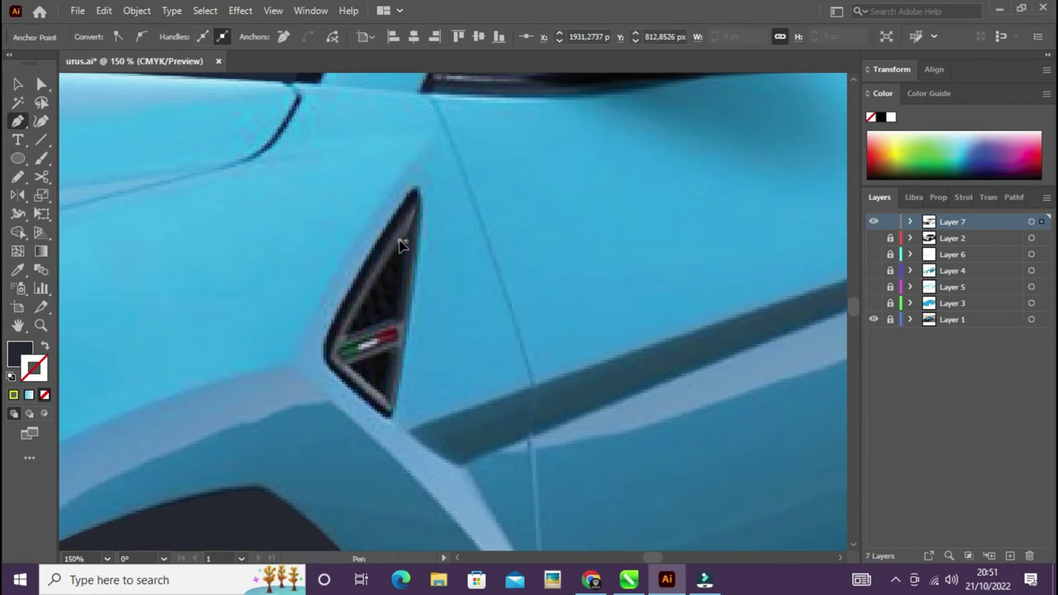
click(404, 317)
click(348, 364)
click(390, 402)
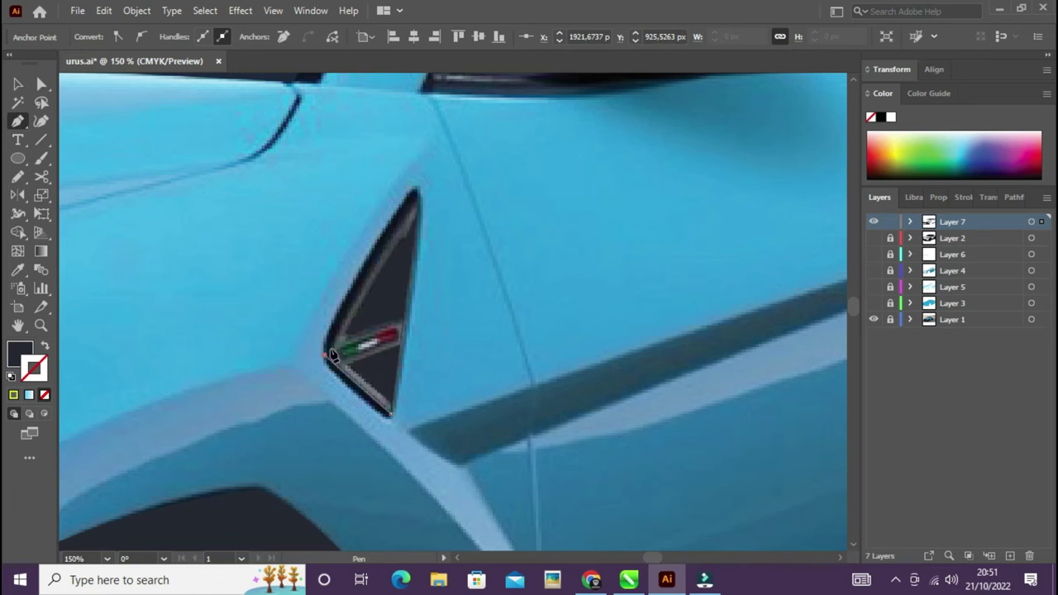
click(326, 354)
click(349, 334)
click(402, 241)
click(342, 350)
click(439, 369)
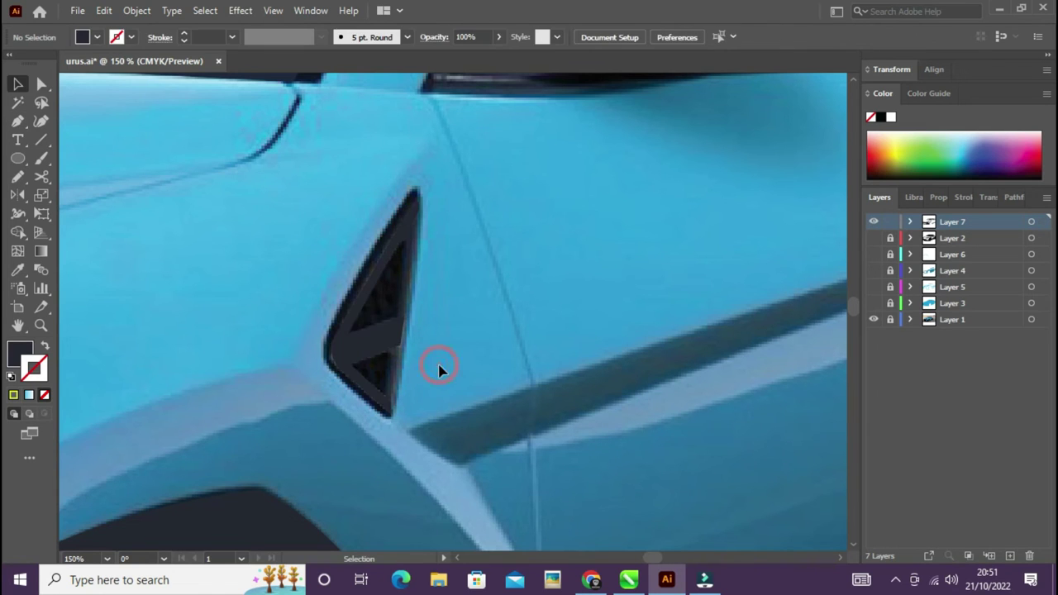
Step: Give the vent shape a grey fill sampled with the Eyedropper
click(371, 345)
key(slash)
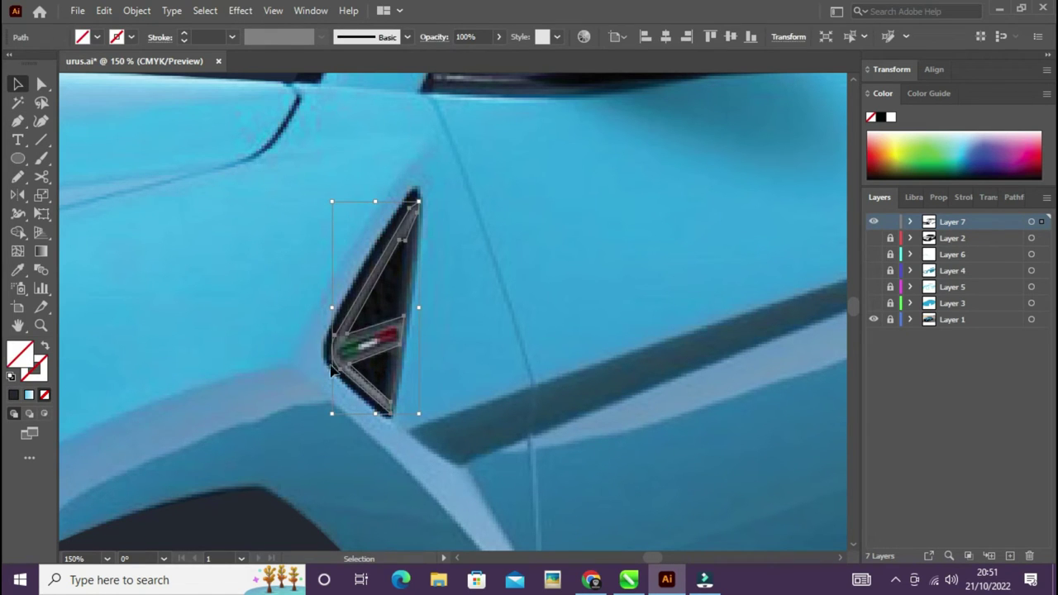
key(i)
click(347, 368)
key(v)
click(427, 315)
Step: Add the inner vent piece and give it a darker fill from the Color Picker
click(386, 410)
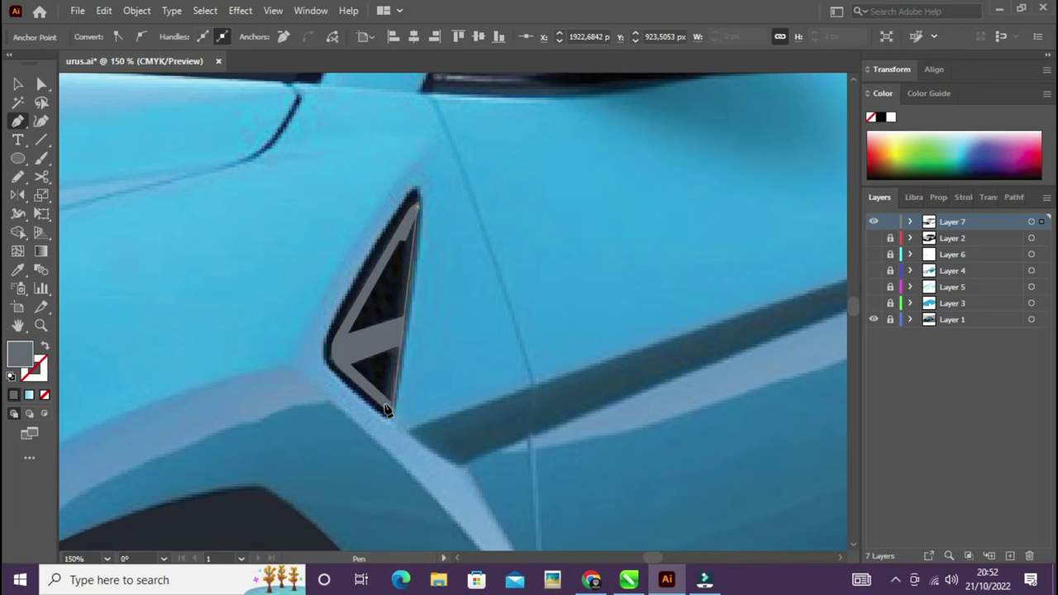
double_click(20, 354)
click(876, 276)
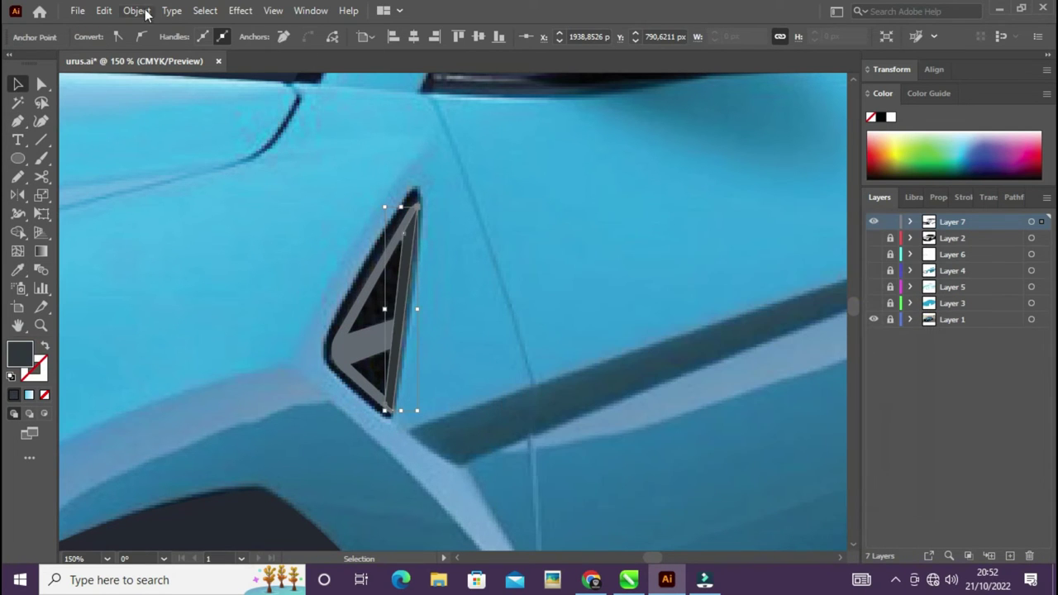
key(ctrl+shift+a)
alt+scroll(522, 287, down, 3)
alt+scroll(523, 287, up, 2)
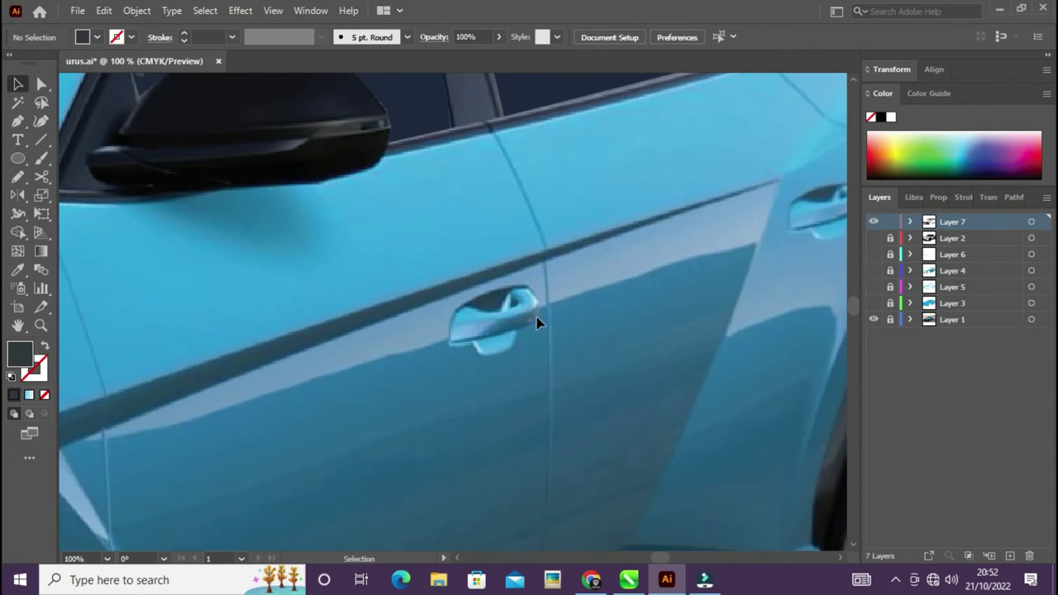
Step: Outline the mirror's triangular base with no fill and a yellow-green stroke
alt+scroll(456, 262, down, 2)
alt+scroll(402, 271, up, 2)
alt+scroll(367, 372, up, 1)
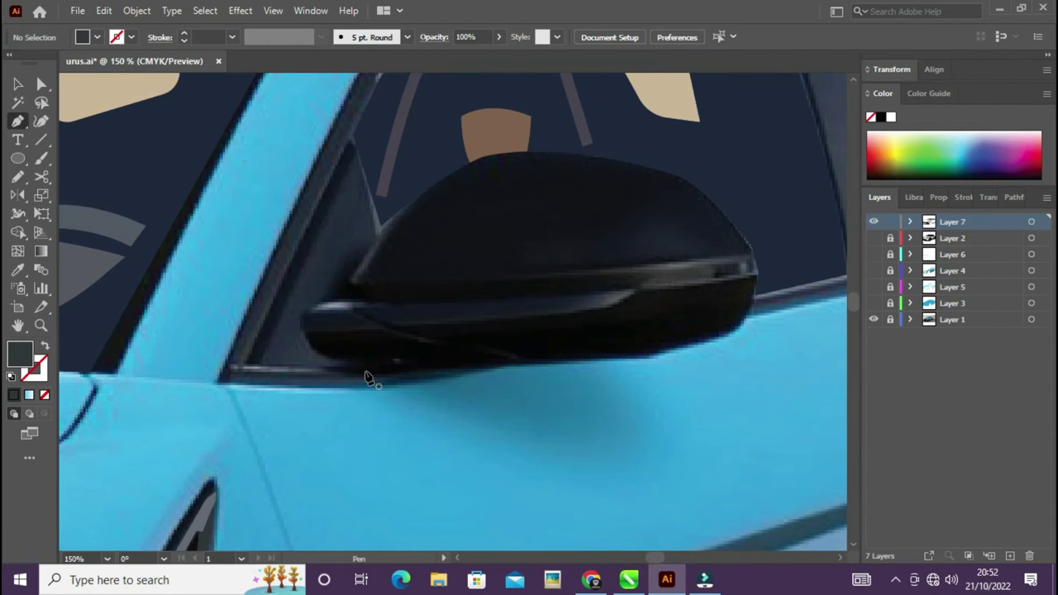
key(p)
drag(291, 370, 351, 369)
click(355, 149)
click(376, 234)
key(shift+x)
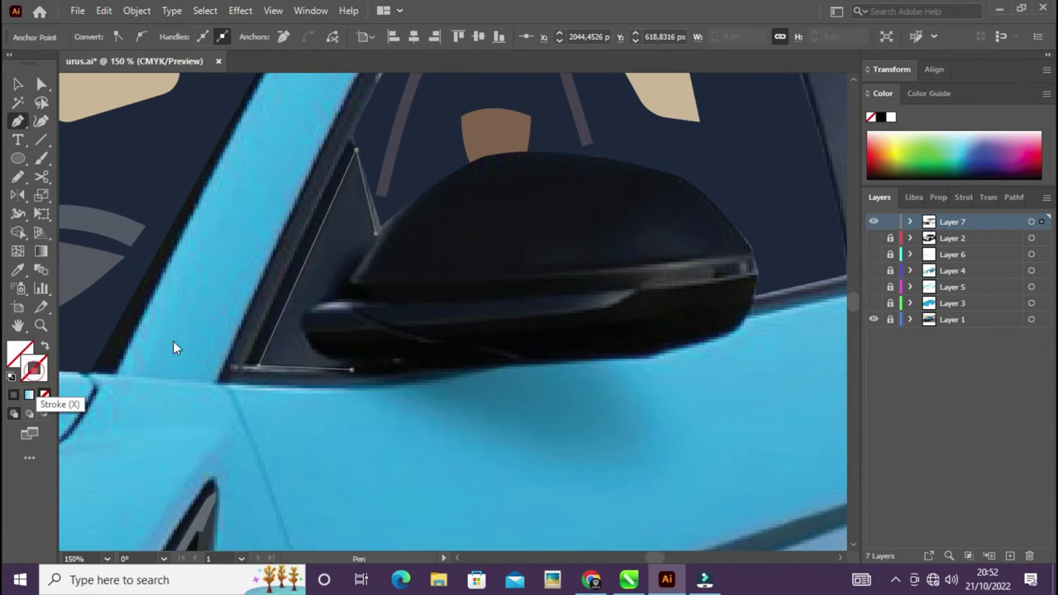
double_click(36, 372)
key(Return)
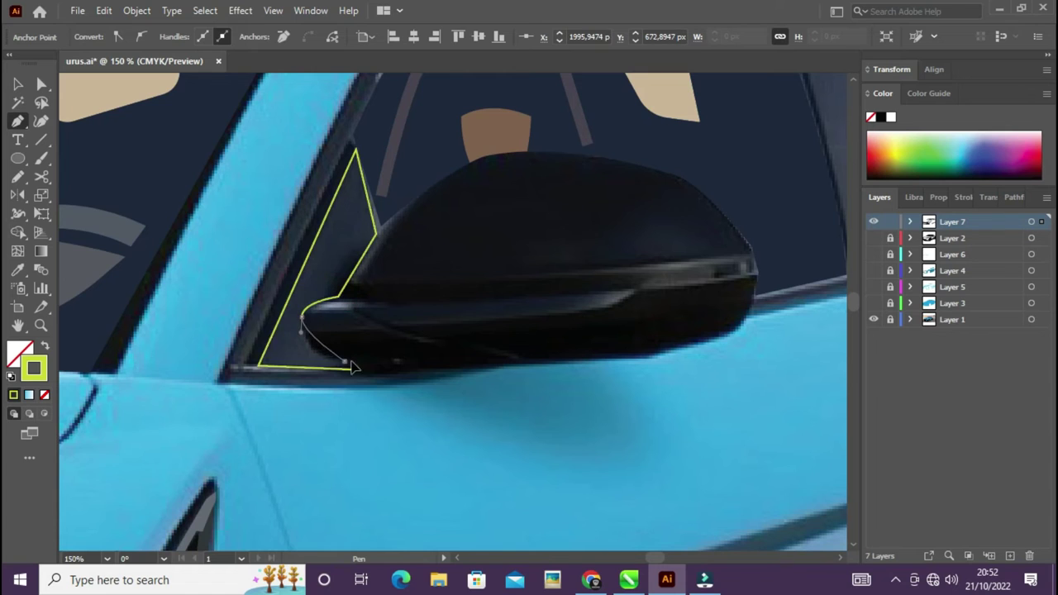
click(352, 368)
key(ctrl+shift+a)
key(ctrl+minus)
Step: Draw the mirror's lower trim path and a curve along its upper edge
key(o)
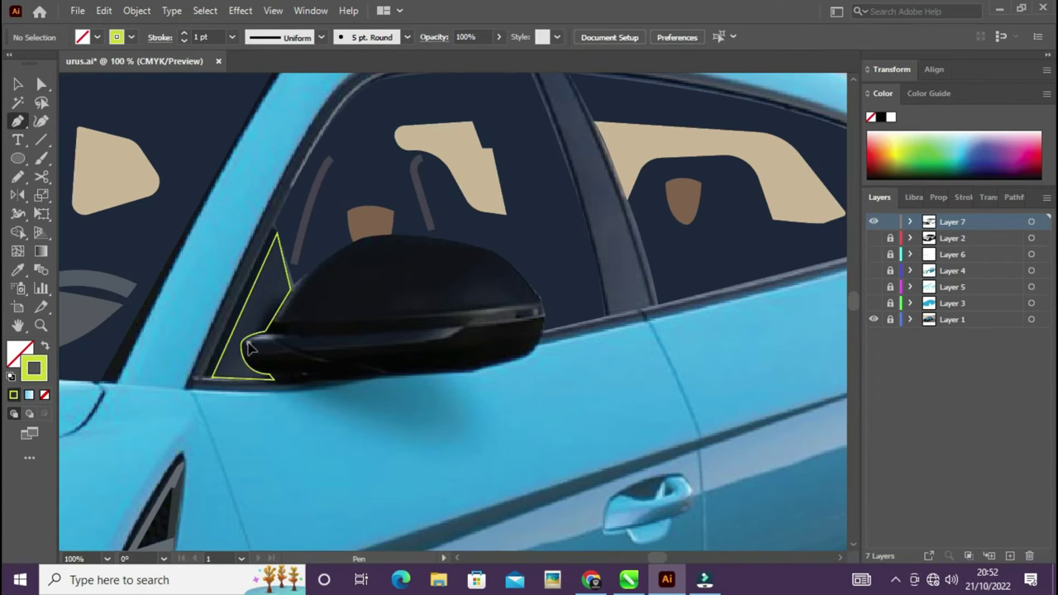
click(248, 342)
drag(461, 317, 418, 329)
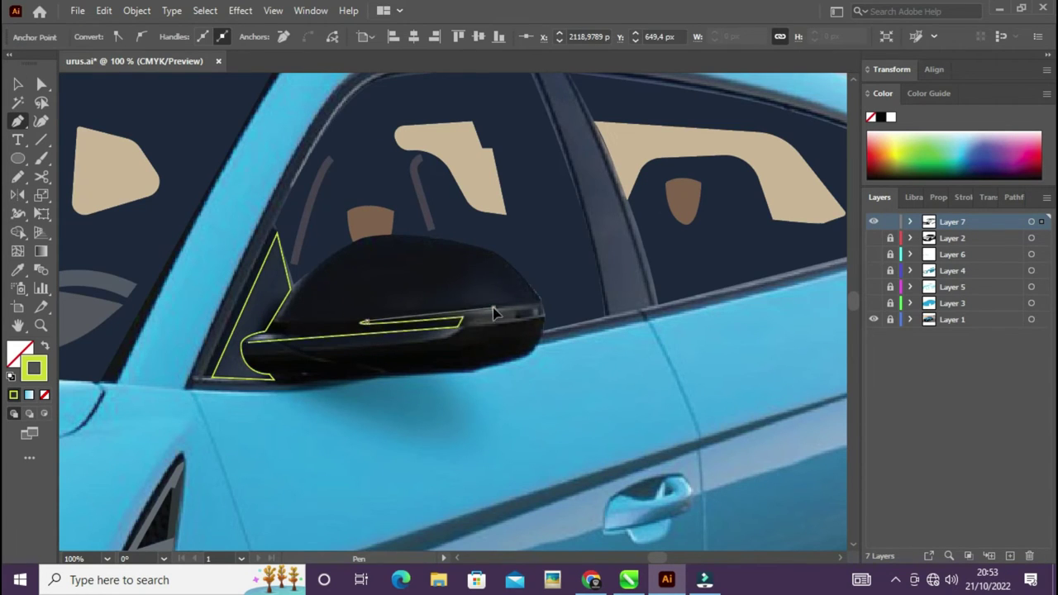
click(439, 337)
key(ctrl+shift+a)
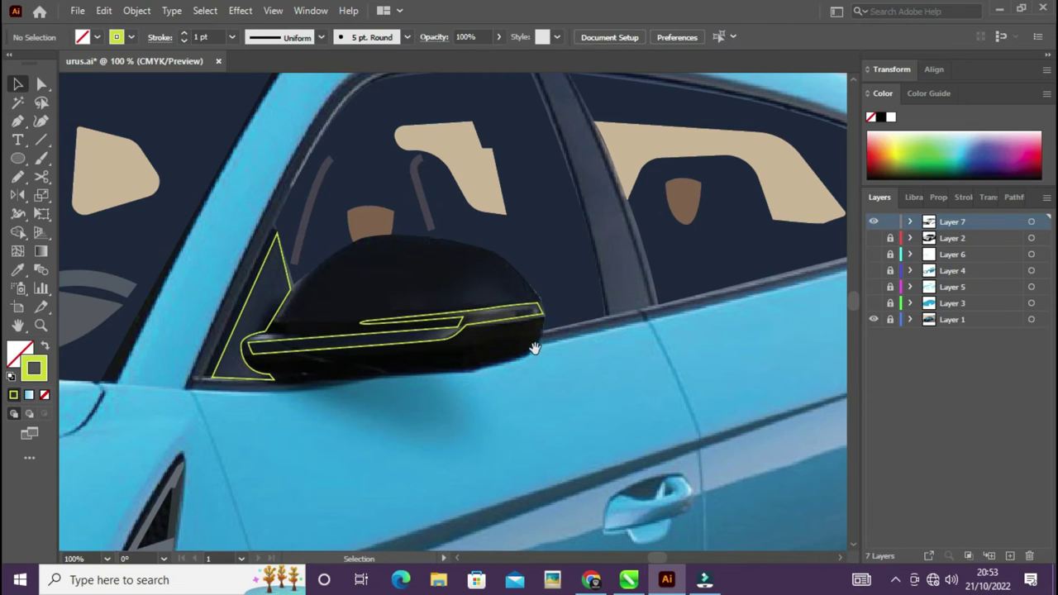
drag(517, 300, 551, 299)
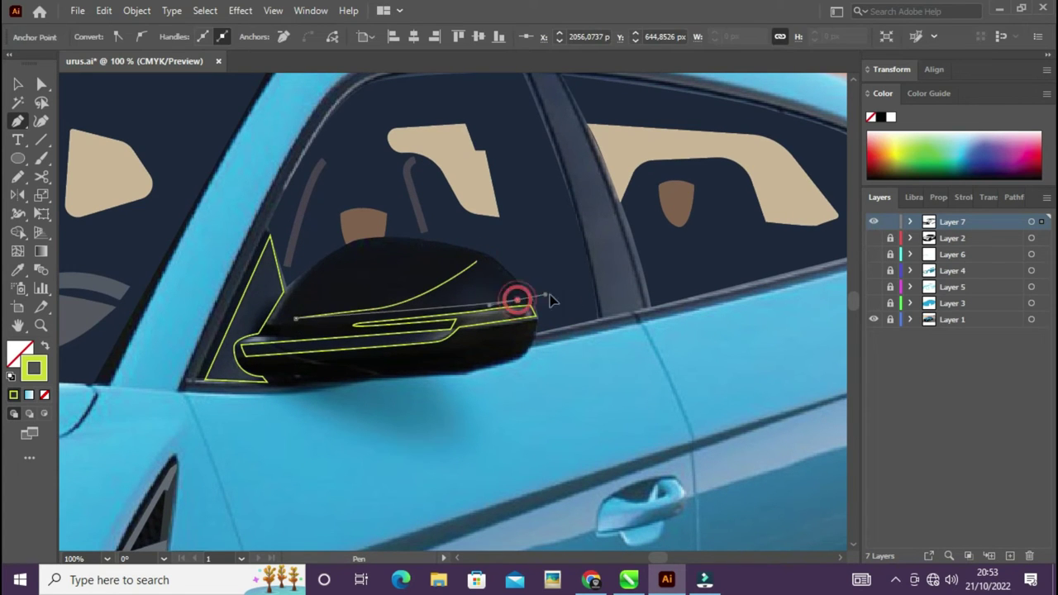
key(ctrl+shift+a)
key(ctrl+minus)
key(ctrl+minus)
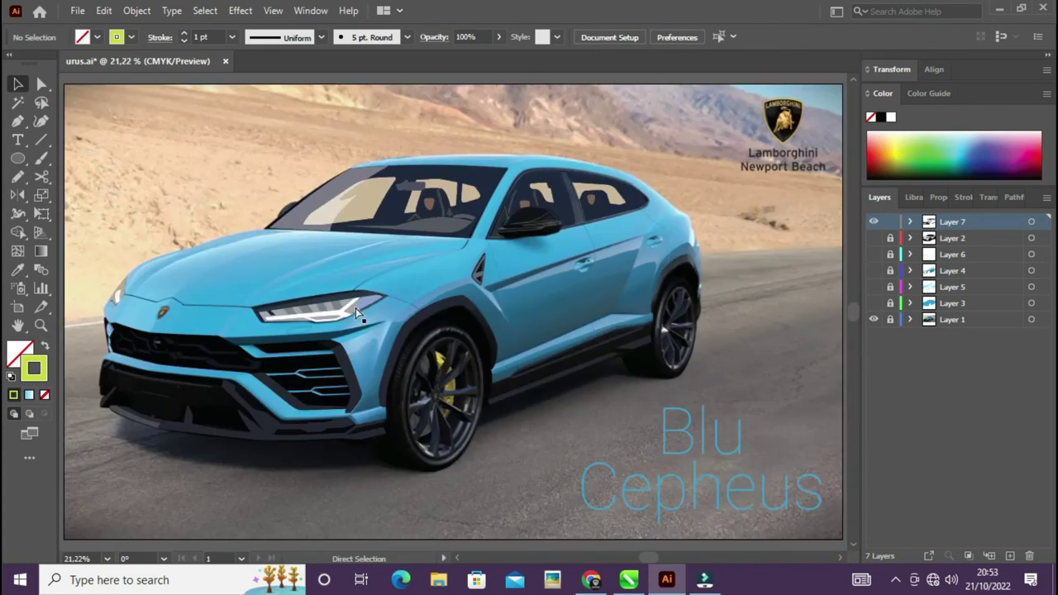
Step: Zoom in on the rear wheel and pen-trace the wheel-arch trim as a closed outline
key(z)
click(662, 336)
drag(486, 353, 248, 261)
key(p)
mouse_move(347, 331)
mouse_down()
mouse_move(388, 383)
mouse_move(385, 353)
mouse_up()
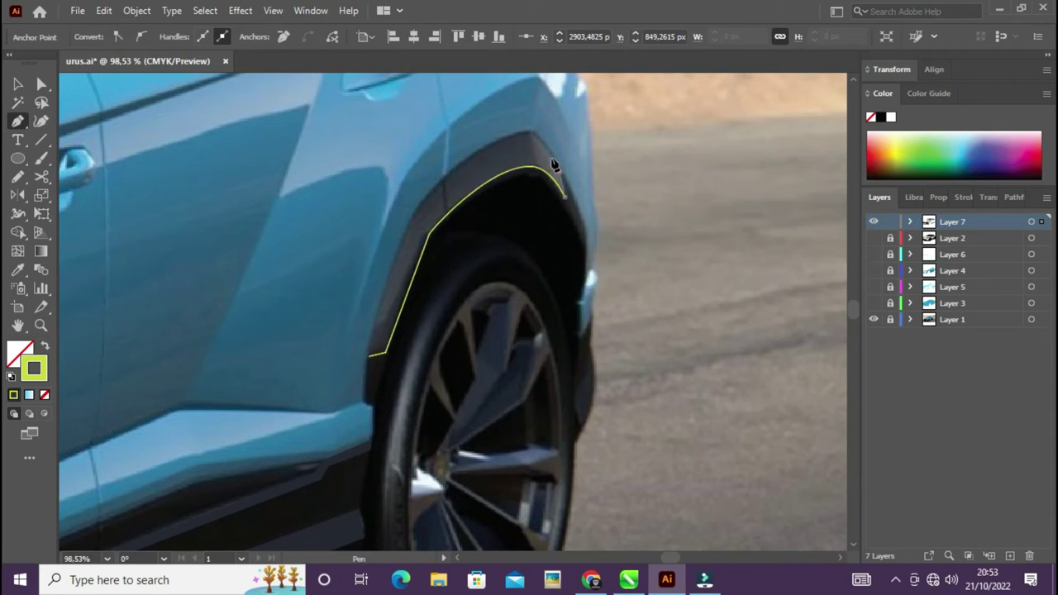
click(372, 355)
key(ctrl+shift+a)
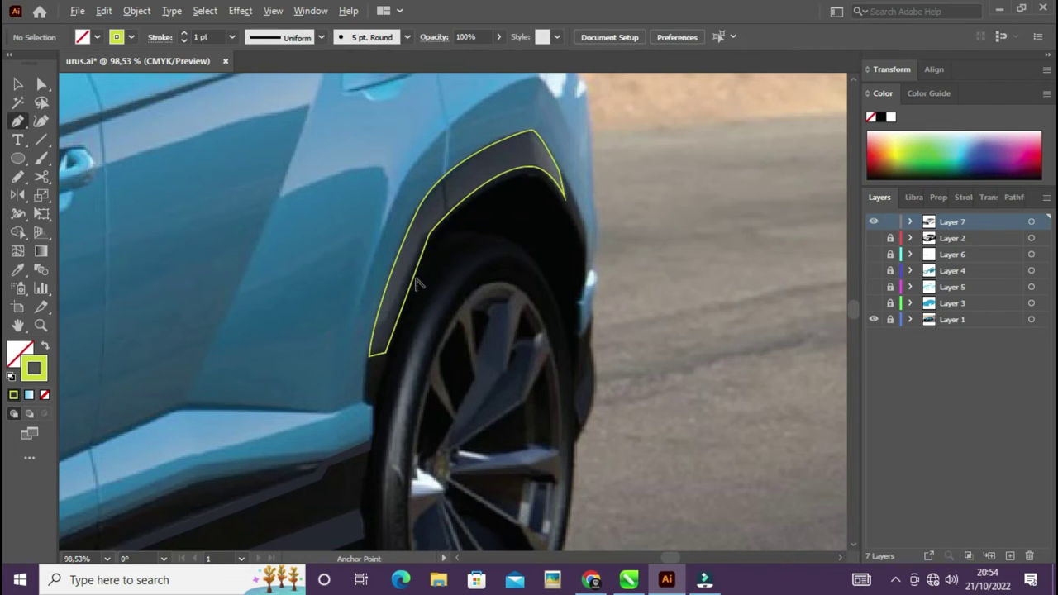
Step: Draw a short curved path along the rear tyre edge and deselect it
scroll(472, 255, down, 1)
click(538, 338)
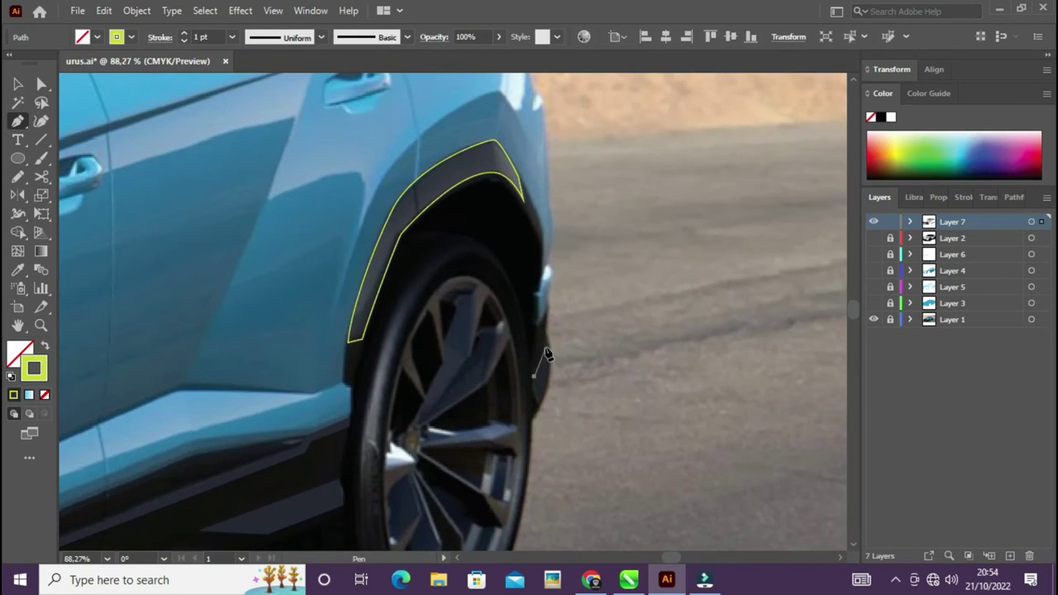
drag(539, 401, 534, 436)
key(ctrl+shift+a)
scroll(534, 376, down, 2)
scroll(585, 367, down, 2)
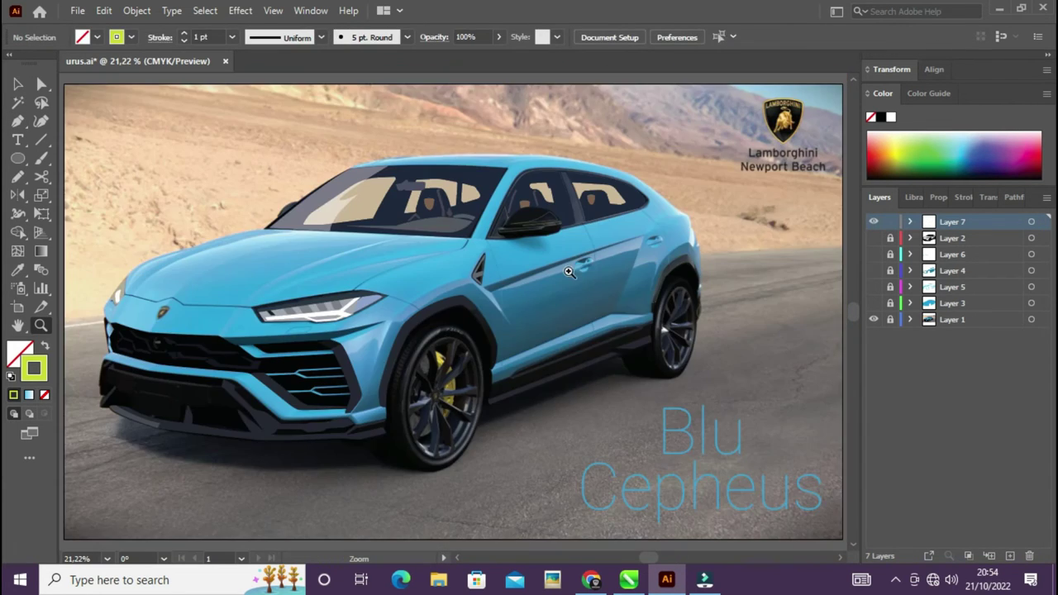
Step: Select the traced mirror pieces, then the rear wheel-arch outline
key(z)
click(527, 245)
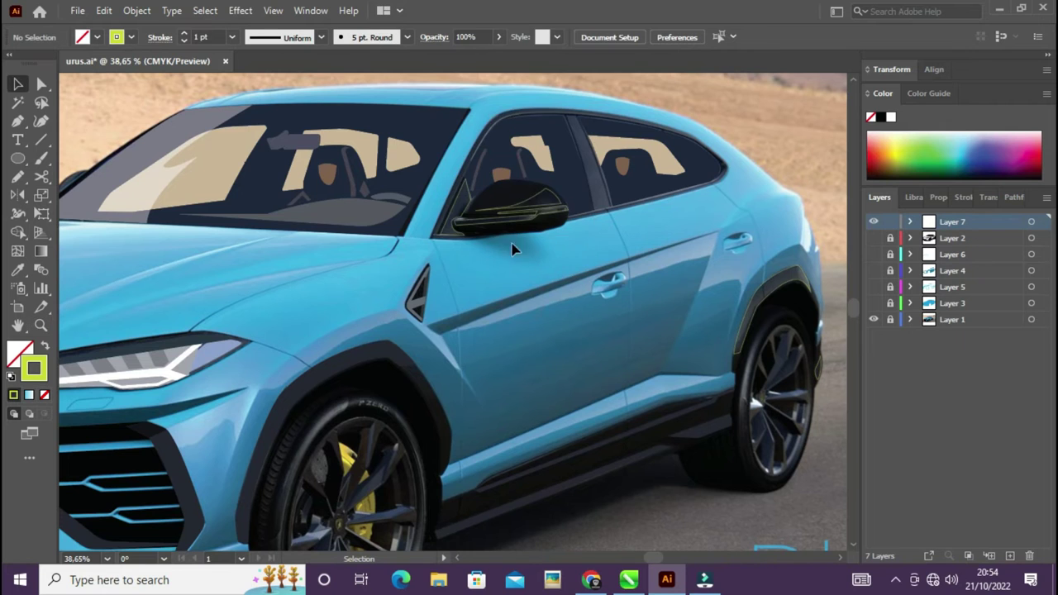
scroll(459, 180, up, 5)
click(567, 324)
key(v)
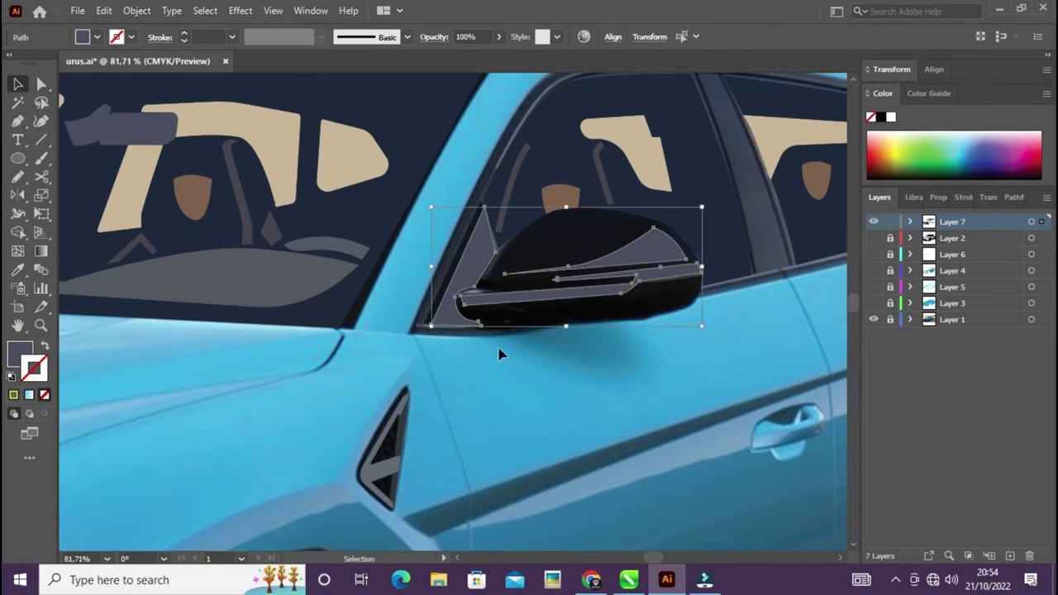
scroll(502, 331, right, 10)
scroll(502, 331, down, 3)
click(641, 335)
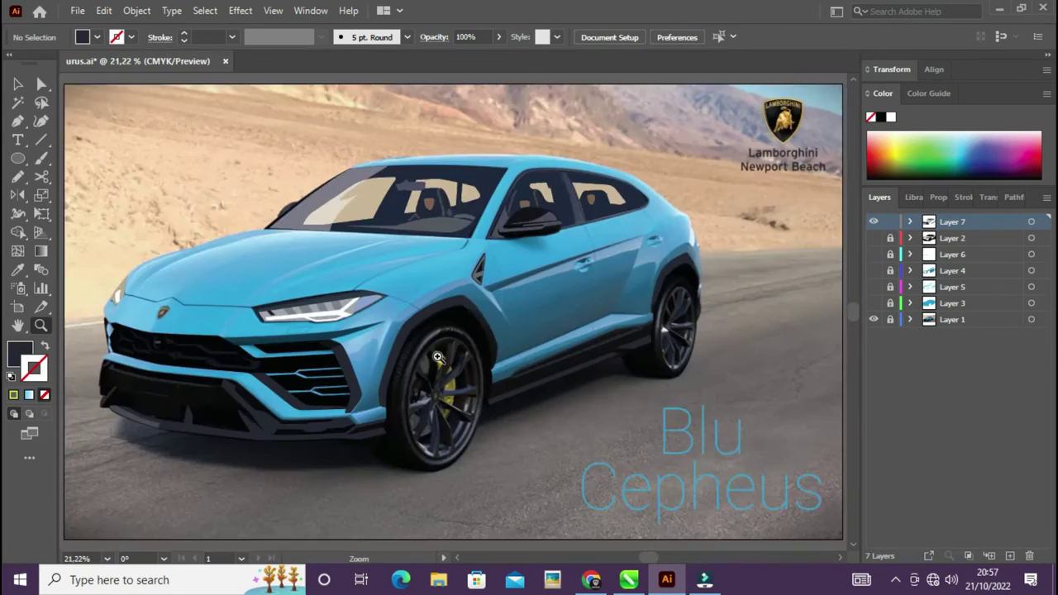
Step: Set the fill to None and the stroke to yellow-green
drag(414, 396, 414, 306)
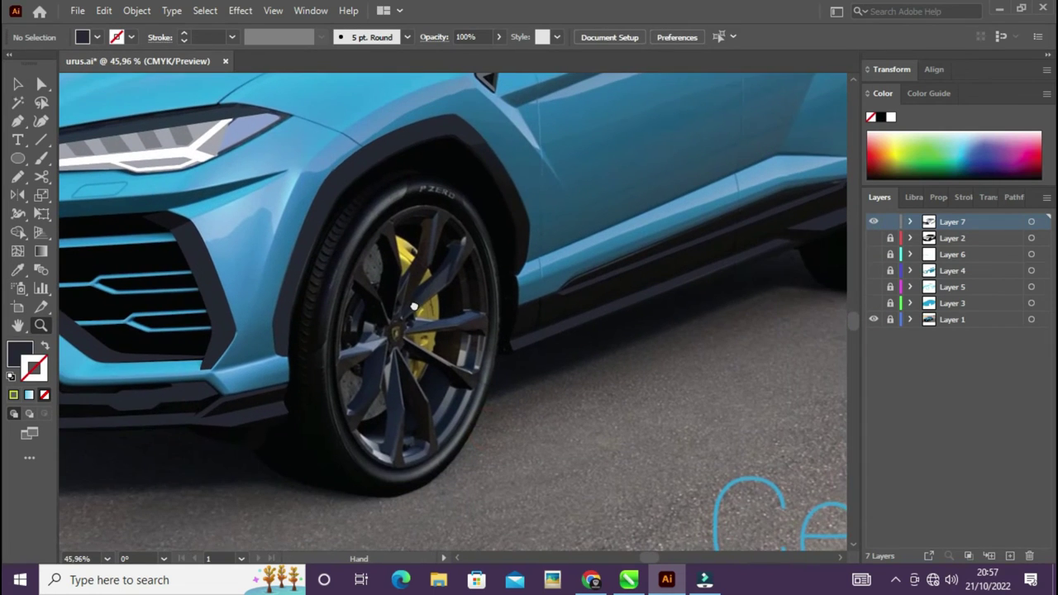
click(45, 398)
double_click(34, 370)
click(692, 281)
click(876, 277)
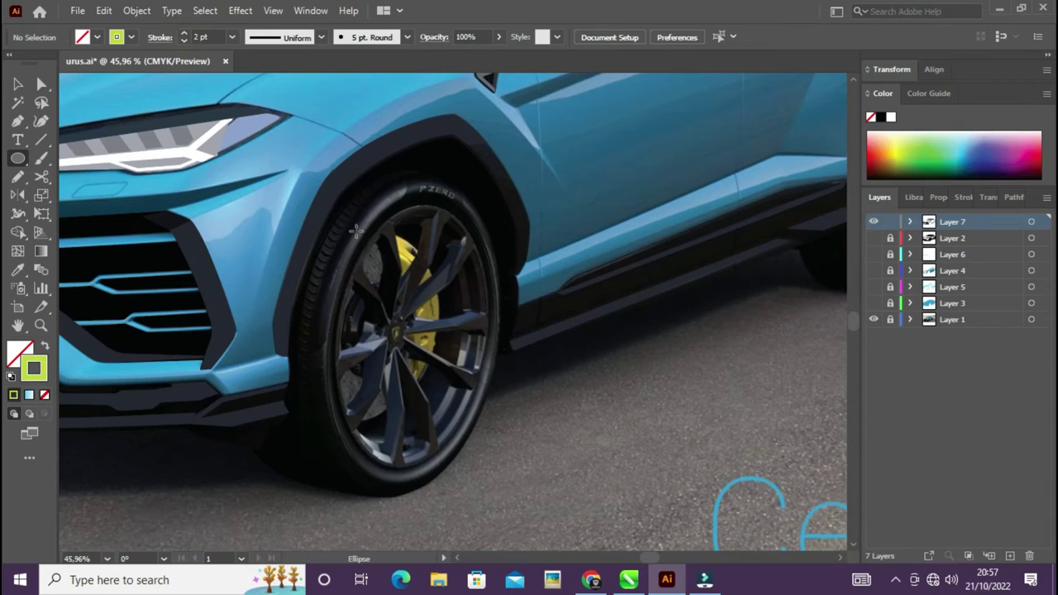
Step: Draw an ellipse over the front wheel rim, widen it, and rotate it to the wheel's tilt
drag(487, 463, 491, 466)
key(v)
drag(347, 337, 340, 336)
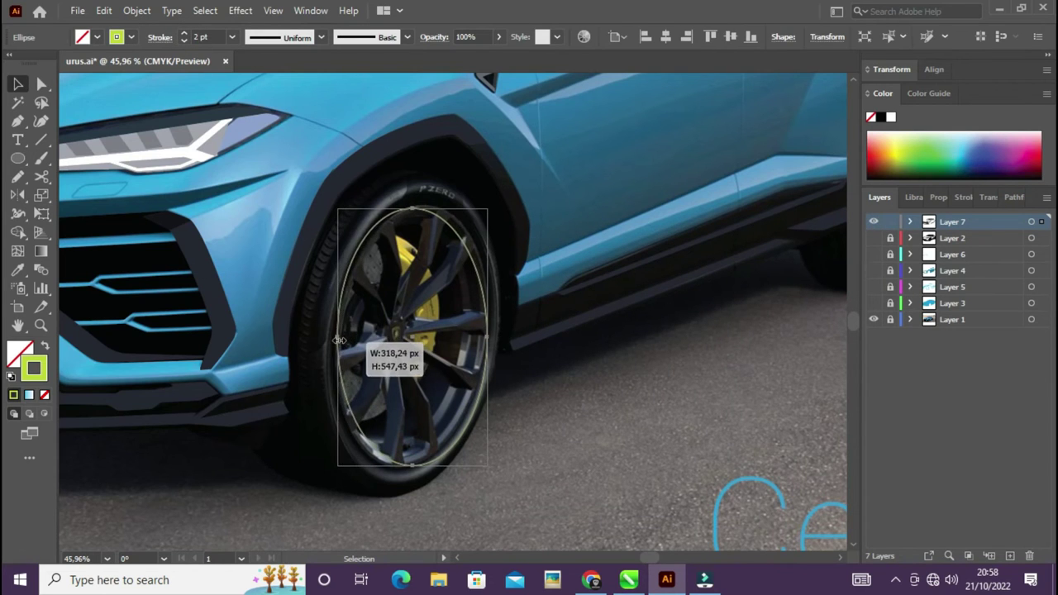
drag(491, 468, 467, 472)
scroll(479, 397, up, 2)
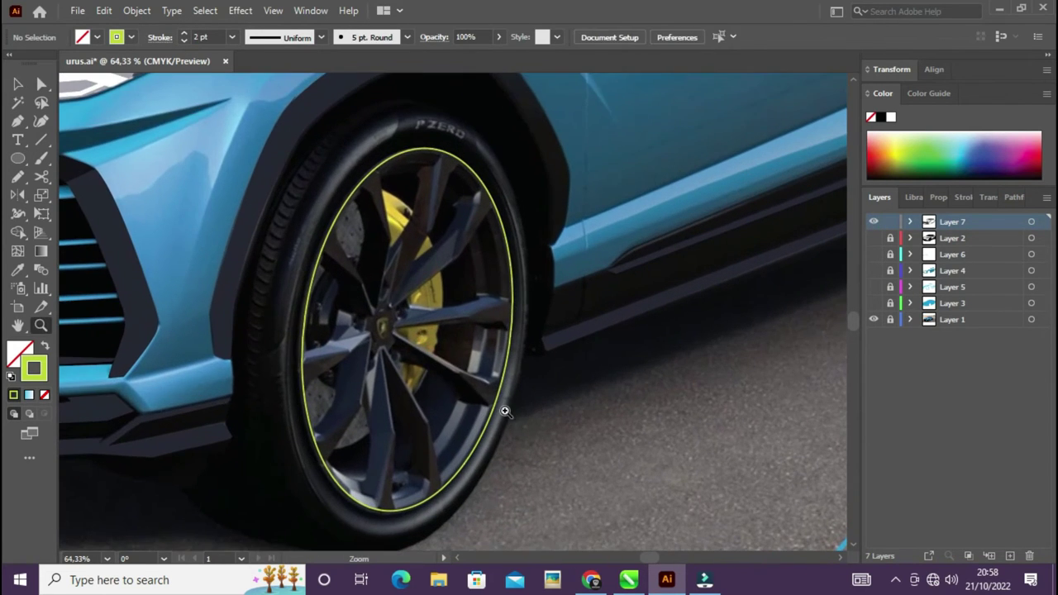
Step: Add a smaller ellipse over the rim's left side and enlarge it
drag(539, 167, 393, 304)
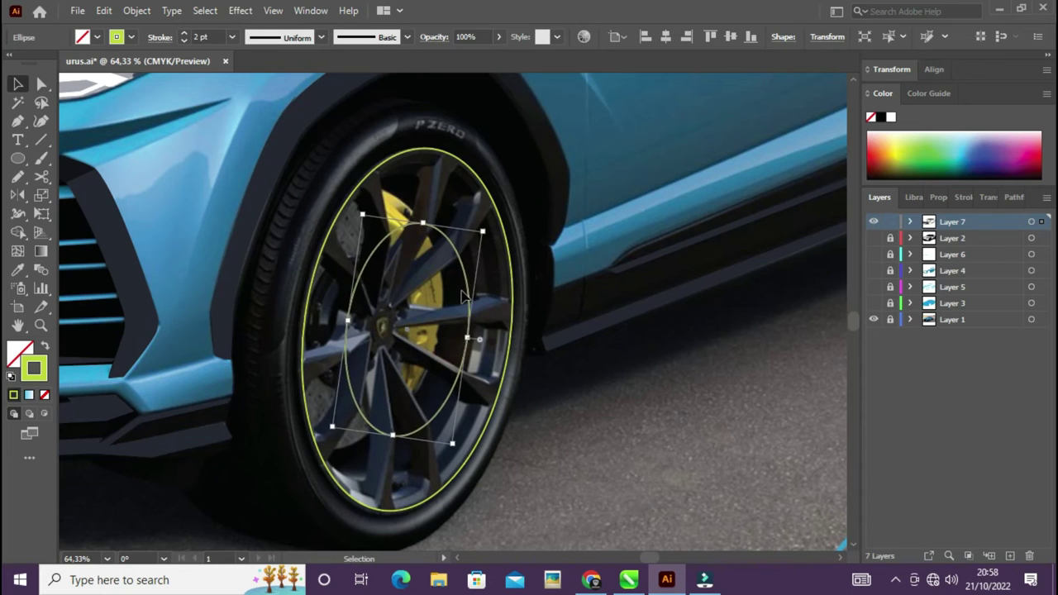
drag(300, 223, 273, 198)
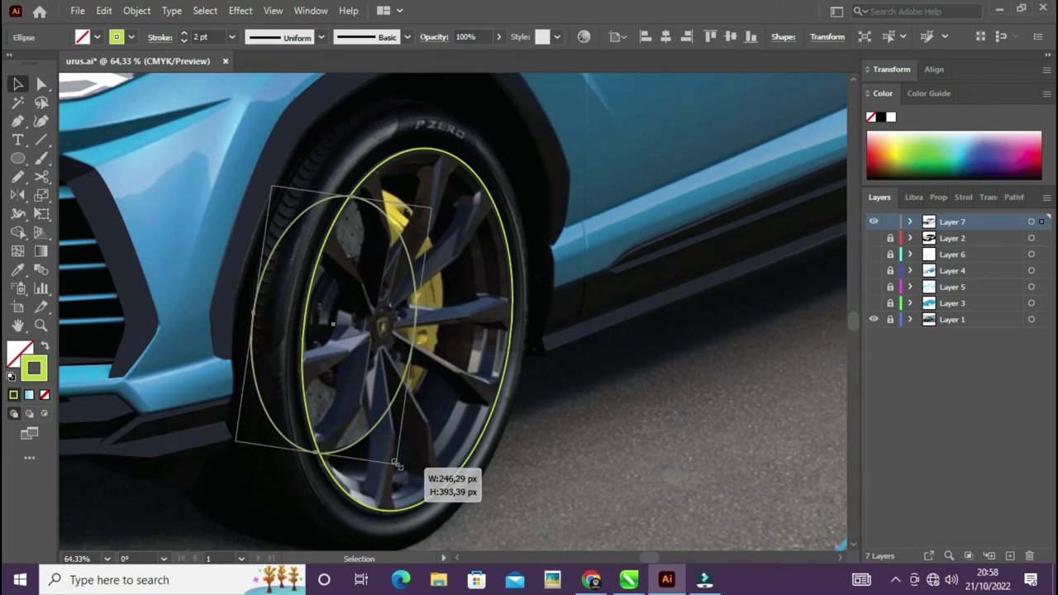
key(shift+m)
click(446, 402)
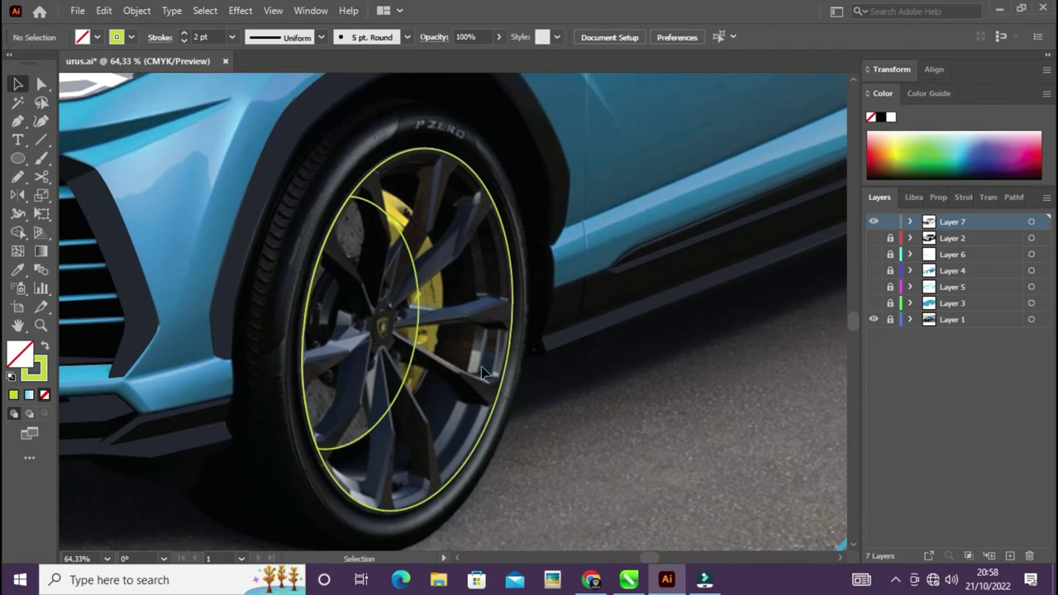
click(510, 397)
Step: Add a medium ellipse copy and try a Shape Builder merge of the inner regions, then undo it
drag(513, 168, 434, 378)
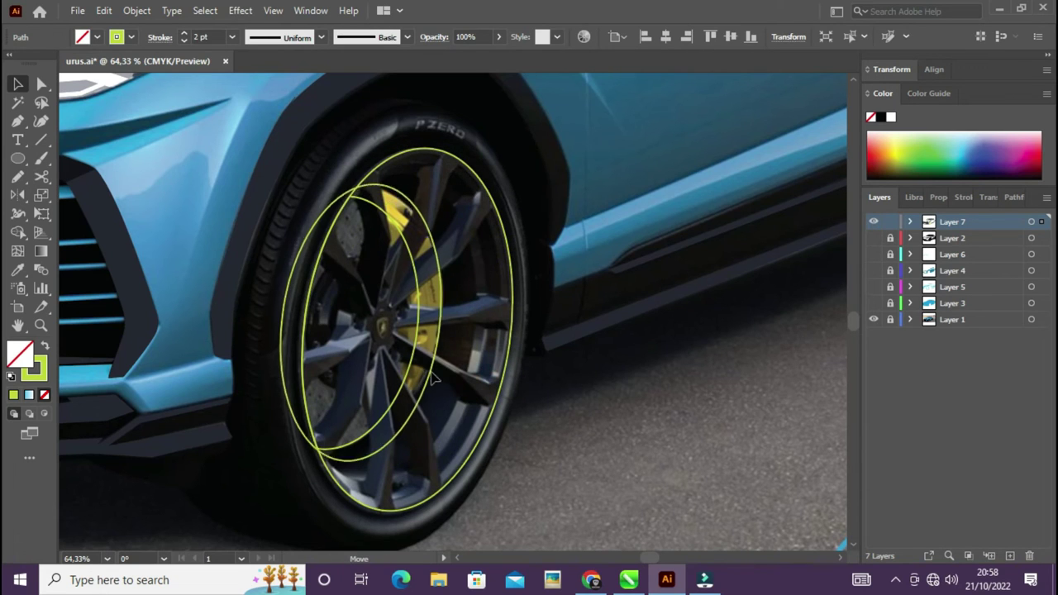
click(430, 381)
shift+click(501, 409)
key(shift+m)
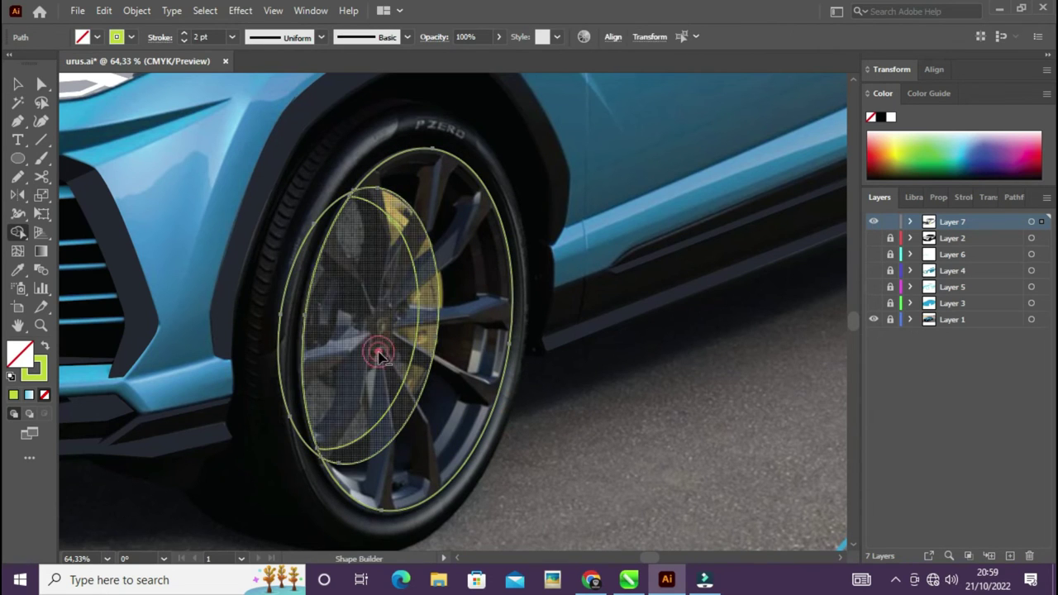
click(373, 349)
key(ctrl+z)
key(v)
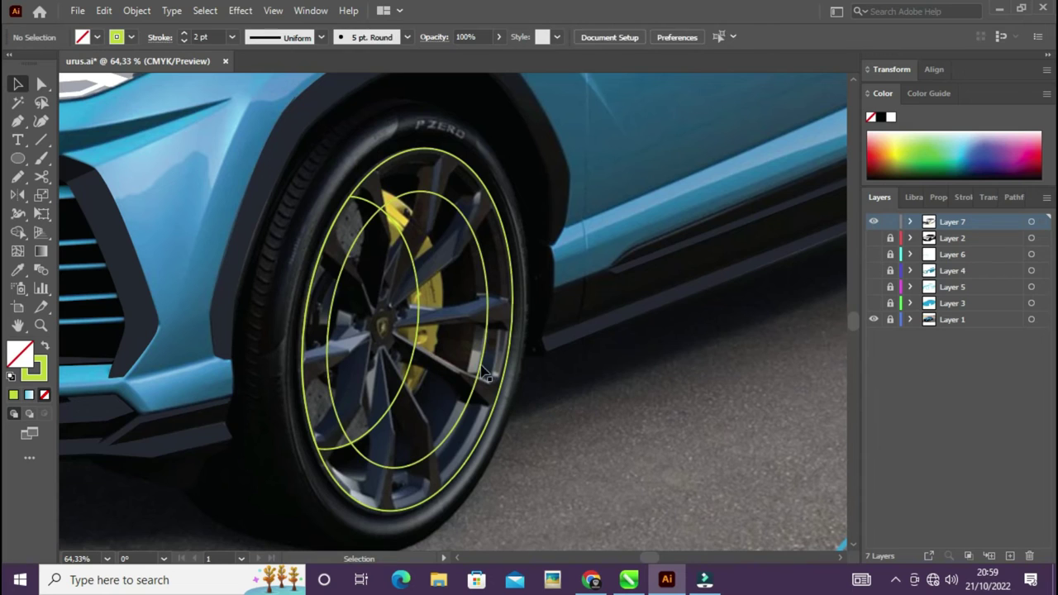
Step: Select the overlapping ellipses and delete the leftmost crescent with Shape Builder to form the rim lip
click(434, 368)
shift+click(496, 279)
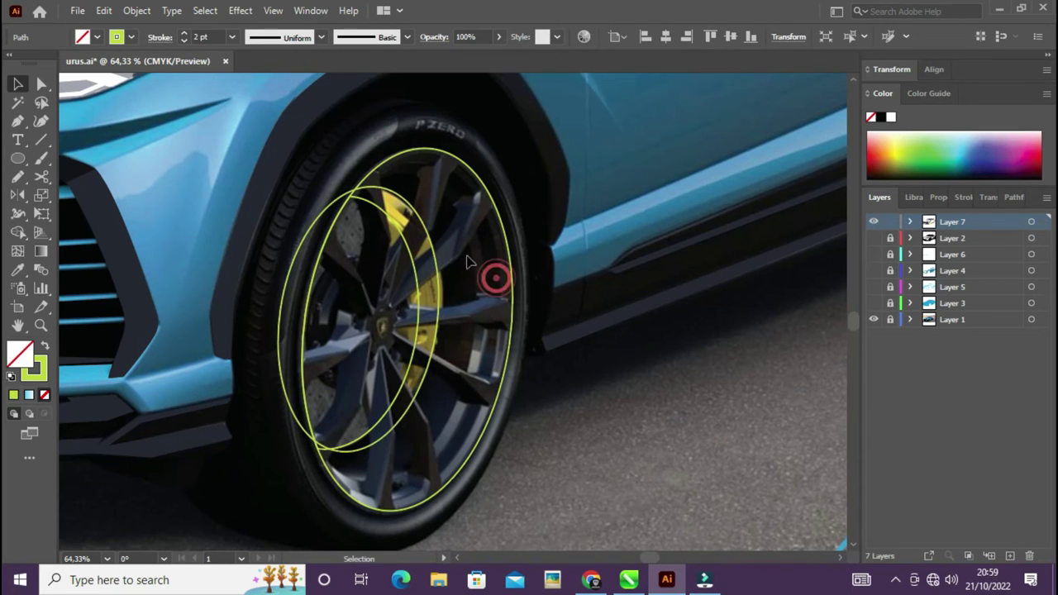
shift+click(477, 243)
key(shift+m)
alt+click(305, 281)
key(v)
click(468, 360)
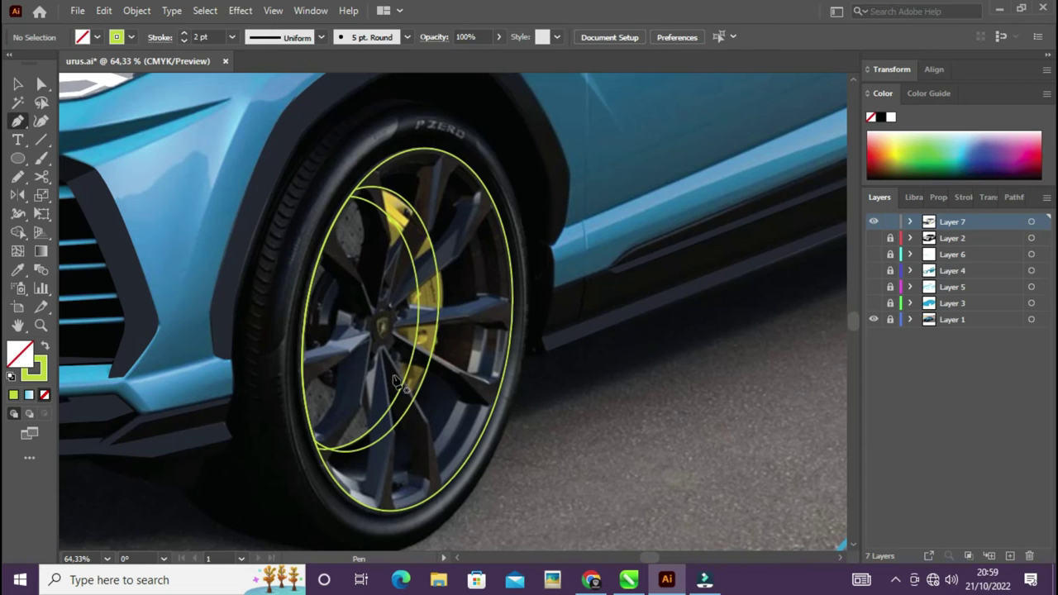
Step: Close the polygon over the rim and subtract it from the rim ellipses with Pathfinder Minus Front
click(424, 438)
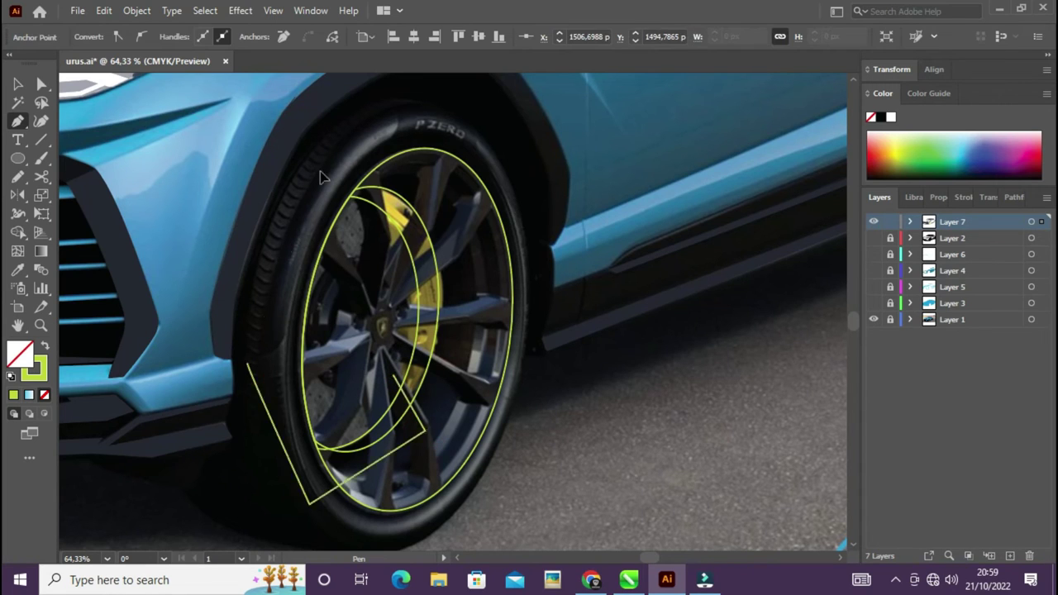
click(1014, 197)
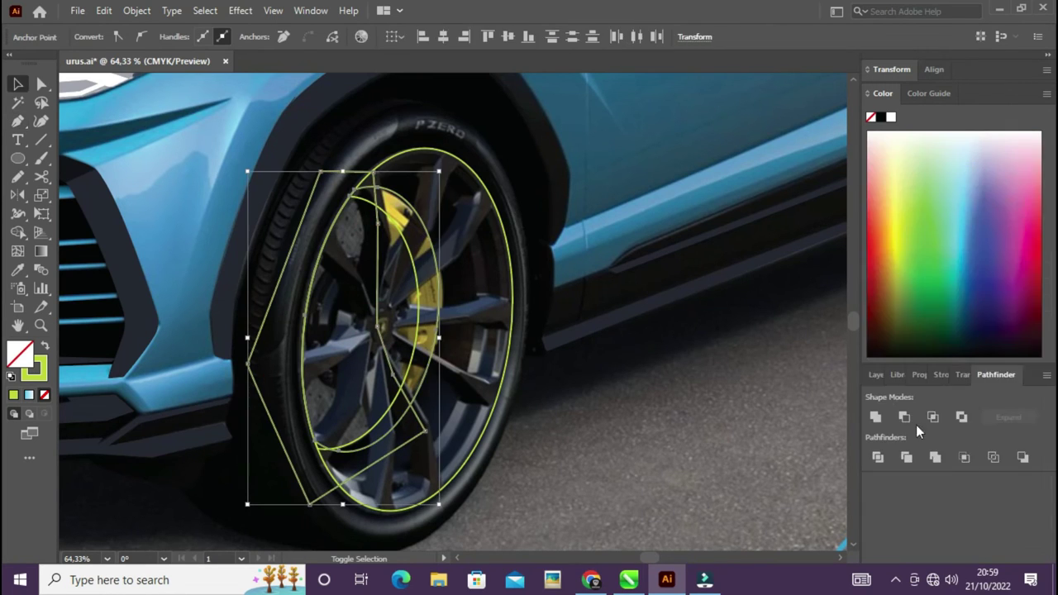
click(904, 417)
click(439, 404)
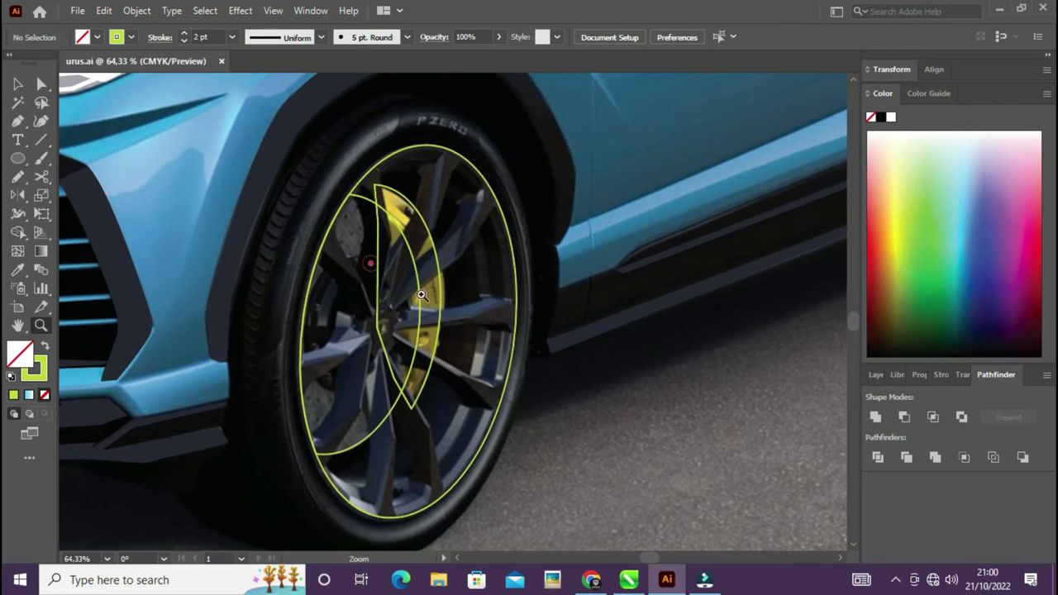
Step: Zoom in and trace the upper-left spoke outline with the Pen tool
drag(366, 259, 439, 298)
drag(354, 328, 374, 348)
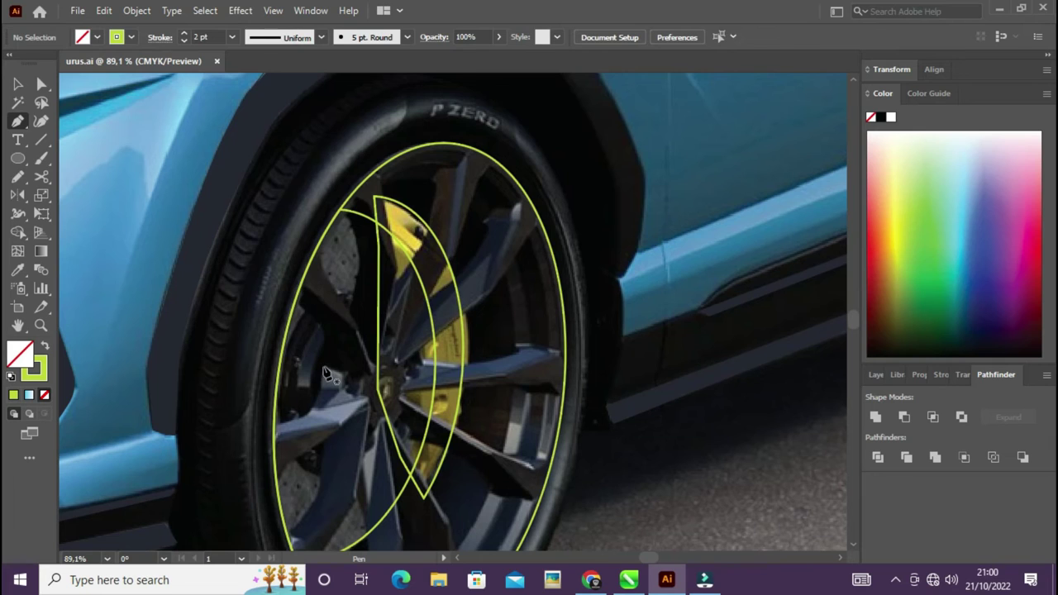
click(325, 365)
click(324, 323)
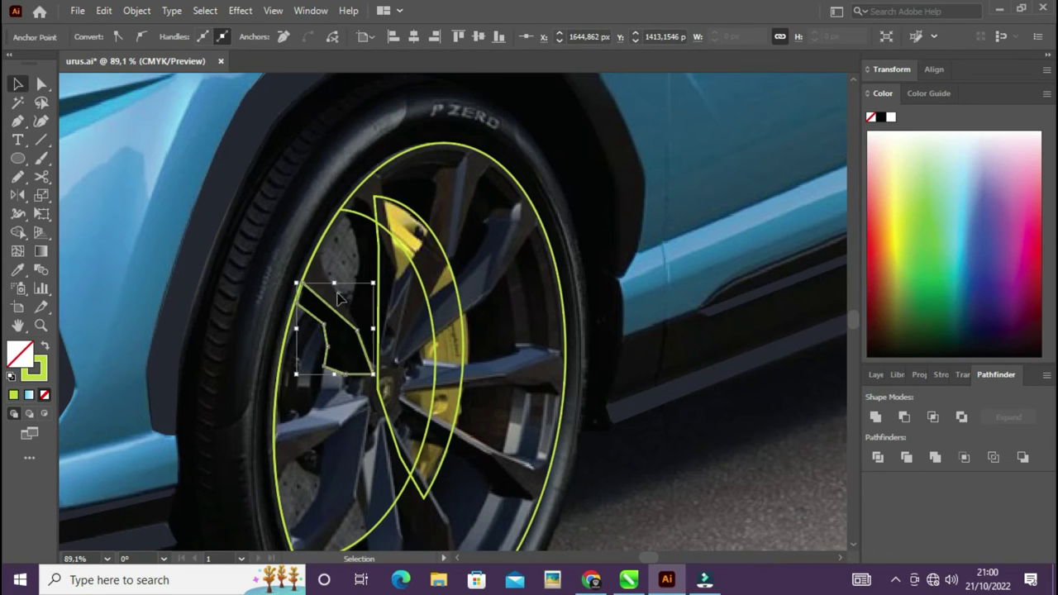
key(p)
click(350, 205)
click(373, 199)
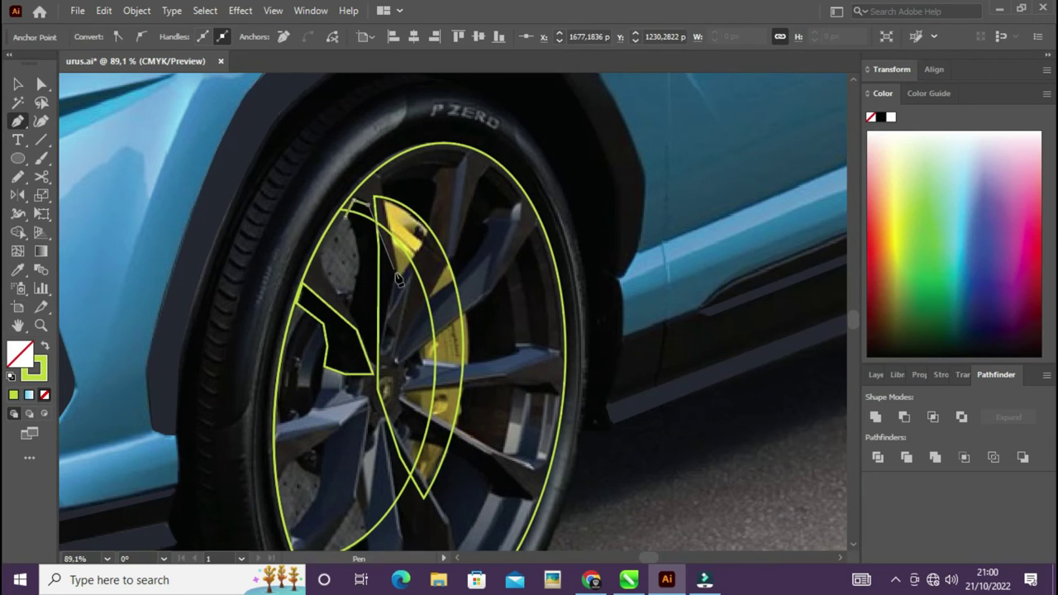
click(348, 219)
ctrl+click(463, 252)
drag(360, 396, 368, 334)
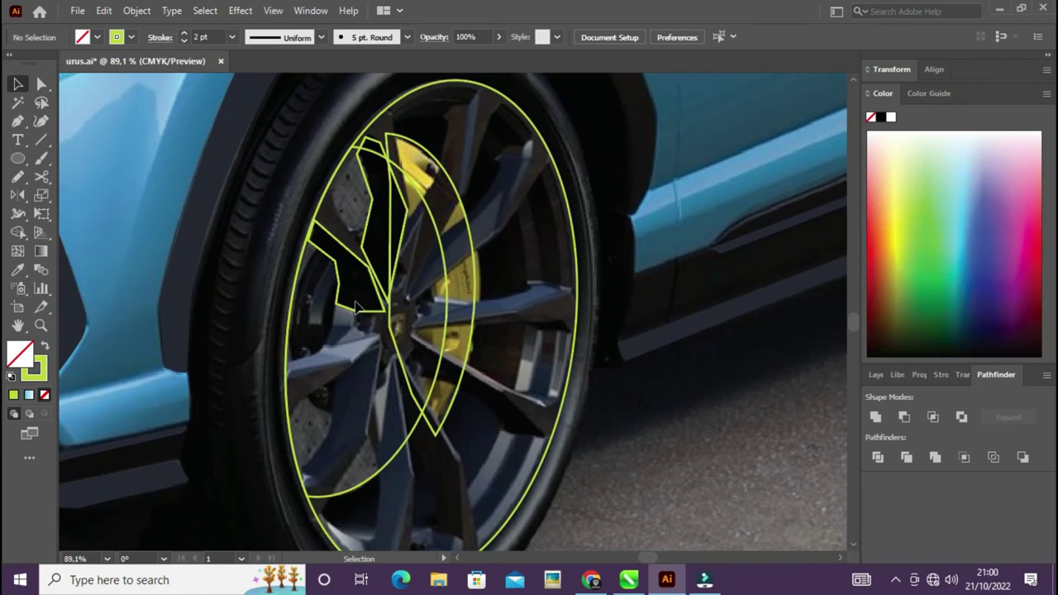
click(573, 328)
alt+scroll(562, 329, down, 1)
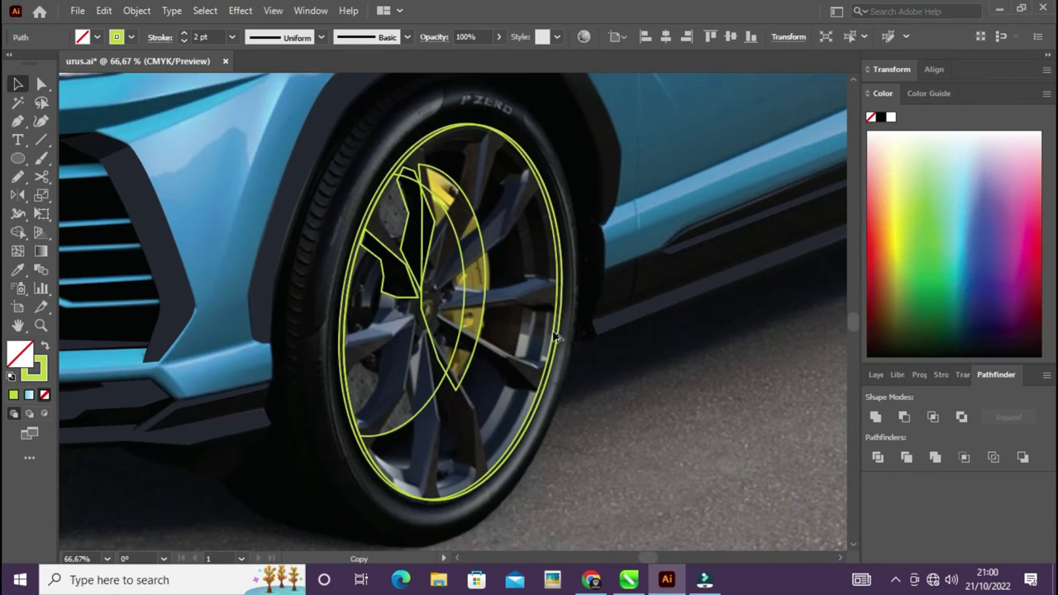
Step: Copy the outer wheel ellipse, then shorten and tilt it as an inner rim ellipse
alt+drag(560, 337, 520, 337)
drag(414, 500, 411, 475)
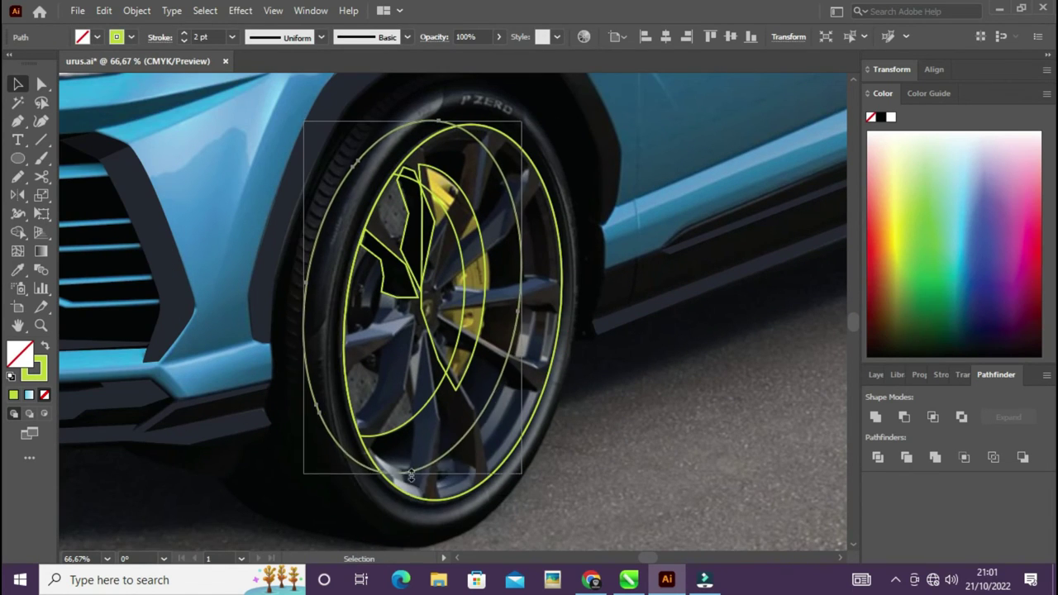
drag(507, 460, 542, 480)
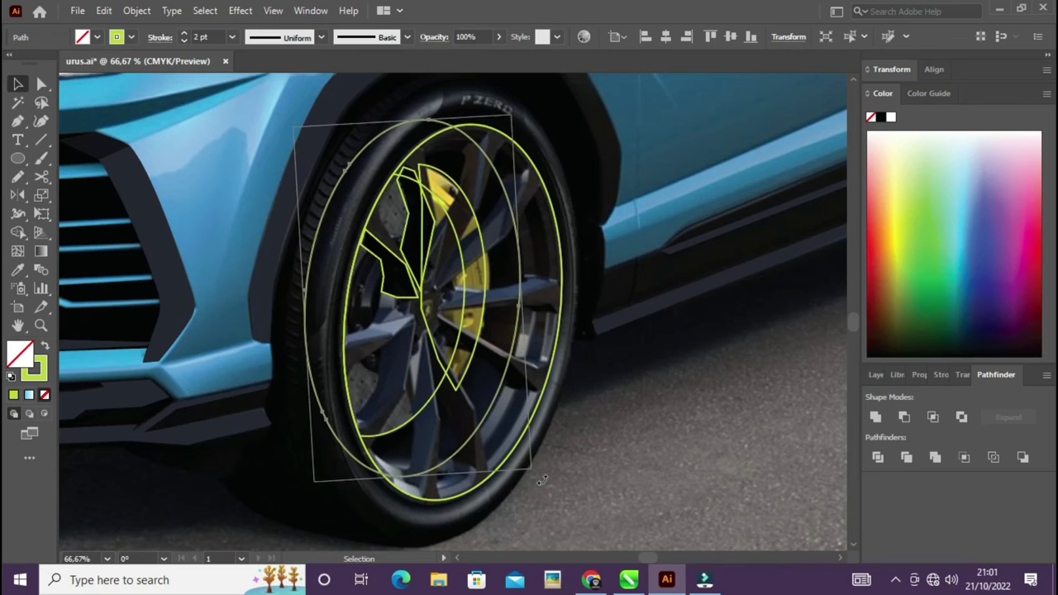
click(628, 416)
Step: Trace the left and lower-left spoke outlines down to the rim with curved Pen segments
key(p)
scroll(414, 240, up, 2)
click(368, 306)
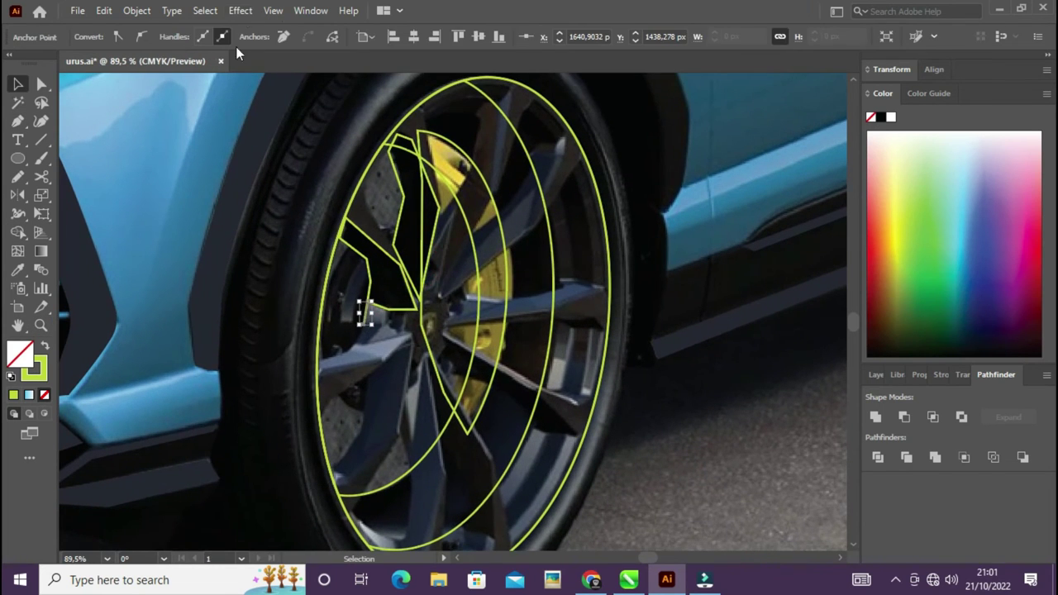
click(355, 342)
drag(317, 361, 319, 374)
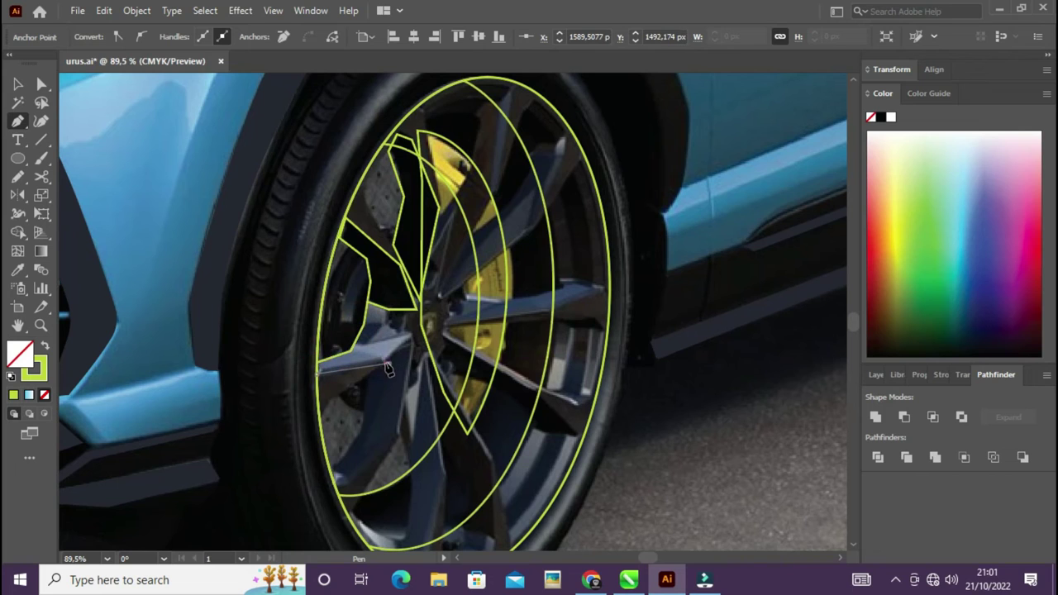
click(370, 306)
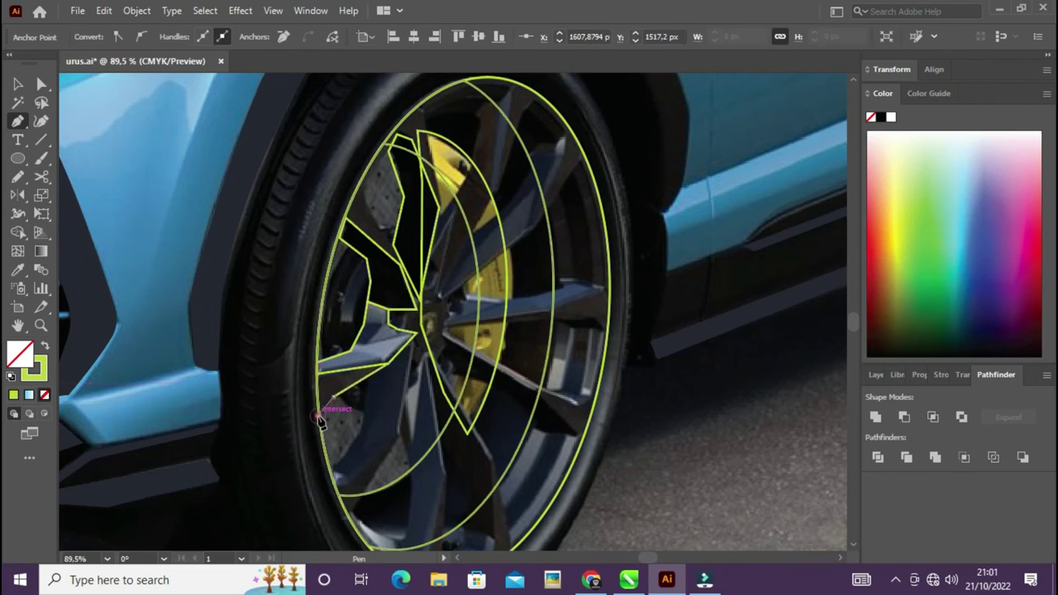
drag(419, 331, 405, 401)
click(398, 434)
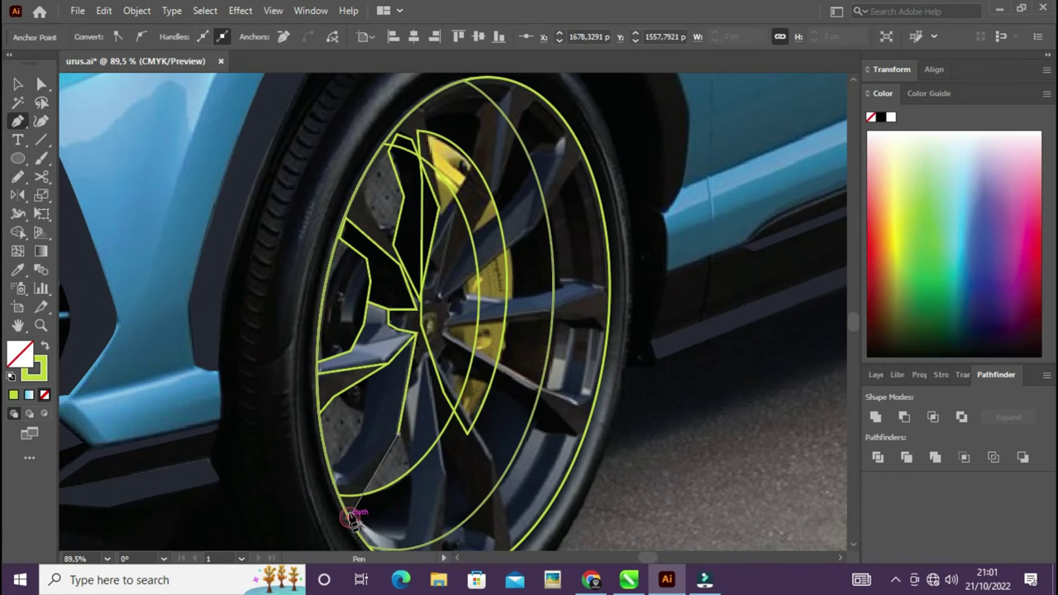
mouse_move(353, 517)
mouse_down()
mouse_move(351, 449)
mouse_move(402, 436)
mouse_up()
click(416, 333)
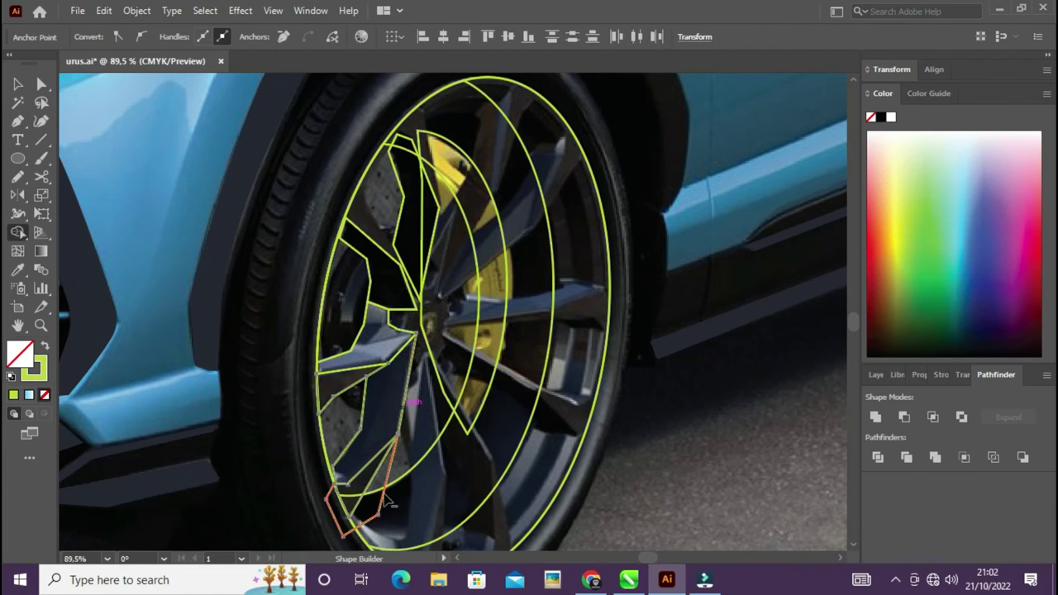
ctrl+click(416, 389)
Step: Trace the bottom spoke's edges from the rim toward the hub
drag(437, 450, 437, 387)
scroll(437, 386, down, 3)
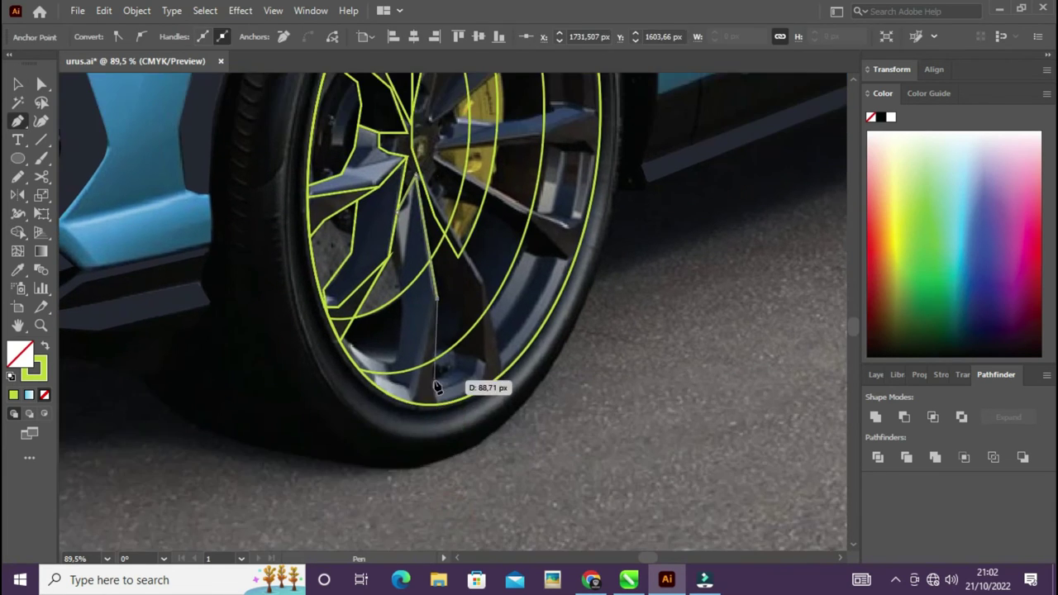
drag(403, 285, 393, 256)
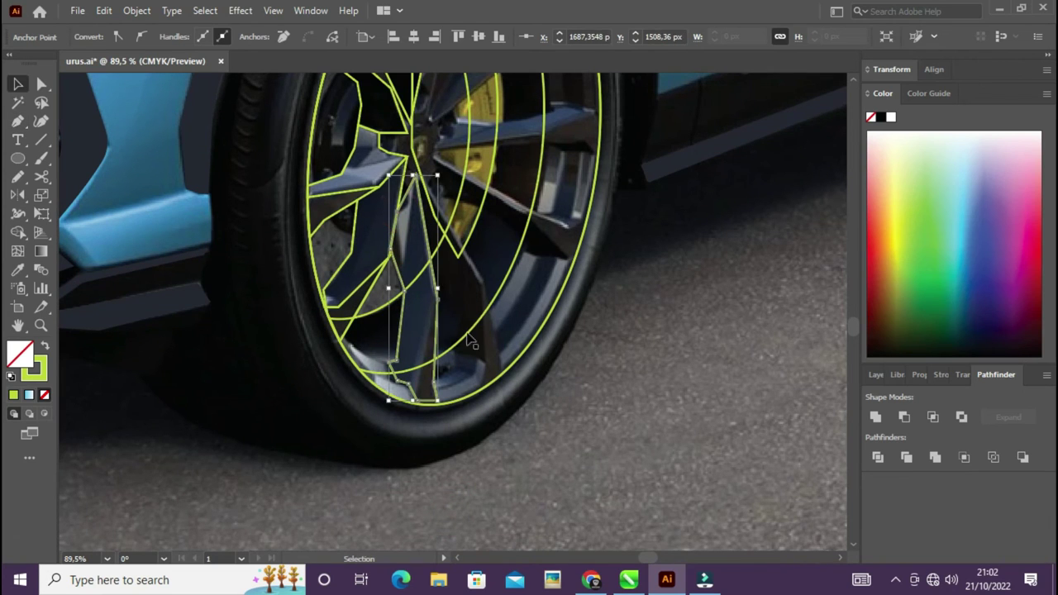
key(shift+m)
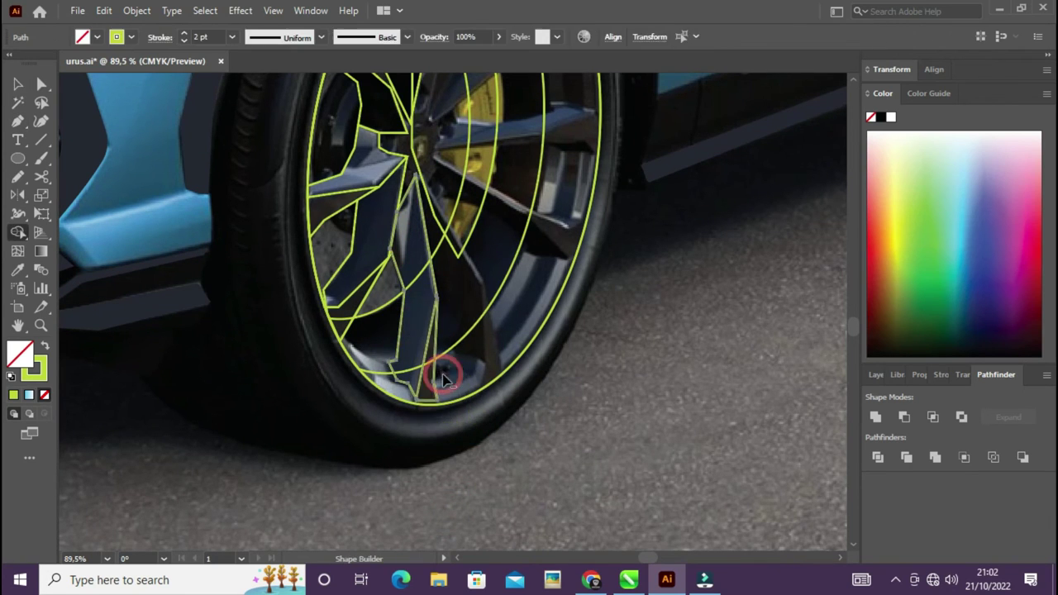
key(v)
drag(444, 379, 415, 433)
click(369, 308)
click(438, 411)
drag(453, 505, 440, 523)
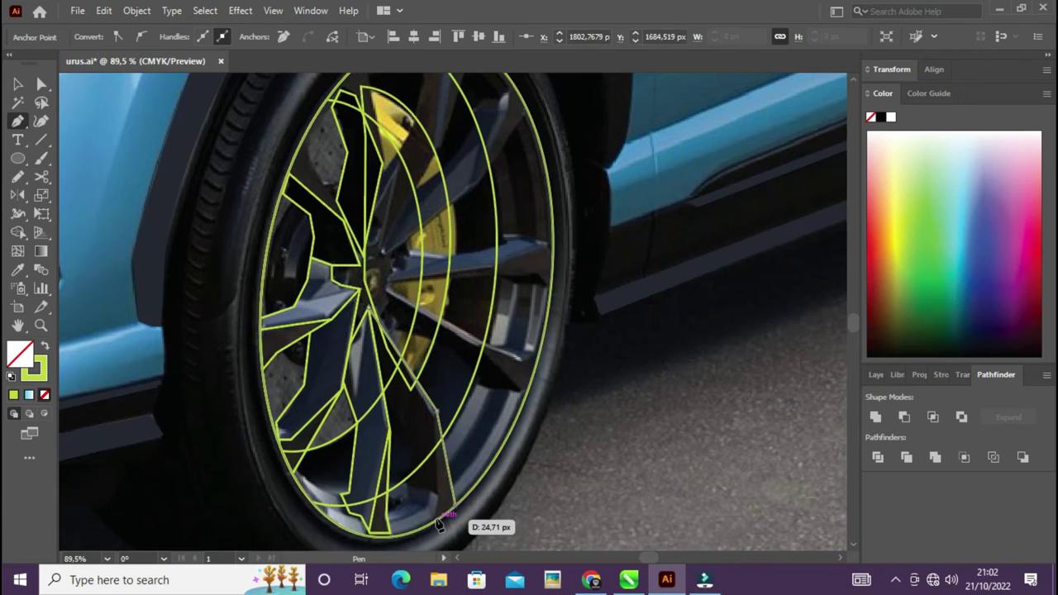
key(p)
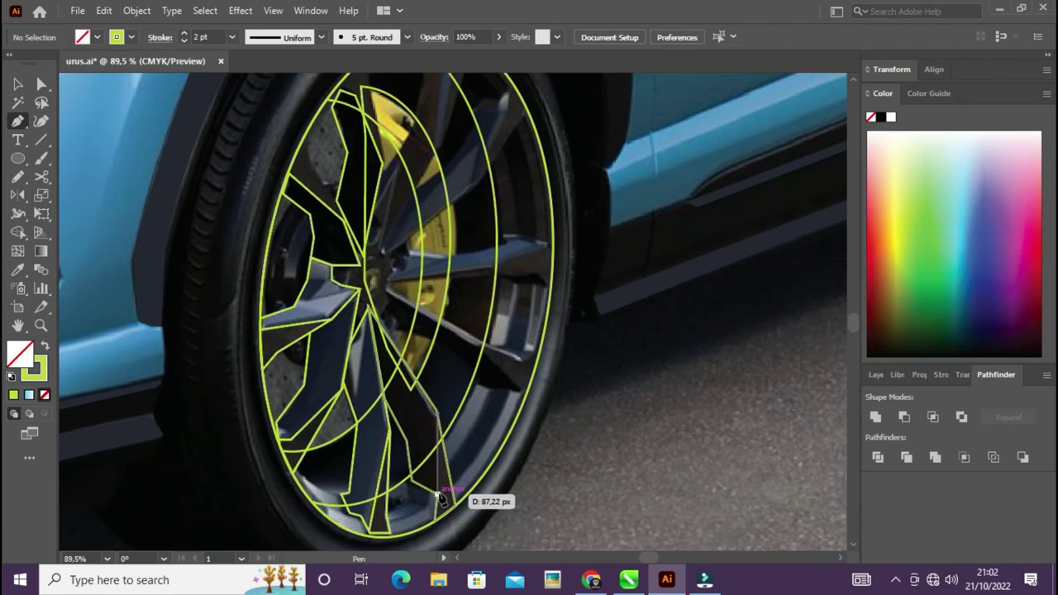
Step: Outline the area beside the lower spoke, merge regions with Shape Builder, and save
click(506, 500)
click(469, 413)
key(shift+m)
click(438, 411)
key(p)
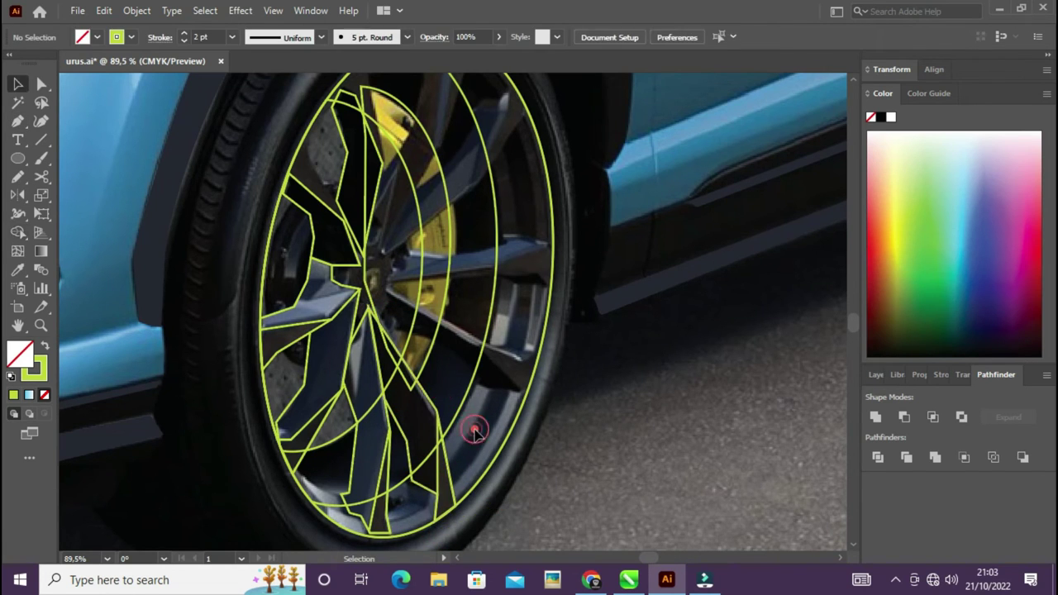
key(ctrl+s)
scroll(396, 380, up, 2)
Step: Trace the right spoke's edges from the hub out to the right rim
drag(369, 382, 436, 402)
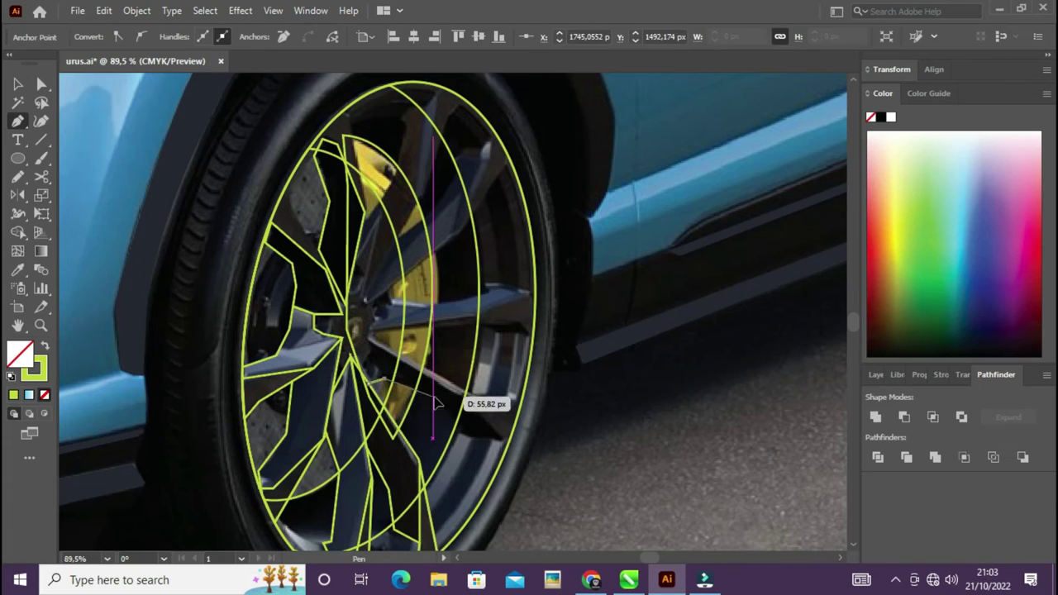
click(506, 473)
key(p)
click(369, 341)
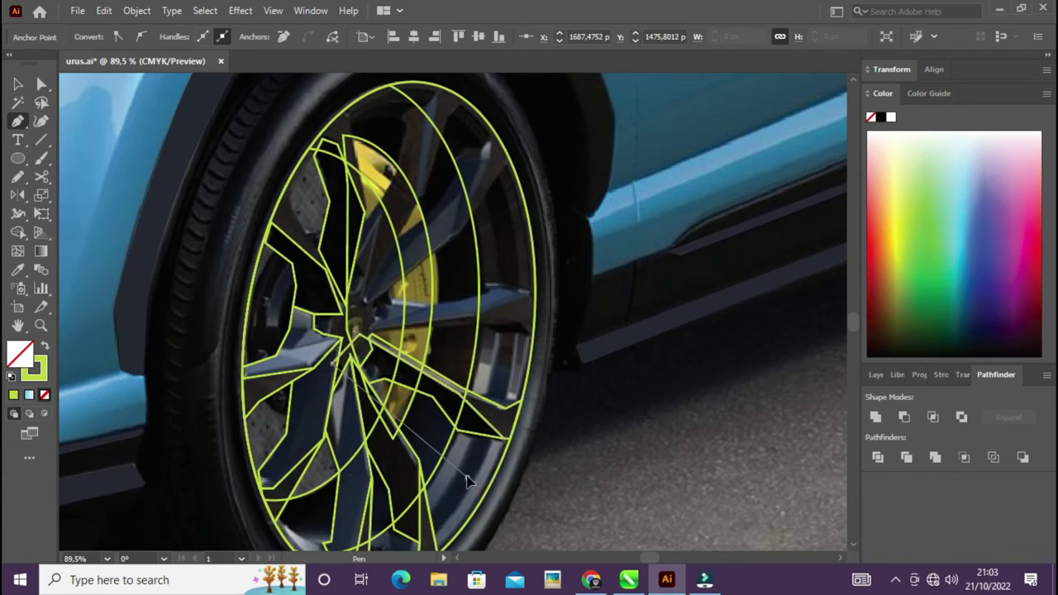
click(542, 404)
Step: Outline the horizontal spoke and the spoke running up to the wheel's top
key(p)
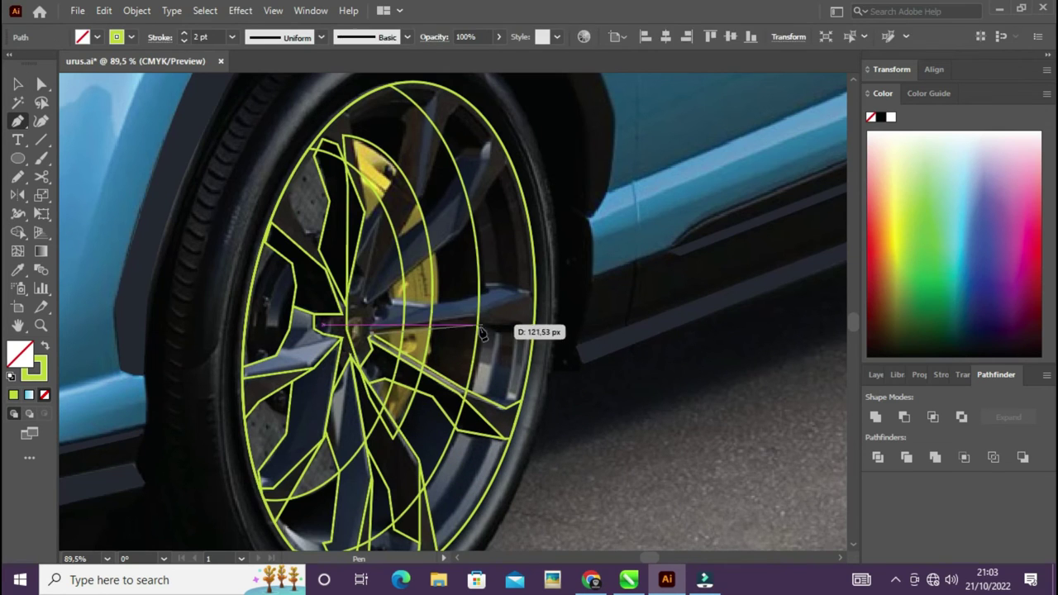
click(526, 334)
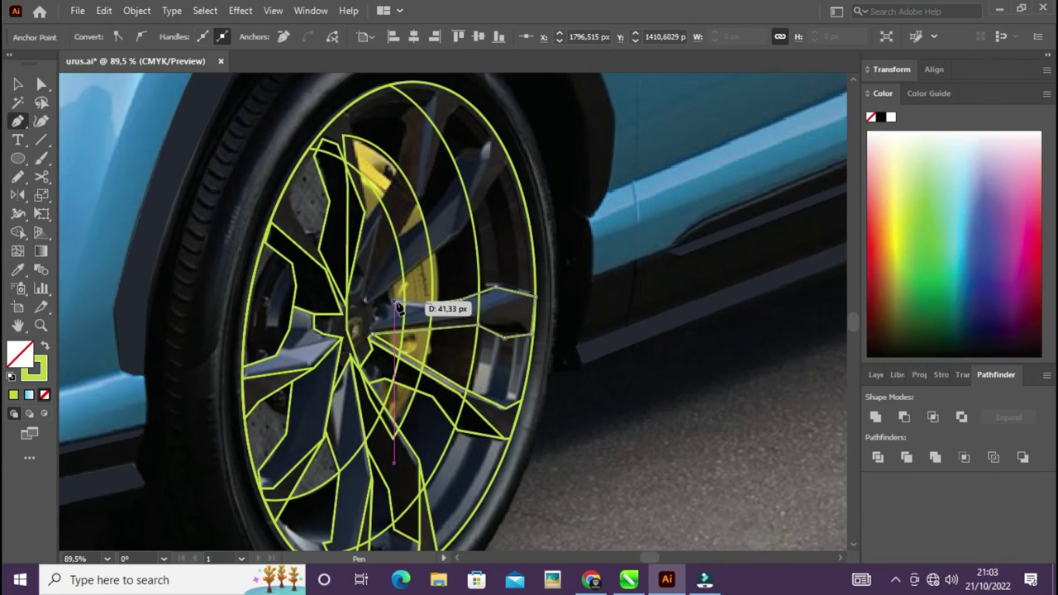
click(465, 242)
click(496, 143)
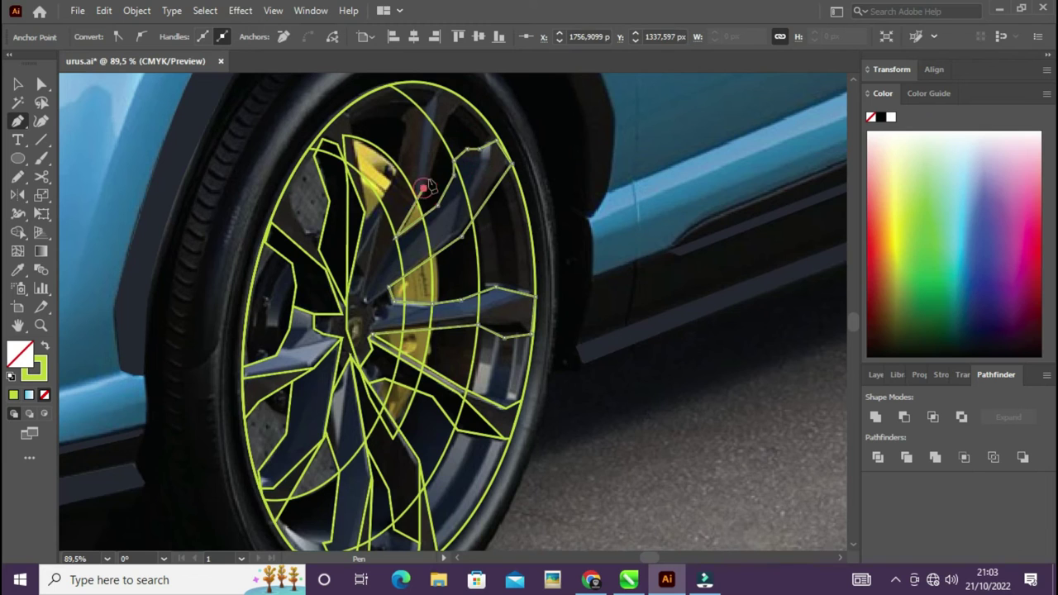
click(430, 105)
click(404, 109)
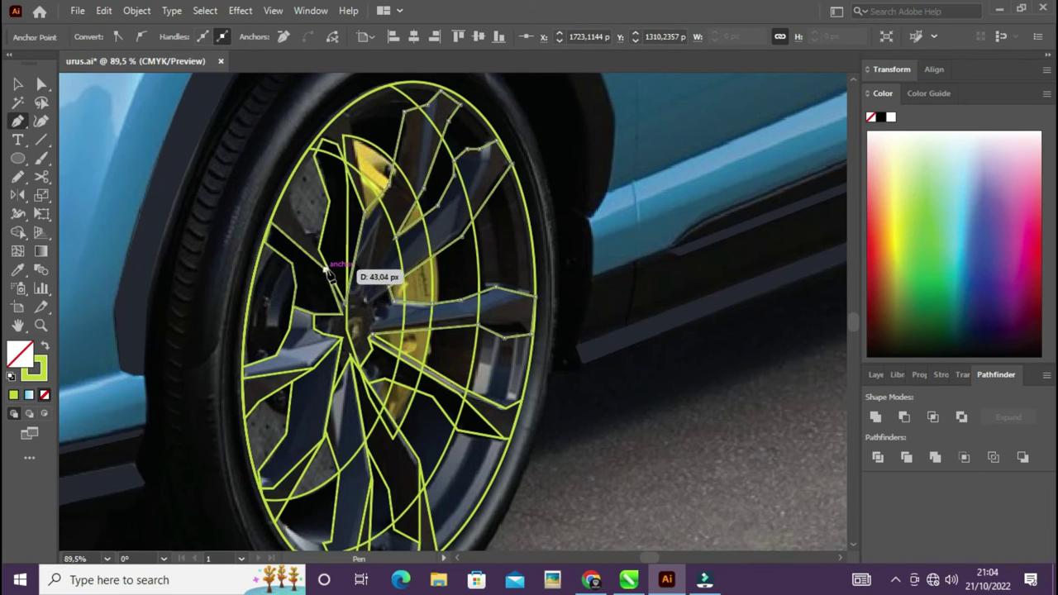
scroll(329, 273, up, 3)
click(337, 354)
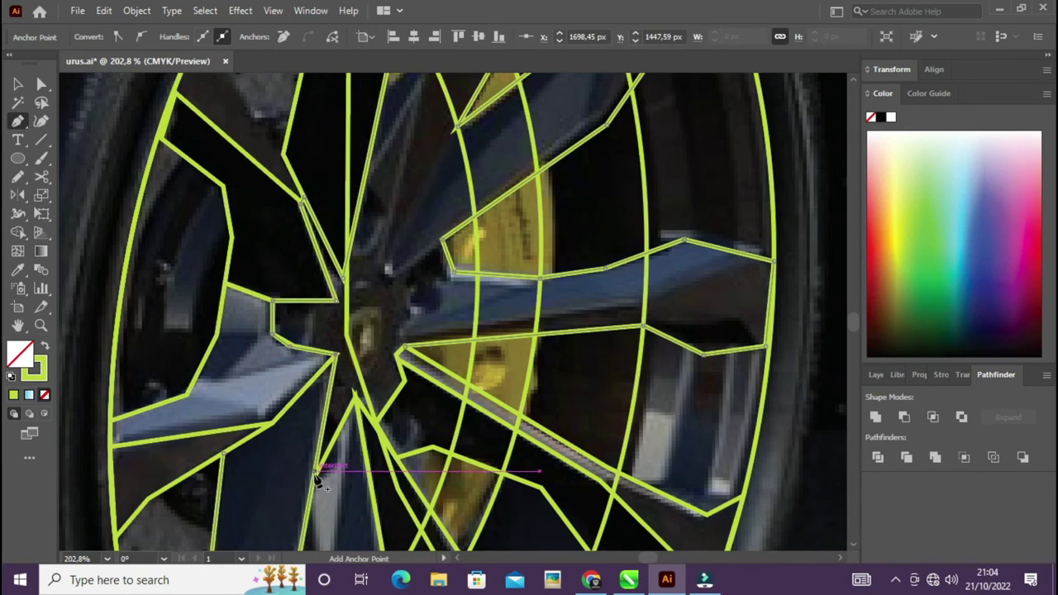
click(357, 397)
Step: Zoom out to the whole wheel and trace the right-hand spoke's outline
key(v)
click(401, 350)
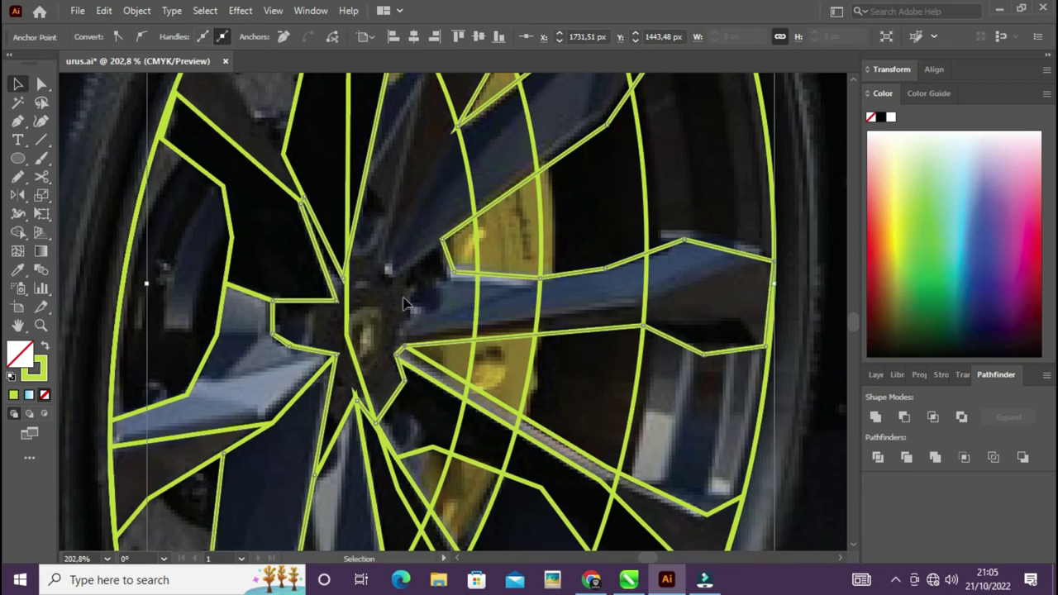
key(ctrl+minus)
key(ctrl+minus)
key(ctrl+minus)
click(624, 417)
key(p)
scroll(488, 306, up, 3)
click(587, 290)
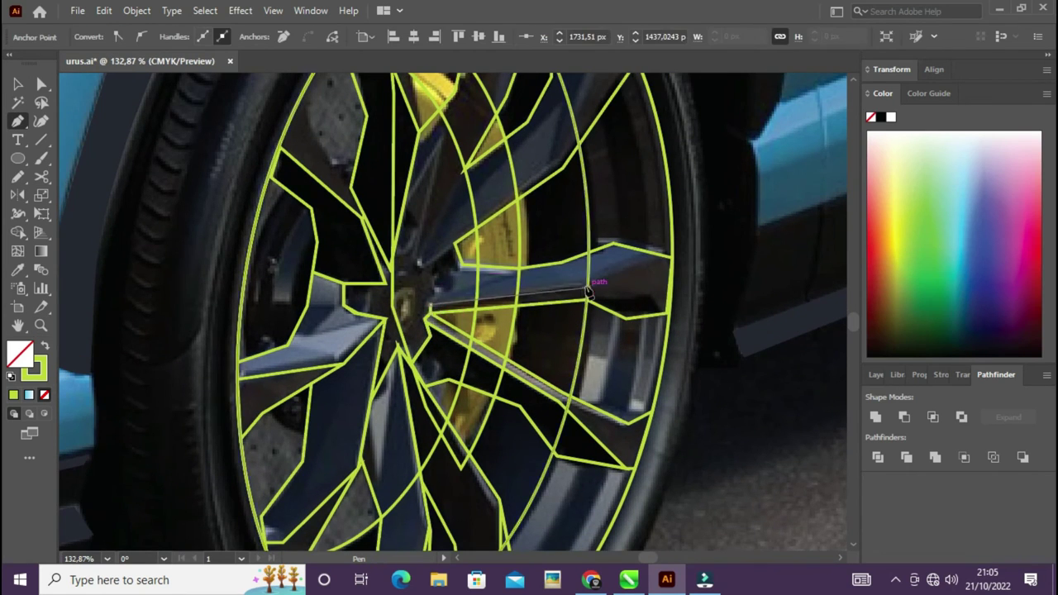
key(p)
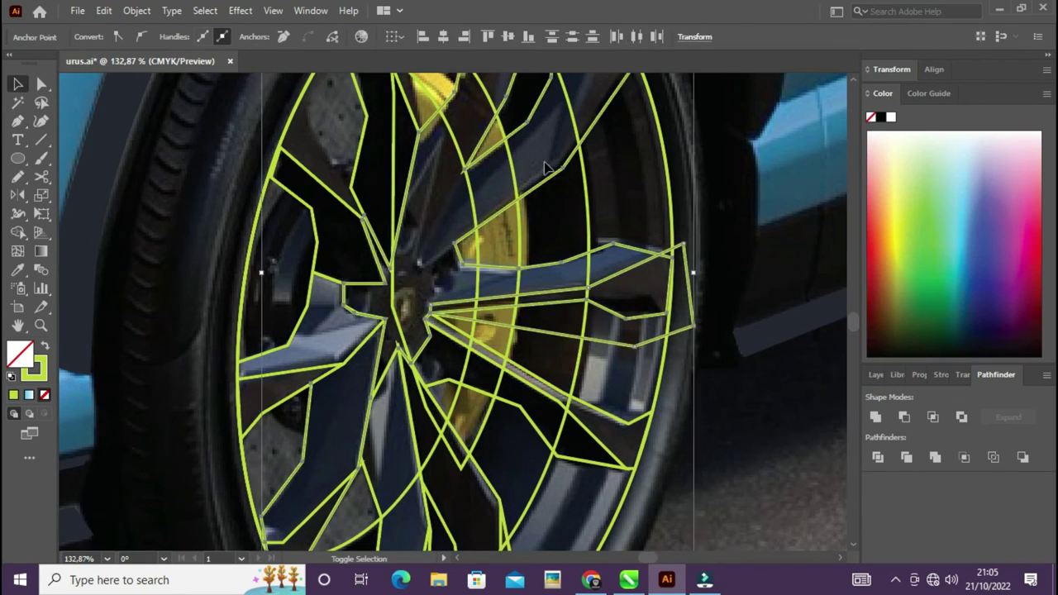
click(581, 293)
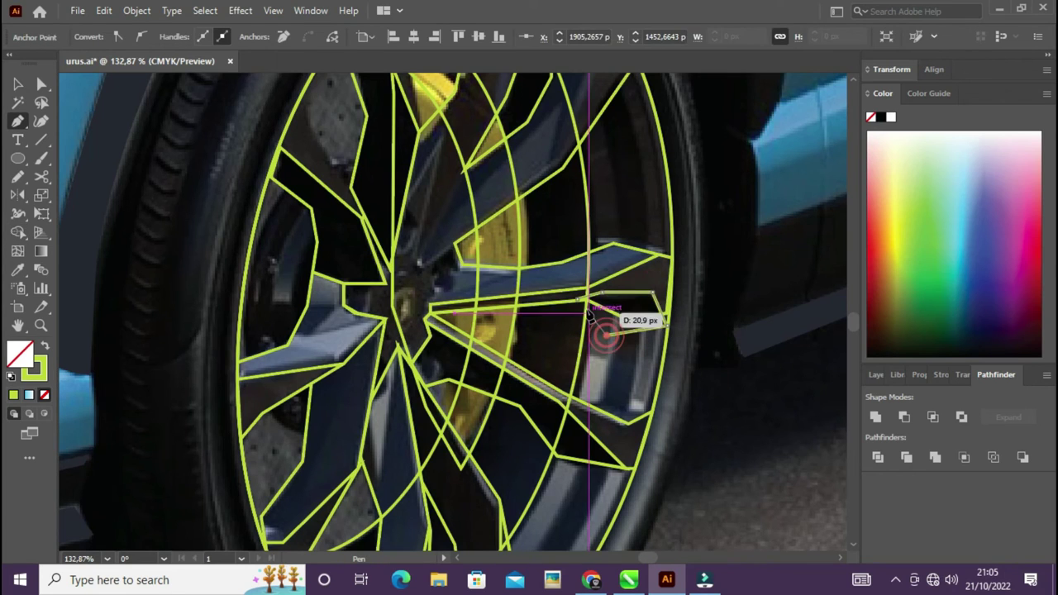
ctrl+click(624, 256)
scroll(620, 347, up, 3)
Step: Save, close the spoke outline, and merge the shaded spoke region into one shape
key(ctrl+s)
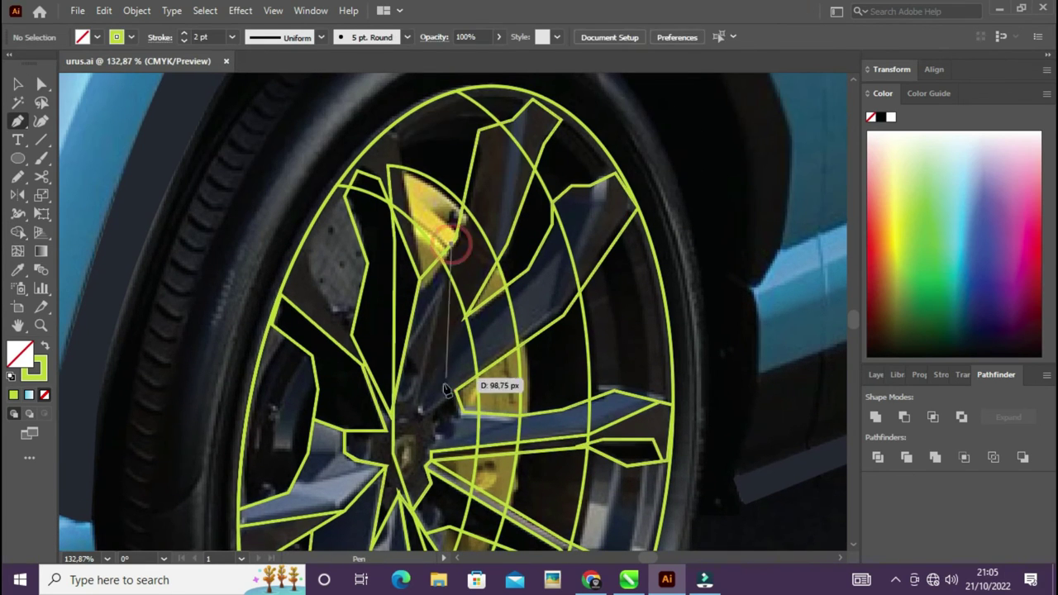
click(445, 390)
click(485, 124)
click(447, 244)
key(shift+m)
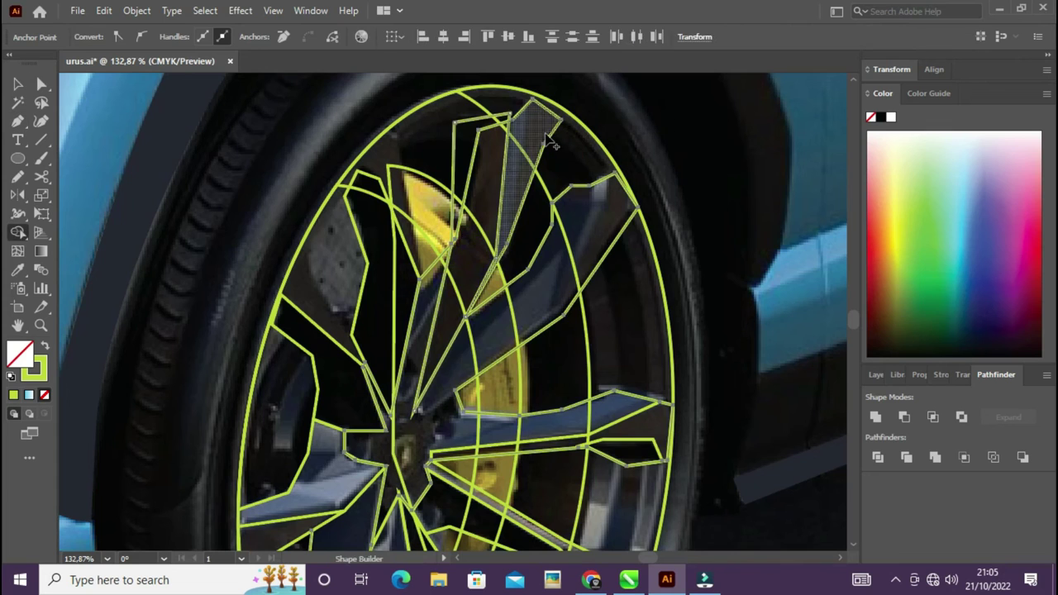
click(549, 143)
key(p)
Step: Trace and close the top spoke outline
click(606, 176)
click(562, 308)
click(513, 360)
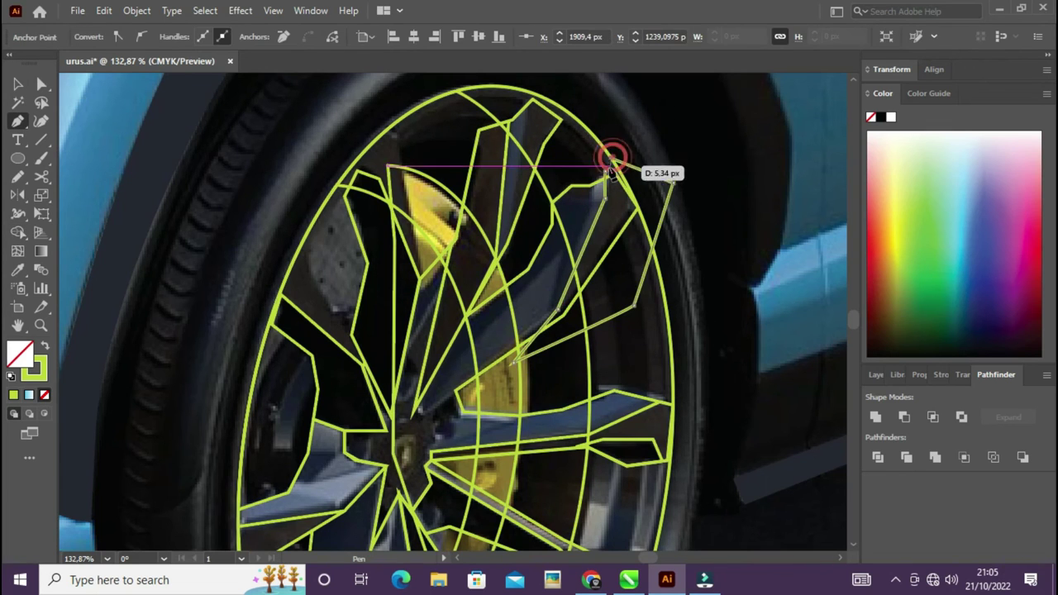
click(612, 159)
key(ctrl+a)
key(shift+m)
Step: Trace another spoke outline from the rim to the hub and close it
click(622, 310)
key(p)
click(427, 410)
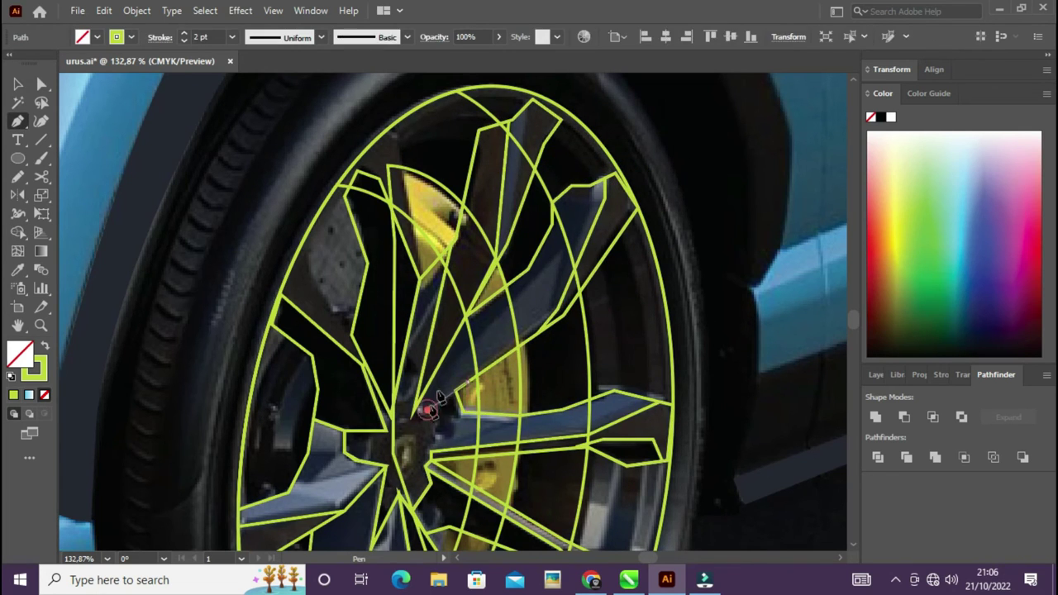
click(561, 255)
click(553, 311)
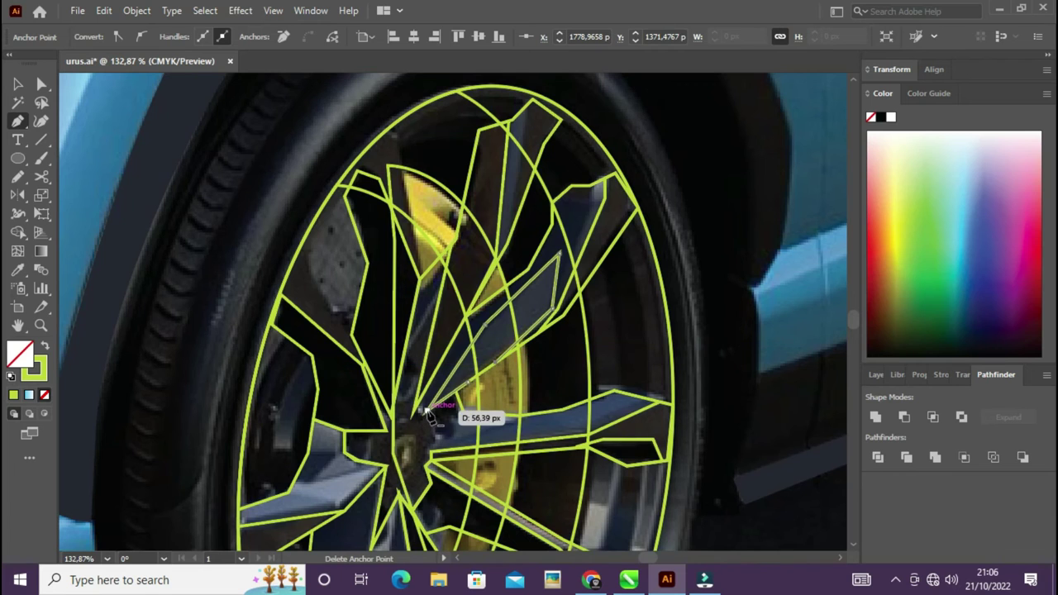
click(428, 411)
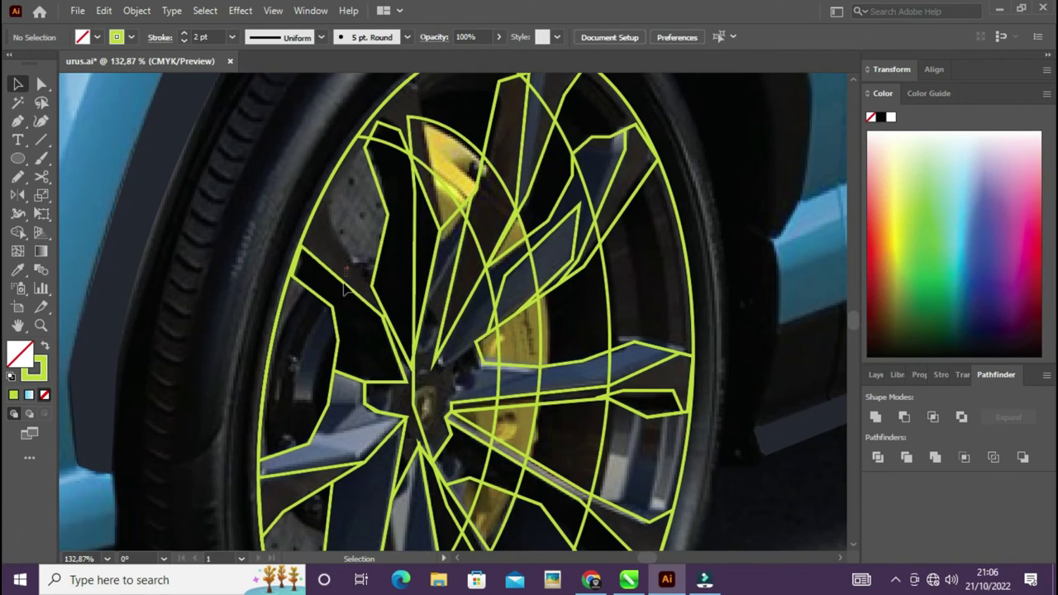
Step: Fill the left spoke with black sampled from the photo
key(i)
click(378, 302)
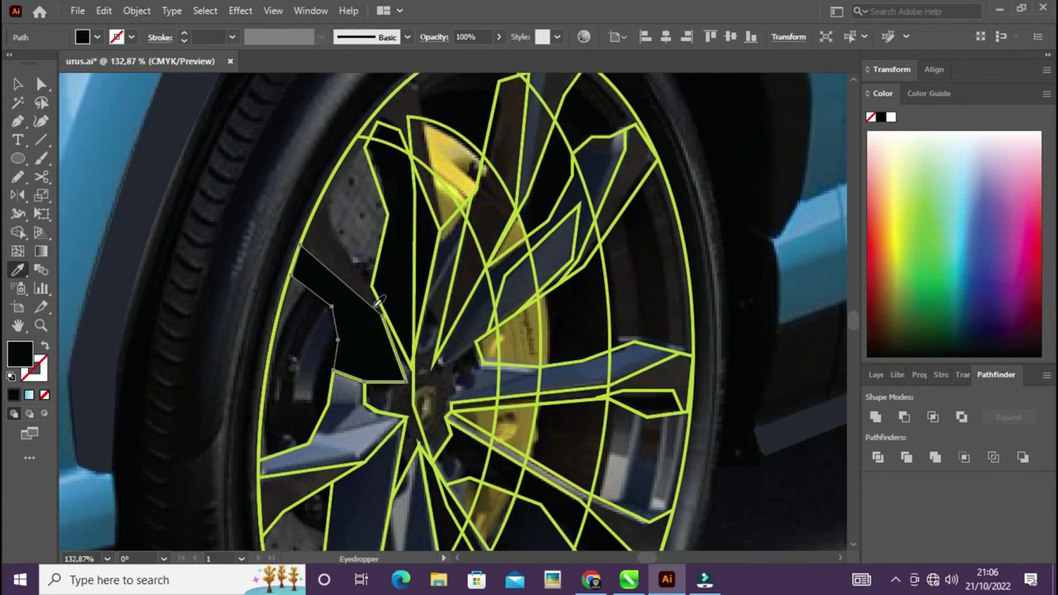
key(v)
key(ctrl+shift+a)
key(p)
Step: Trace a triangle between two spokes and fill it with a dark photo tone
click(383, 318)
click(323, 199)
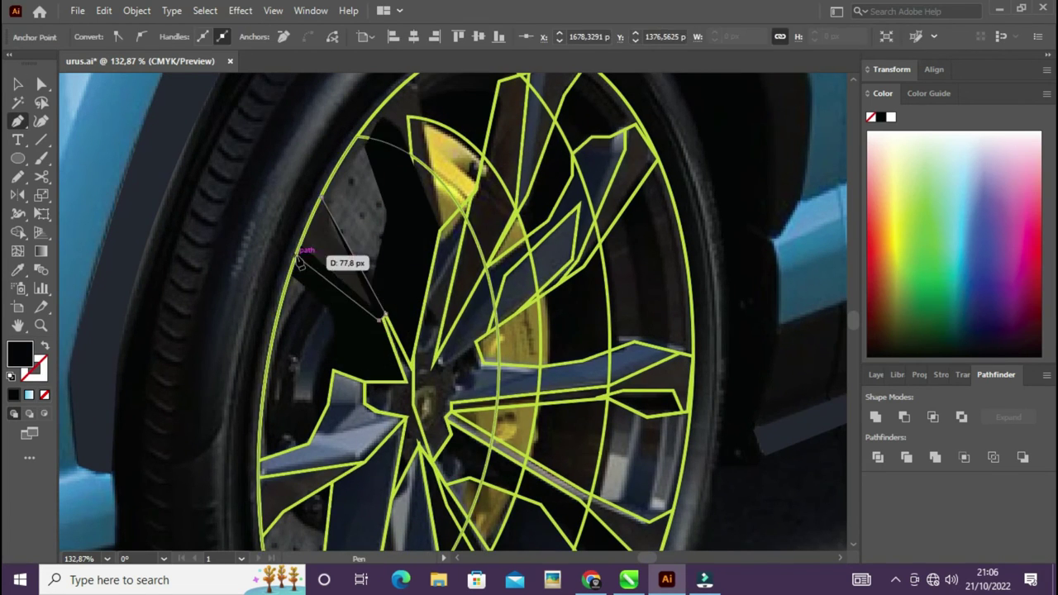
click(299, 261)
click(382, 317)
scroll(383, 317, down, 3)
key(i)
click(291, 405)
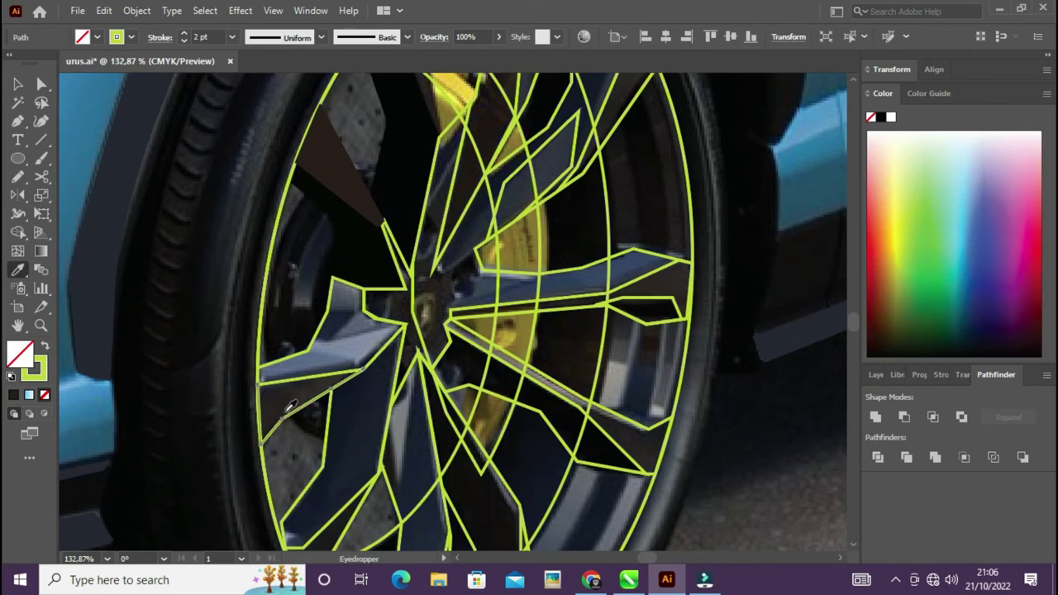
key(v)
Step: Fill the large wheel path with dark navy sampled from the photo
key(ctrl+shift+a)
key(p)
click(331, 313)
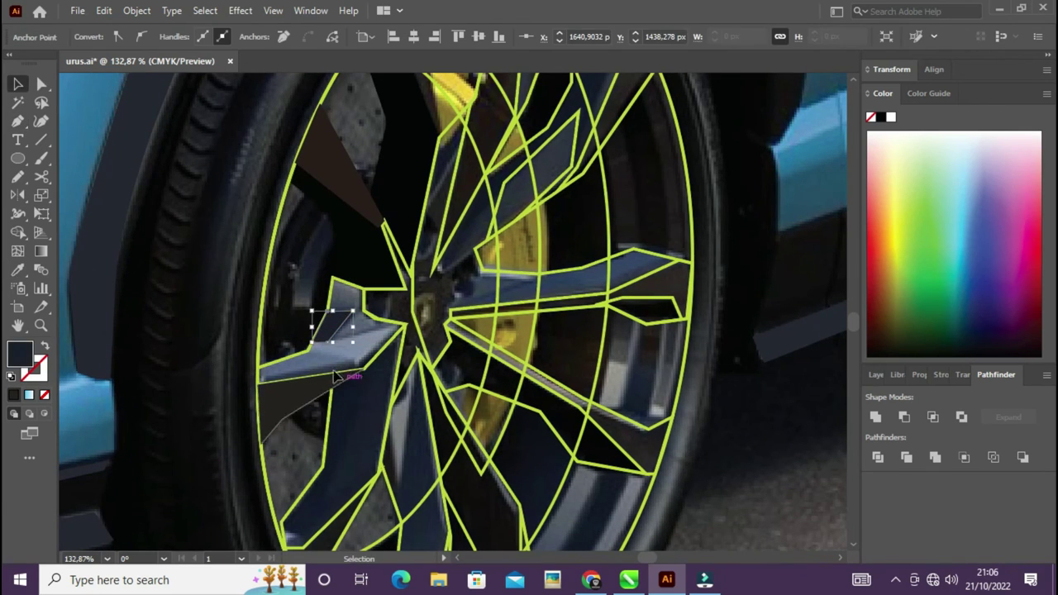
click(334, 442)
key(i)
click(335, 446)
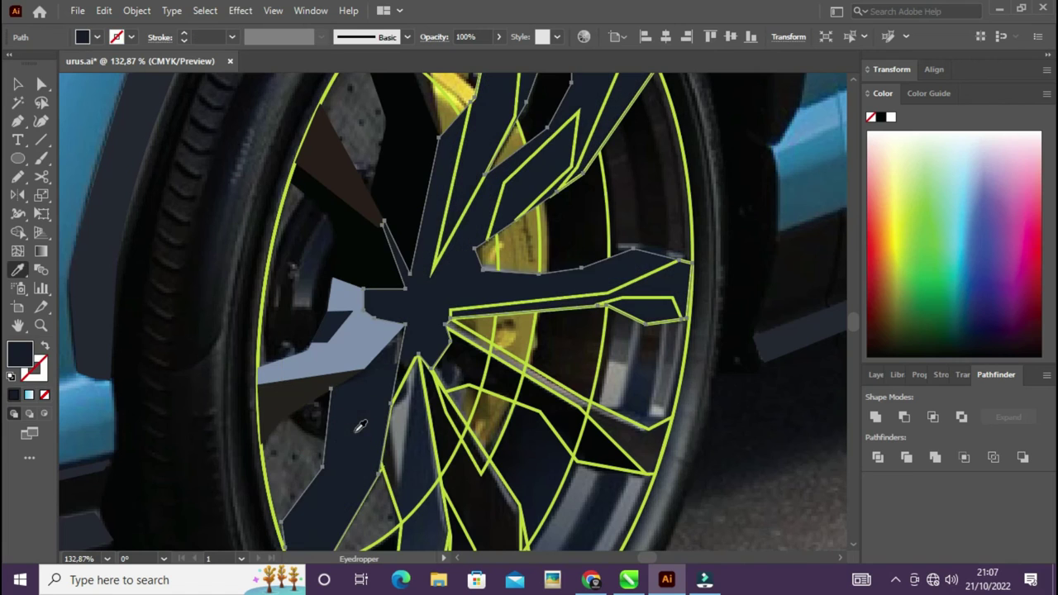
Step: Fill the narrow lower spoke piece with black
scroll(304, 429, down, 5)
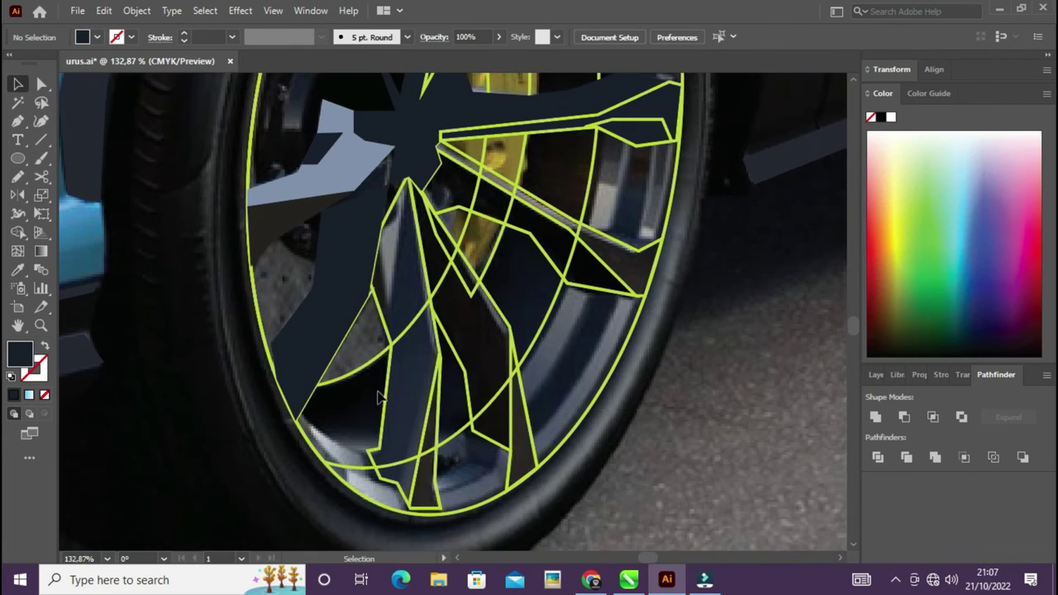
click(331, 323)
click(426, 451)
click(507, 441)
key(i)
click(481, 354)
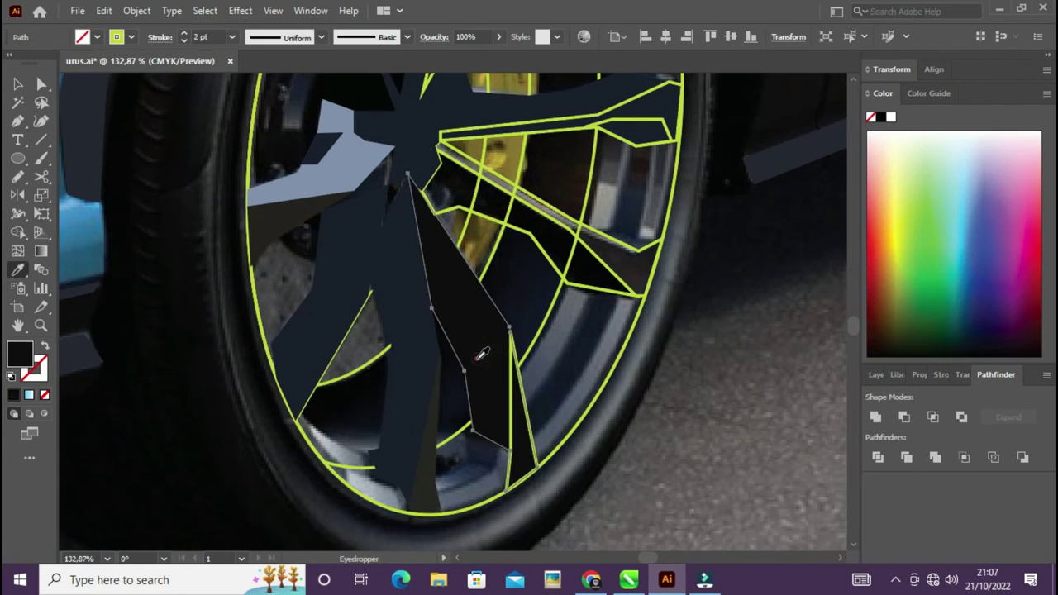
Step: Give the right spoke the yellow outline style of the wheel outline path
drag(574, 339, 524, 438)
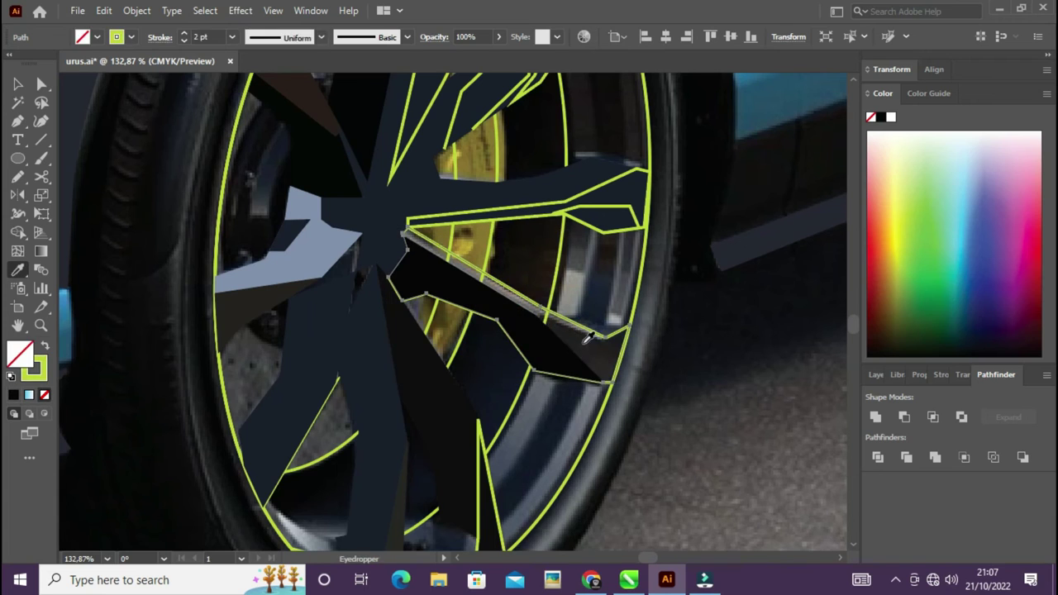
drag(546, 194, 546, 269)
click(529, 335)
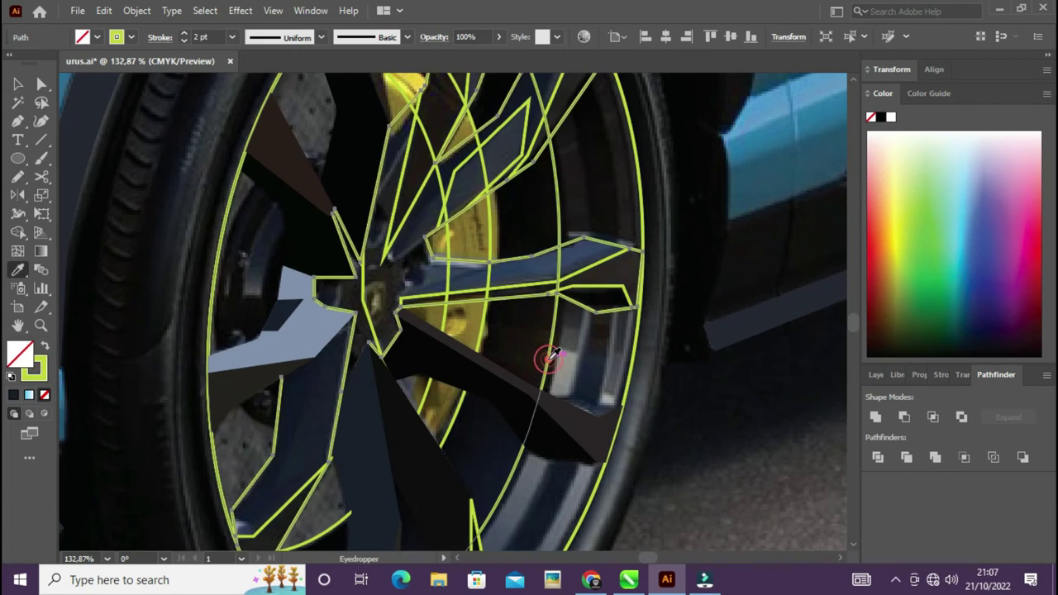
click(590, 350)
click(610, 290)
key(i)
click(629, 262)
scroll(630, 261, up, 5)
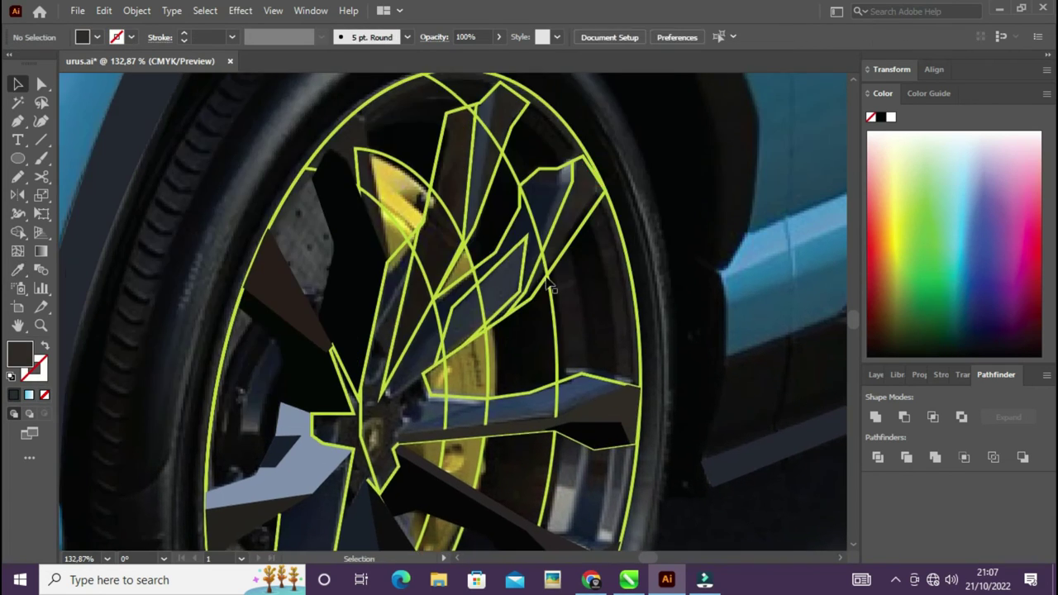
Step: Trace a new shape over the top spoke above the wheel rim
key(v)
click(521, 186)
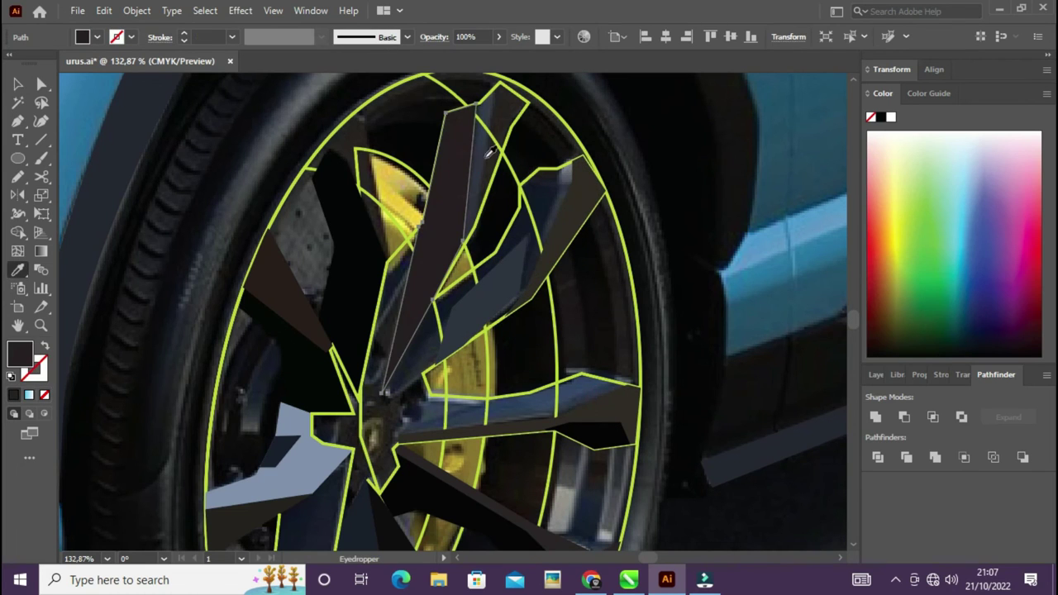
key(p)
click(447, 110)
click(499, 82)
click(509, 127)
scroll(514, 126, up, 1)
click(500, 86)
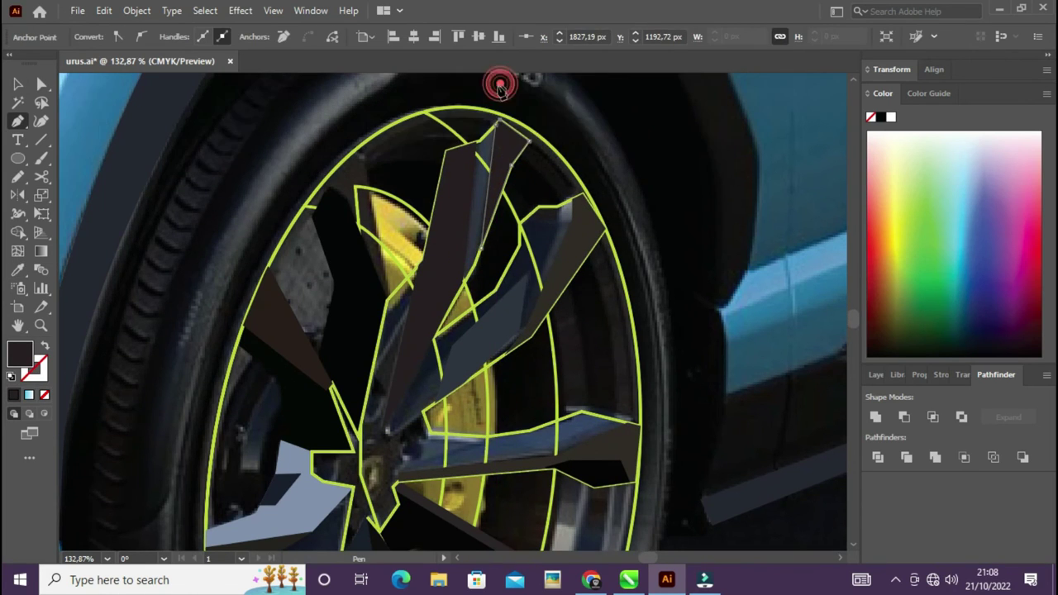
click(529, 141)
Step: Fill the top spoke blue-grey and send it behind the other shapes
key(i)
scroll(553, 149, down, 2)
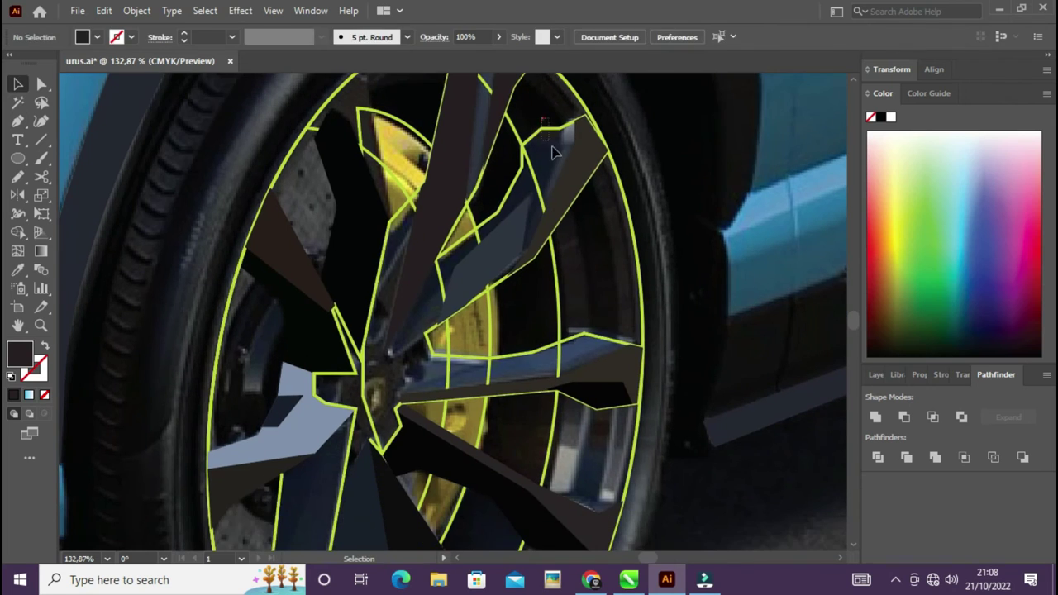
click(555, 351)
click(137, 10)
click(436, 100)
key(v)
key(ctrl+minus)
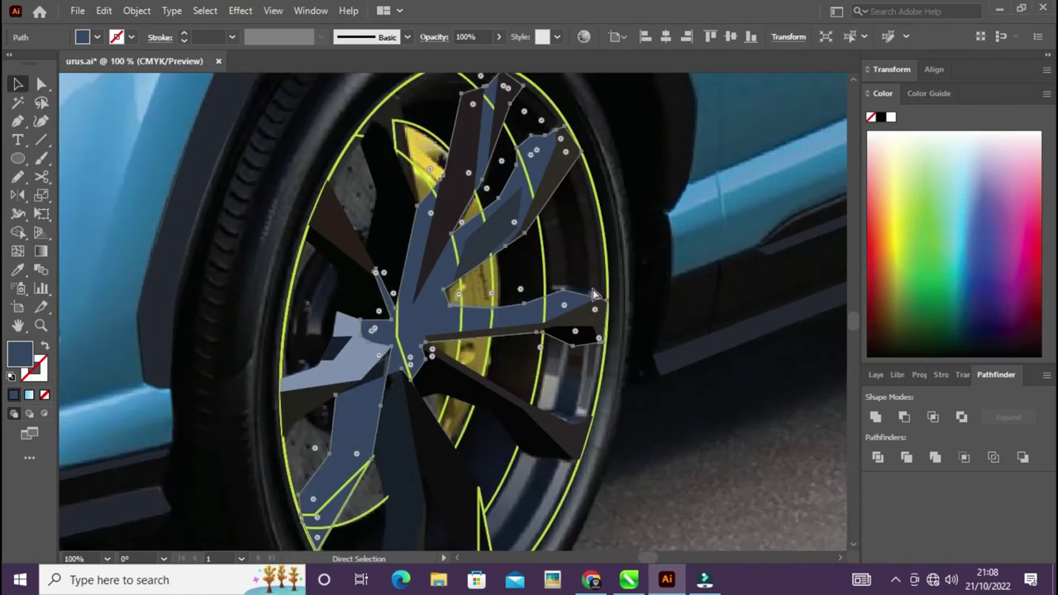
key(ctrl+minus)
scroll(477, 436, up, 5)
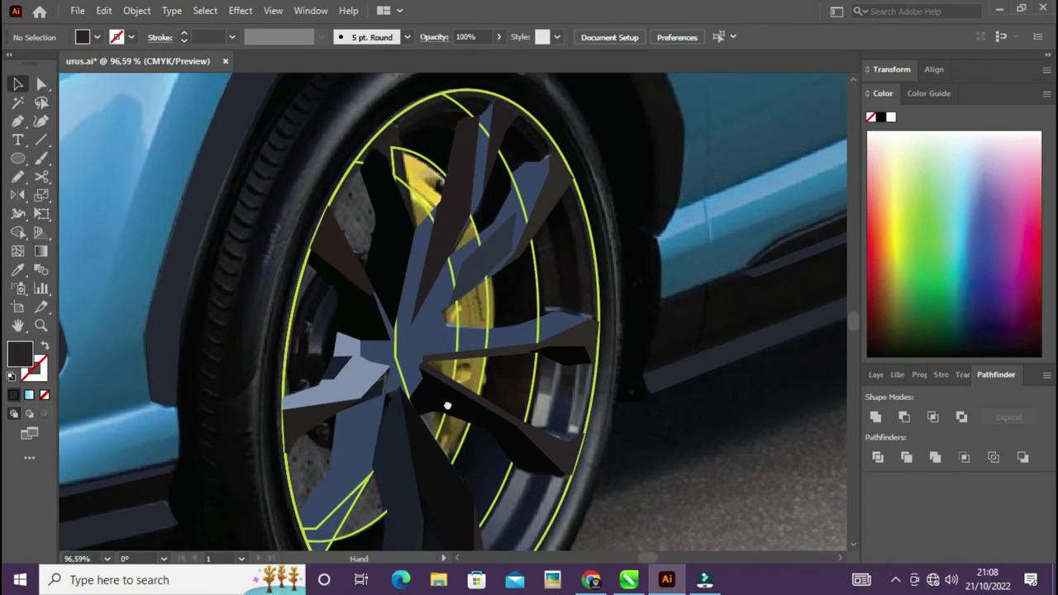
Step: Fill the traced caliper outline with the photo's yellow, then undo it
click(422, 174)
key(i)
click(423, 170)
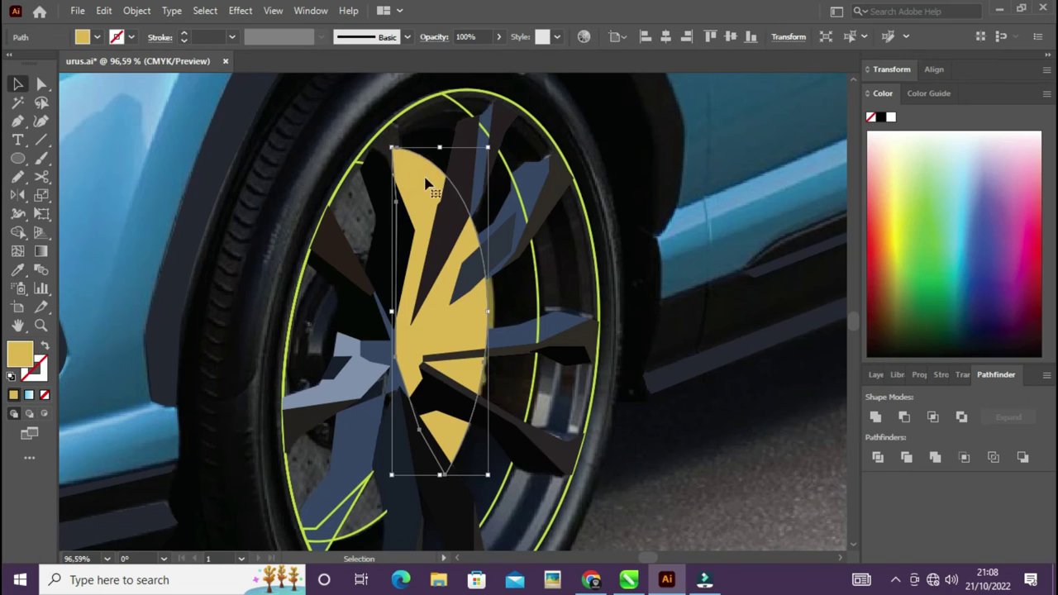
key(ctrl+z)
key(v)
click(436, 136)
Step: Trace a new small brake caliper outline
click(393, 134)
click(445, 135)
click(469, 192)
click(438, 228)
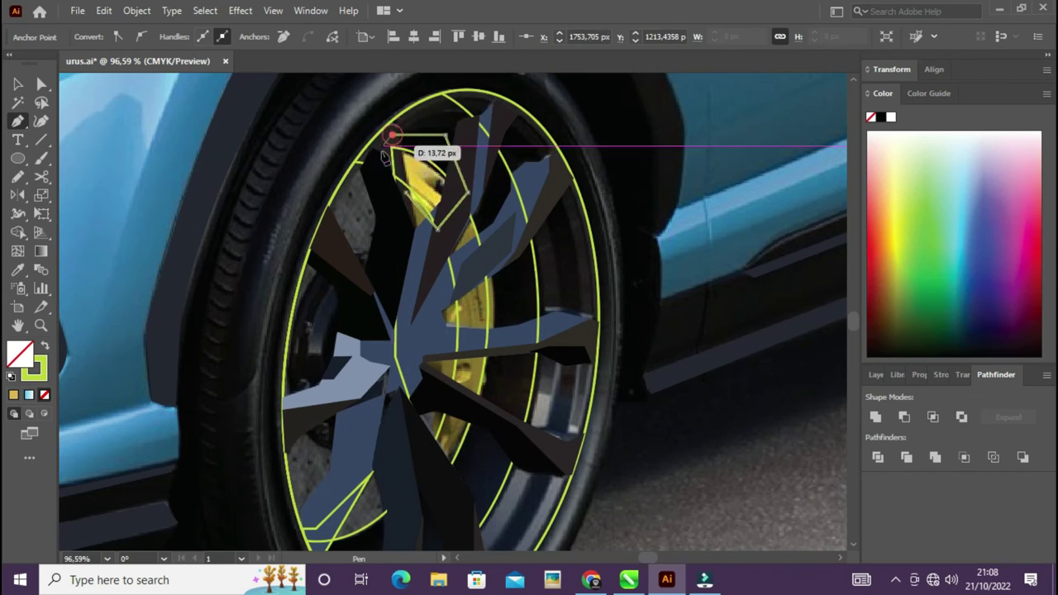
click(456, 285)
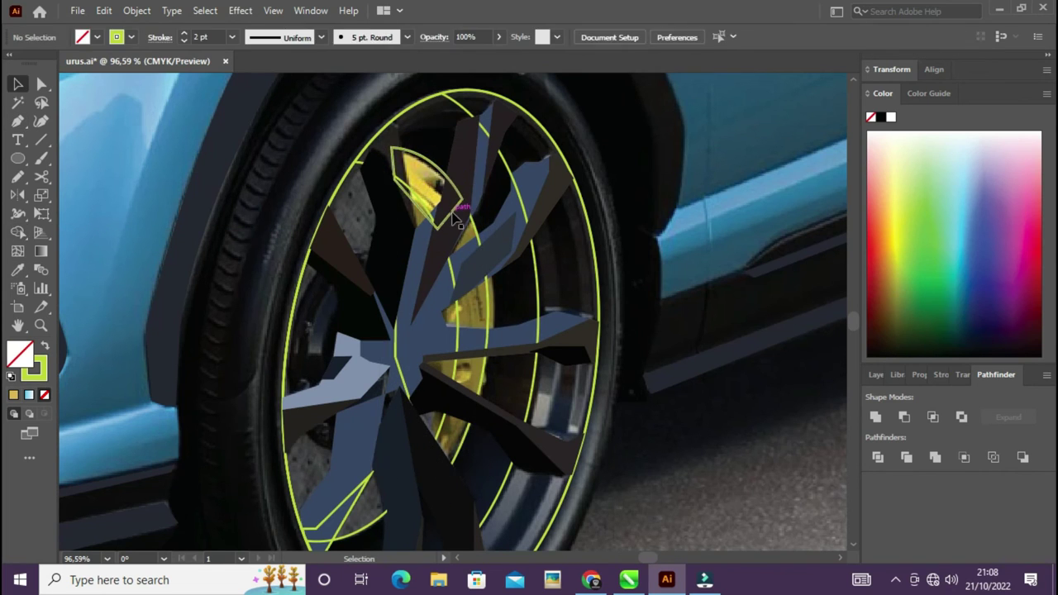
Step: Fill the caliper with the photo's yellow and send it behind the spokes
click(424, 174)
key(i)
click(137, 10)
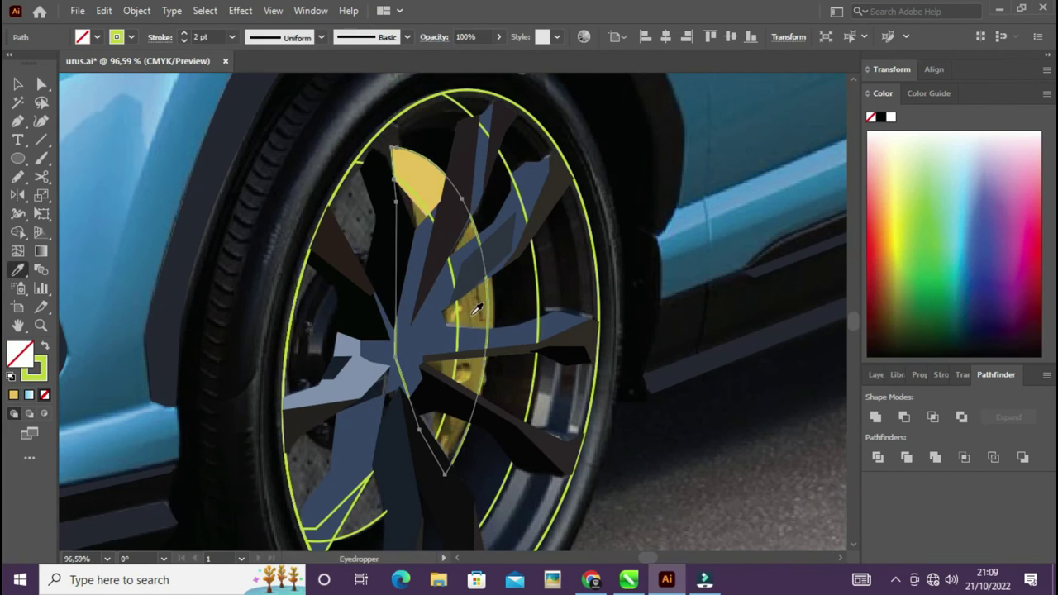
key(ctrl+shift+bracketleft)
key(ctrl+shift+a)
Step: Sample a dark wheel colour and draw an ellipse fitted to the inner rim
scroll(413, 331, down, 3)
key(i)
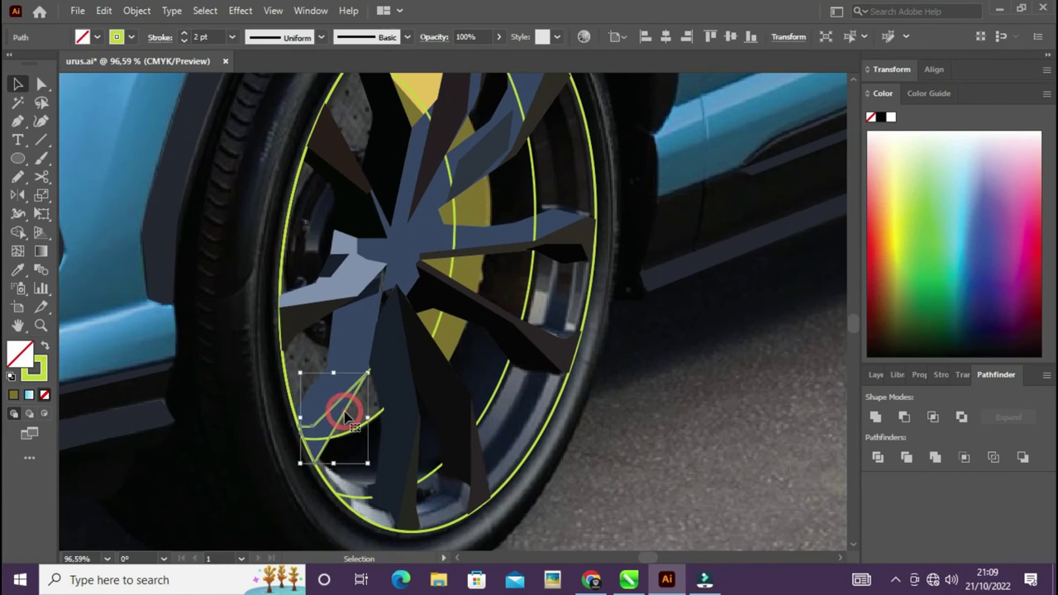
click(413, 479)
key(v)
click(356, 432)
key(l)
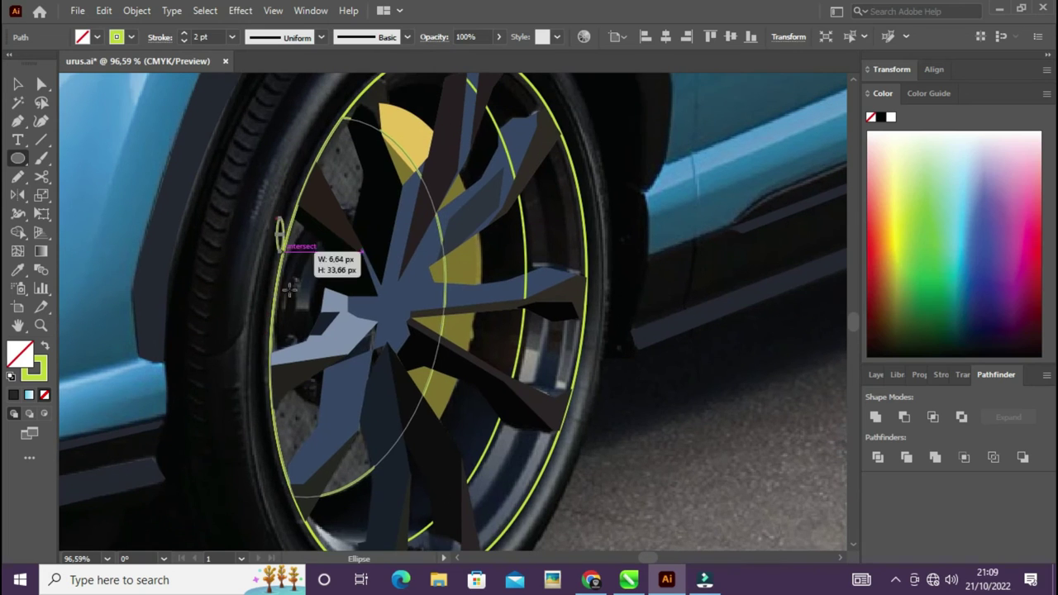
drag(278, 217, 413, 406)
key(v)
drag(319, 220, 344, 417)
Step: Trace a small dark inner piece on the wheel's left side and fill it dark
key(z)
mouse_move(310, 291)
mouse_down()
mouse_move(362, 324)
mouse_move(314, 366)
mouse_up()
click(333, 225)
click(329, 237)
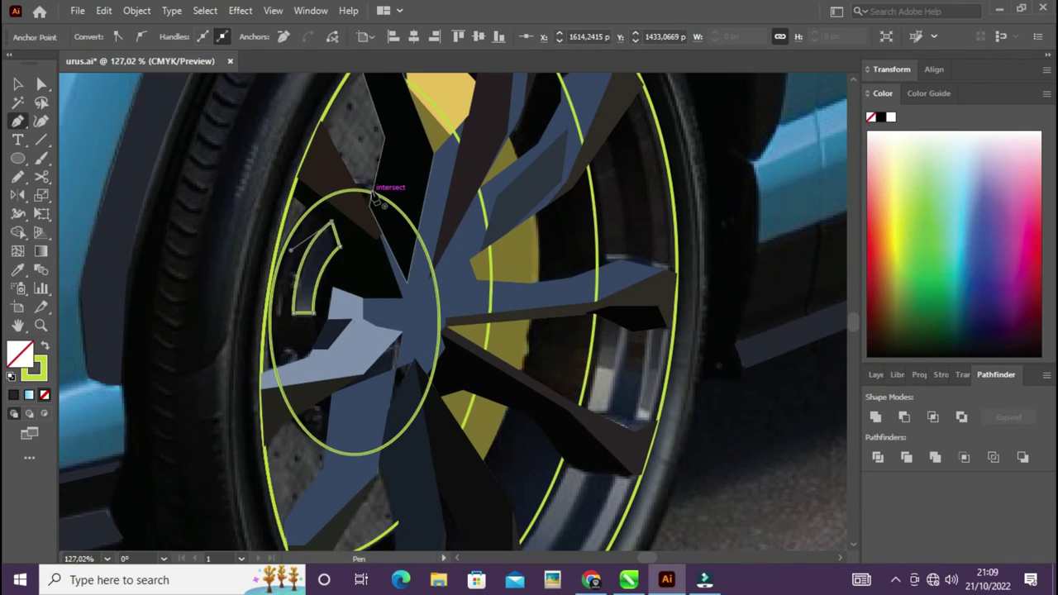
key(i)
key(v)
click(137, 10)
click(472, 74)
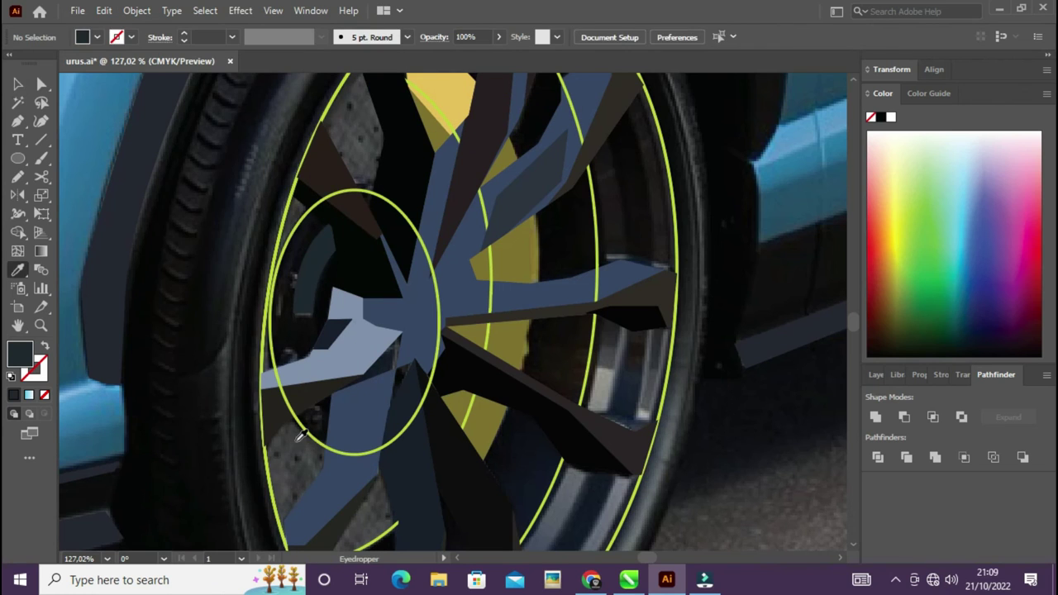
Step: Make the ellipse black with no outline, send it further back, and fit the car in view
click(315, 439)
click(137, 10)
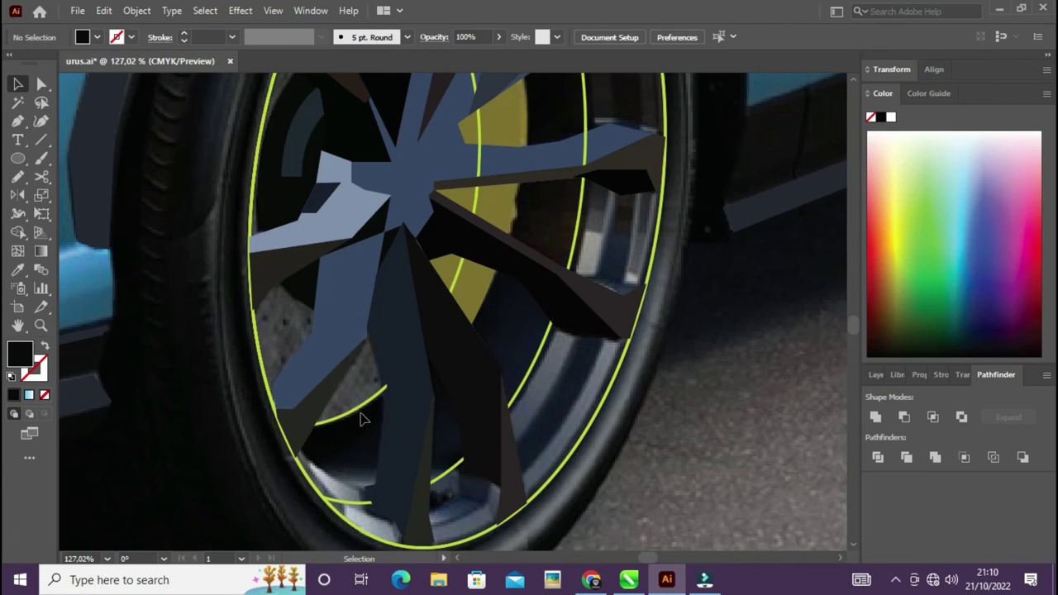
click(362, 389)
click(136, 10)
click(425, 74)
key(ctrl+0)
Step: Send the dark ellipse back to reveal the spokes and zoom onto the front wheel
key(i)
key(v)
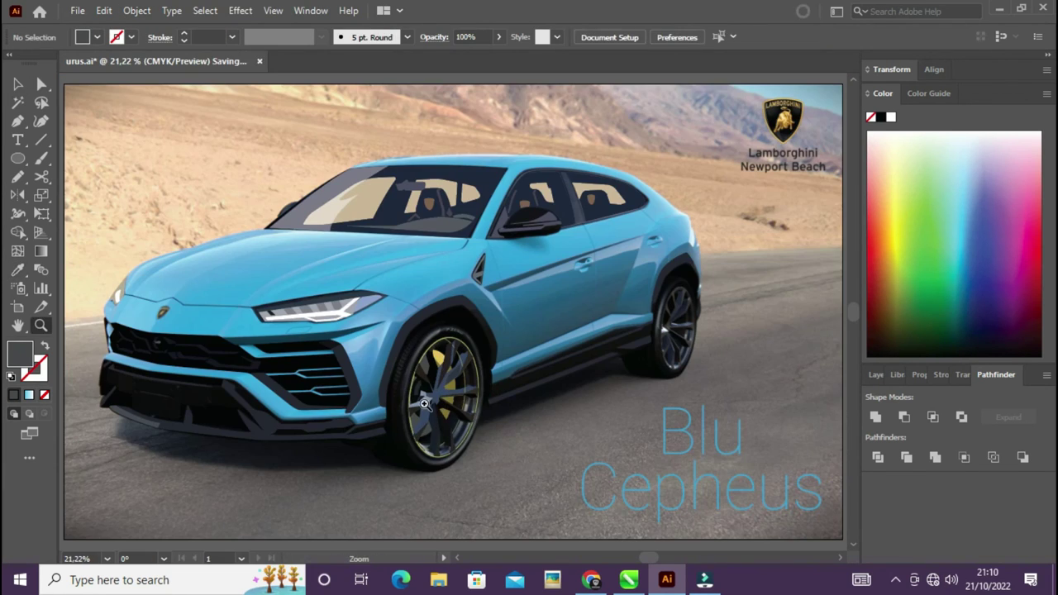
scroll(447, 396, up, 5)
click(510, 357)
click(137, 10)
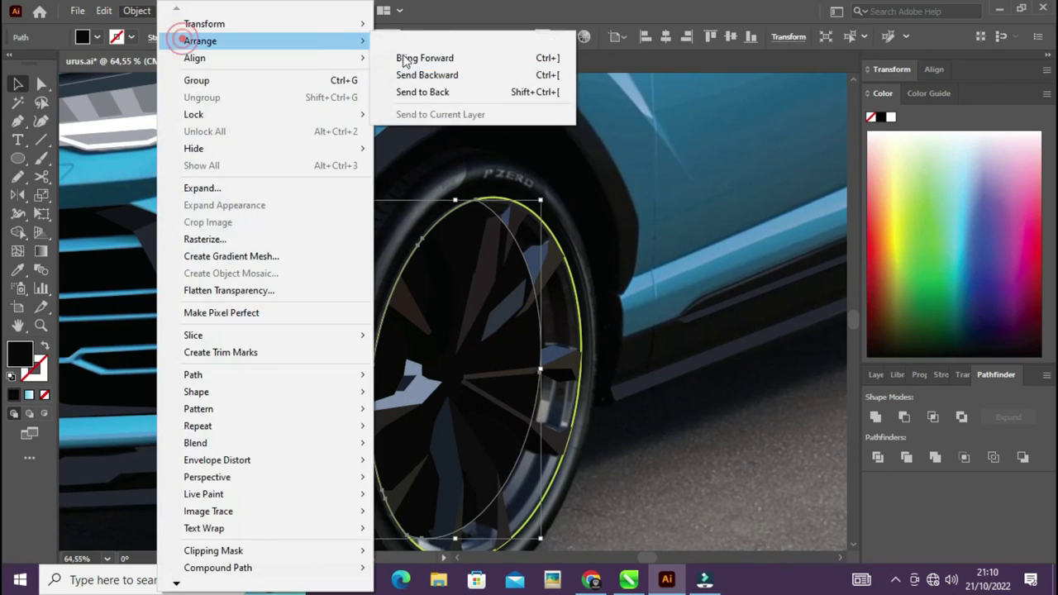
click(425, 74)
key(z)
click(577, 358)
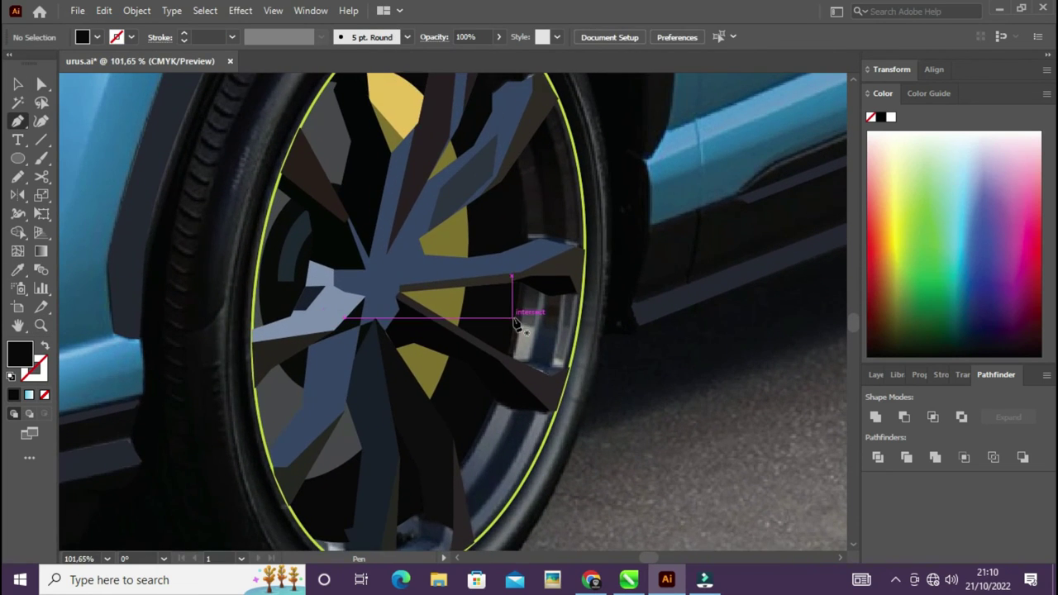
Step: Add a grey highlight on the right rim and send it behind the spokes
click(513, 318)
scroll(534, 333, down, 2)
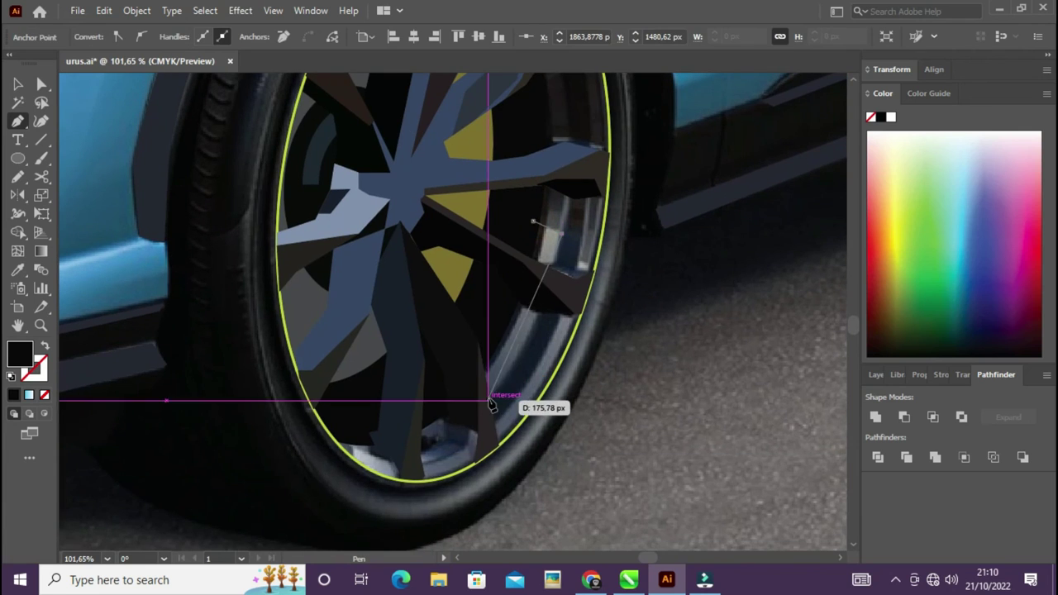
click(33, 369)
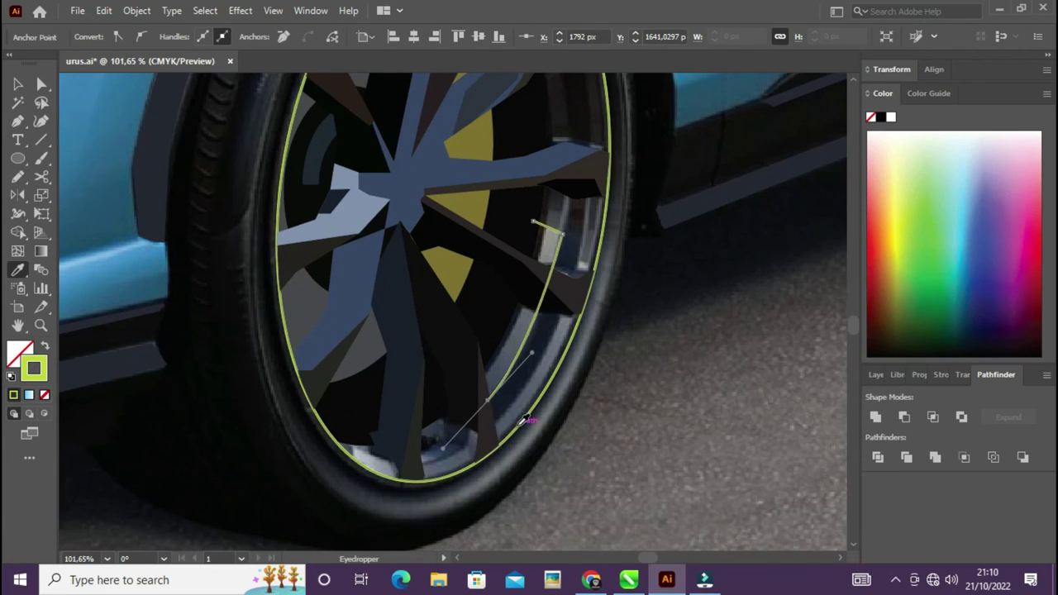
click(532, 222)
click(137, 9)
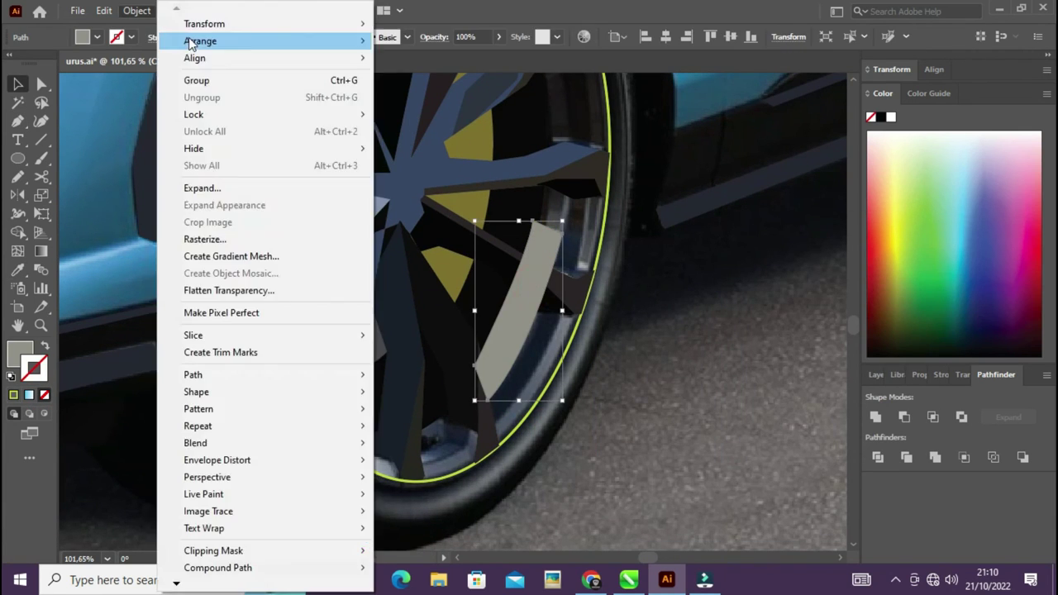
click(446, 91)
key(ctrl+shift+a)
scroll(361, 477, up, 1)
Step: Trace a light blue-grey highlight along the bottom of the rim
click(396, 486)
click(399, 508)
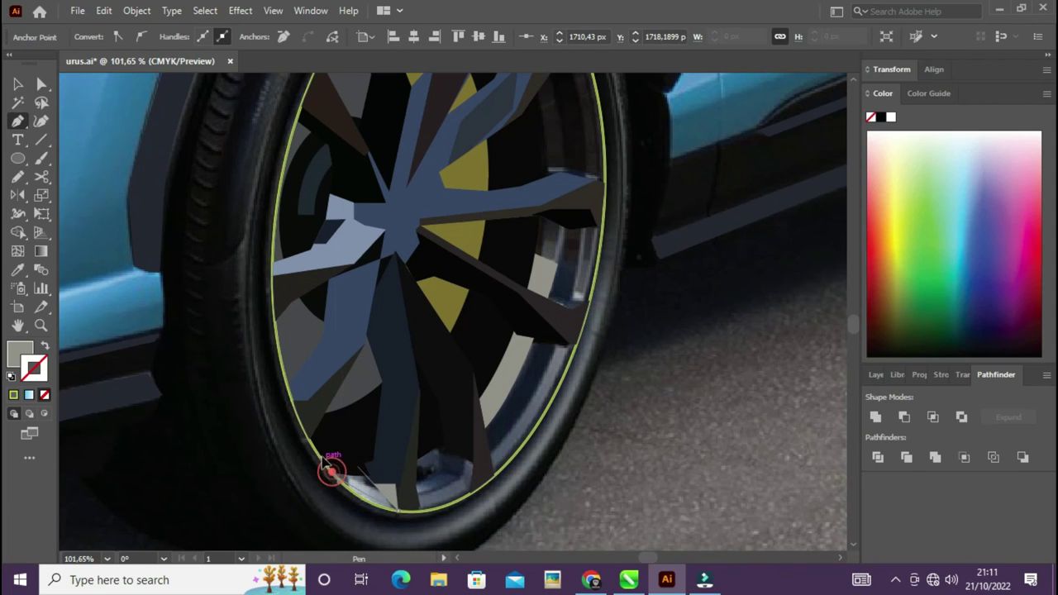
click(330, 473)
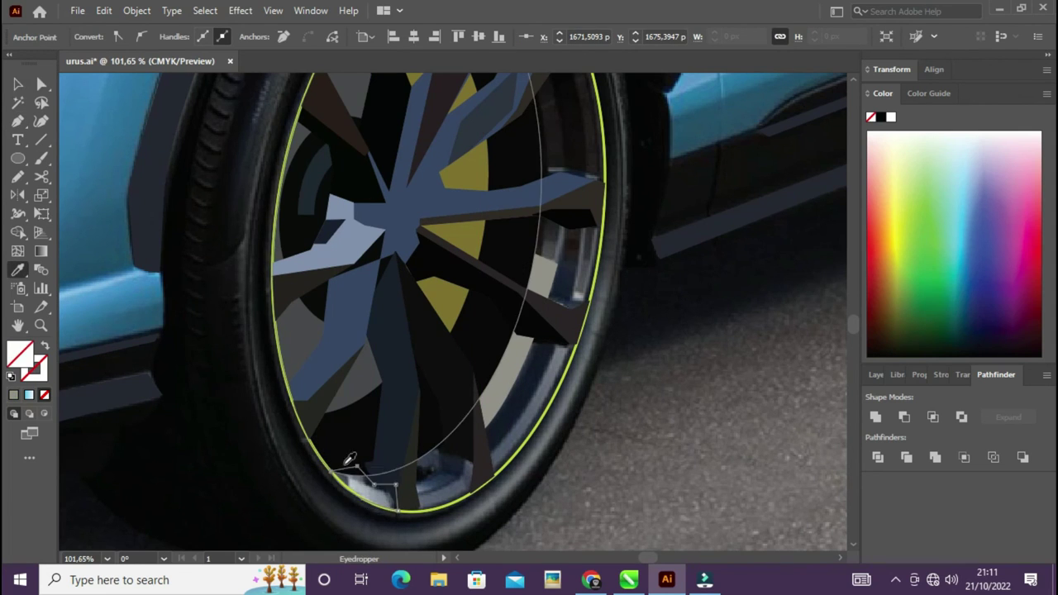
click(411, 93)
key(p)
key(ctrl+shift+a)
Step: Trace another highlight along the lower right rim
click(556, 341)
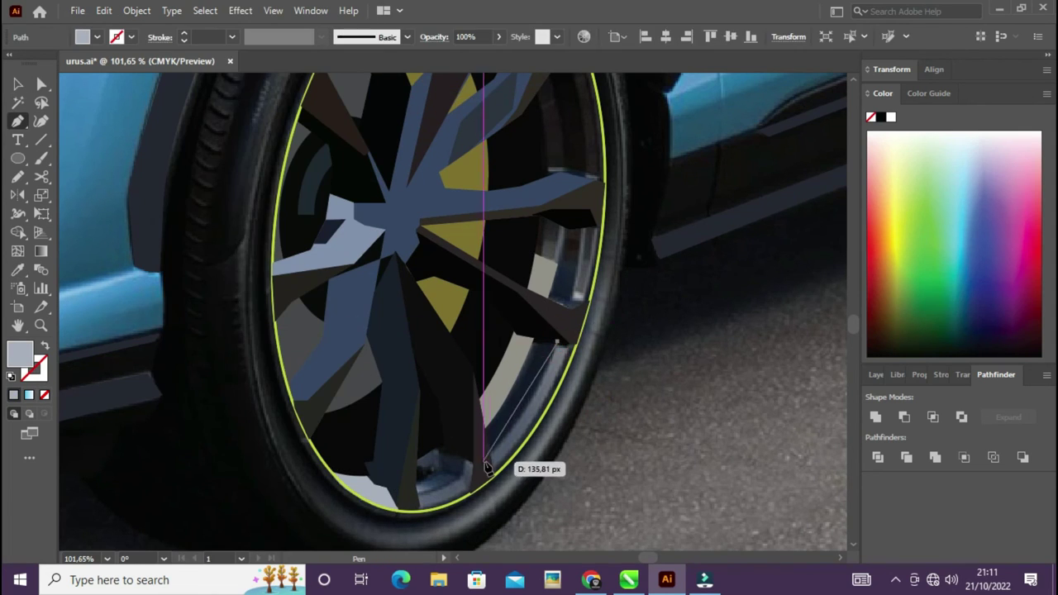
click(482, 460)
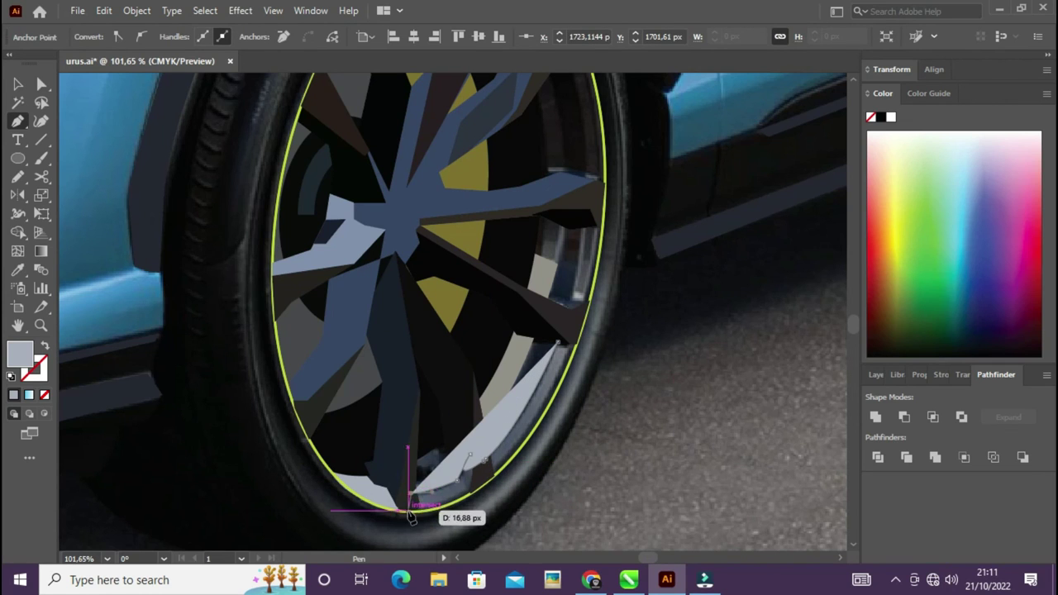
click(556, 342)
key(ctrl+shift+a)
scroll(654, 307, down, 2)
scroll(568, 290, up, 2)
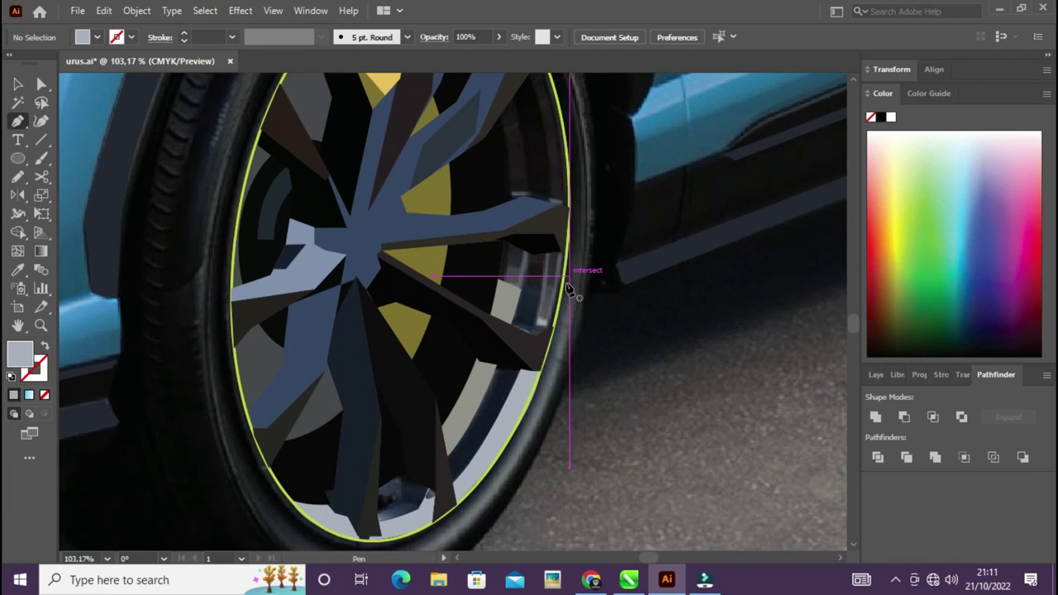
Step: Fill the rim ellipse with a dark photo colour and send it behind the wheel shapes
key(v)
click(567, 291)
click(527, 258)
key(v)
click(136, 10)
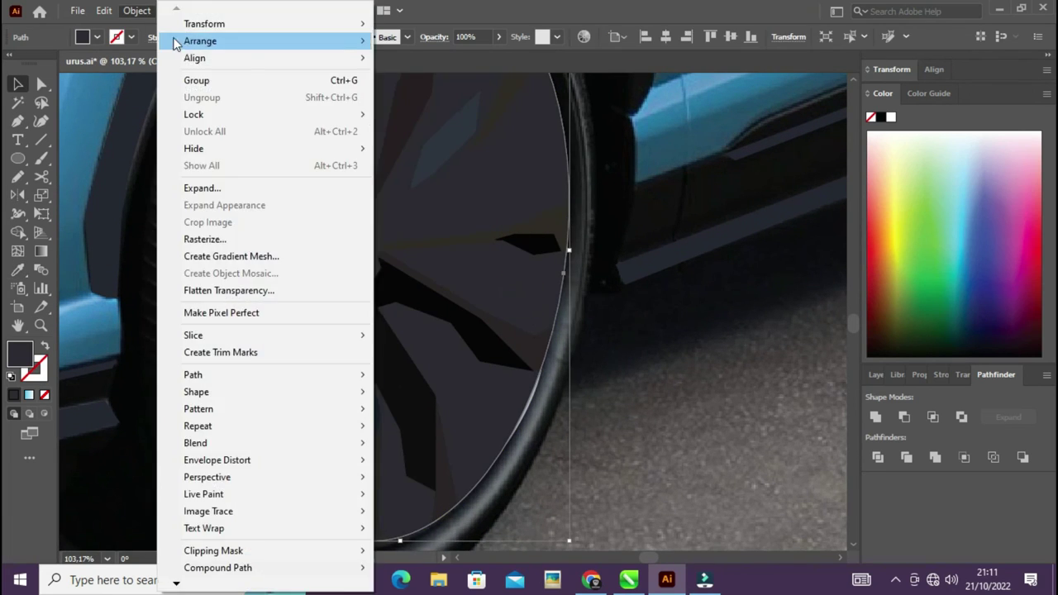
click(430, 76)
key(ctrl+[)
Step: Zoom out to the whole car and ready the Pen with a yellow-green stroke
key(ctrl+shift+a)
scroll(496, 290, down, 3)
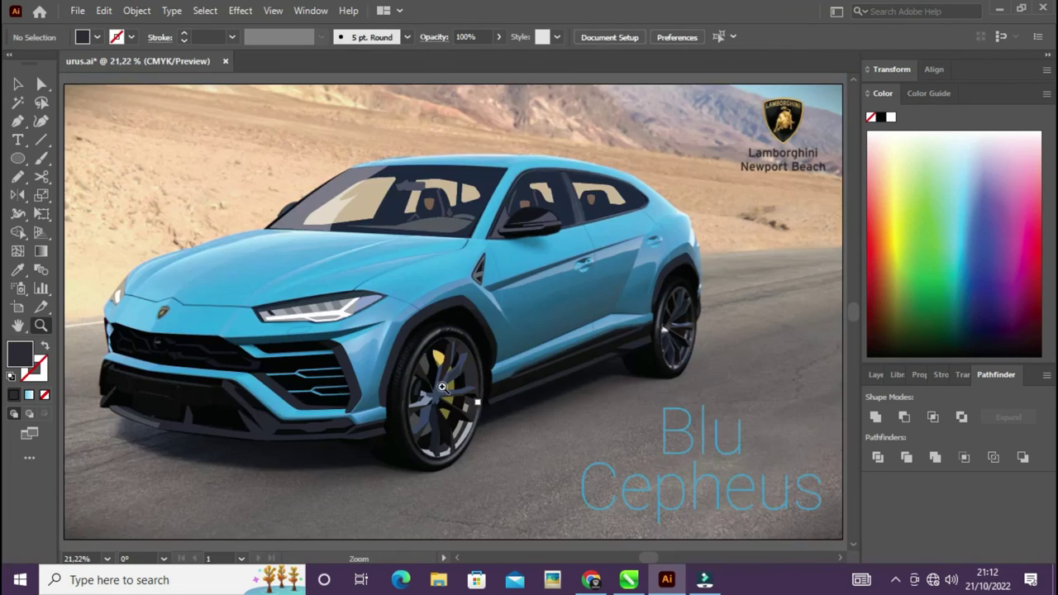
scroll(486, 330, up, 3)
key(p)
scroll(486, 246, up, 2)
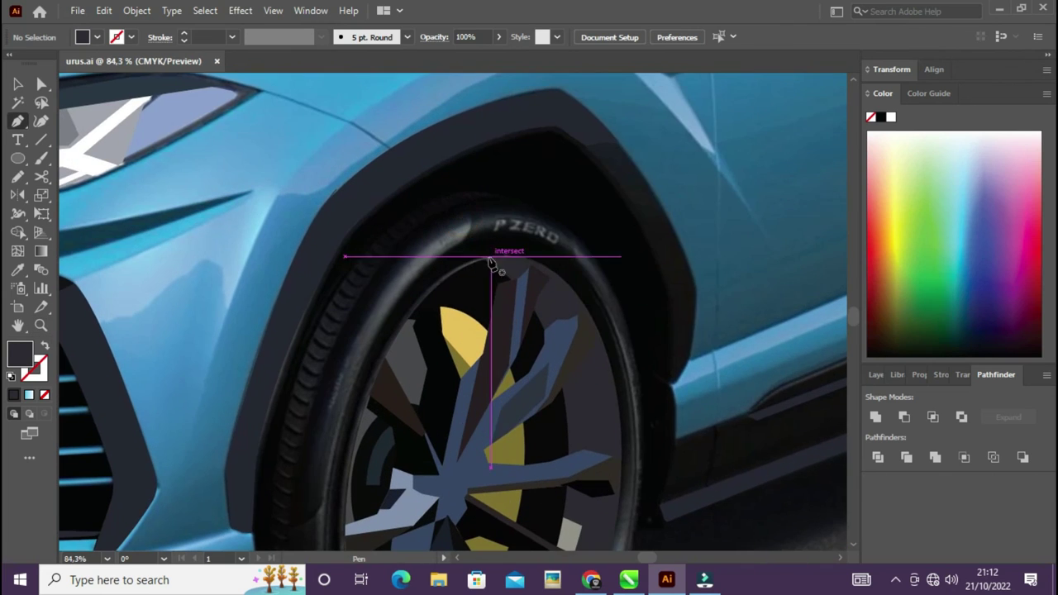
double_click(35, 370)
click(876, 278)
scroll(441, 263, down, 4)
Step: Draw a curved highlight line along the front tyre's left inner edge
click(338, 347)
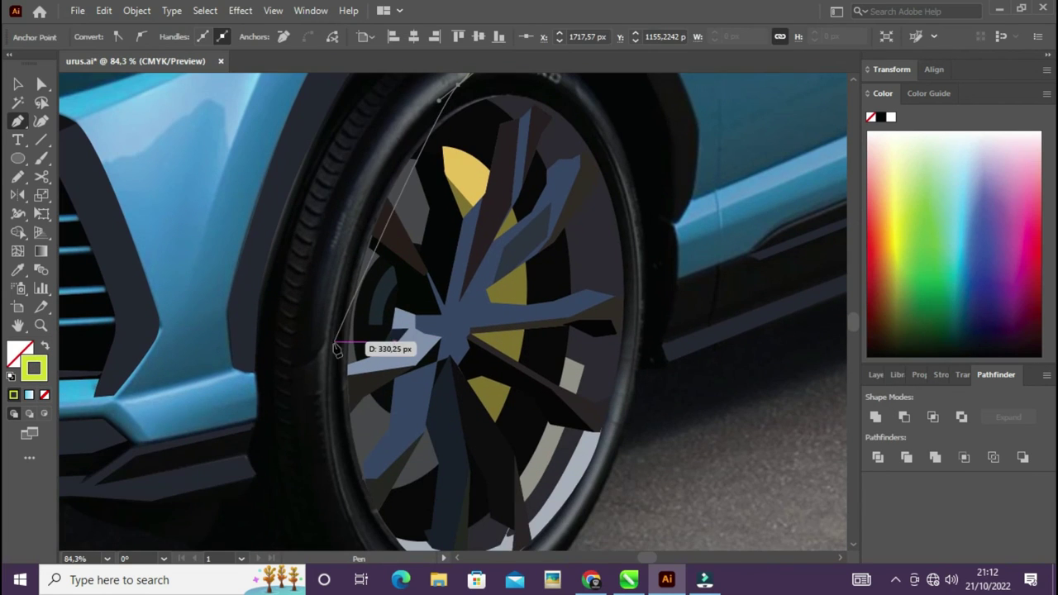
drag(330, 430, 350, 160)
scroll(351, 165, up, 2)
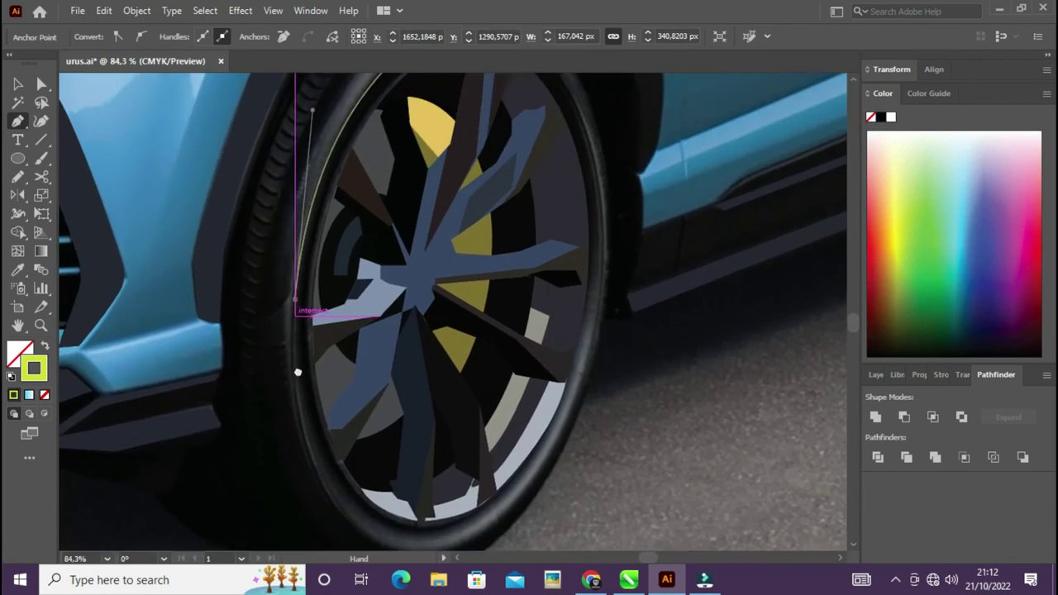
scroll(622, 182, up, 3)
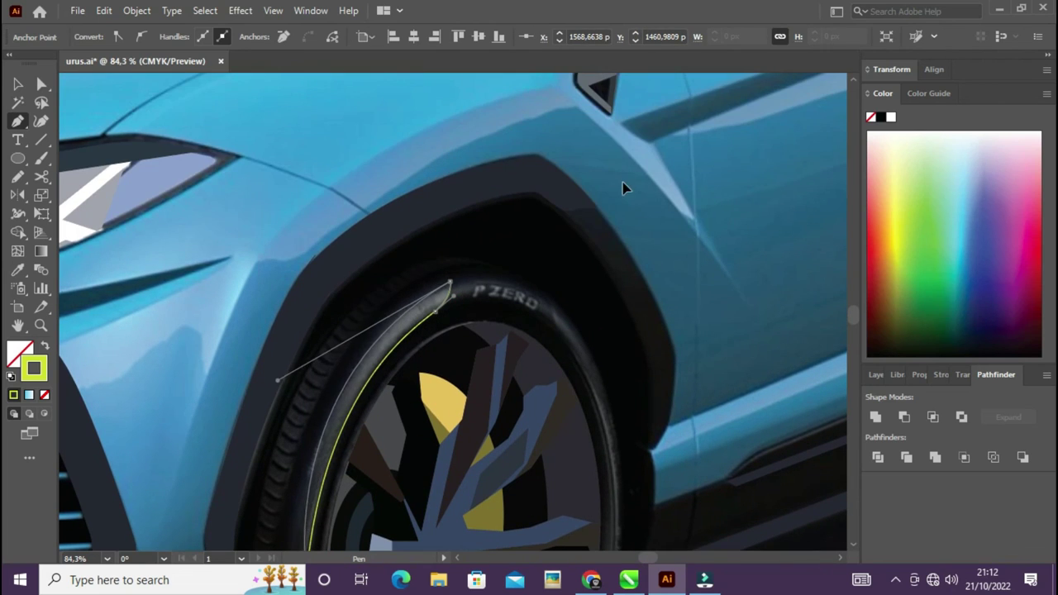
scroll(507, 347, down, 4)
scroll(508, 347, down, 2)
Step: Draw a second curved highlight along the tyre's lower-right inner edge
ctrl+click(213, 421)
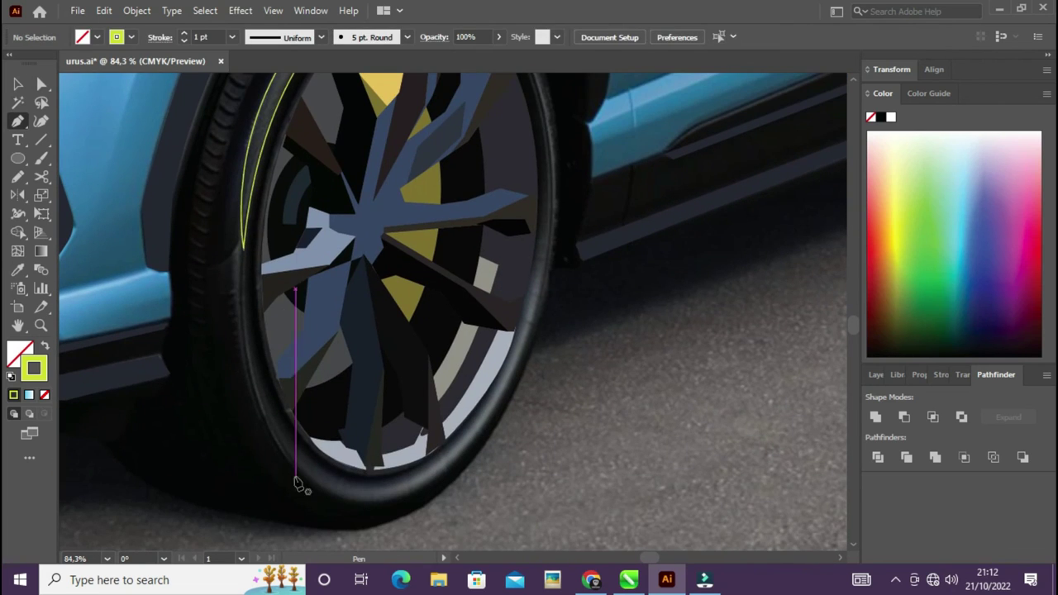
click(250, 383)
click(447, 450)
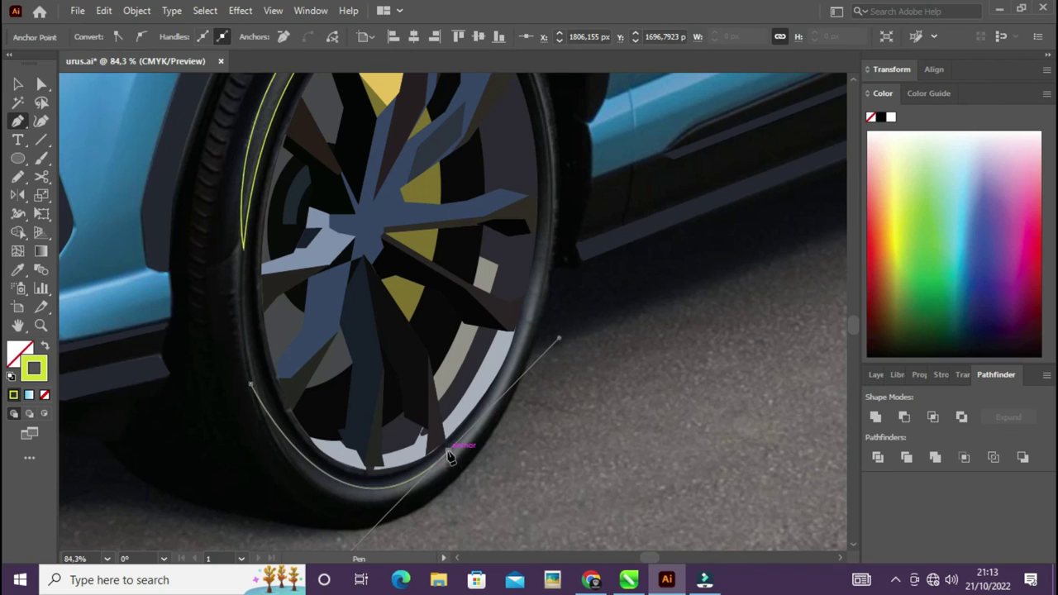
drag(543, 255, 560, 168)
drag(543, 255, 634, 147)
drag(474, 387, 328, 257)
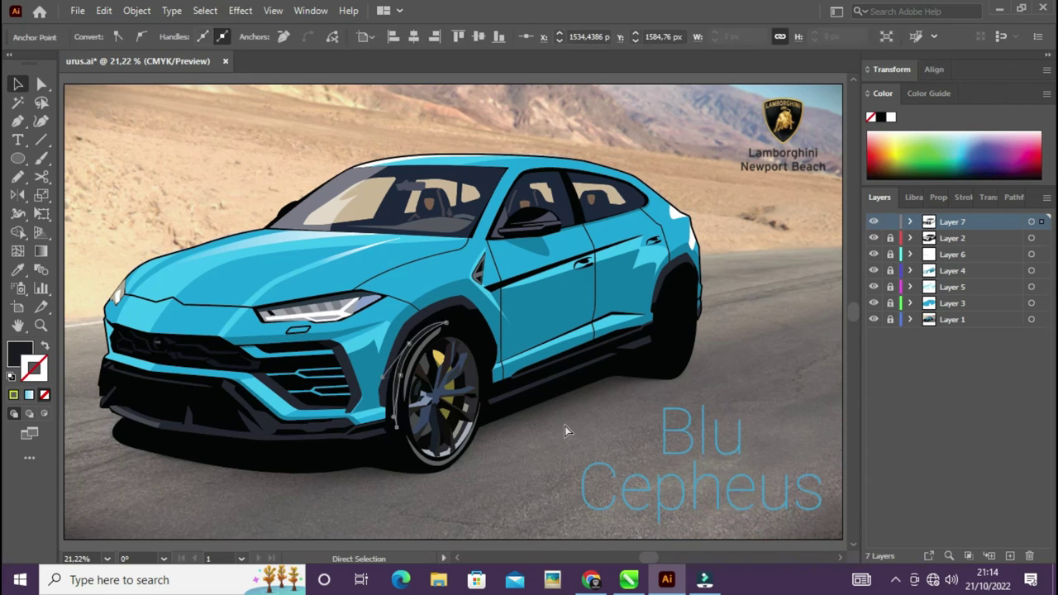
Step: Hide the vector artwork and Alt-drag a copy of the front wheel rearward
click(565, 430)
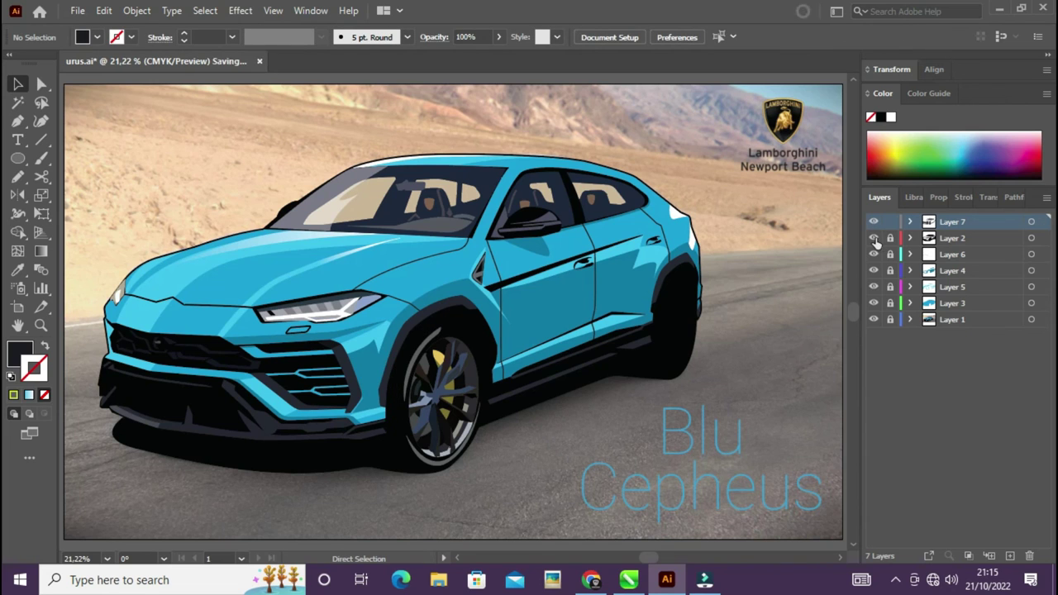
drag(874, 238, 873, 303)
click(417, 357)
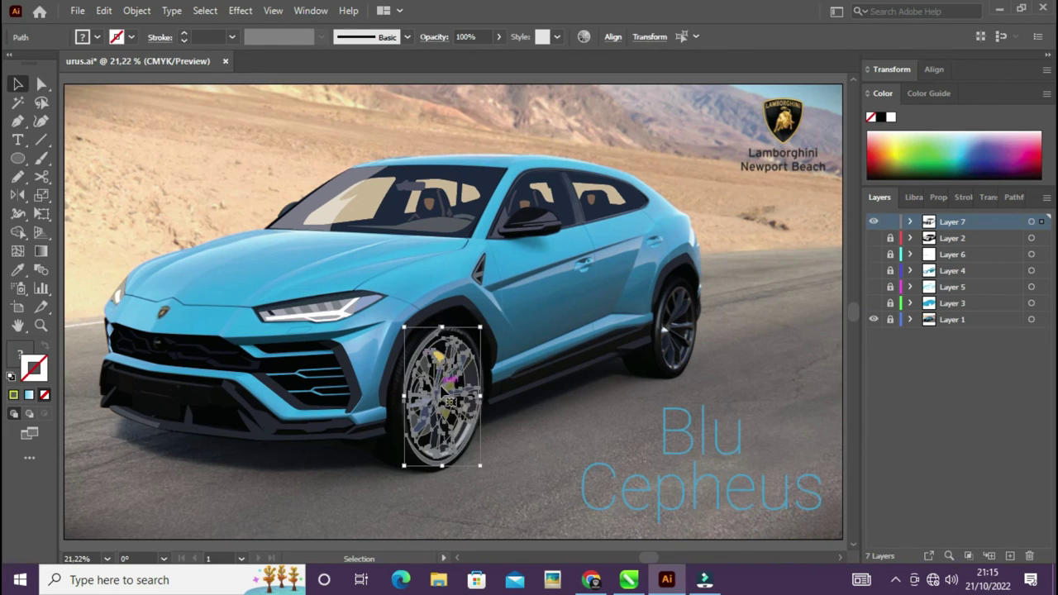
drag(417, 358, 744, 331)
Step: Narrow the wheel copy to fit the rear wheel, then show the artwork again
scroll(744, 331, up, 2)
drag(638, 238, 593, 308)
drag(565, 389, 488, 343)
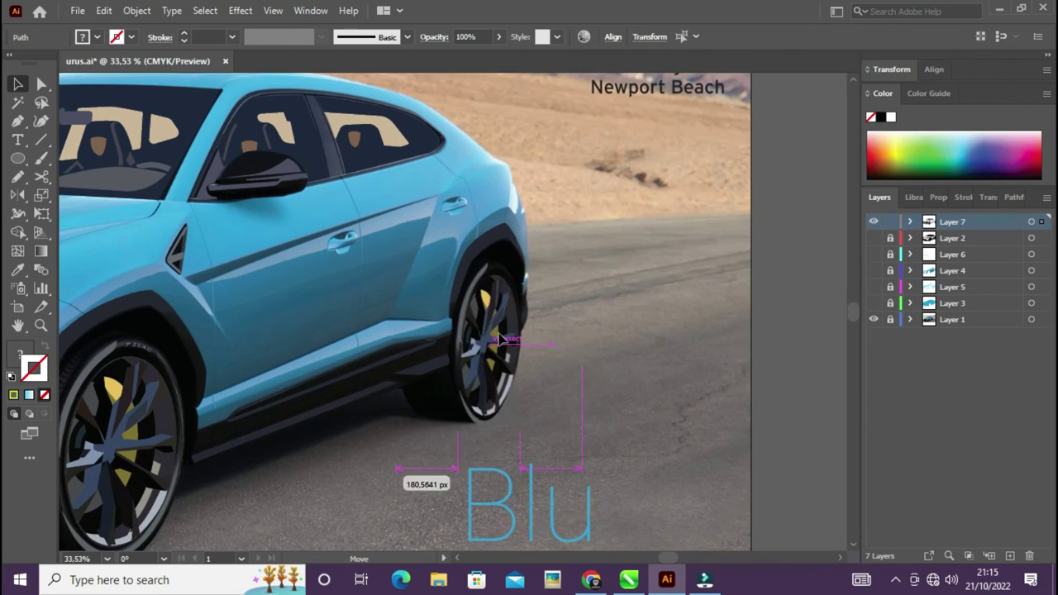
scroll(488, 330, up, 3)
drag(492, 219, 495, 230)
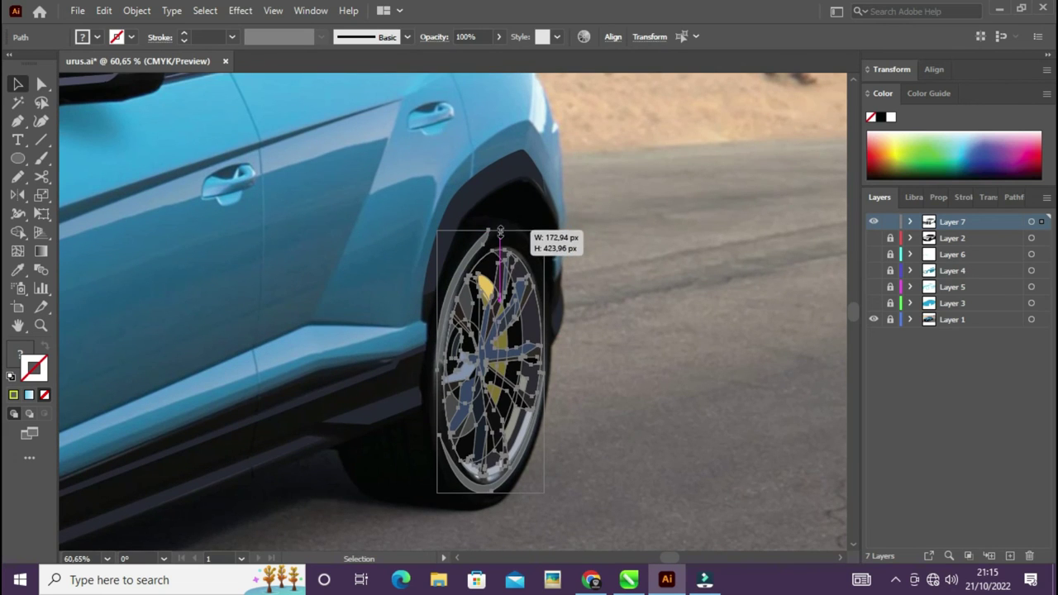
drag(546, 361, 542, 364)
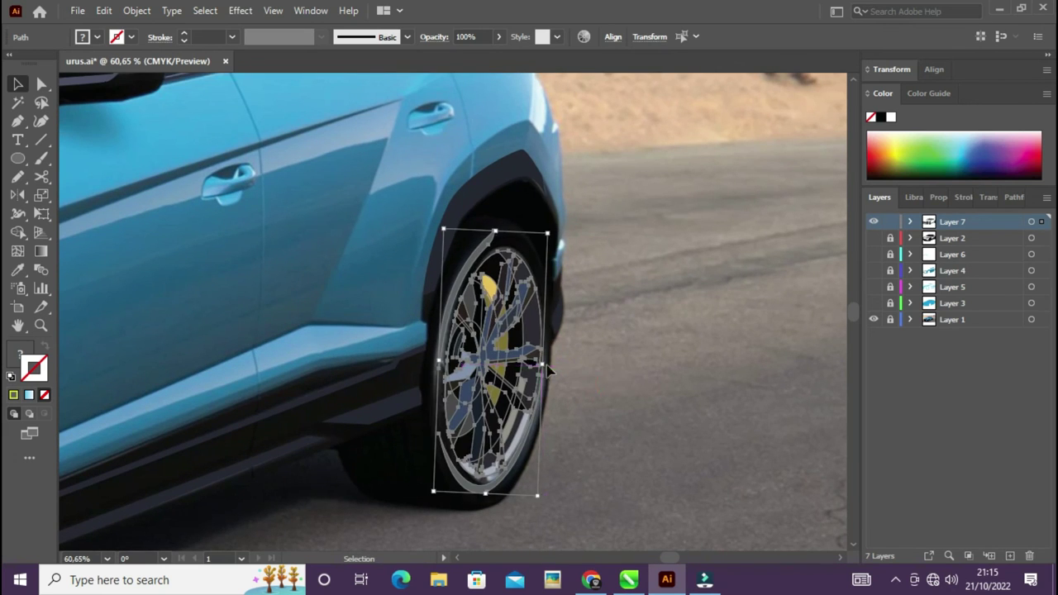
key(ctrl+0)
click(609, 381)
drag(873, 238, 874, 302)
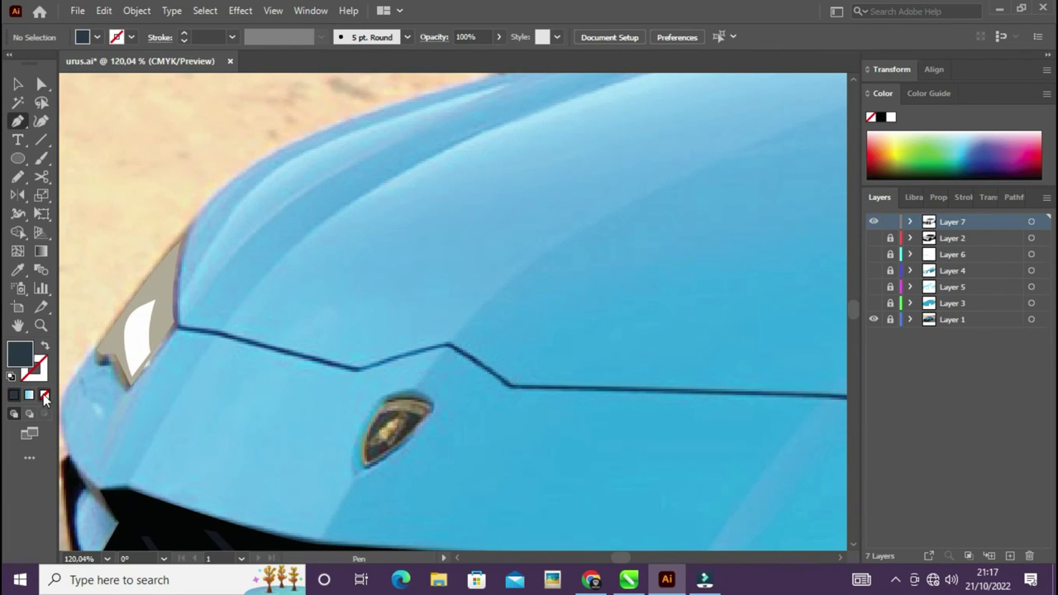
Step: With no fill and a yellow stroke, trace the hood badge's outline
click(46, 395)
double_click(35, 367)
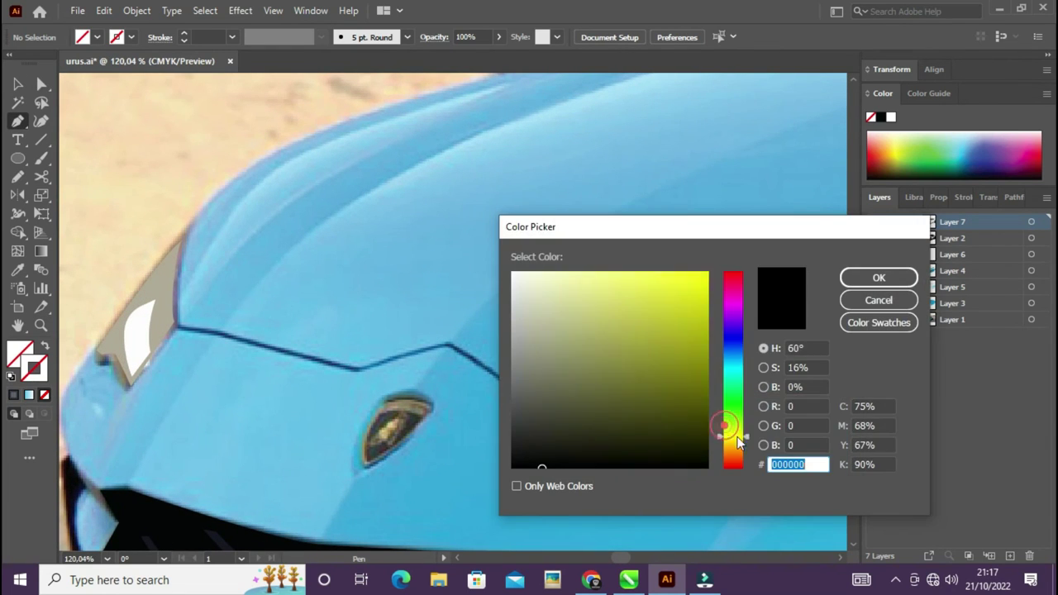
click(879, 274)
drag(414, 391, 436, 413)
drag(366, 468, 325, 489)
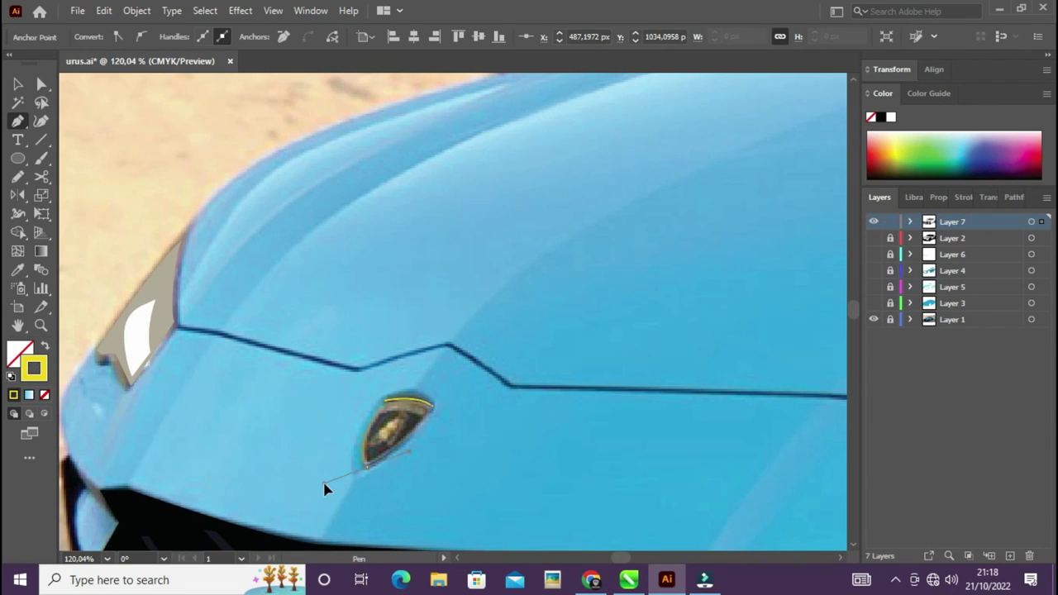
alt+scroll(388, 406, up, 3)
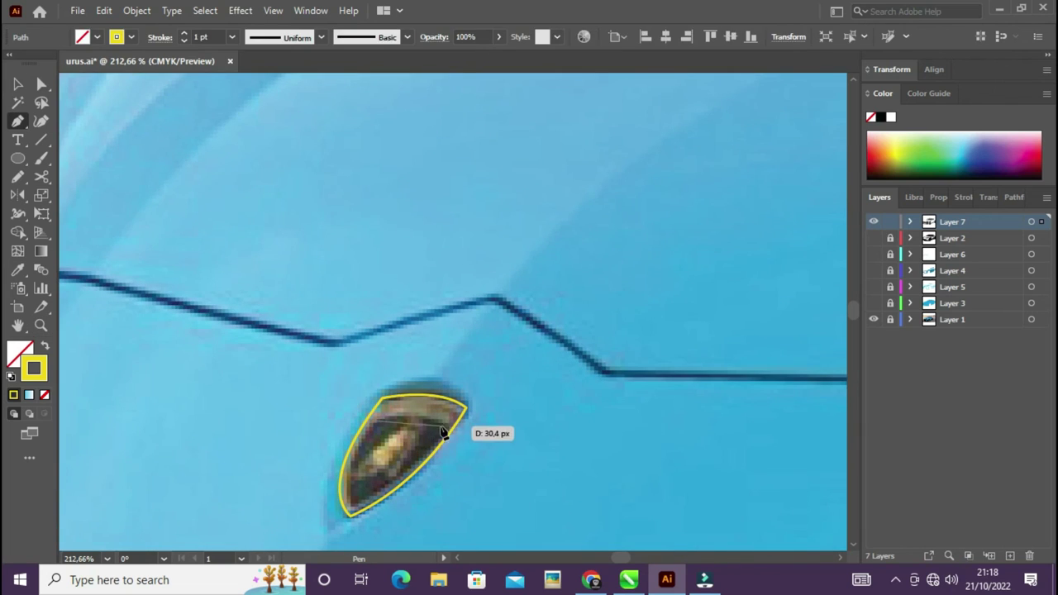
drag(352, 507, 353, 515)
ctrl+click(485, 465)
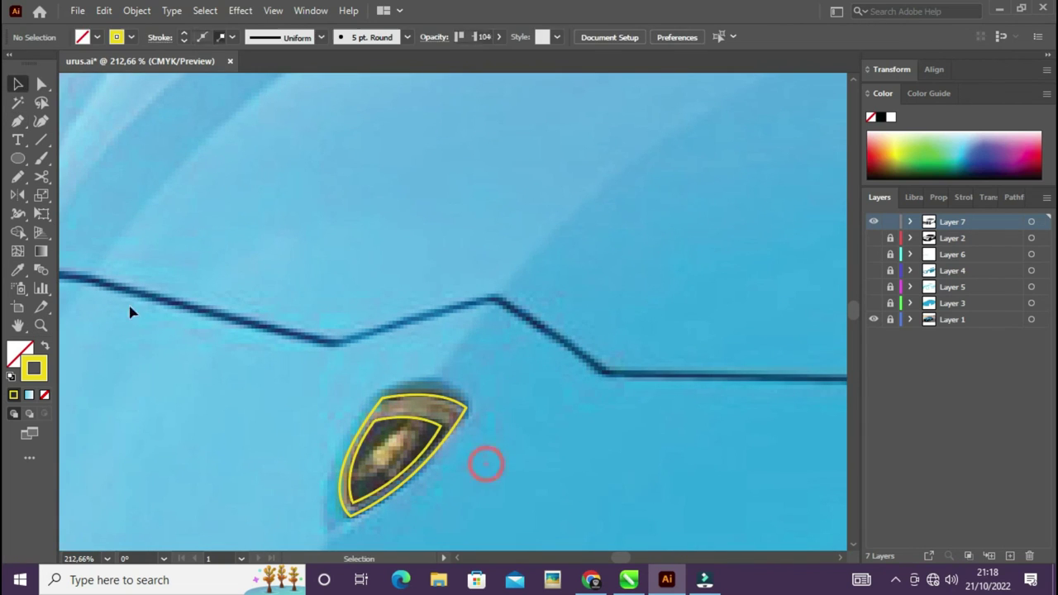
Step: Draw the bull shape and fill the badge shapes tan and dark green from the photo
key(z)
drag(408, 426, 486, 442)
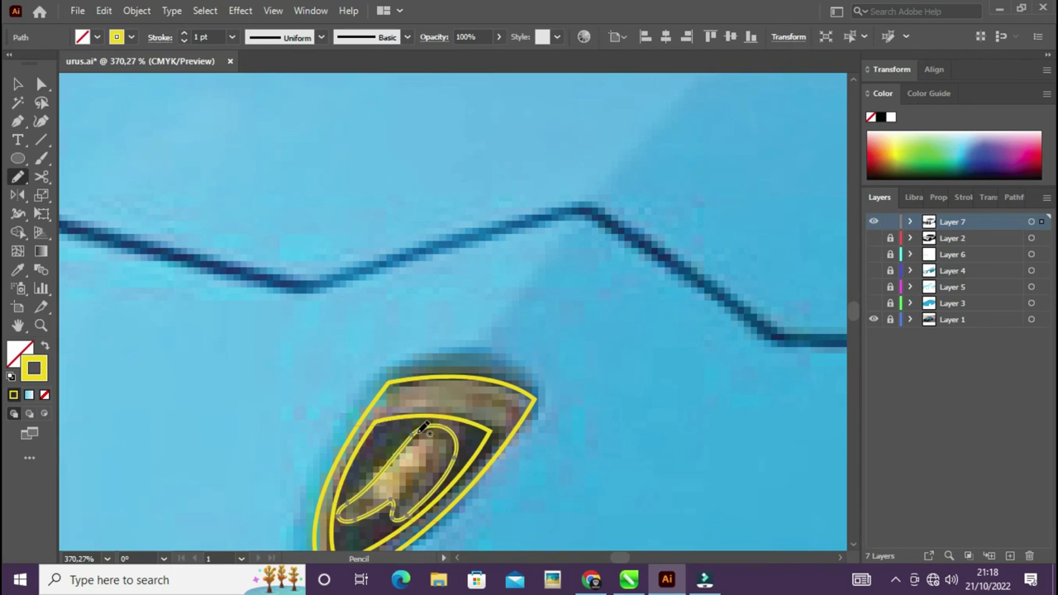
ctrl+click(486, 445)
key(i)
click(407, 456)
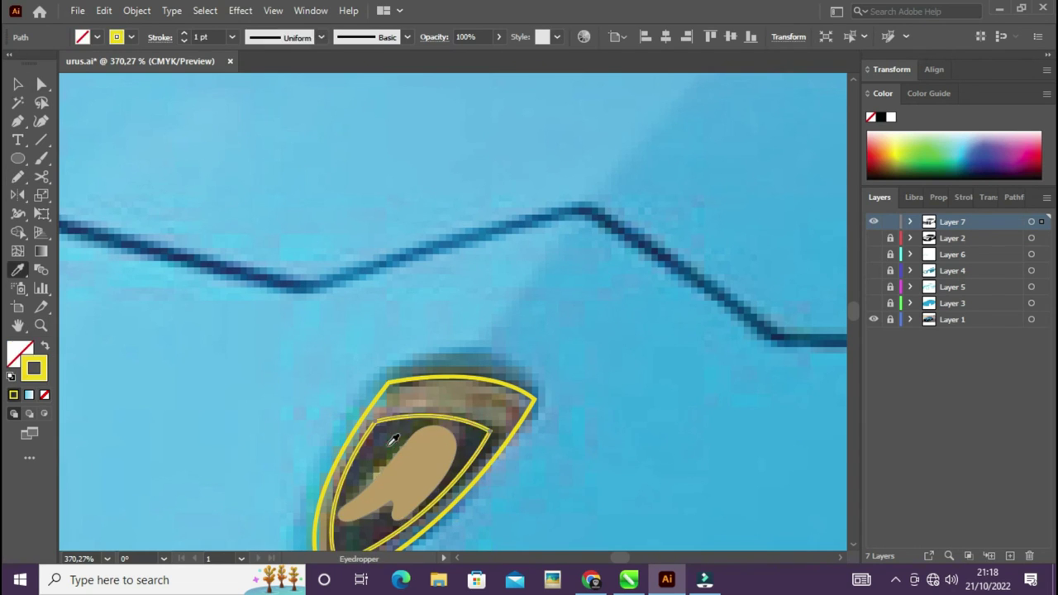
click(465, 415)
ctrl+click(507, 449)
Step: Redo the badge fills with sampled colours, then zoom onto the hood and headlight
key(ctrl+z)
key(ctrl+z)
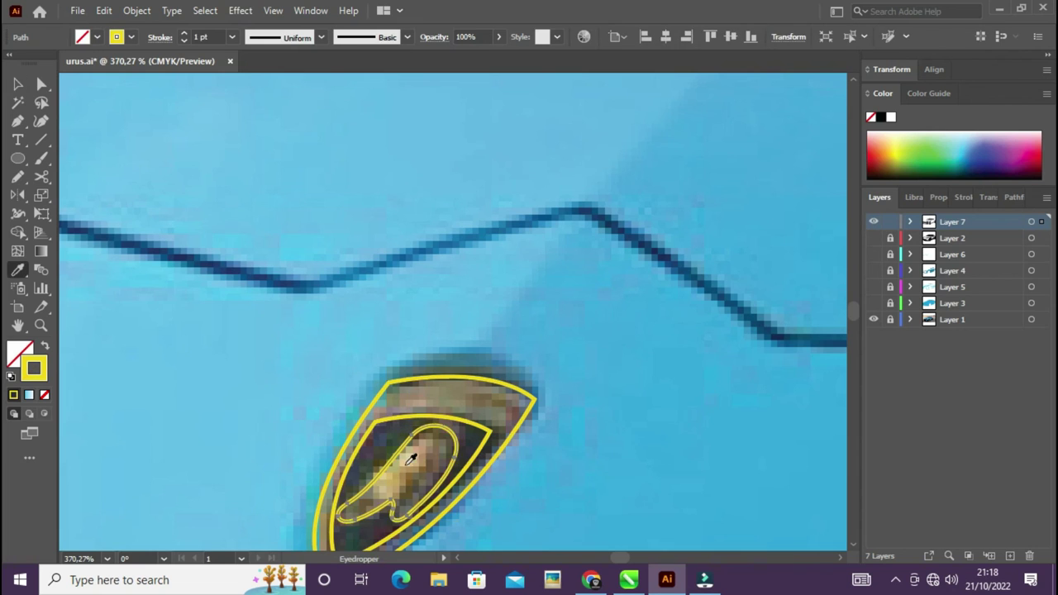
key(i)
click(407, 425)
key(ctrl+0)
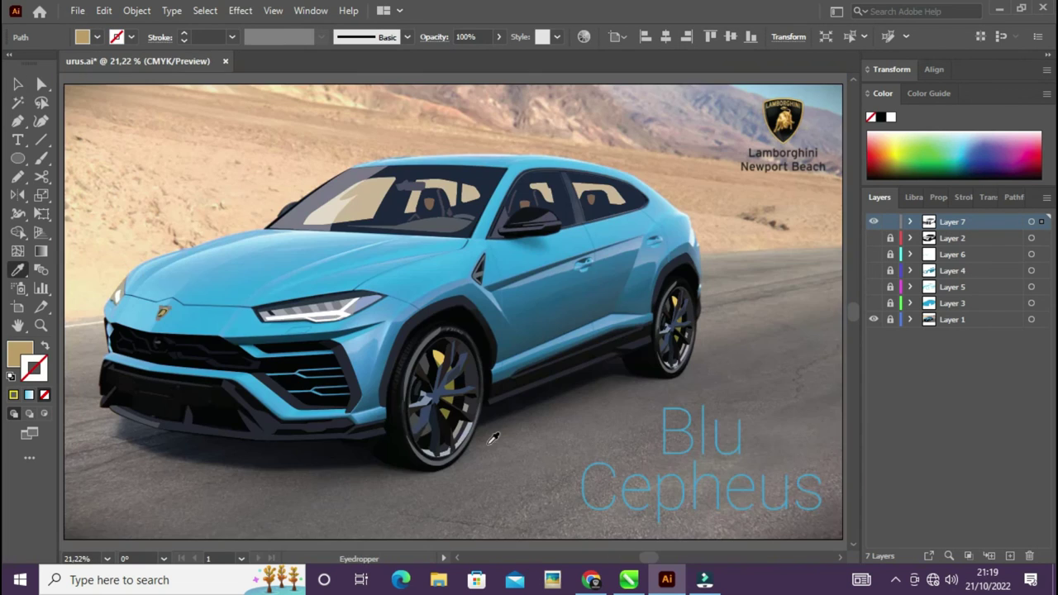
key(z)
click(298, 341)
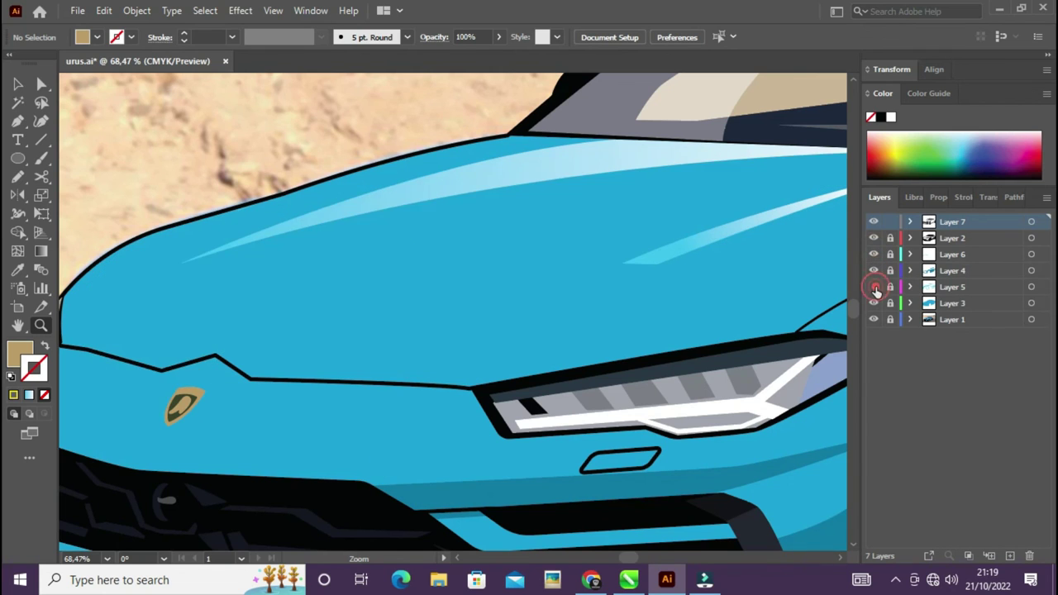
Step: Lock the badge layer and make the unlocked Layer 5 the active layer
click(890, 221)
click(891, 287)
click(952, 286)
drag(249, 439, 375, 439)
Step: Draw a closed tan base shape behind the hood badge with the Pen
key(p)
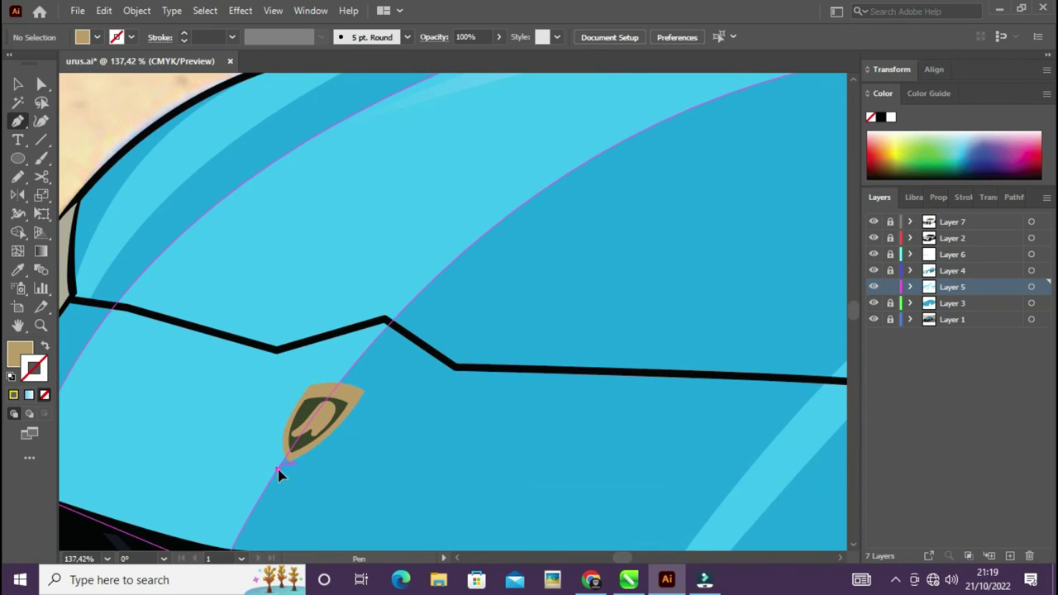
click(278, 469)
drag(303, 384, 346, 342)
click(401, 425)
click(278, 468)
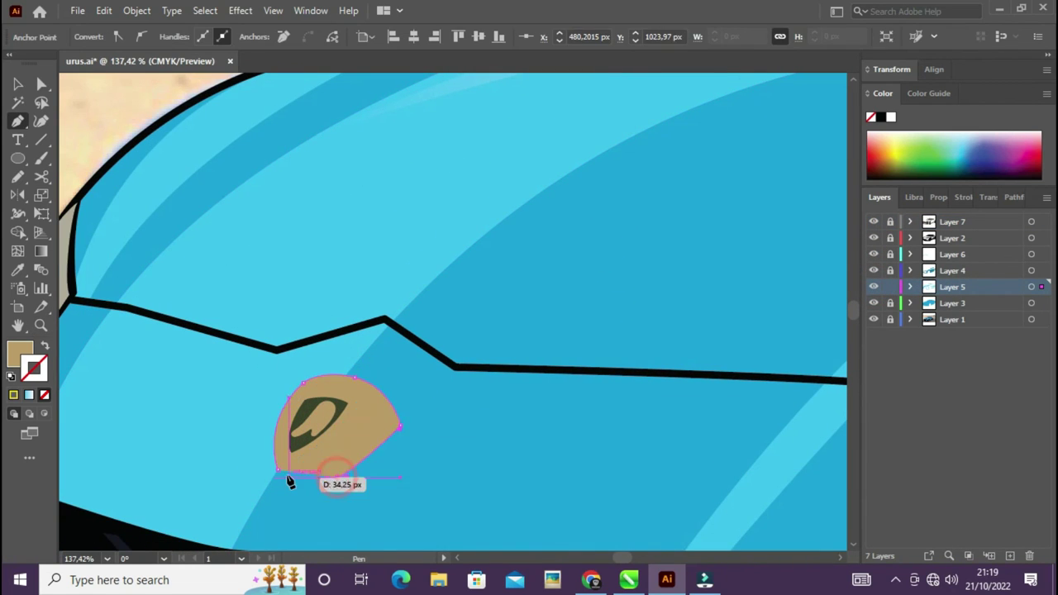
key(v)
click(1013, 197)
click(435, 433)
Step: Hide the background photo layer and add a new layer
key(ctrl+0)
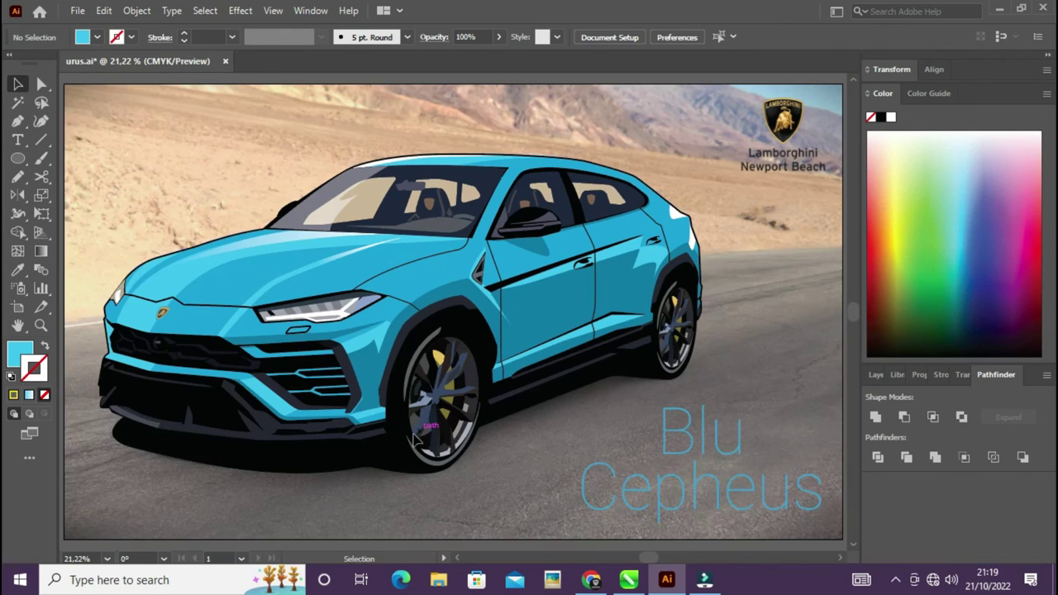
click(875, 375)
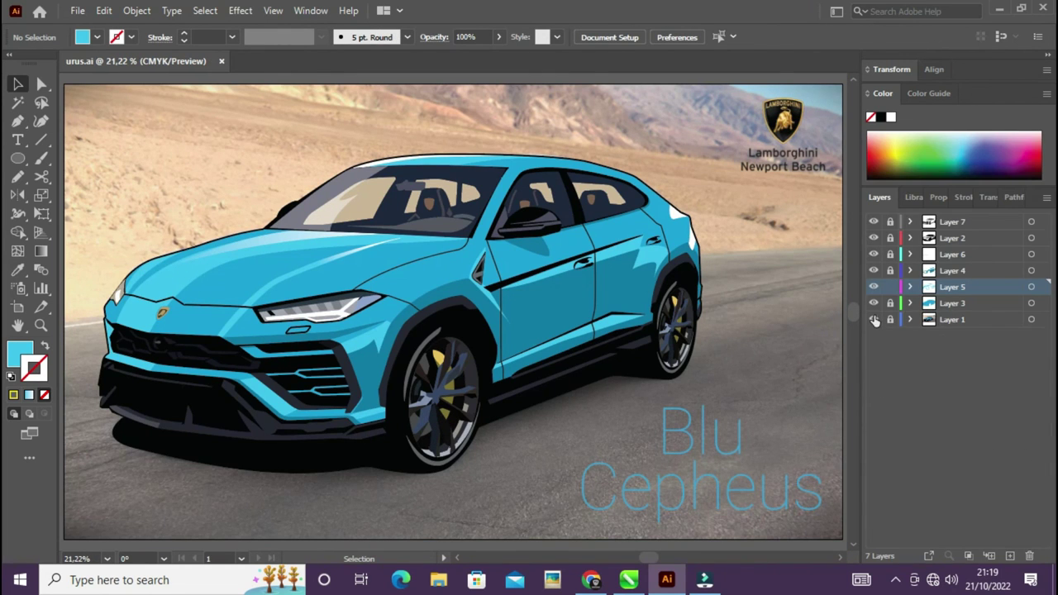
click(874, 319)
click(1011, 556)
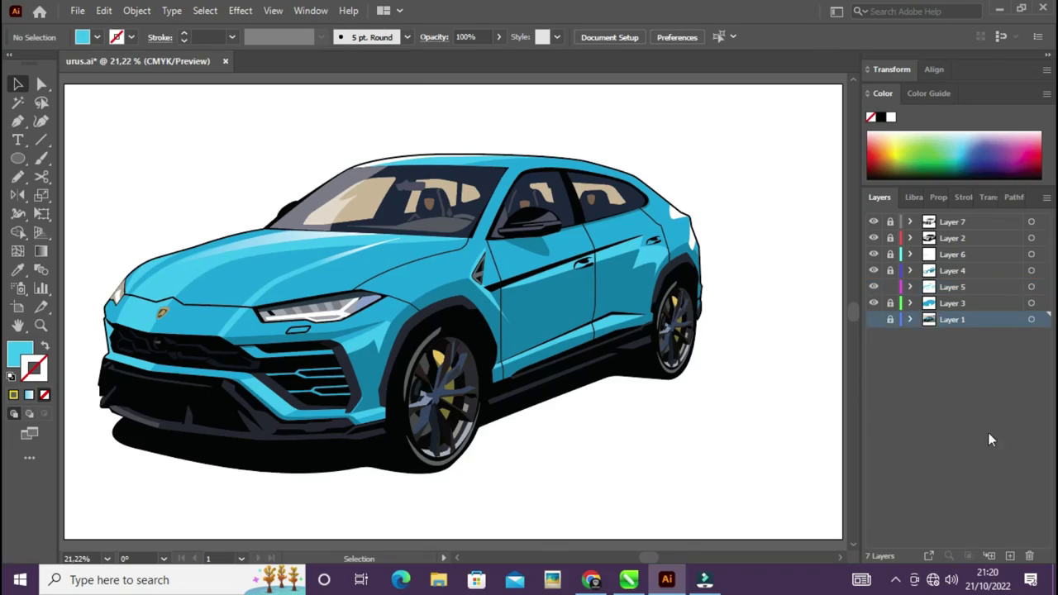
key(ctrl+minus)
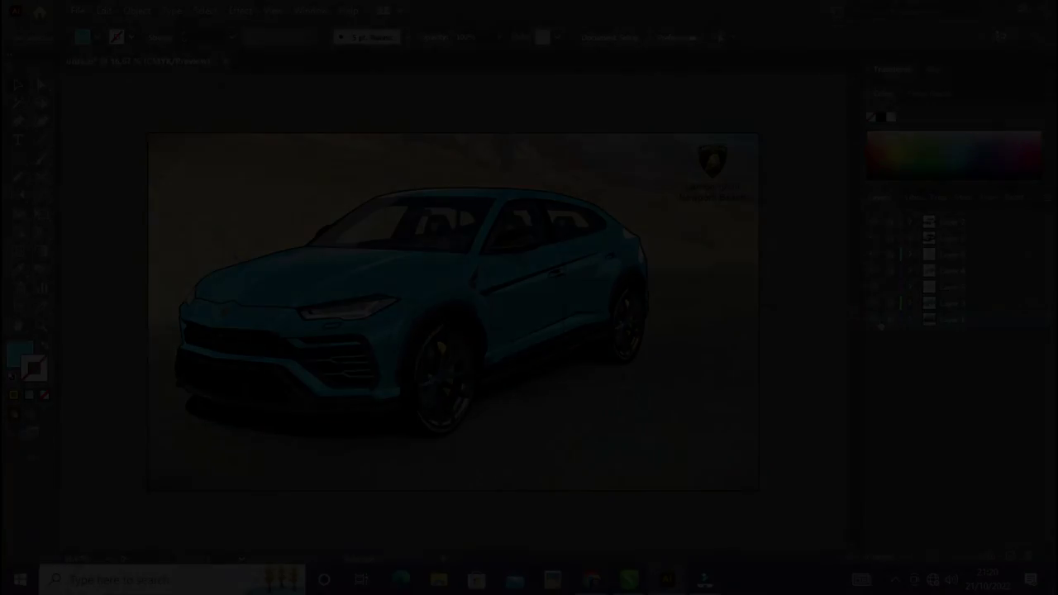